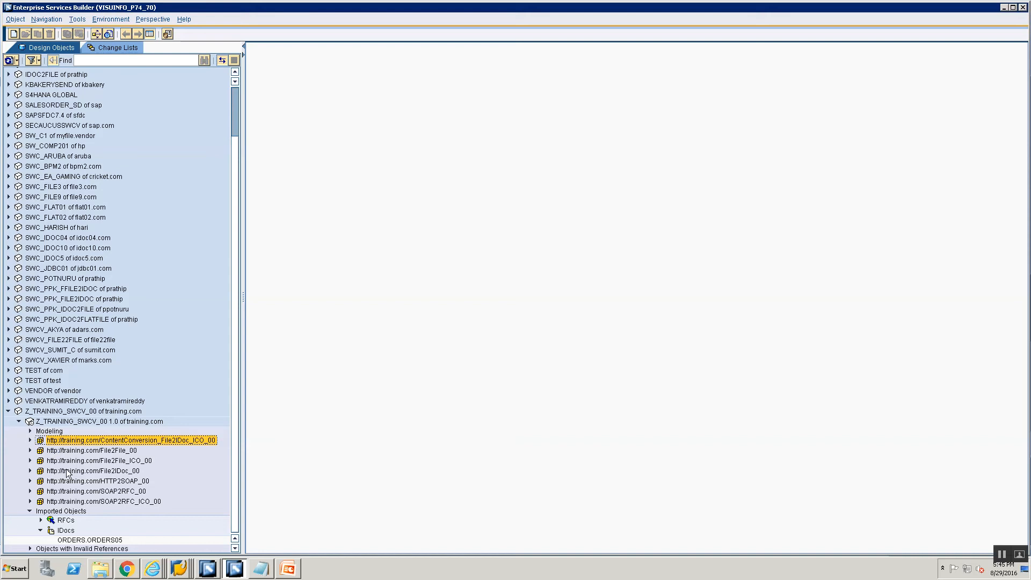
{"action": "right_click", "coordinate": [86, 441]}
{"action": "left_click", "coordinate": [98, 446]}
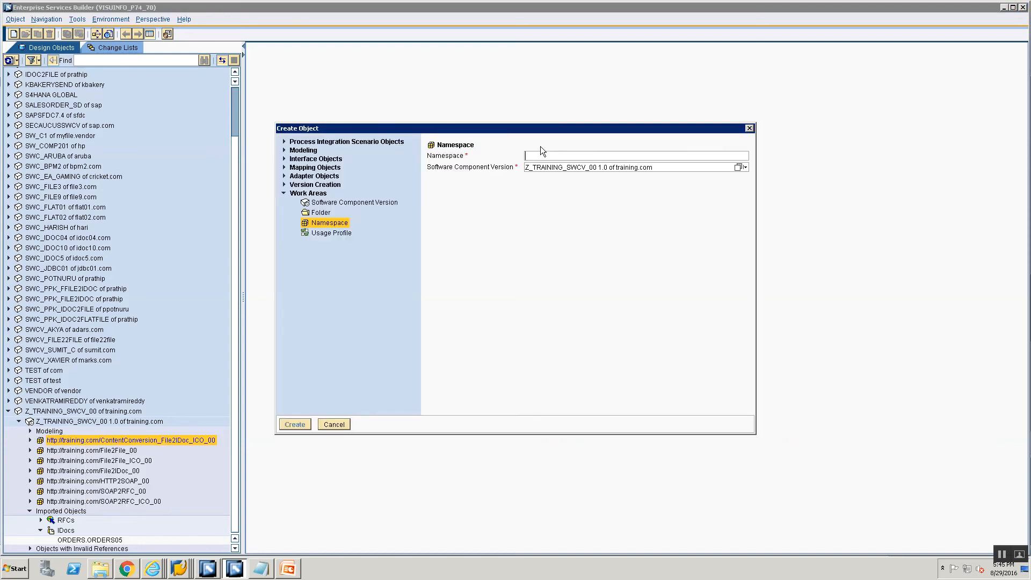
{"action": "type", "text": "http://training.com/ContentConversion_F"}
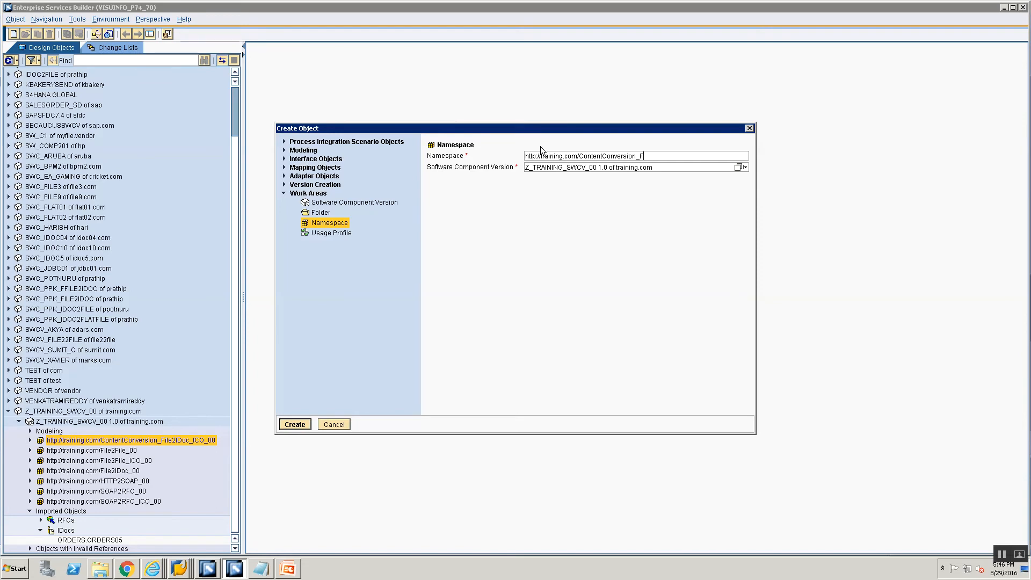
{"action": "type", "text": "ile2IDoc_00"}
{"action": "key", "text": "Return"}
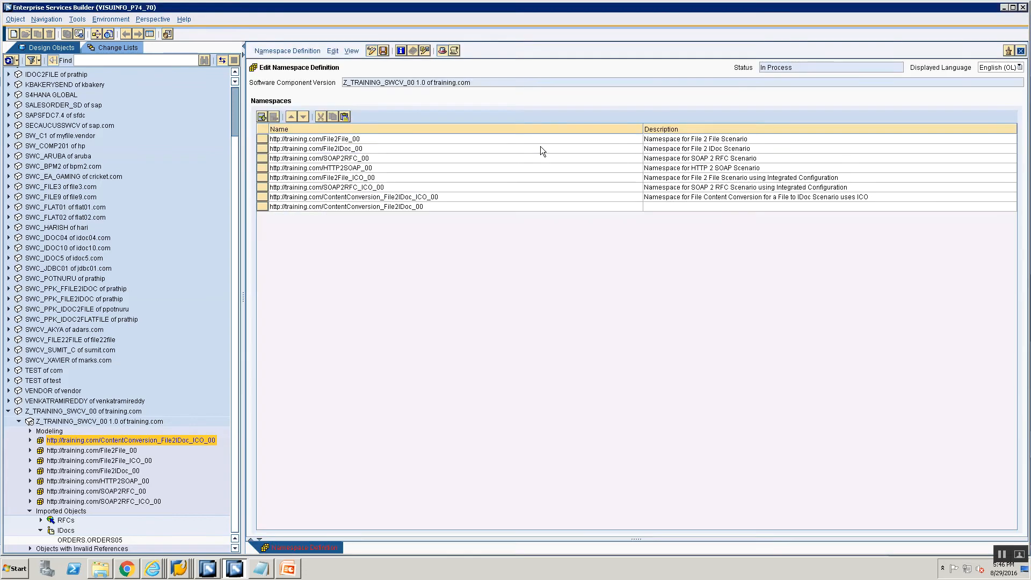
- Describe the new namespace as "Namespace for File Content Cnversion for a File to IDoc Scenario using Classical Configuration" and save it
{"action": "left_click", "coordinate": [672, 208]}
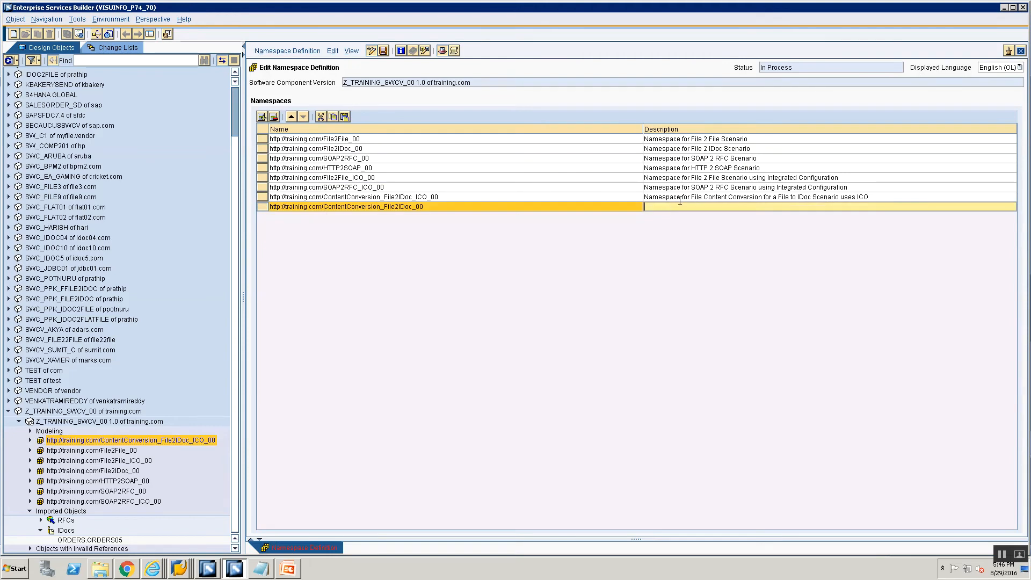
{"action": "type", "text": "Namespace"}
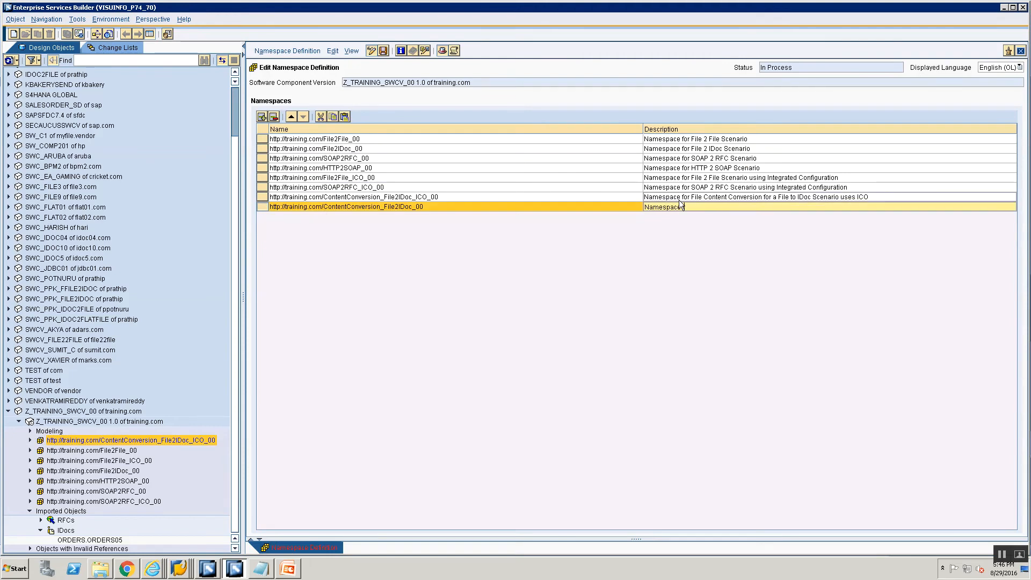
{"action": "type", "text": " for File Content Cnversion fior"}
{"action": "key", "text": "BackSpace"}
{"action": "key", "text": "BackSpace"}
{"action": "key", "text": "BackSpace"}
{"action": "type", "text": "or a File to IDoc Scenario using "}
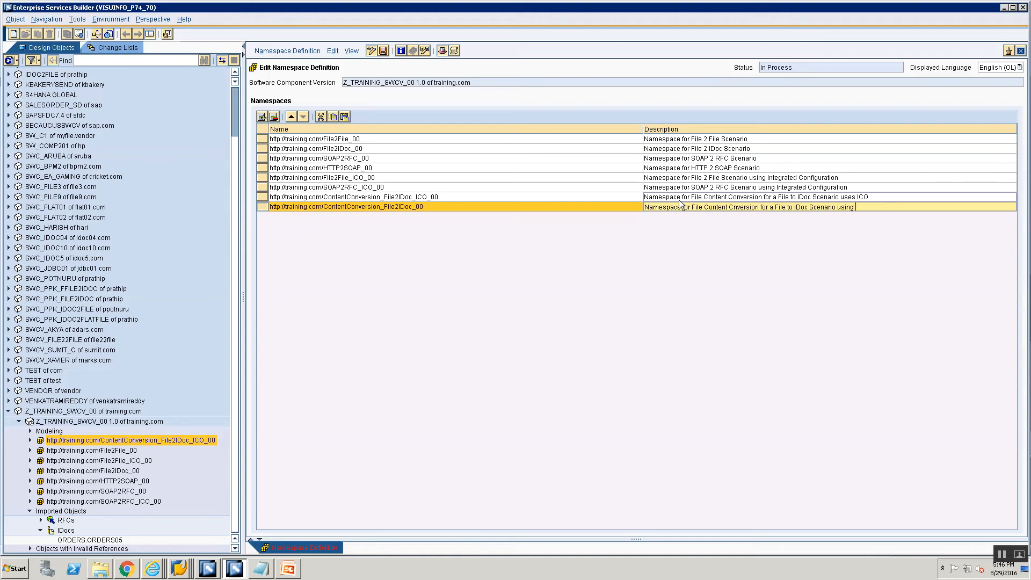
{"action": "type", "text": "Classical Configuration"}
- Start copying data type DT_ContentConversion_File2IDoc_ICO_Src_00 from the ContentConversion_File2IDoc_ICO_00 namespace and name the copy DT_ContentConversion_File2IDoc_Src_00
{"action": "left_click", "coordinate": [31, 451]}
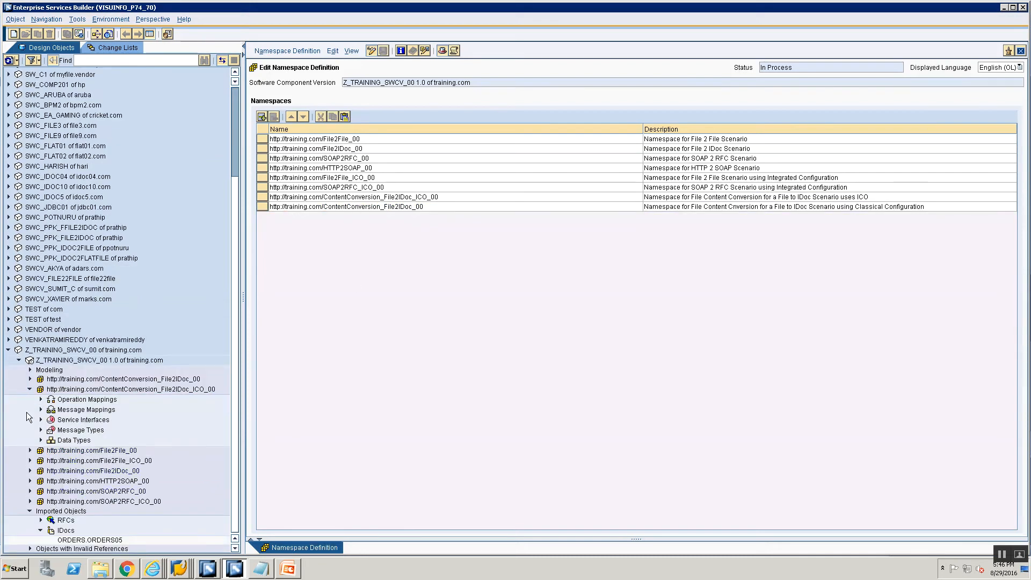
{"action": "left_click", "coordinate": [30, 390]}
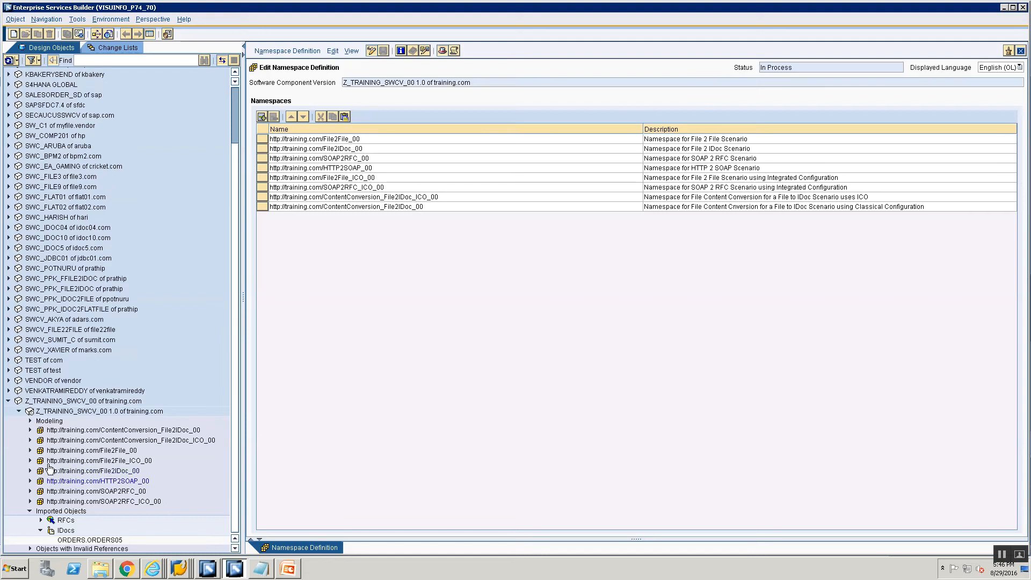
{"action": "left_click", "coordinate": [31, 430]}
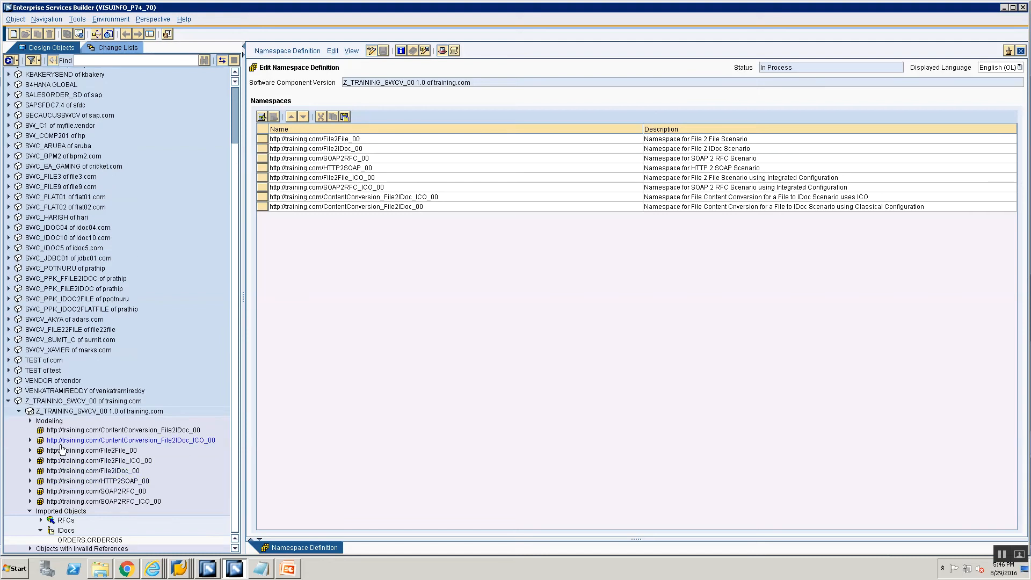
{"action": "left_click", "coordinate": [30, 441]}
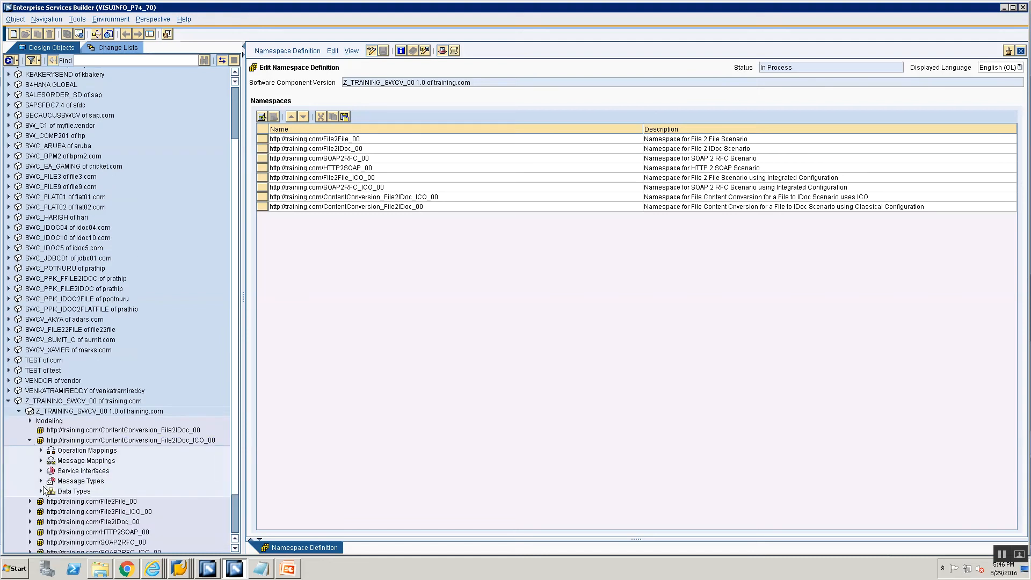
{"action": "left_click", "coordinate": [41, 491]}
{"action": "left_click", "coordinate": [72, 500]}
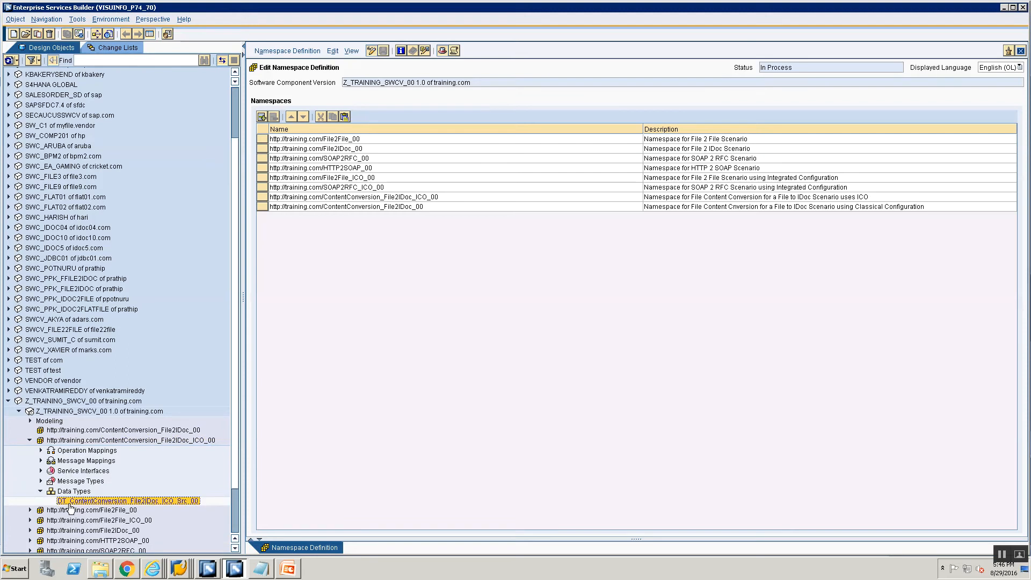
{"action": "right_click", "coordinate": [73, 501]}
{"action": "left_click", "coordinate": [92, 524]}
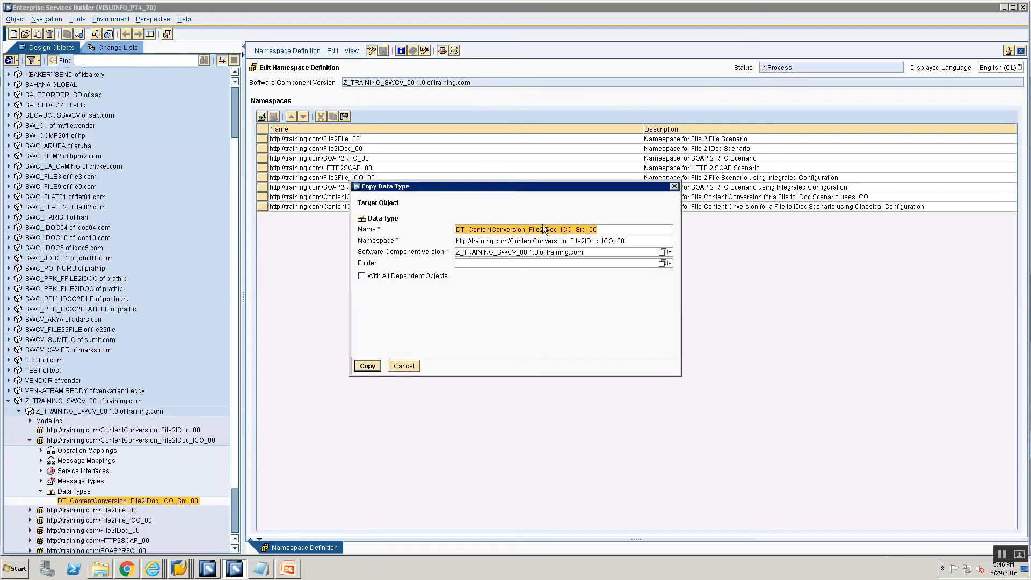
{"action": "left_click", "coordinate": [561, 230]}
{"action": "key", "text": "Delete"}
{"action": "key", "text": "Delete"}
{"action": "key", "text": "Delete"}
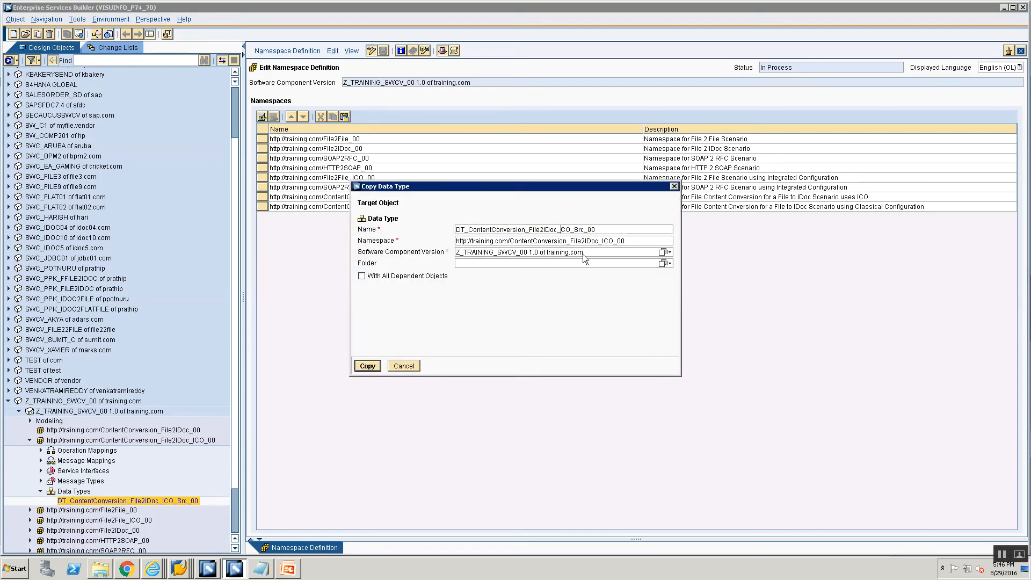
{"action": "key", "text": "Delete"}
{"action": "left_click", "coordinate": [662, 241]}
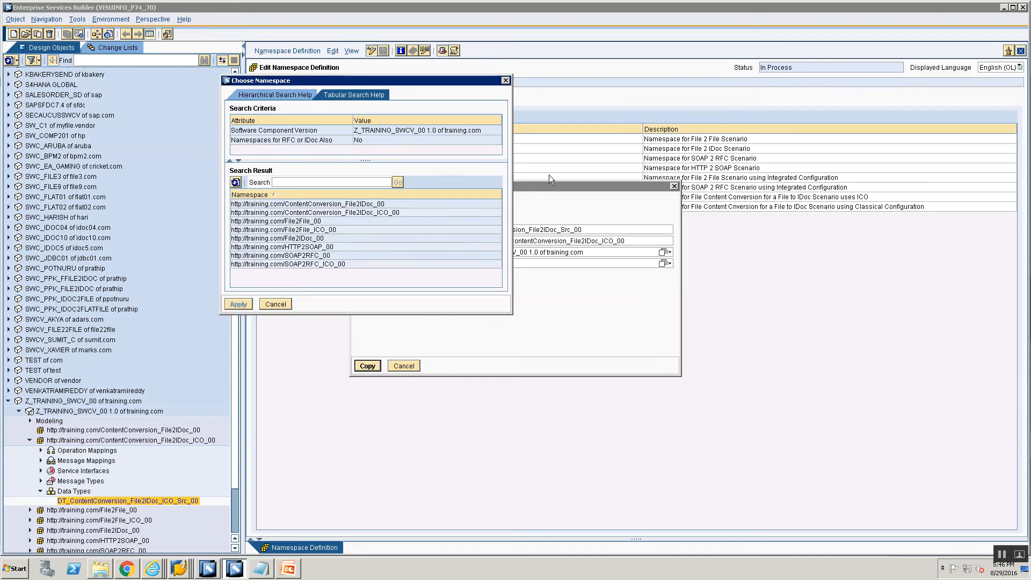
{"action": "left_click", "coordinate": [316, 204]}
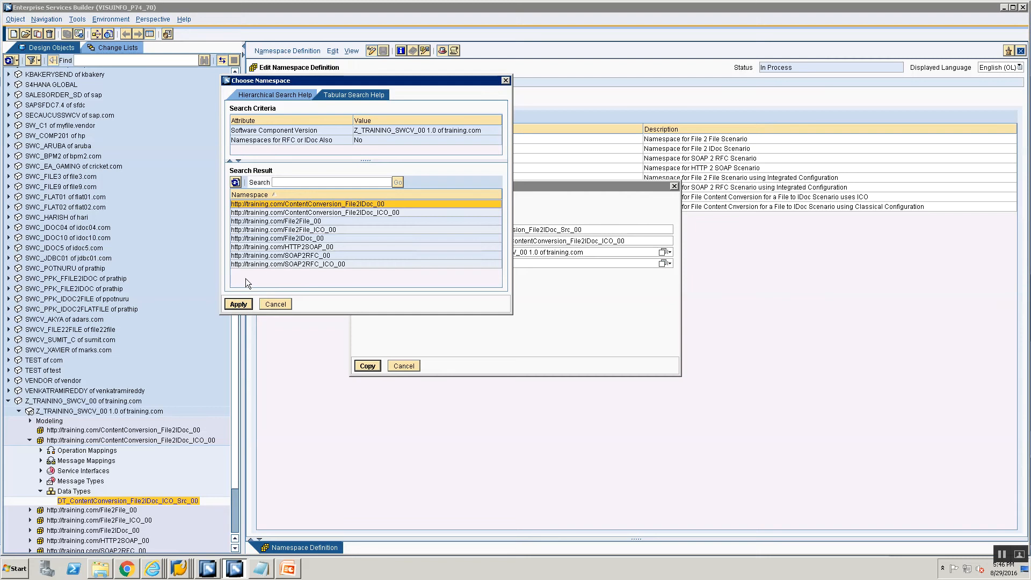
{"action": "left_click", "coordinate": [238, 304]}
{"action": "left_click", "coordinate": [374, 366]}
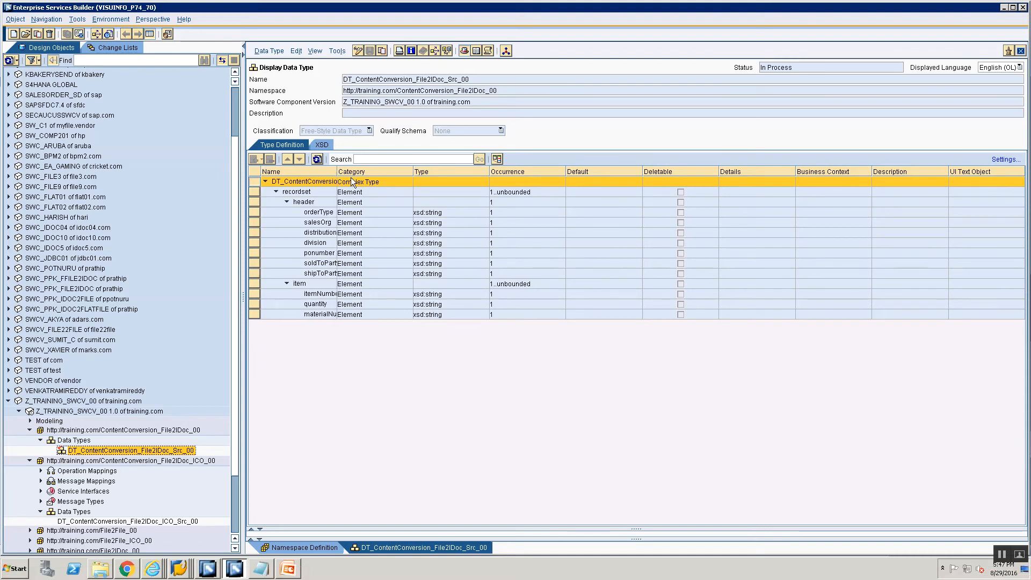
{"action": "left_click_drag", "start_coordinate": [337, 172], "coordinate": [385, 172]}
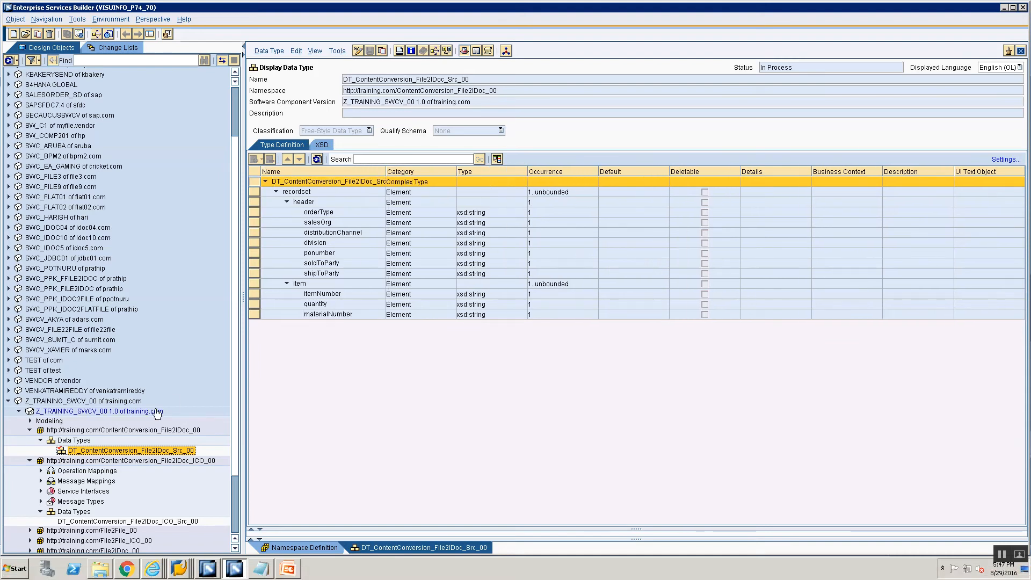
- Create message type MT_ContentConversion_File2IDoc_Src_00 in the ContentConversion_File2IDoc_00 namespace, assign data type DT_ContentConversion_File2IDoc_Src_00, and save it
{"action": "right_click", "coordinate": [74, 440]}
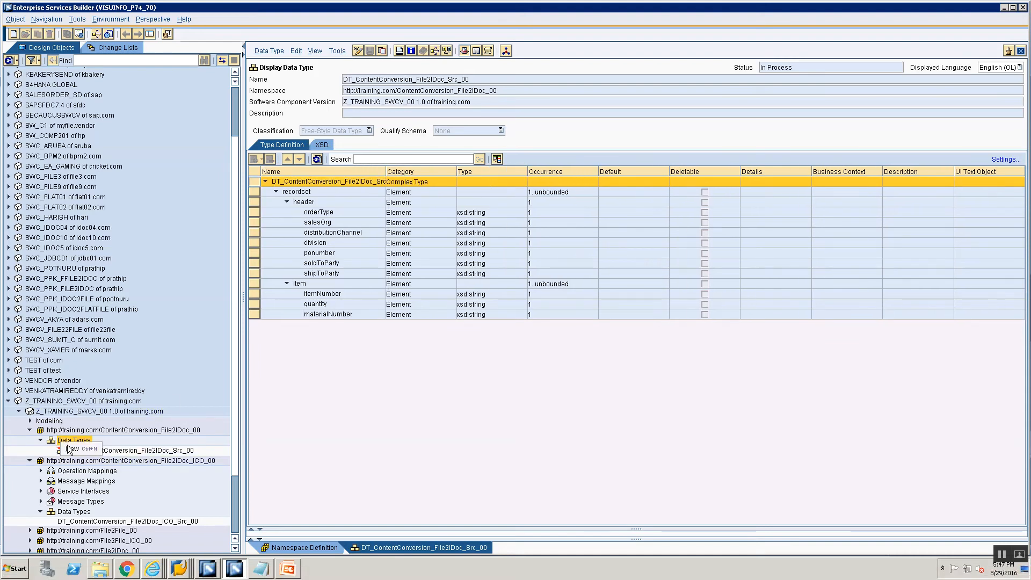
{"action": "left_click", "coordinate": [73, 449]}
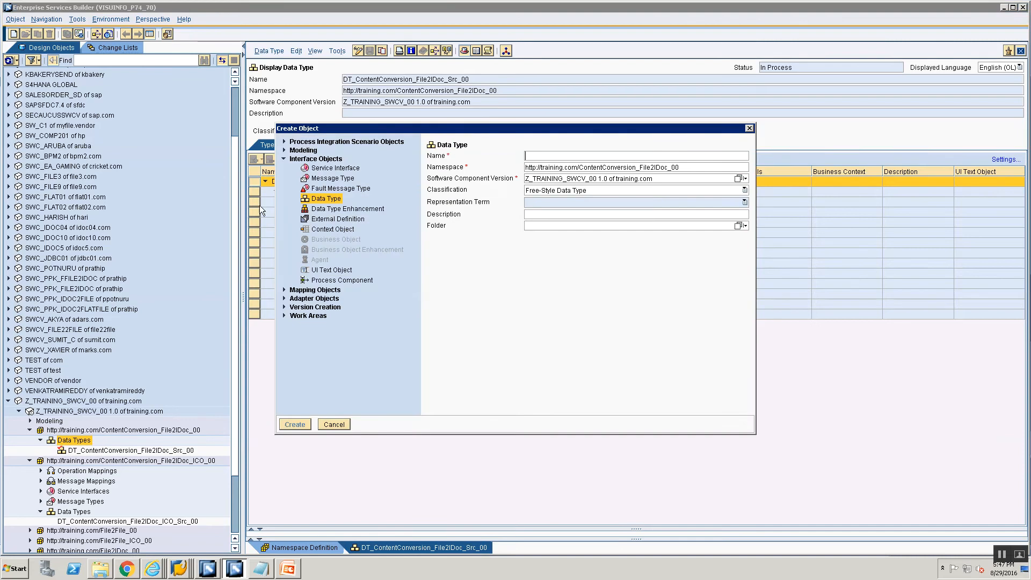
{"action": "left_click", "coordinate": [317, 177]}
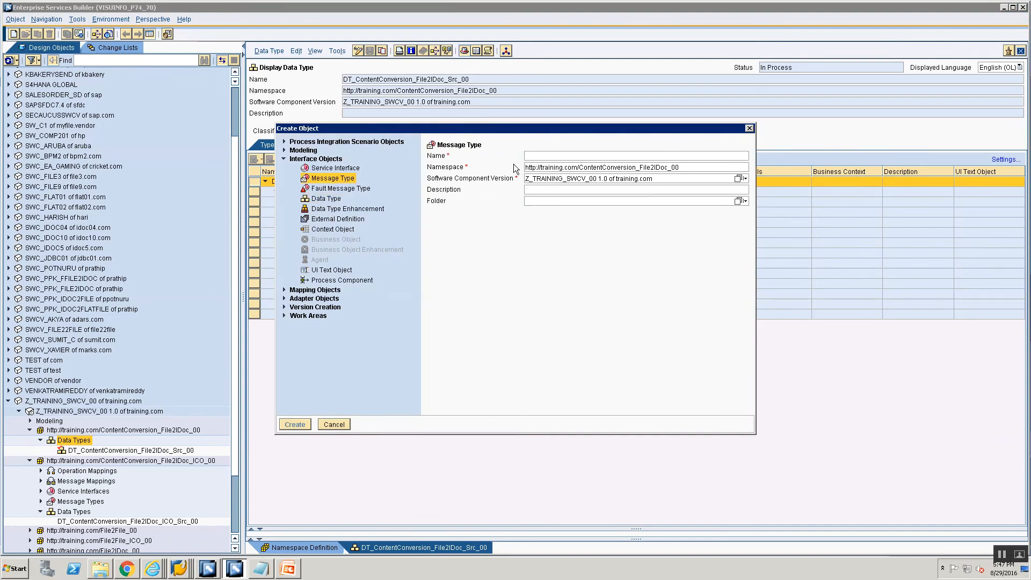
{"action": "type", "text": "MT_"}
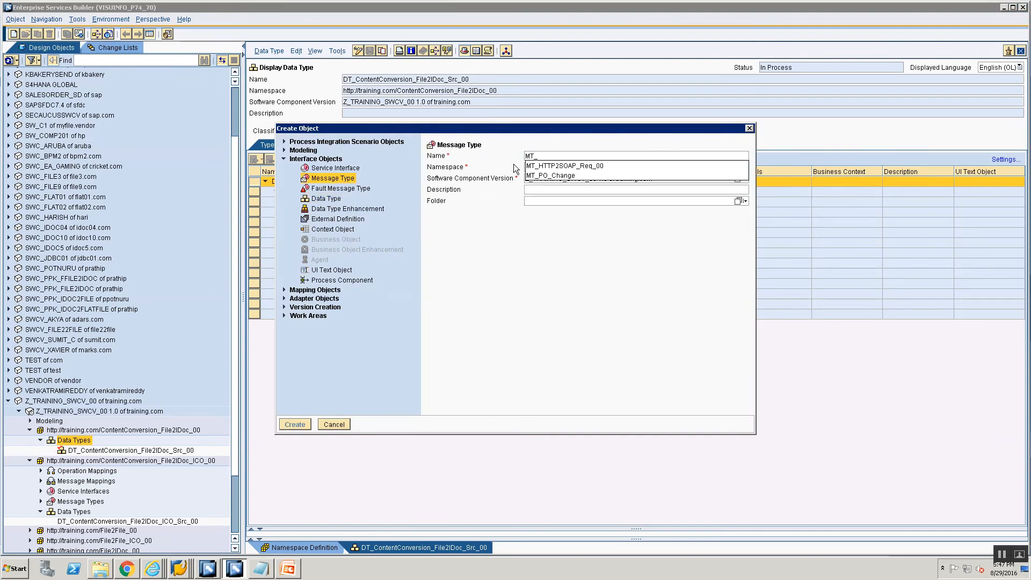
{"action": "type", "text": "Conte"}
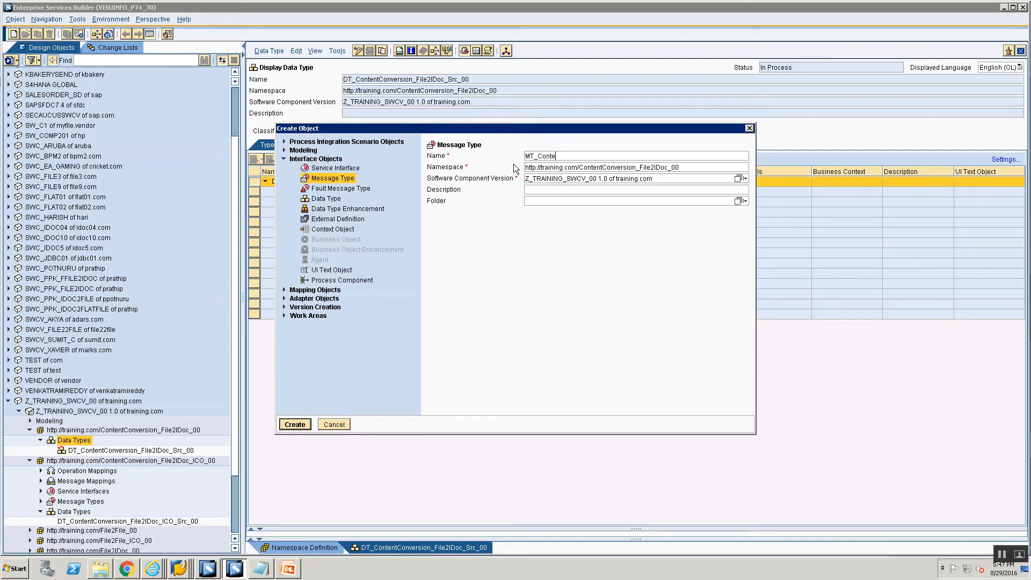
{"action": "type", "text": "ntConversion_File2IDoc_Src_00"}
{"action": "key", "text": "Return"}
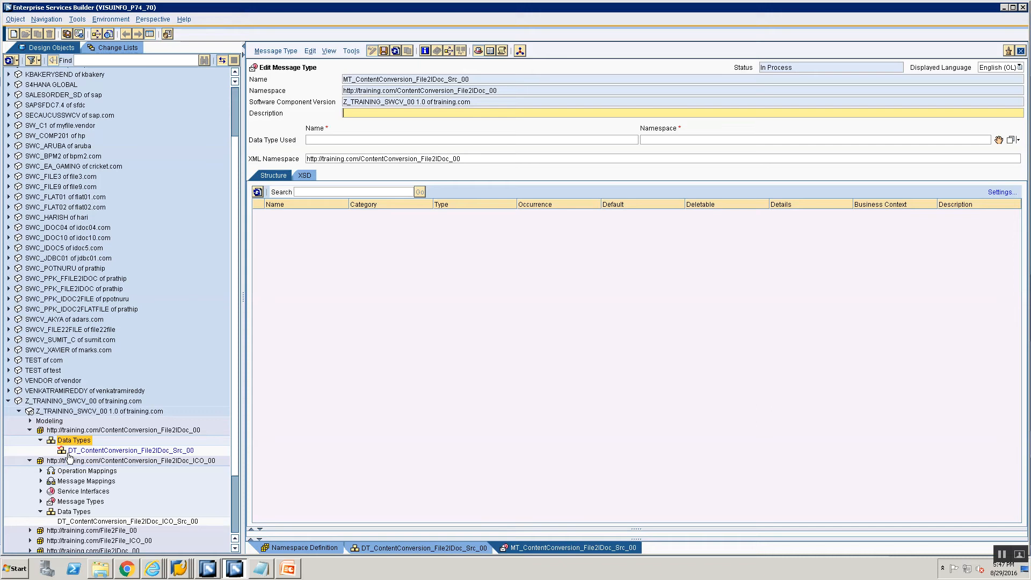
{"action": "left_click", "coordinate": [28, 461]}
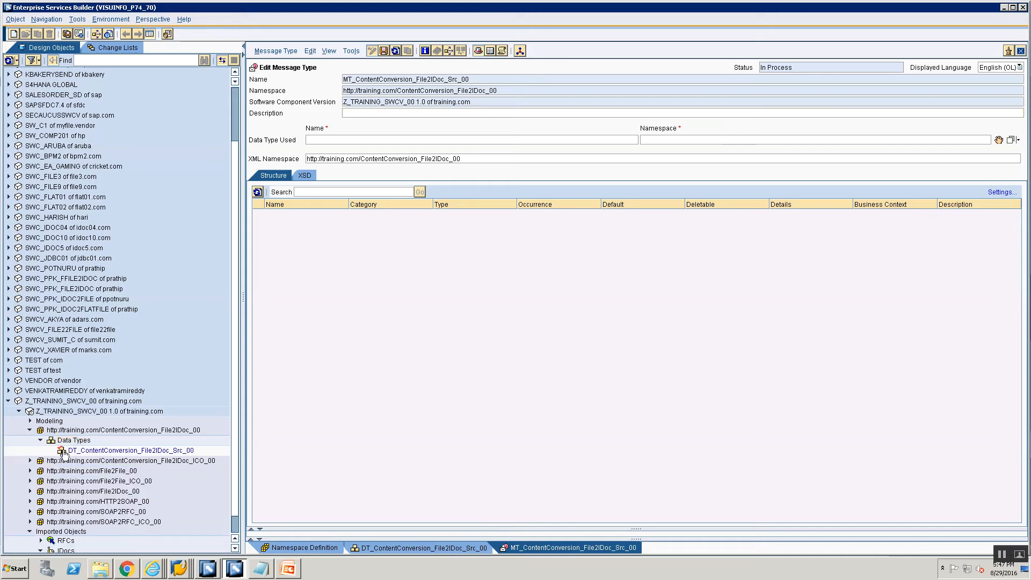
{"action": "left_click_drag", "start_coordinate": [64, 451], "coordinate": [1000, 143]}
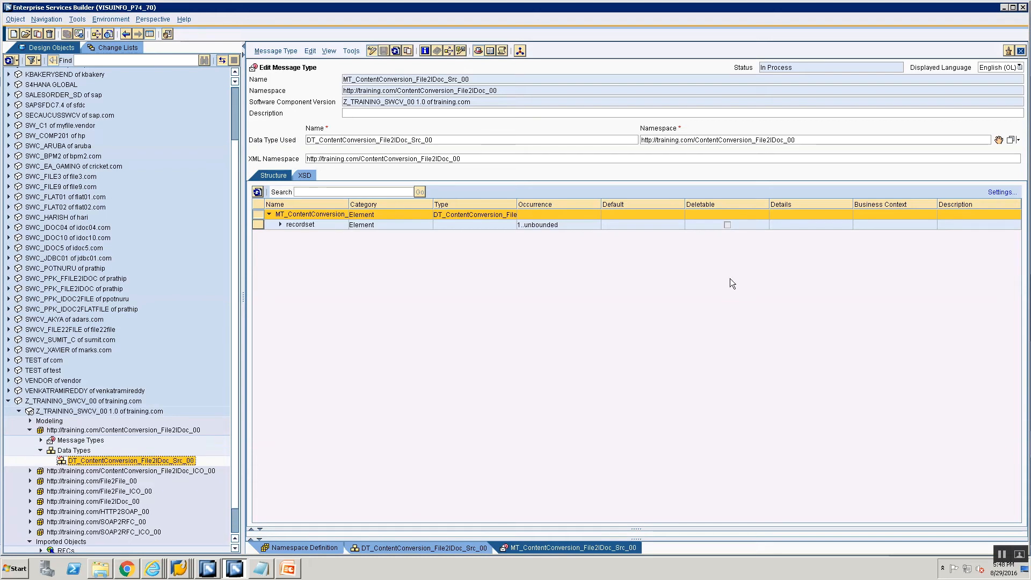
- Create service interface SIOA_ContentConversion_File2IDOc_Src_00 with MT_ContentConversion_File2IDoc_Src_00 as its request message type, and save it
{"action": "right_click", "coordinate": [90, 440]}
{"action": "left_click", "coordinate": [101, 447]}
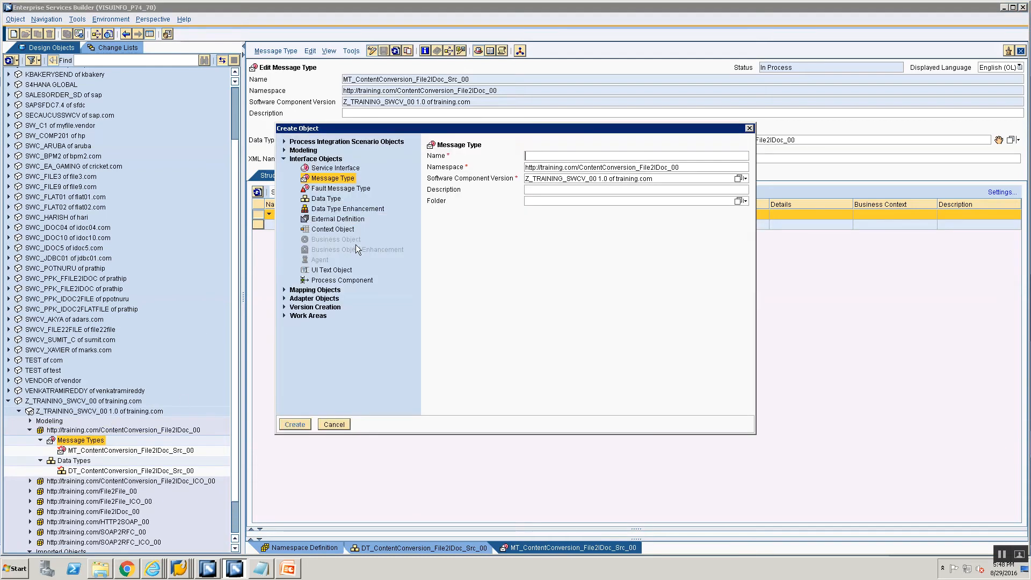
{"action": "left_click", "coordinate": [335, 167]}
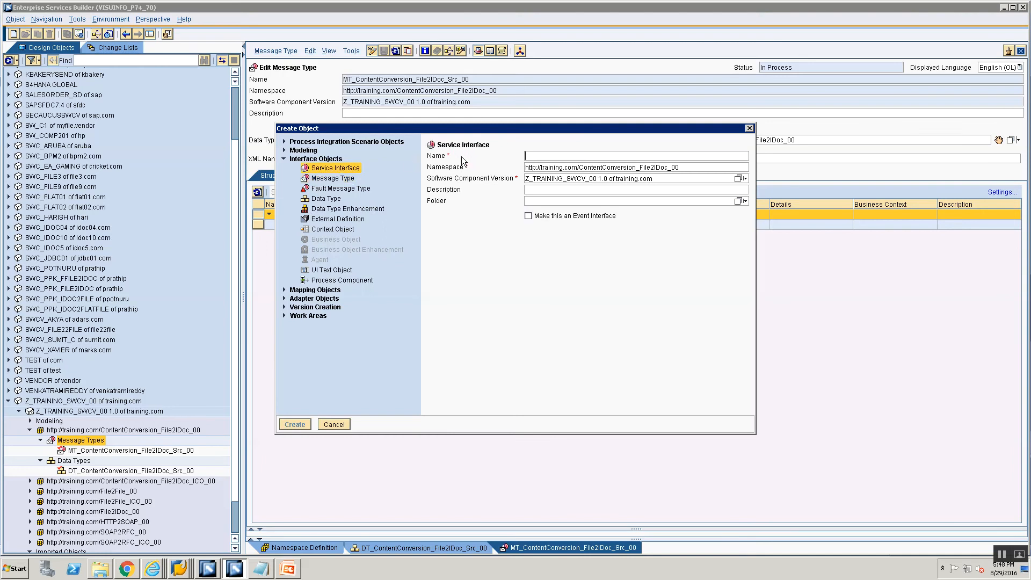
{"action": "type", "text": "SIOA_"}
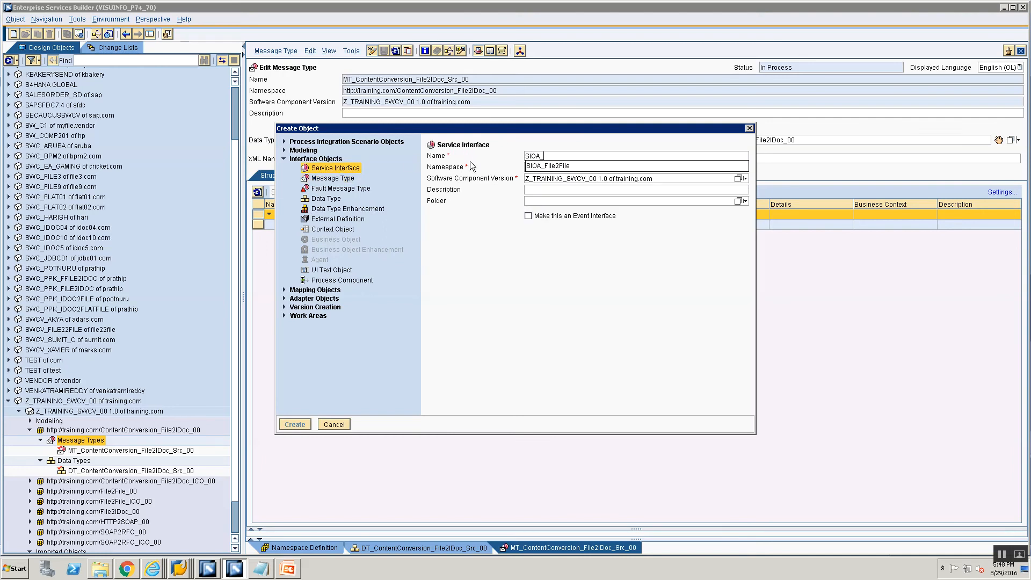
{"action": "type", "text": "ContentComn"}
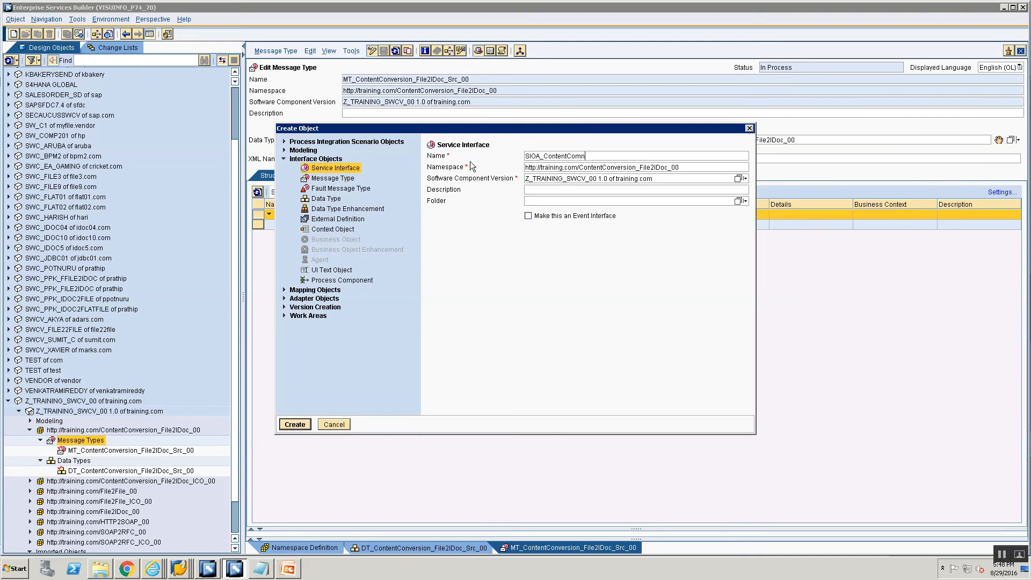
{"action": "key", "text": "BackSpace"}
{"action": "key", "text": "BackSpace"}
{"action": "type", "text": "nversion_File2IDOc_Src_00"}
{"action": "key", "text": "Return"}
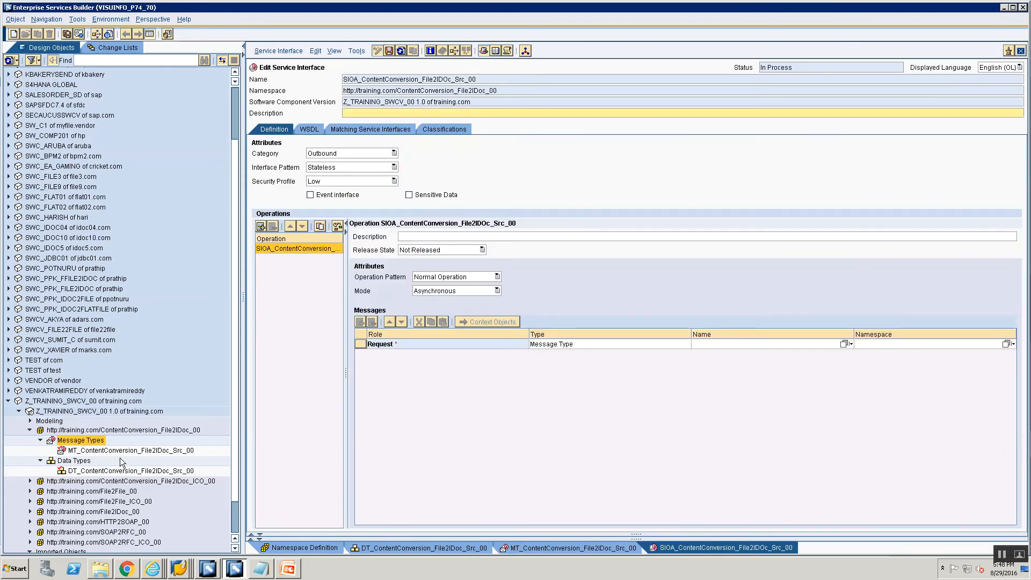
{"action": "left_click_drag", "start_coordinate": [120, 451], "coordinate": [702, 346]}
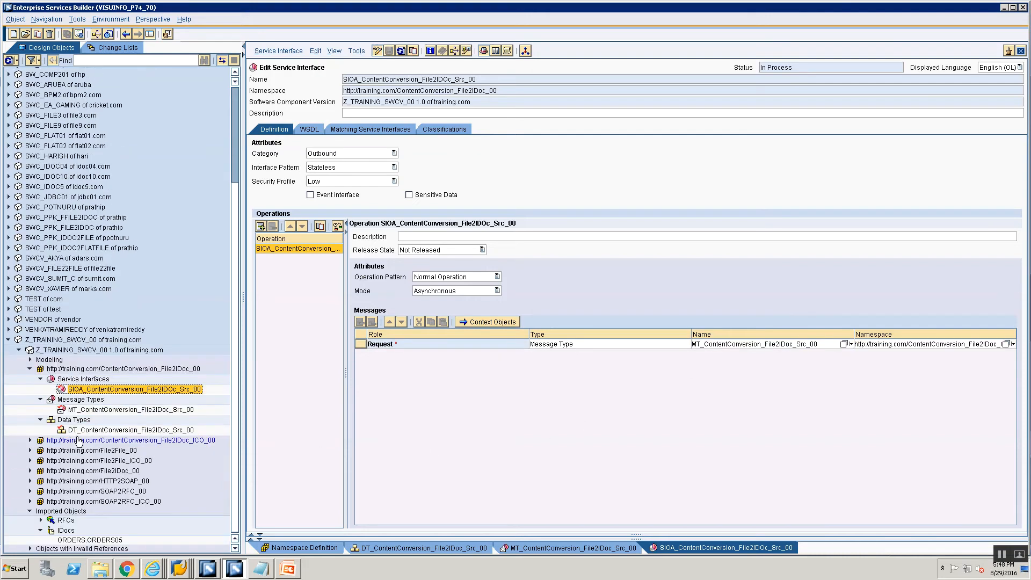
{"action": "left_click", "coordinate": [30, 511]}
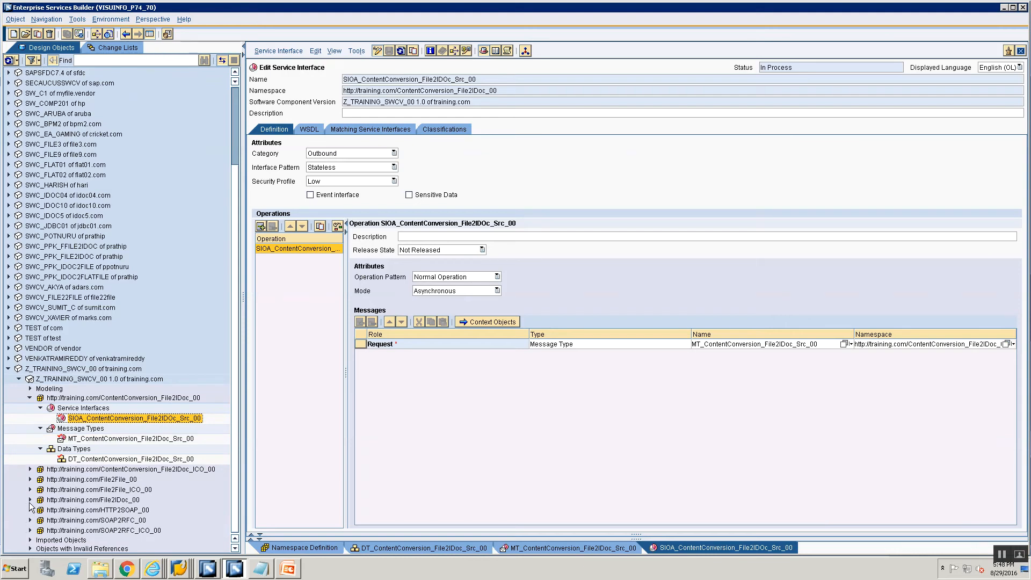
{"action": "left_click", "coordinate": [30, 500]}
{"action": "left_click", "coordinate": [41, 520]}
{"action": "scroll", "coordinate": [79, 492], "scroll_direction": "down", "scroll_amount": 2}
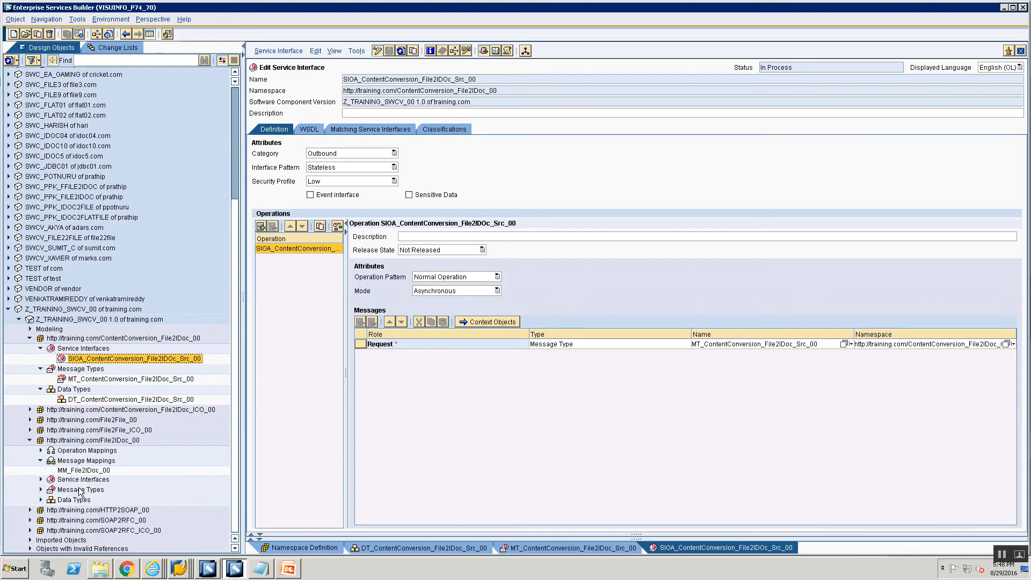
{"action": "left_click", "coordinate": [77, 471]}
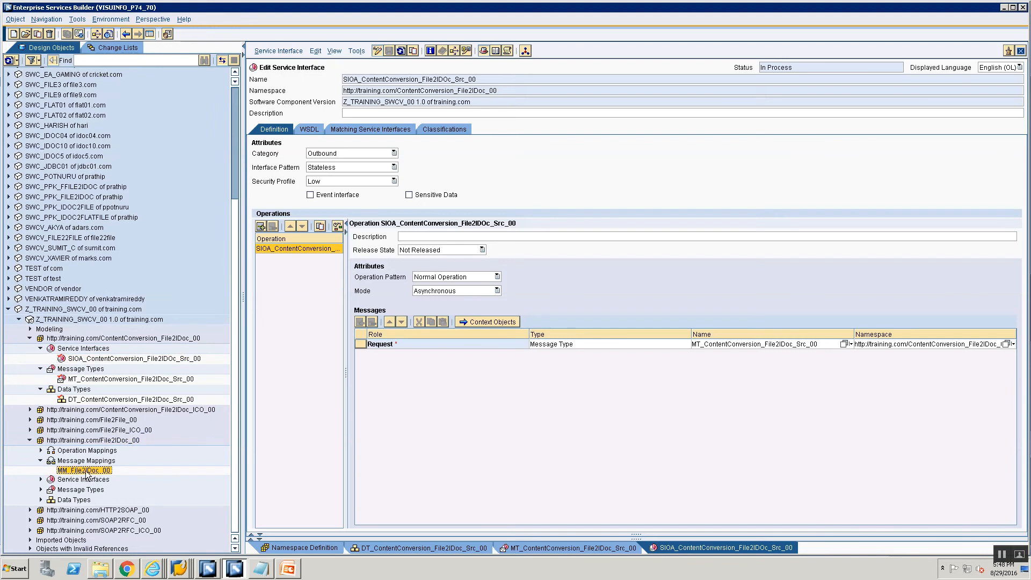
{"action": "right_click", "coordinate": [663, 552]}
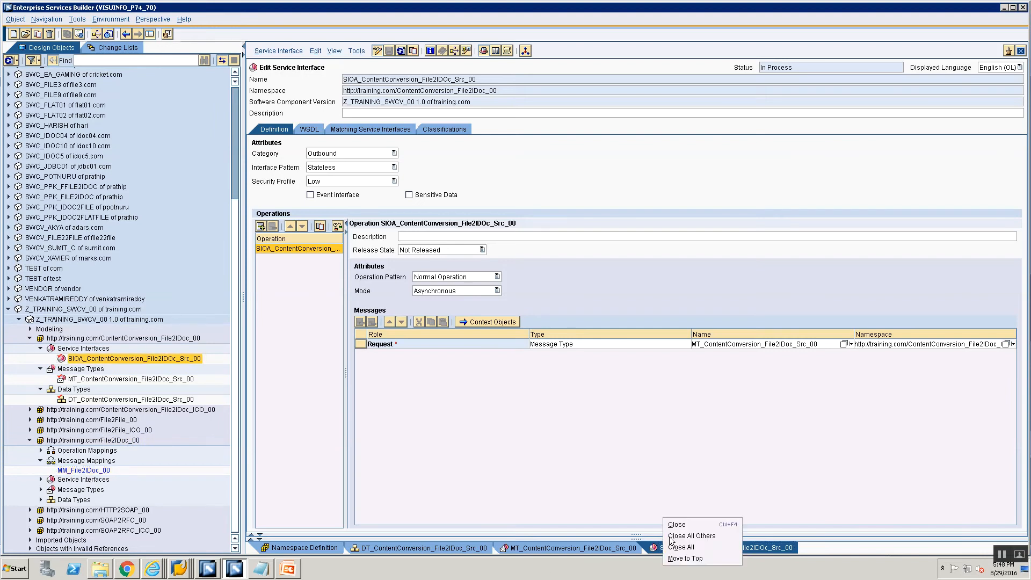
{"action": "left_click", "coordinate": [682, 557]}
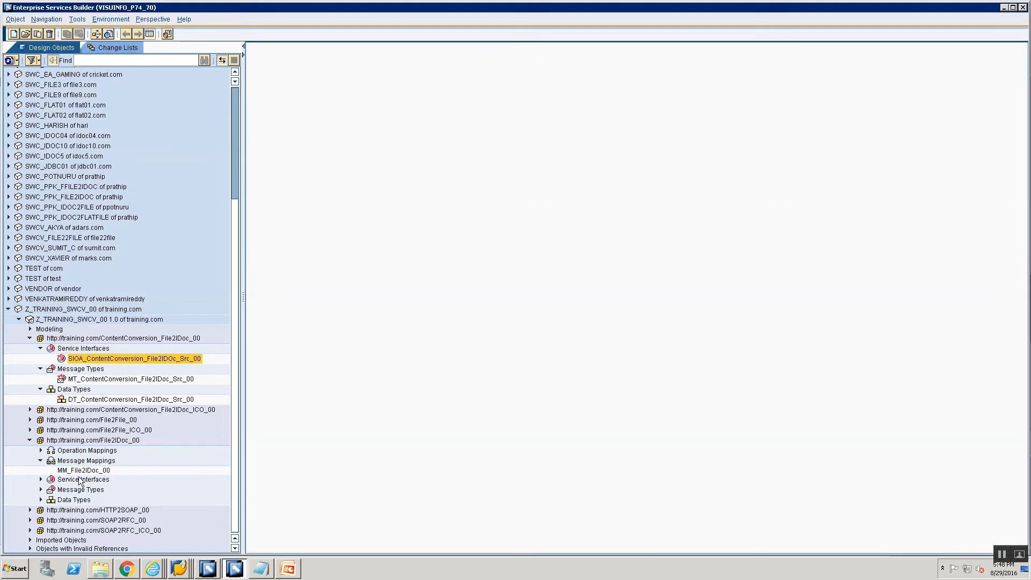
{"action": "left_click", "coordinate": [76, 471]}
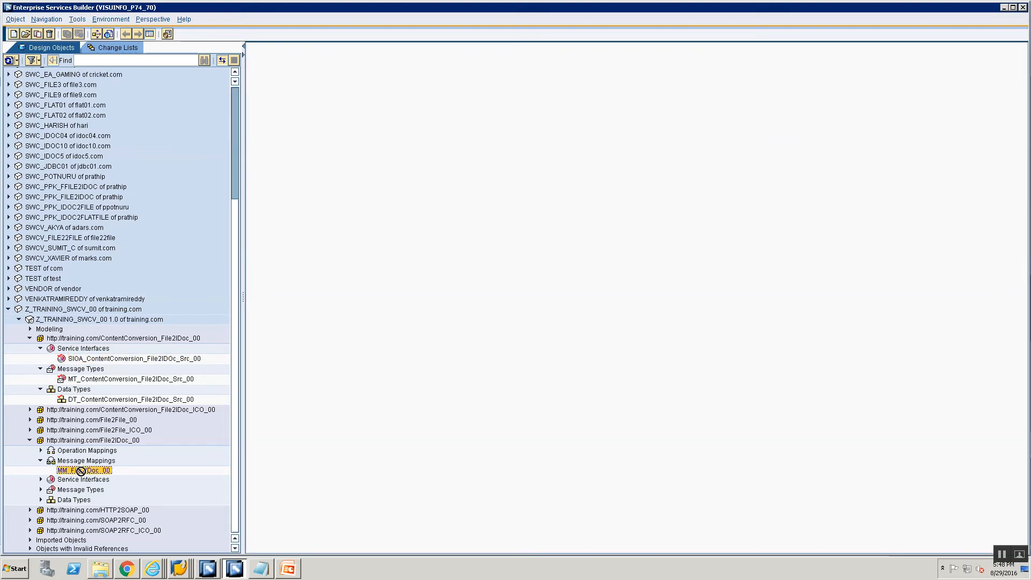
{"action": "left_click", "coordinate": [30, 441]}
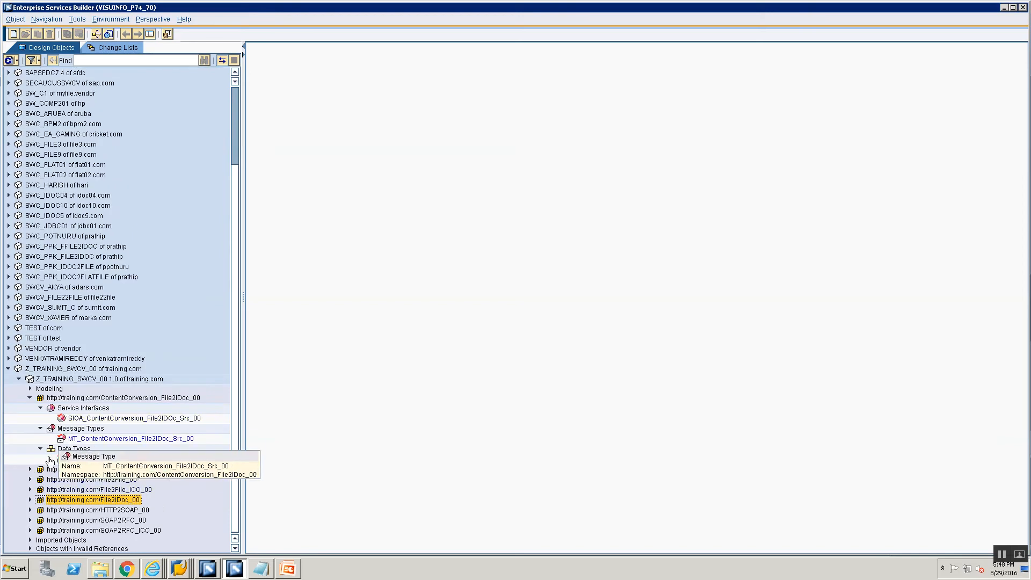
{"action": "left_click", "coordinate": [30, 499]}
{"action": "double_click", "coordinate": [65, 518]}
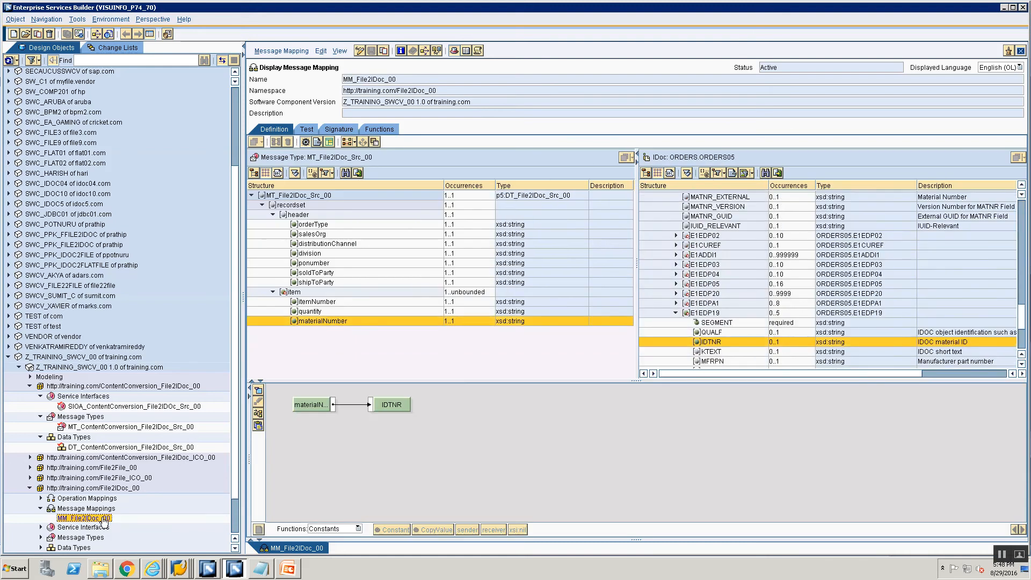
- Start a copy of message mapping MM_File2IDoc_00 and name it MM_ContentComversion_File2IDoc_00
{"action": "right_click", "coordinate": [103, 520]}
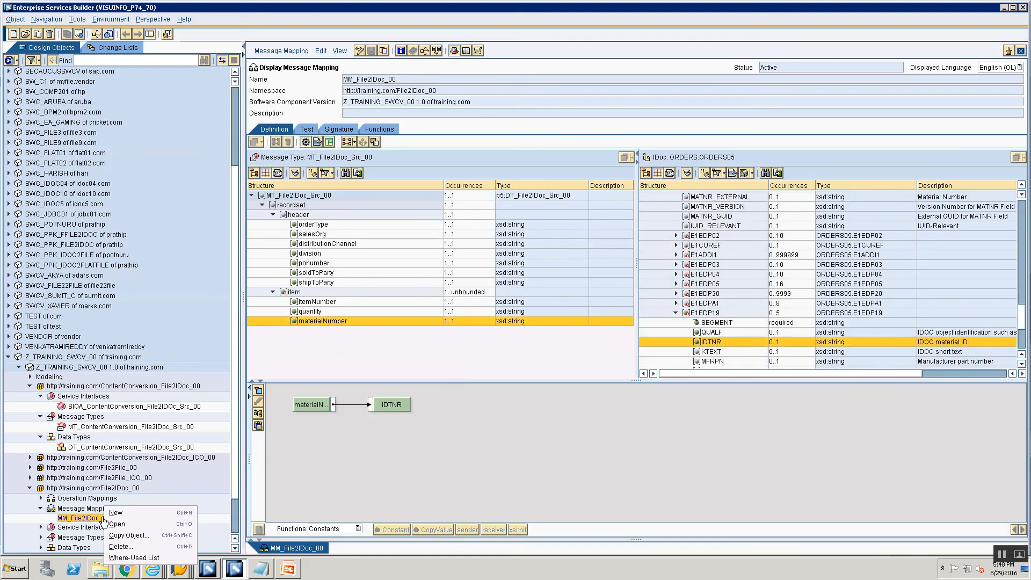
{"action": "left_click", "coordinate": [131, 533]}
{"action": "left_click", "coordinate": [469, 229]}
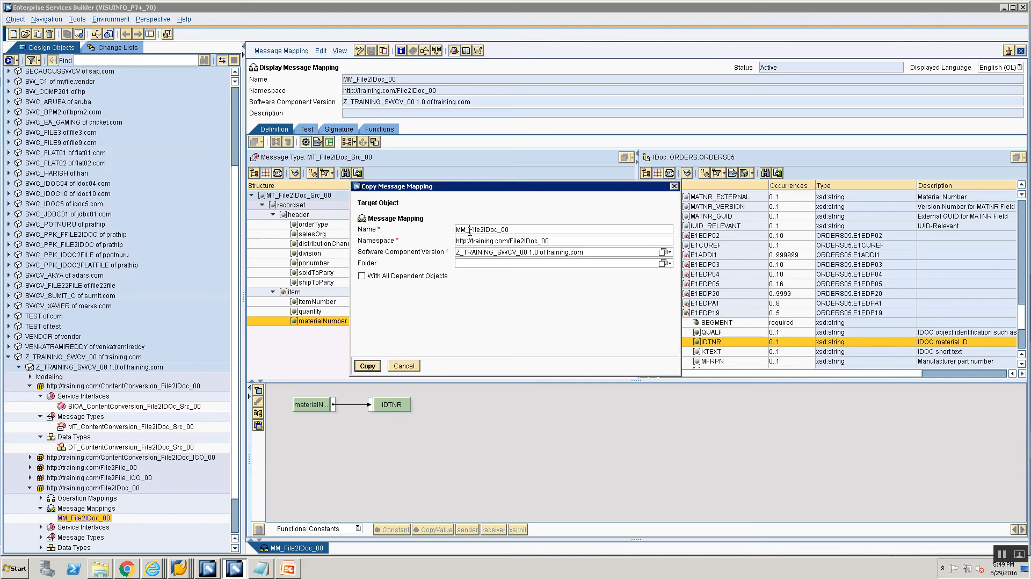
{"action": "left_click_drag", "start_coordinate": [506, 230], "coordinate": [509, 230]}
{"action": "type", "text": "Content"}
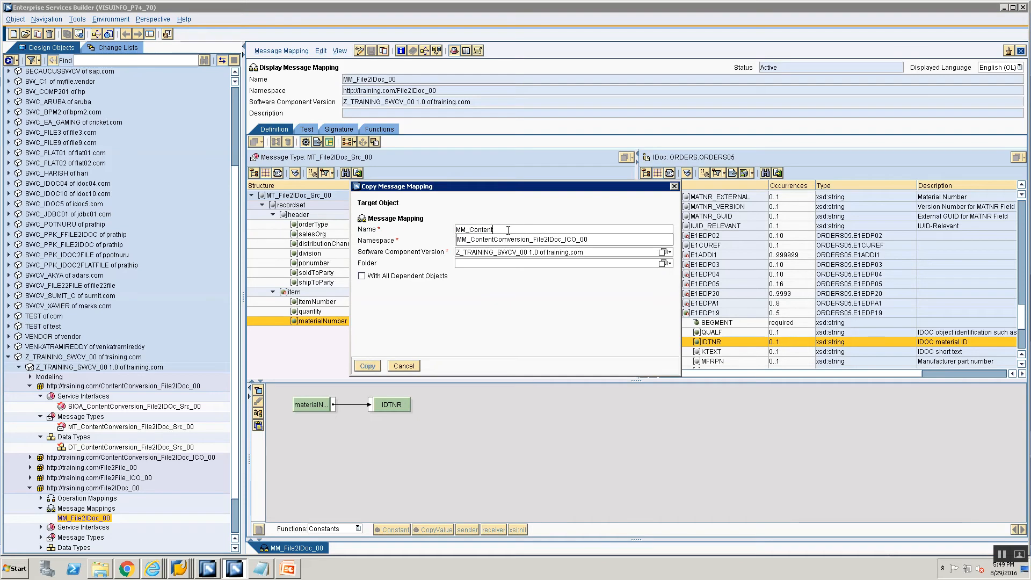
{"action": "key", "text": "Down"}
{"action": "key", "text": "Return"}
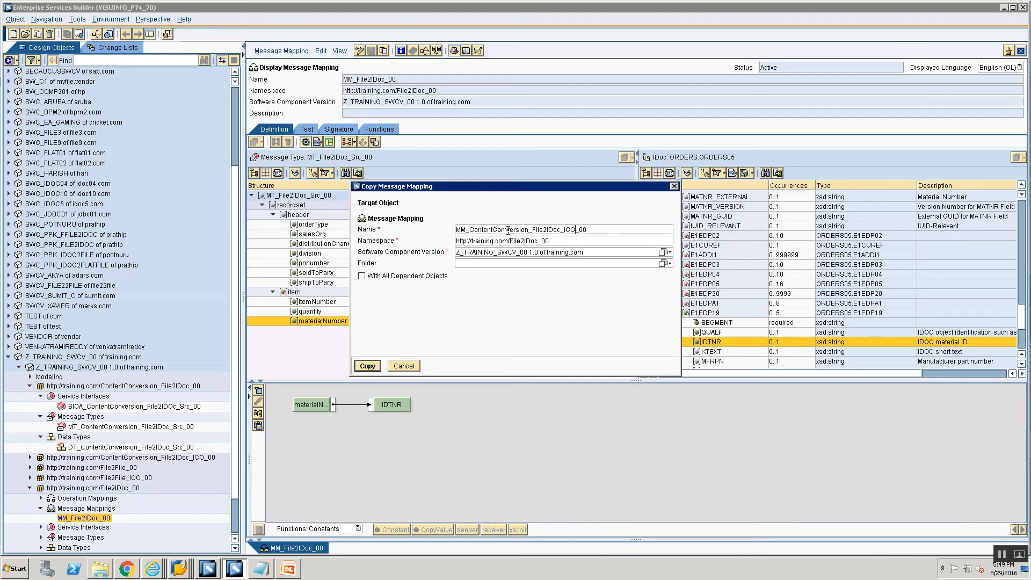
{"action": "key", "text": "BackSpace"}
{"action": "key", "text": "BackSpace"}
{"action": "key", "text": "BackSpace"}
{"action": "key", "text": "BackSpace"}
{"action": "key", "text": "Tab"}
{"action": "key", "text": "BackSpace"}
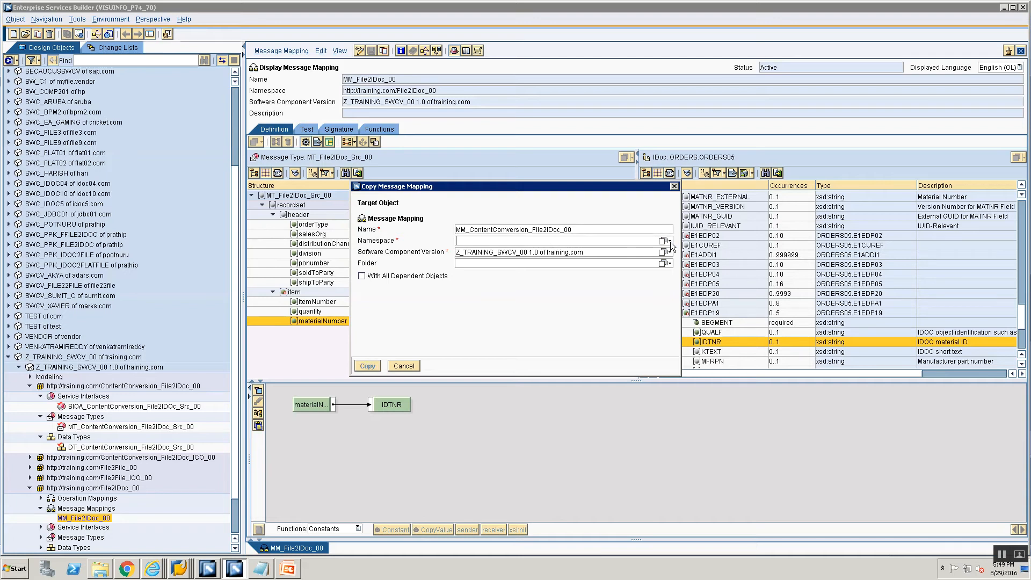
{"action": "key", "text": "F4"}
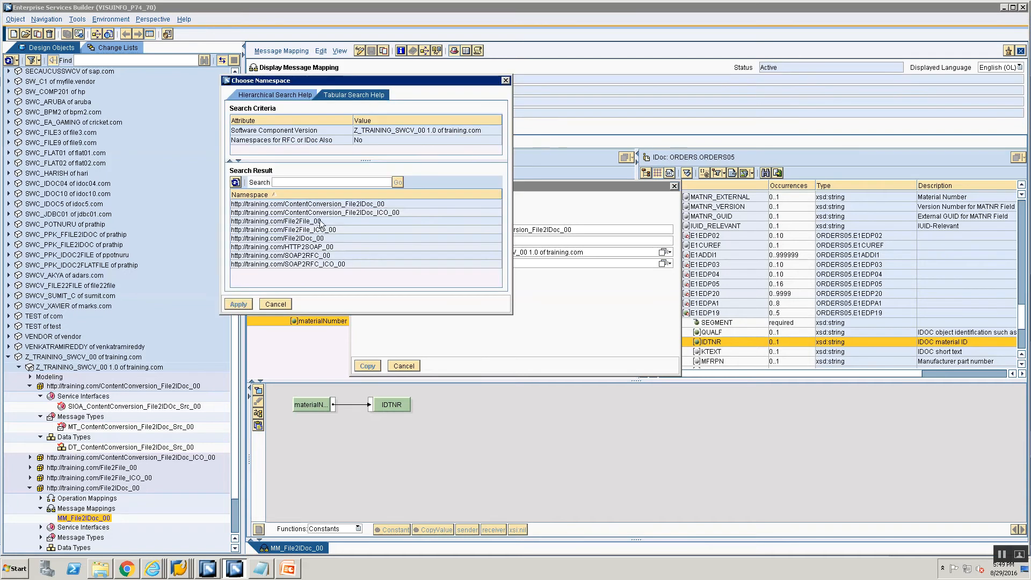
{"action": "left_click", "coordinate": [317, 204]}
{"action": "left_click", "coordinate": [238, 304]}
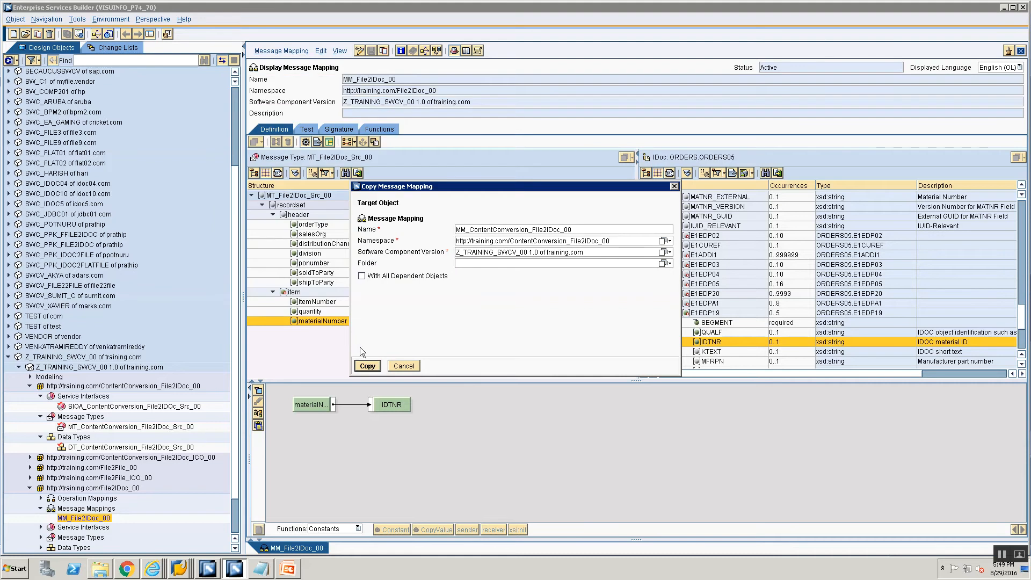
{"action": "left_click", "coordinate": [367, 365]}
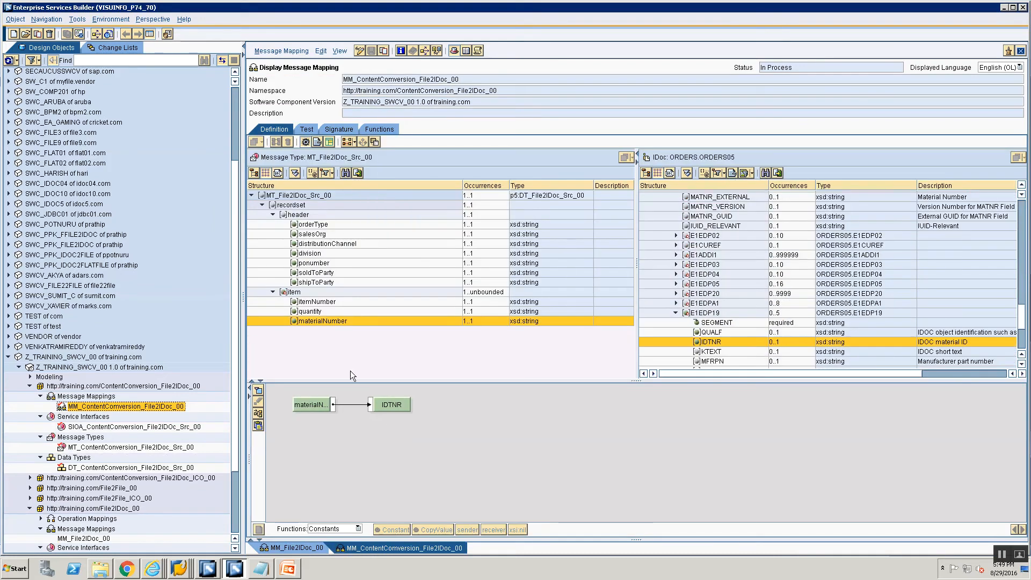
- Switch the copied message mapping to edit mode and close the original MM_File2IDoc_00
{"action": "left_click", "coordinate": [359, 50]}
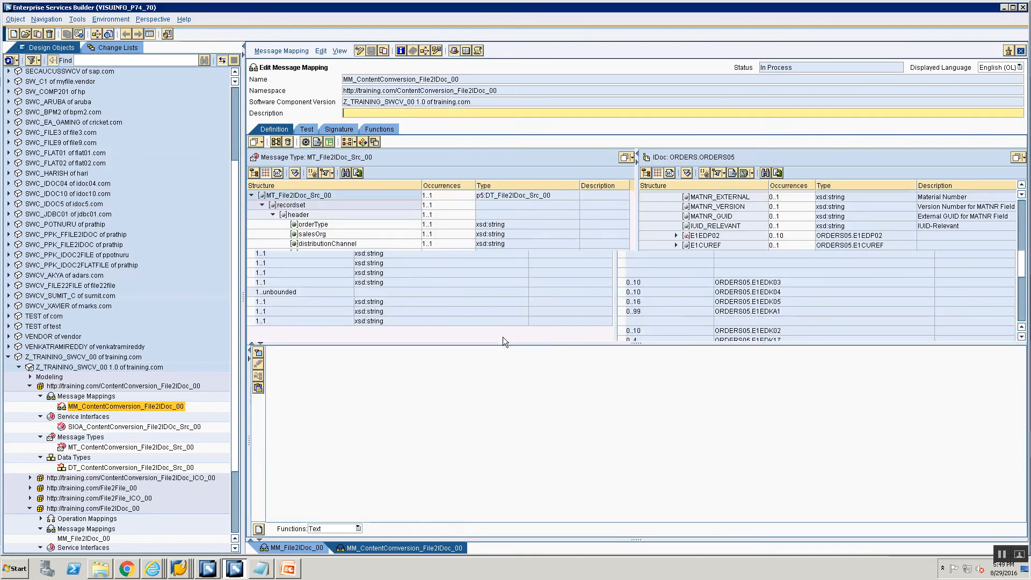
{"action": "right_click", "coordinate": [301, 546]}
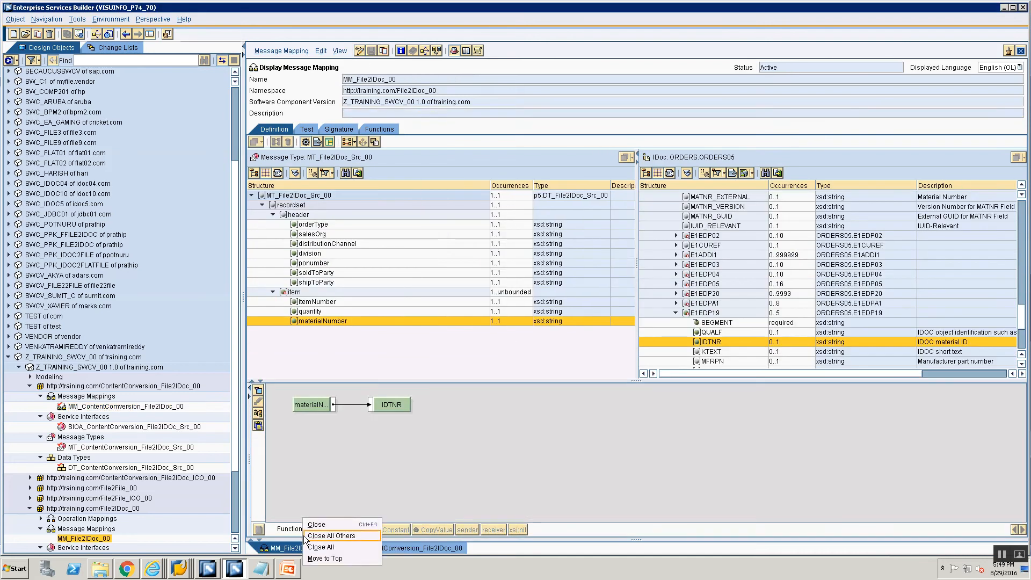
{"action": "left_click", "coordinate": [310, 530]}
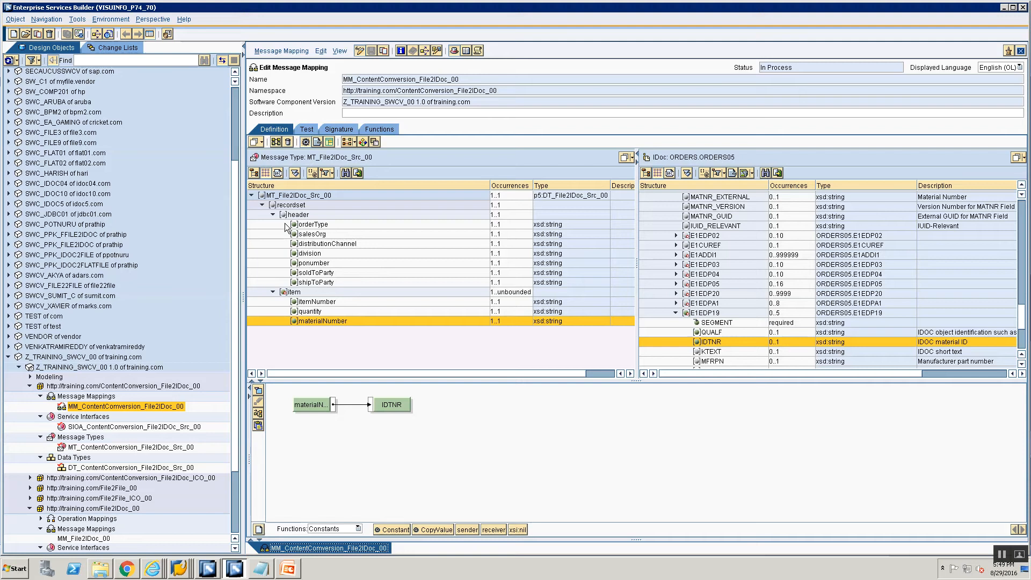
- Replace the mapping's source message with MT_ContentConversion_File2IDoc_Src_00, check the source and target structures in the definition, and save the mapping
{"action": "left_click", "coordinate": [327, 130]}
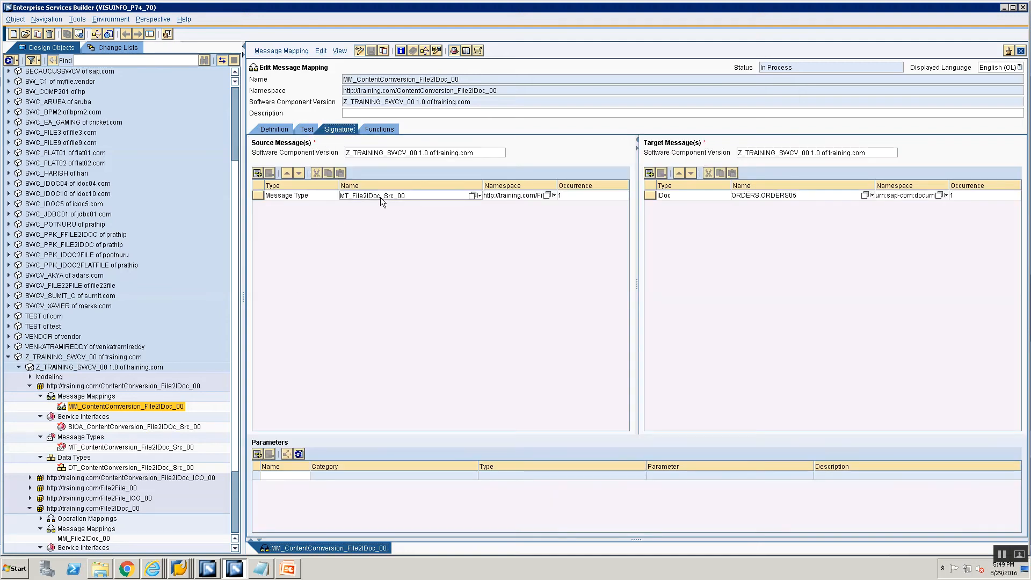
{"action": "mouse_move", "coordinate": [381, 198]}
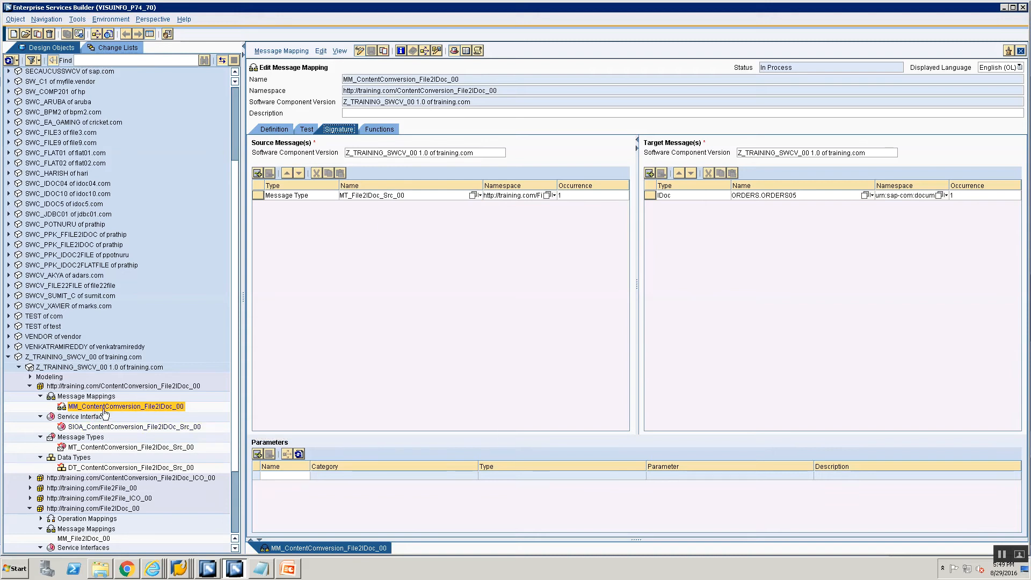
{"action": "left_click", "coordinate": [95, 449]}
{"action": "left_click_drag", "start_coordinate": [159, 415], "coordinate": [372, 195]}
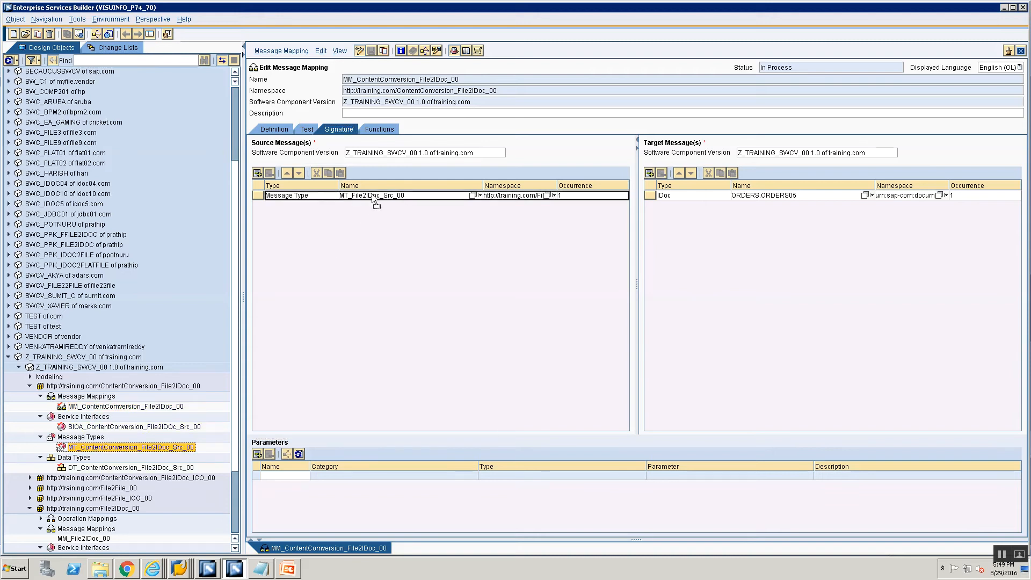
{"action": "left_click", "coordinate": [275, 131]}
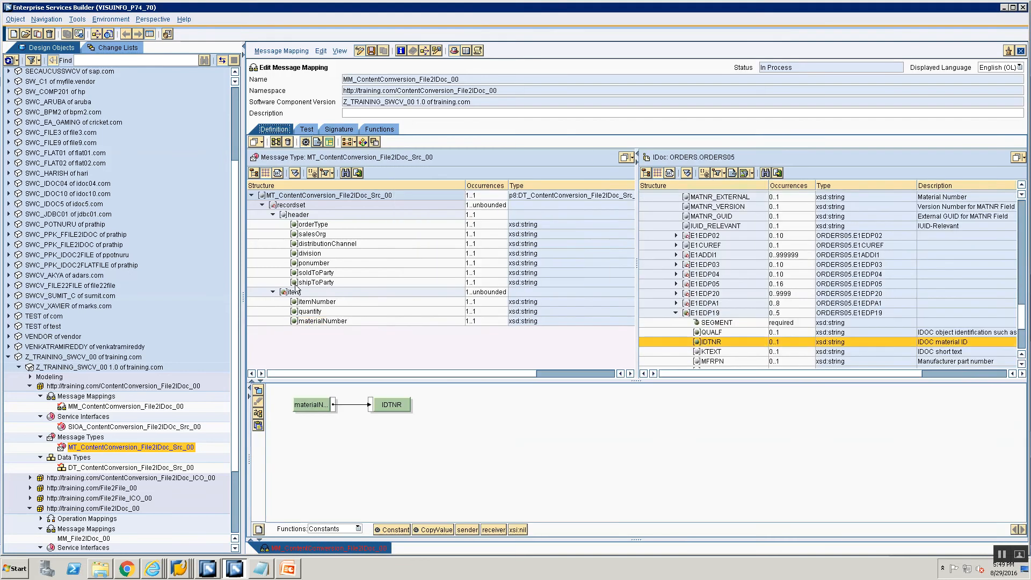
{"action": "left_click_drag", "start_coordinate": [1023, 317], "coordinate": [1023, 201]}
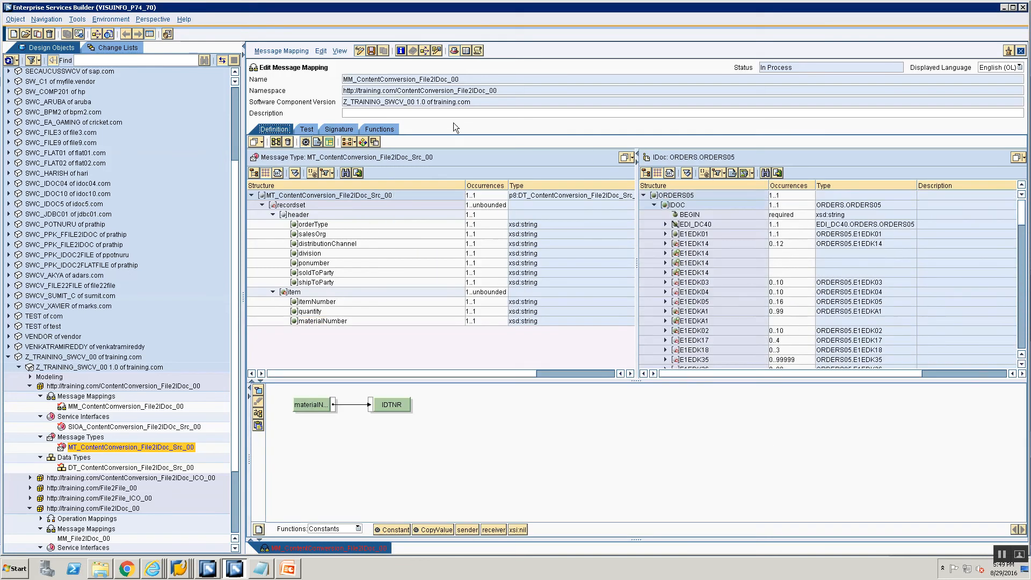
{"action": "left_click", "coordinate": [371, 51]}
- Compare the IDoc adapter multi-mapping steps on the PowerPoint slide with the mapping's target message occurrence and IDoc structure
{"action": "left_click", "coordinate": [293, 567]}
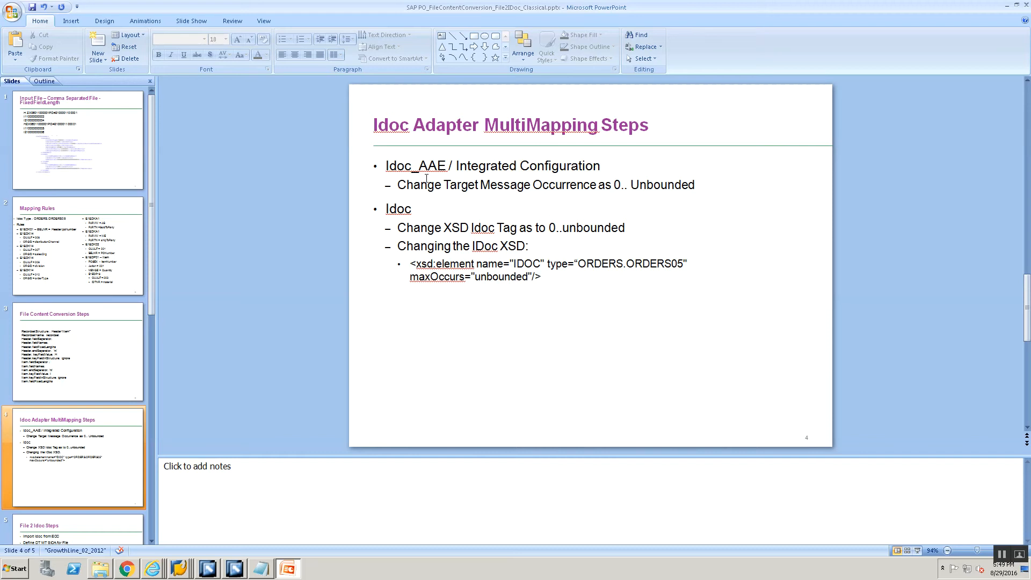
{"action": "key", "text": "alt+Tab"}
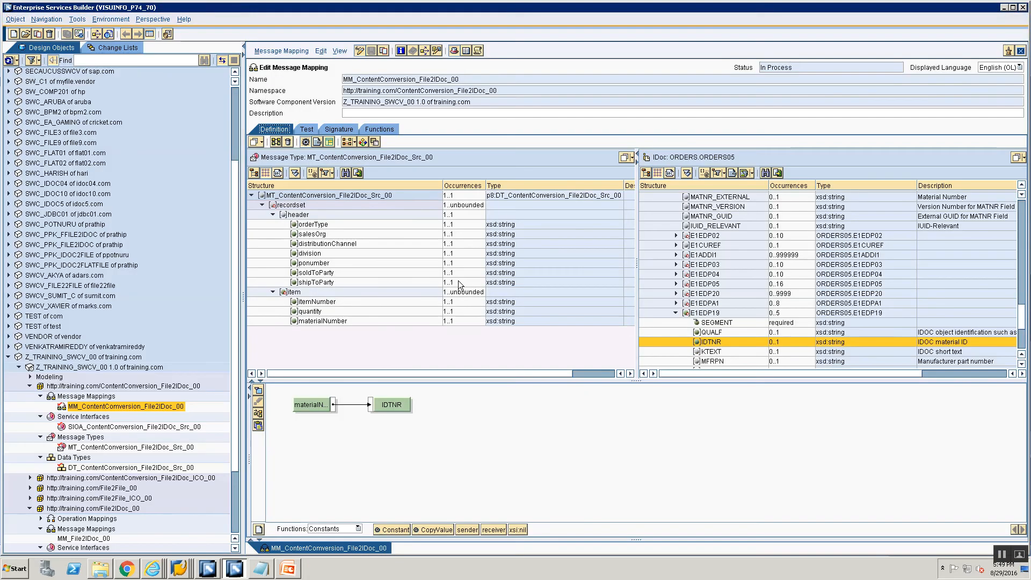
{"action": "left_click", "coordinate": [339, 130]}
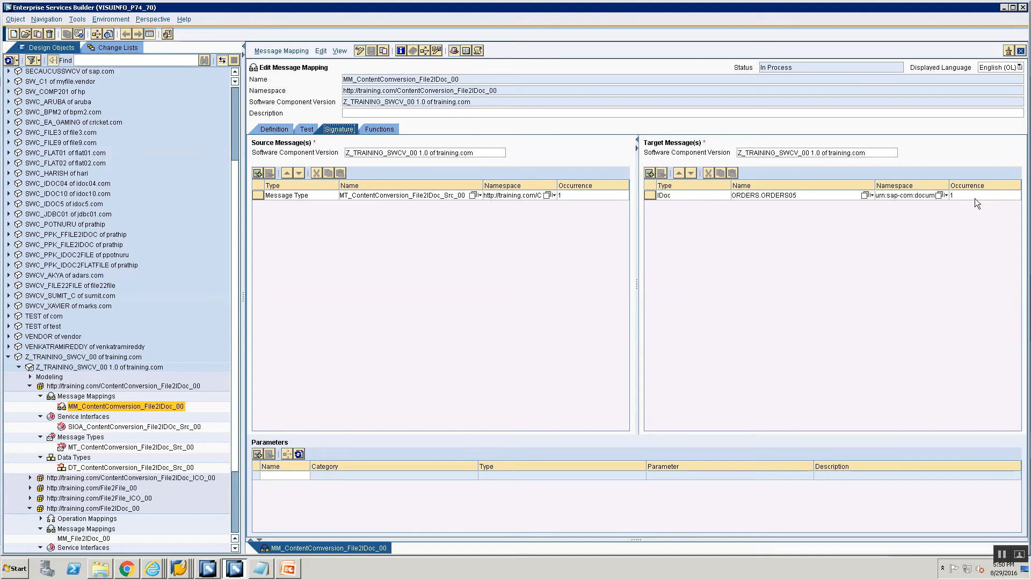
{"action": "left_click", "coordinate": [275, 132]}
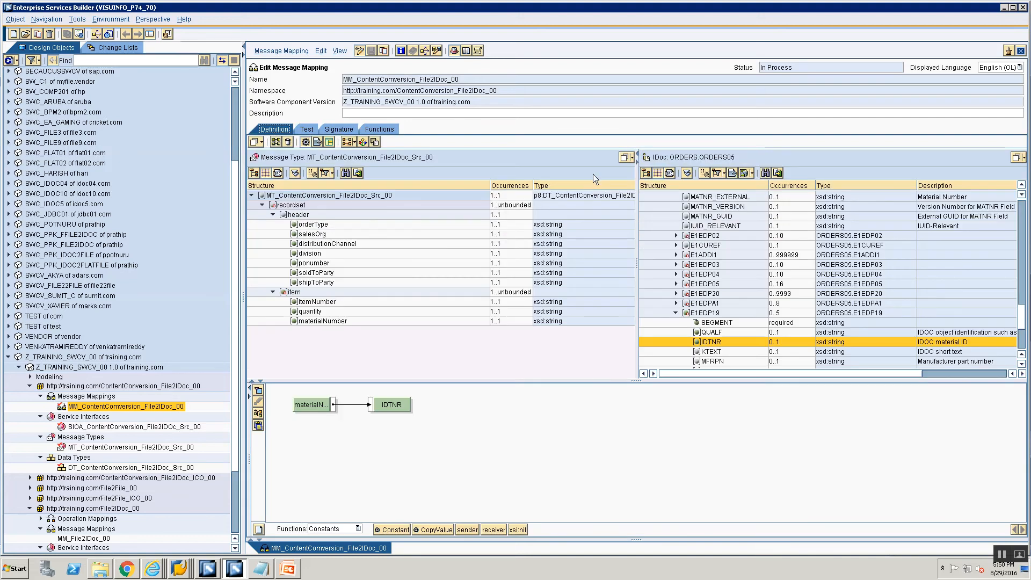
{"action": "key", "text": "alt+Tab"}
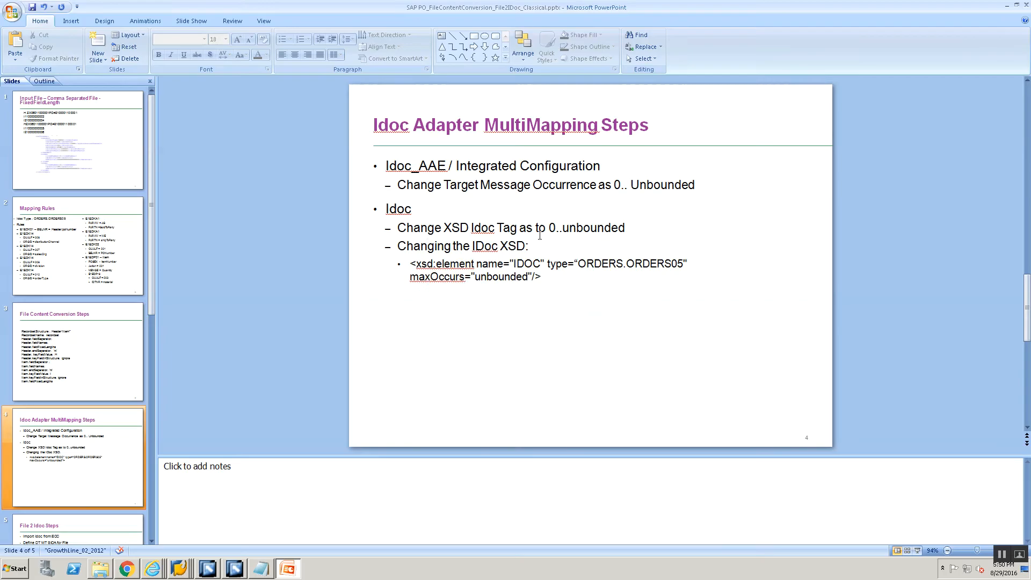
{"action": "key", "text": "alt+Tab"}
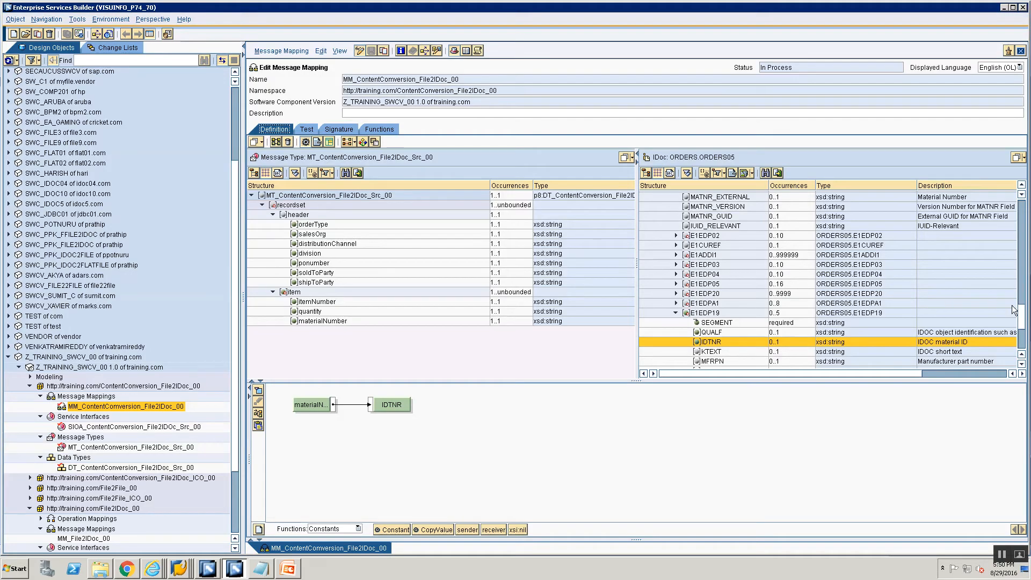
{"action": "key", "text": "alt+Tab"}
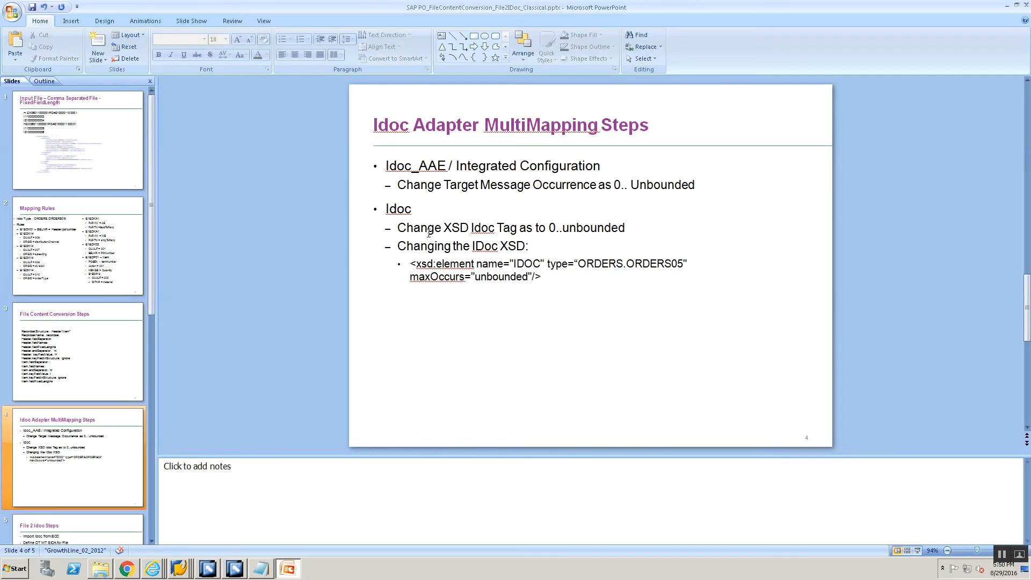
{"action": "key", "text": "alt+Tab"}
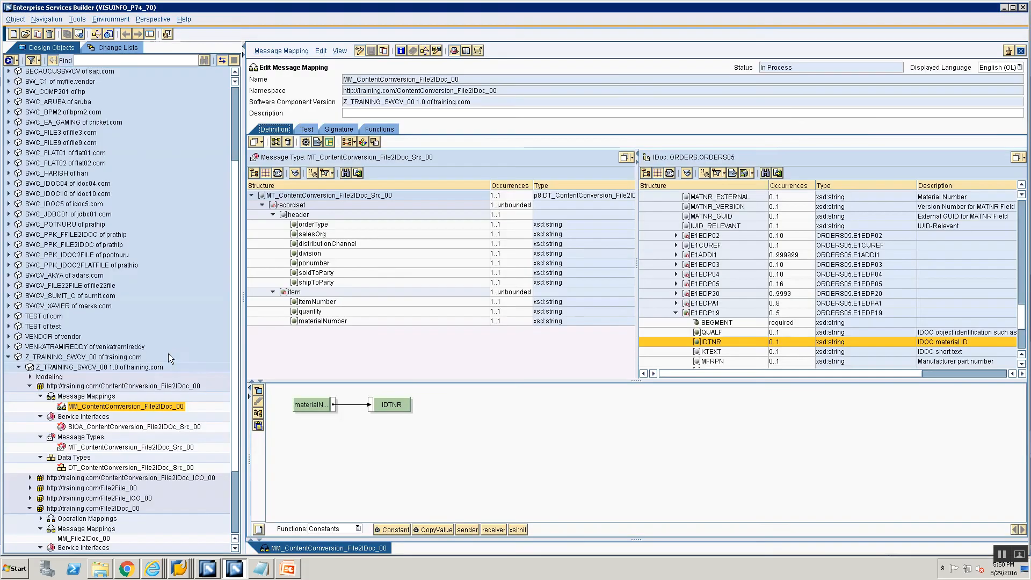
- Open the imported IDoc ORDERS.ORDERS05 of software component version Z_TRAINING_SWCV_00
{"action": "scroll", "coordinate": [217, 503], "scroll_direction": "down", "scroll_amount": 3}
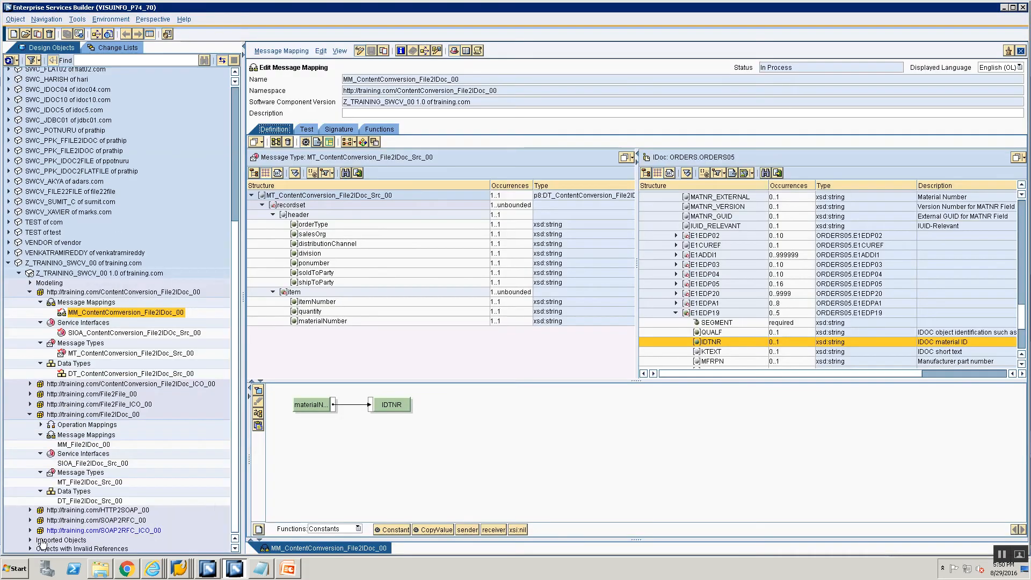
{"action": "scroll", "coordinate": [84, 518], "scroll_direction": "down", "scroll_amount": 2}
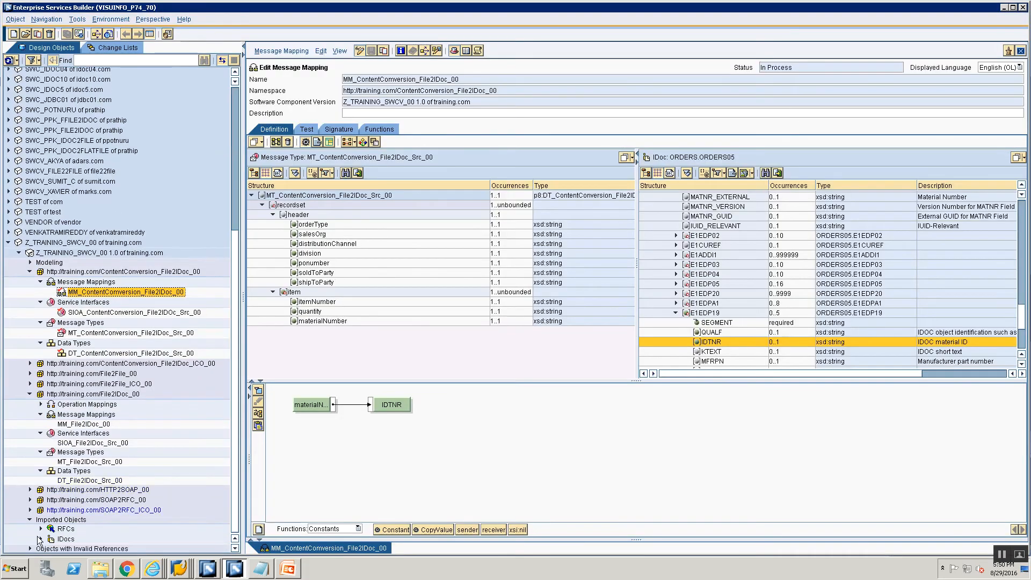
{"action": "scroll", "coordinate": [89, 530], "scroll_direction": "down", "scroll_amount": 1}
{"action": "double_click", "coordinate": [89, 540]}
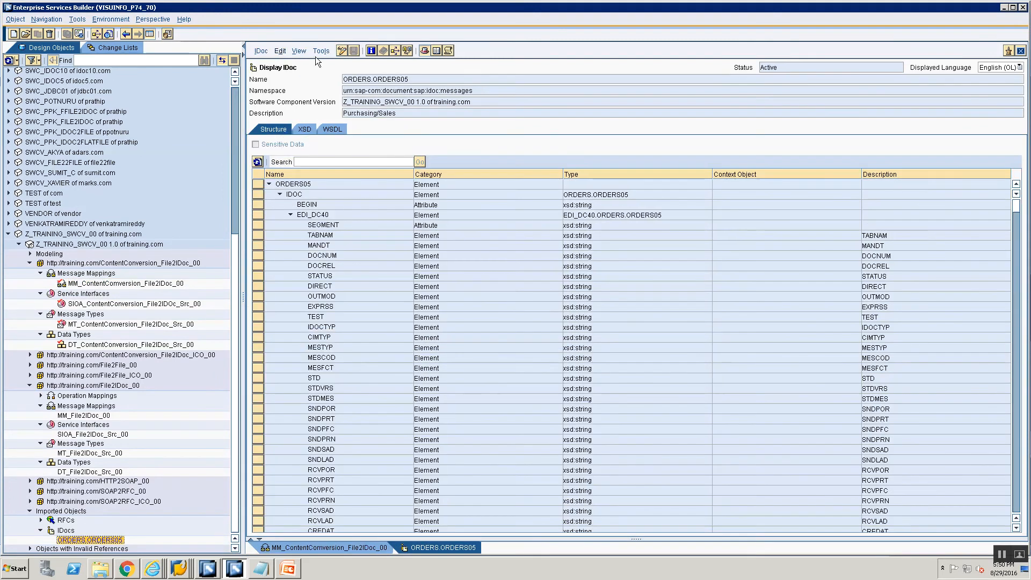
{"action": "left_click", "coordinate": [321, 51]}
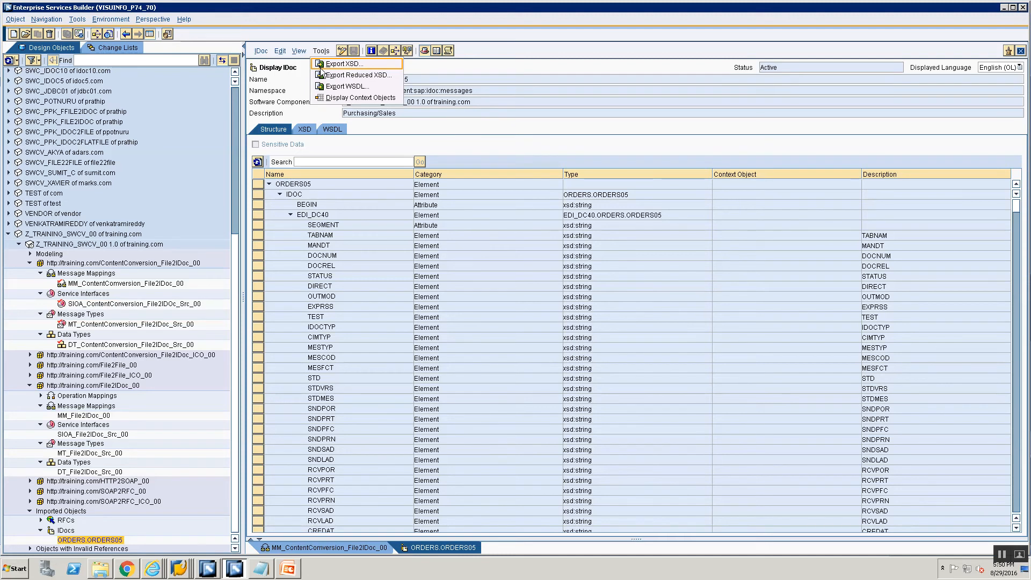
{"action": "left_click", "coordinate": [318, 65]}
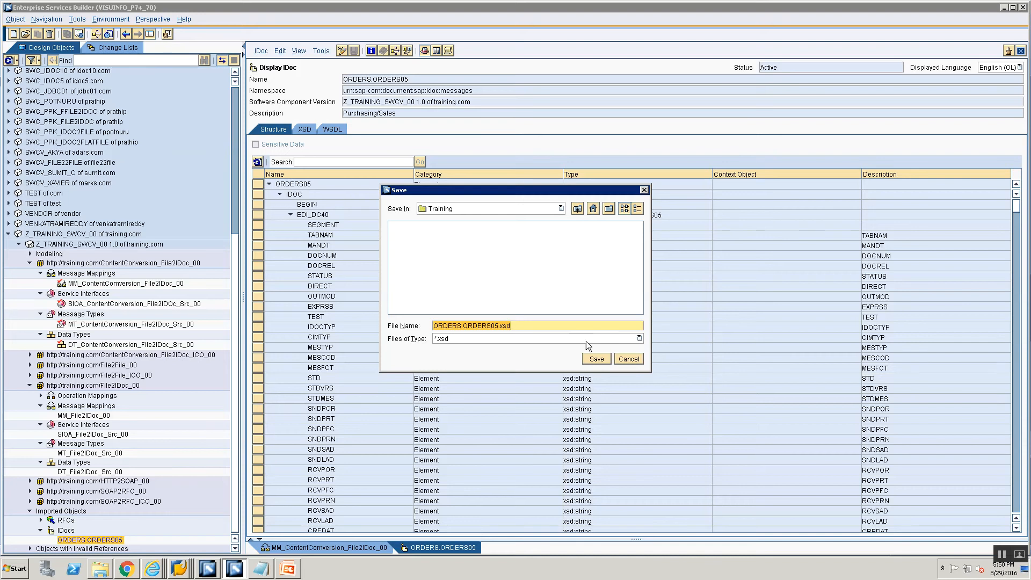
{"action": "left_click", "coordinate": [619, 359]}
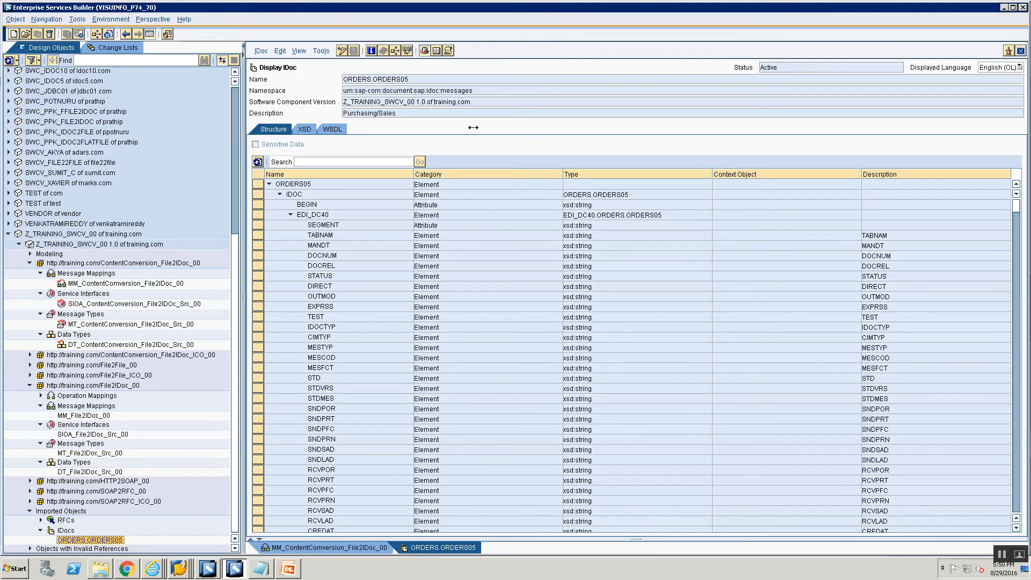
- Export the IDoc's XSD to the Training folder as ORDERS.ORDERS05.xsd
{"action": "left_click", "coordinate": [322, 52]}
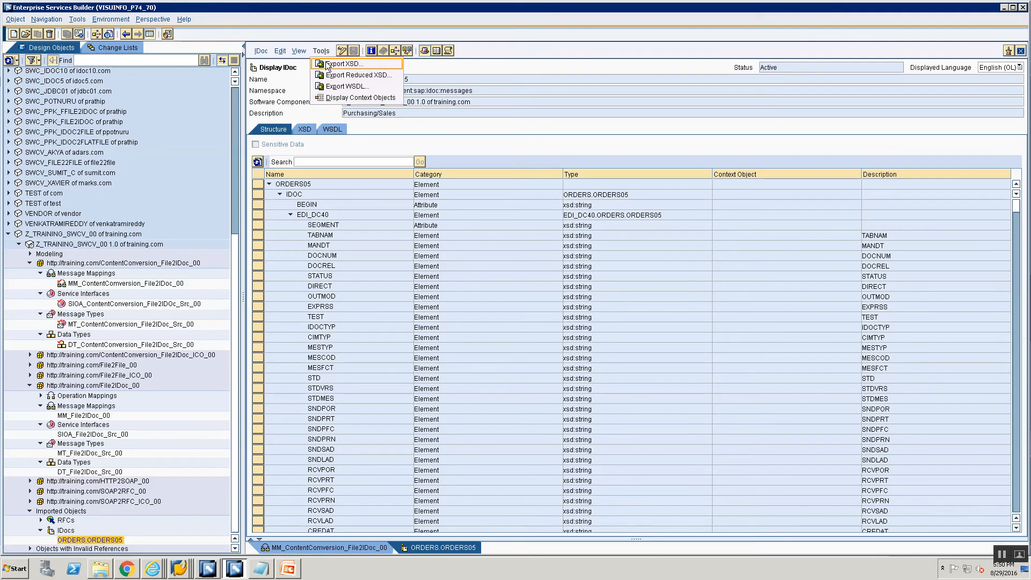
{"action": "left_click", "coordinate": [344, 64]}
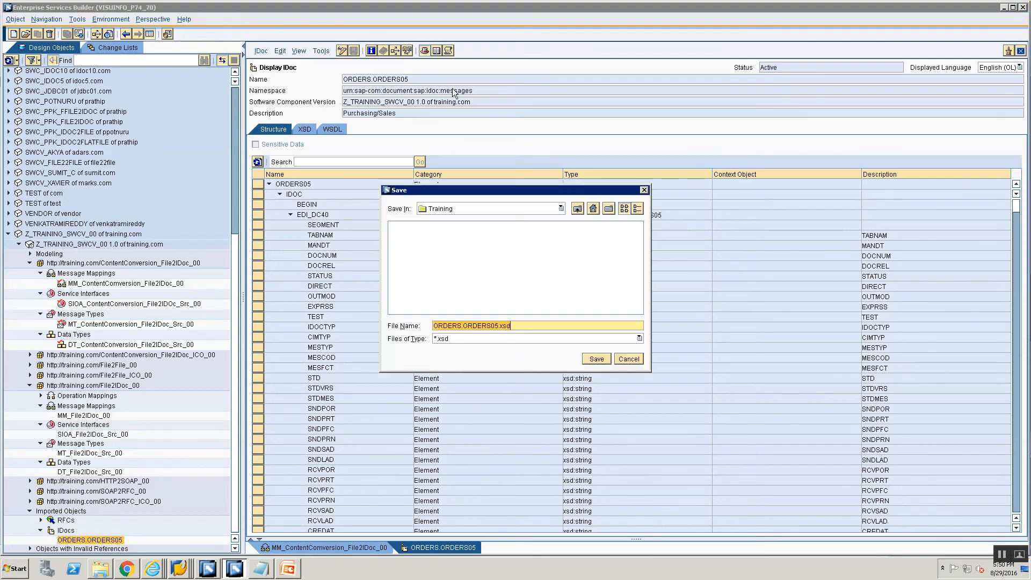
{"action": "left_click", "coordinate": [600, 359]}
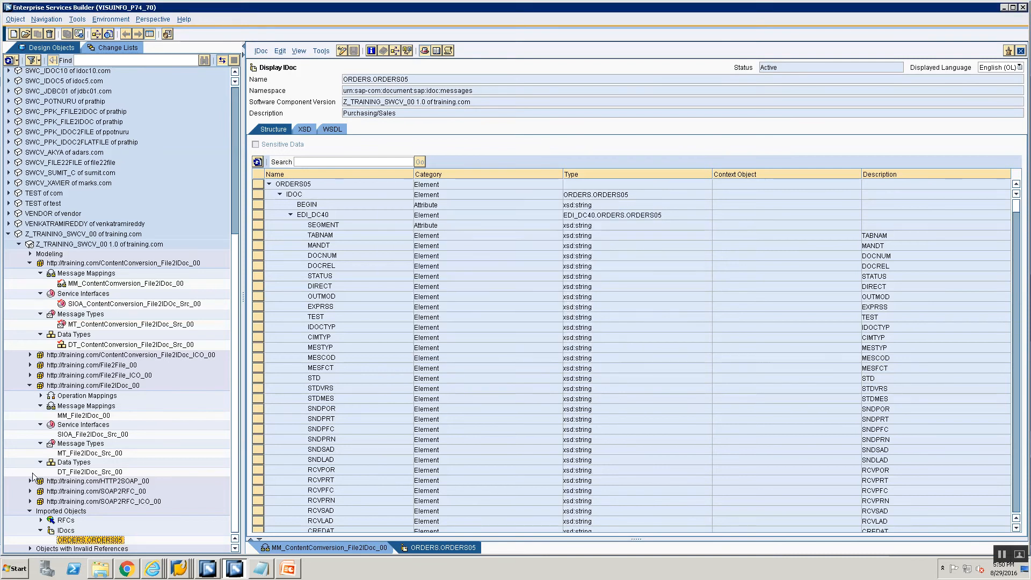
- Switch to the Training folder, sort it by modification date, and open ORDERS.ORDERS05.xsd in a maximized Notepad window
{"action": "left_click", "coordinate": [100, 568]}
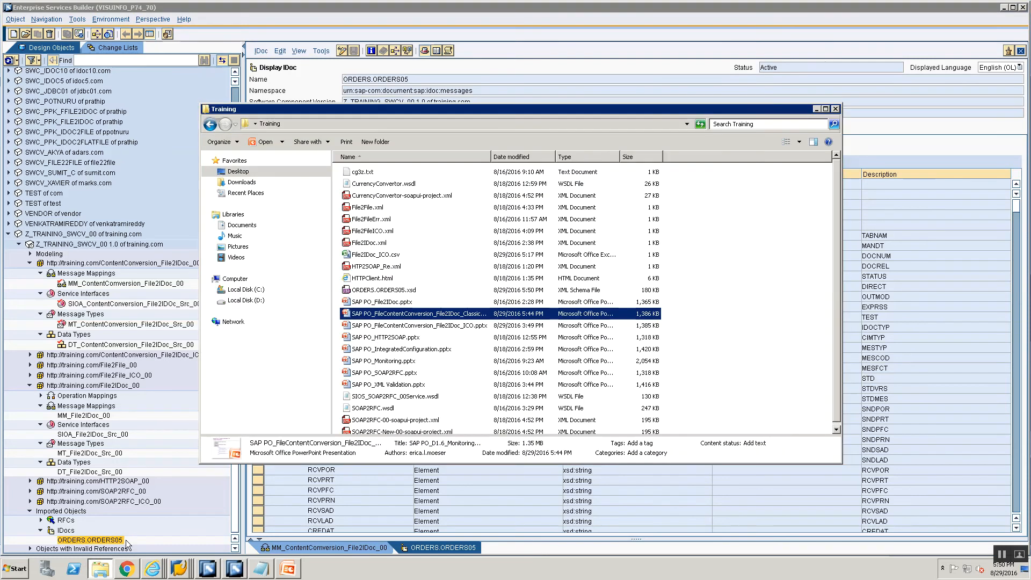
{"action": "double_click", "coordinate": [510, 109]}
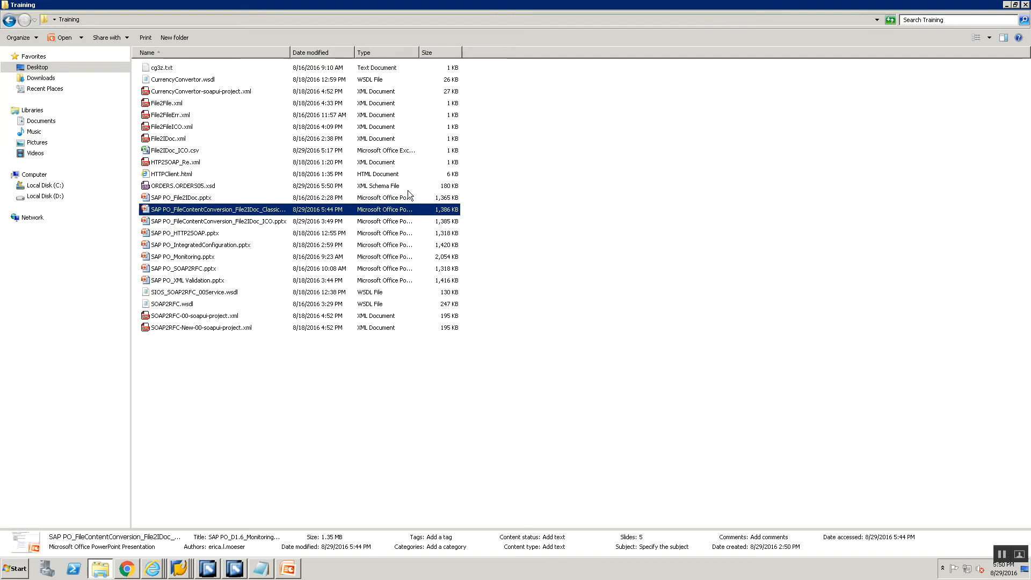
{"action": "left_click", "coordinate": [227, 385]}
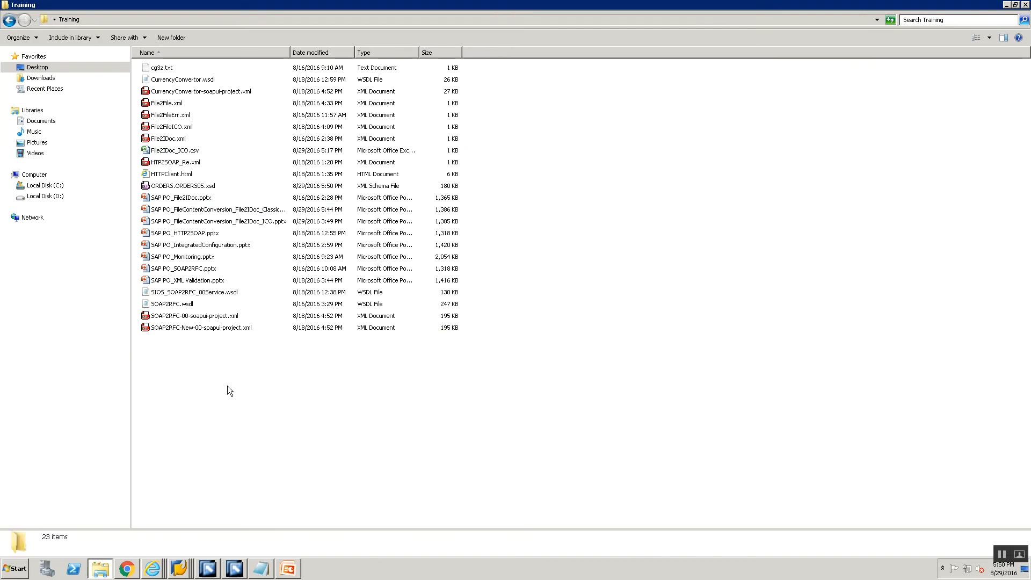
{"action": "left_click", "coordinate": [308, 53]}
{"action": "left_click", "coordinate": [190, 68]}
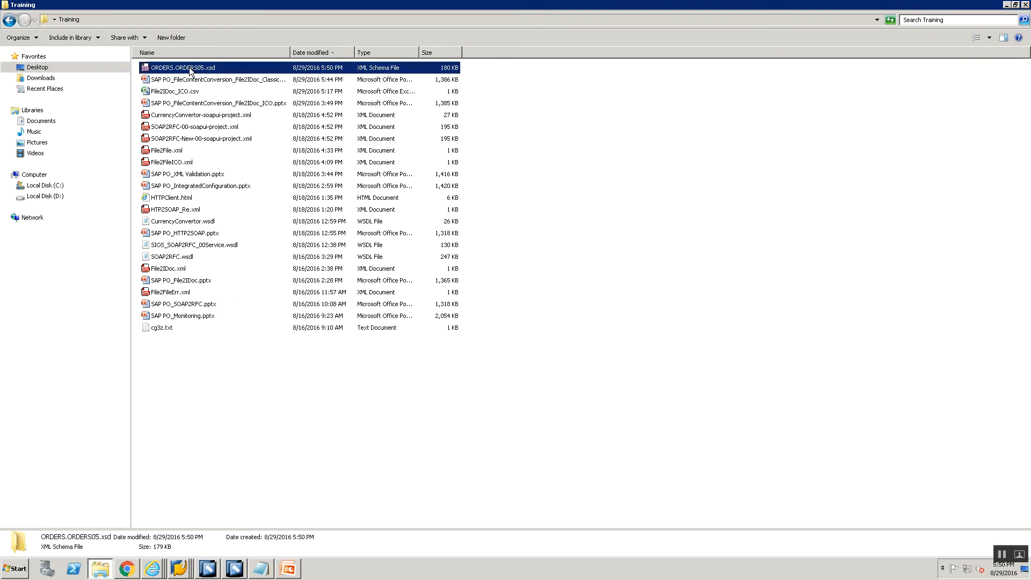
{"action": "right_click", "coordinate": [190, 68]}
{"action": "mouse_move", "coordinate": [246, 92]}
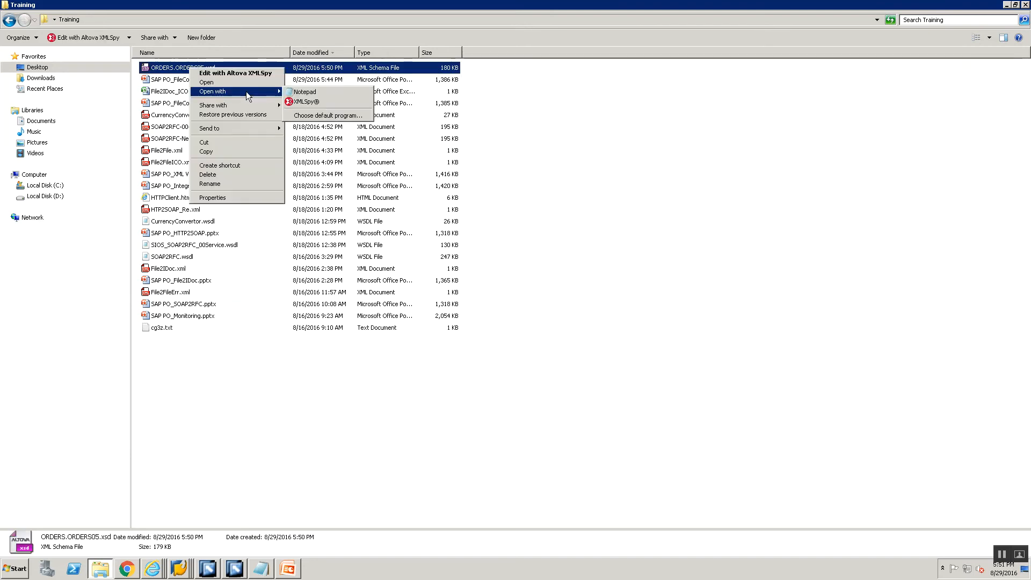
{"action": "left_click", "coordinate": [304, 92]}
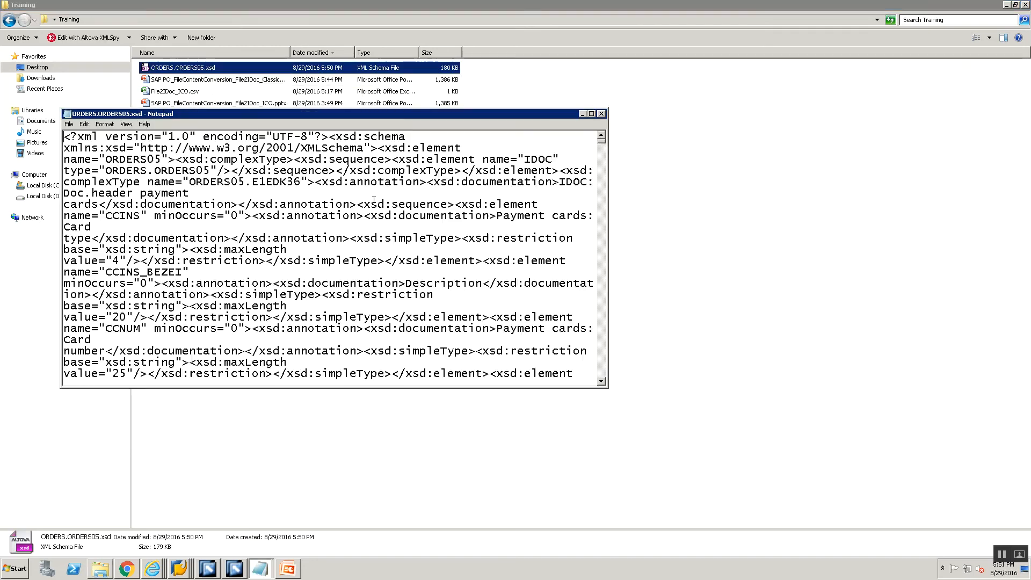
{"action": "double_click", "coordinate": [405, 116]}
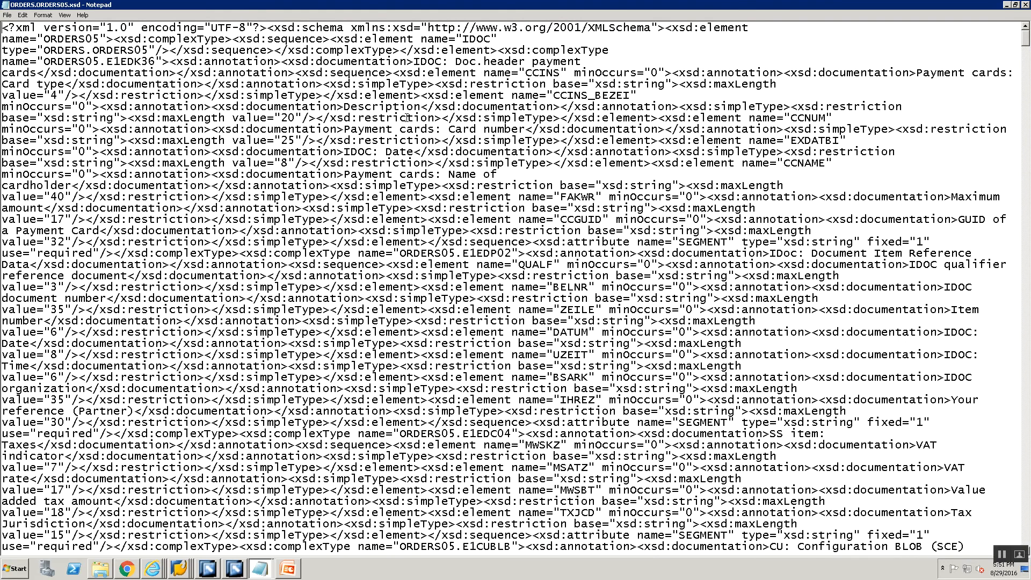
- Search the schema for ORDERS.ORDERS05 and place the cursor right after the IDOC element's type value
{"action": "key", "text": "ctrl+f"}
{"action": "type", "text": "ORDERS.ORDERS"}
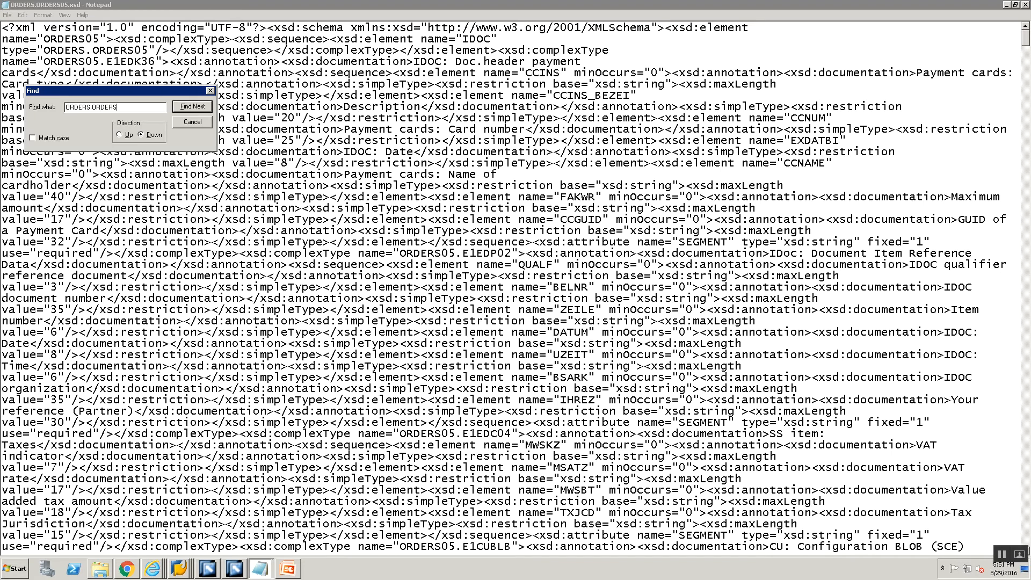
{"action": "type", "text": "05"}
{"action": "key", "text": "Return"}
{"action": "key", "text": "Escape"}
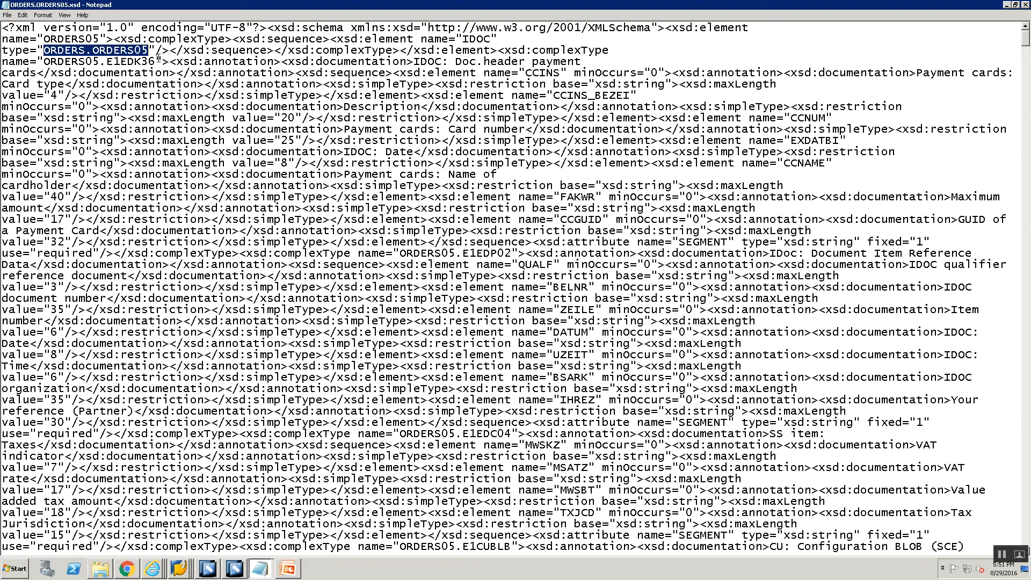
{"action": "left_click", "coordinate": [155, 50]}
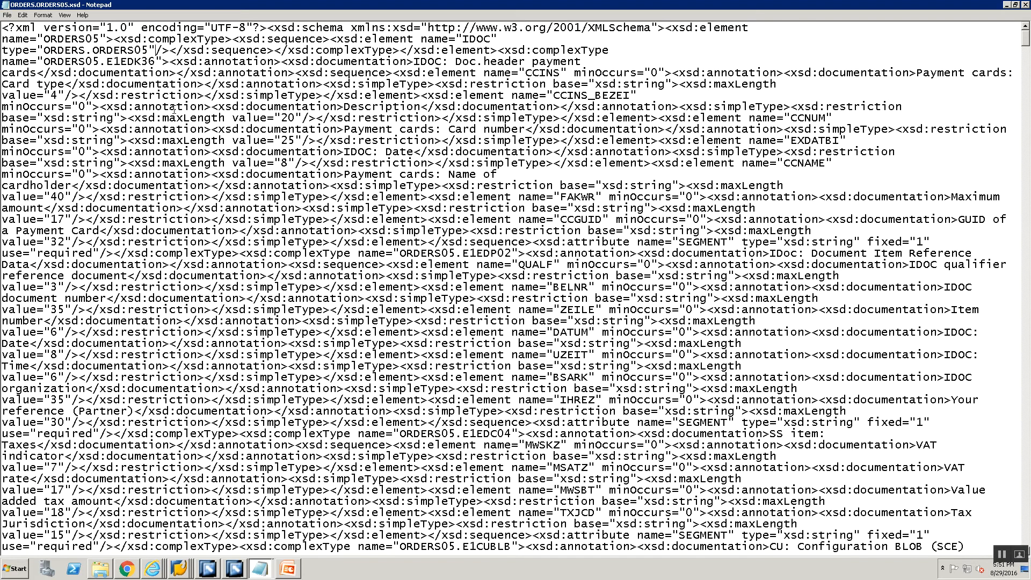
- Copy maxOccurs="unbounded" from the Idoc Adapter MultiMapping Steps slide in PowerPoint and return to the schema in Notepad
{"action": "key", "text": "alt+Tab"}
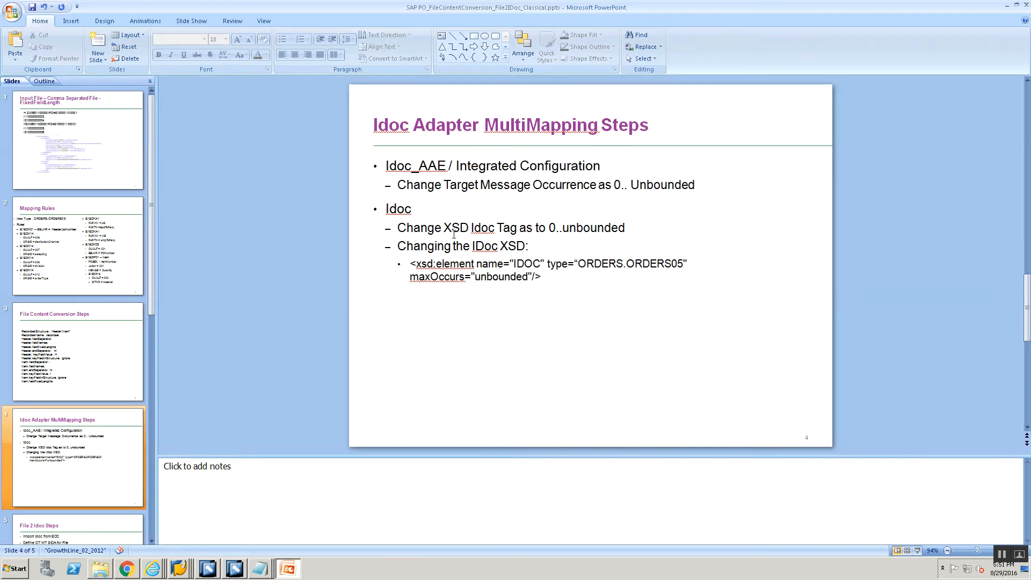
{"action": "left_click", "coordinate": [413, 278]}
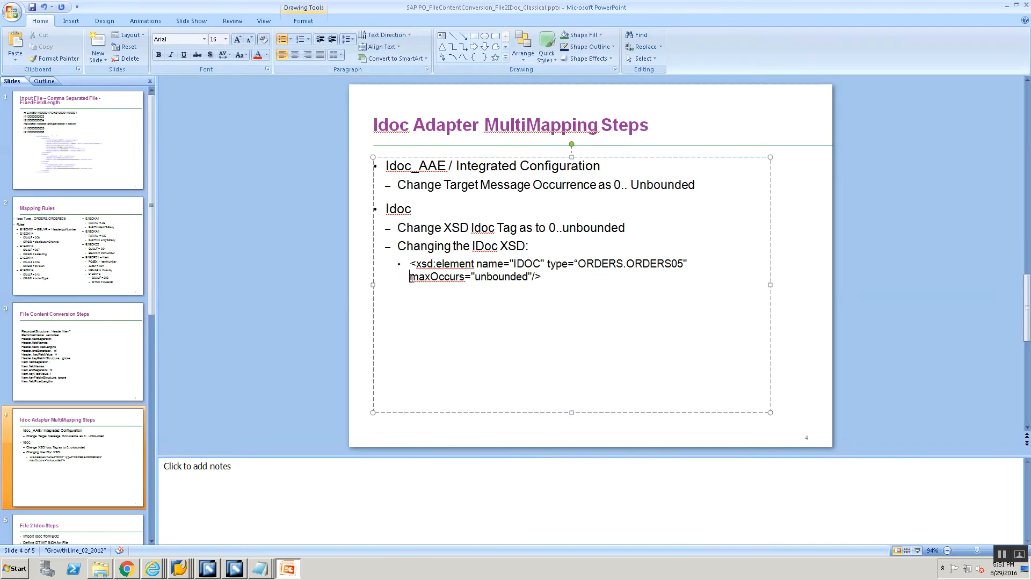
{"action": "left_click_drag", "start_coordinate": [461, 285], "coordinate": [506, 277]}
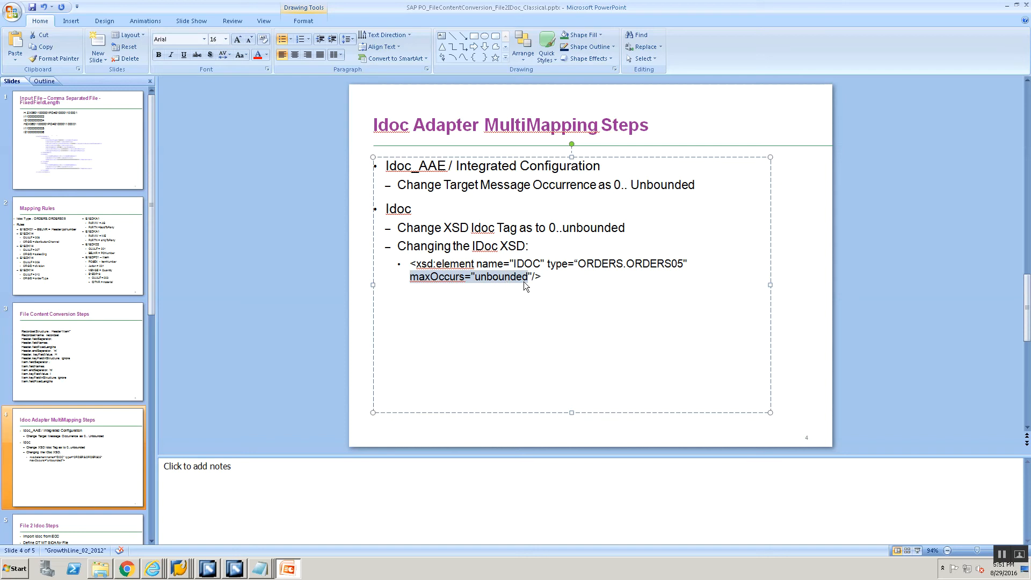
{"action": "key", "text": "shift+Right"}
{"action": "key", "text": "ctrl+c"}
{"action": "key", "text": "alt+Tab"}
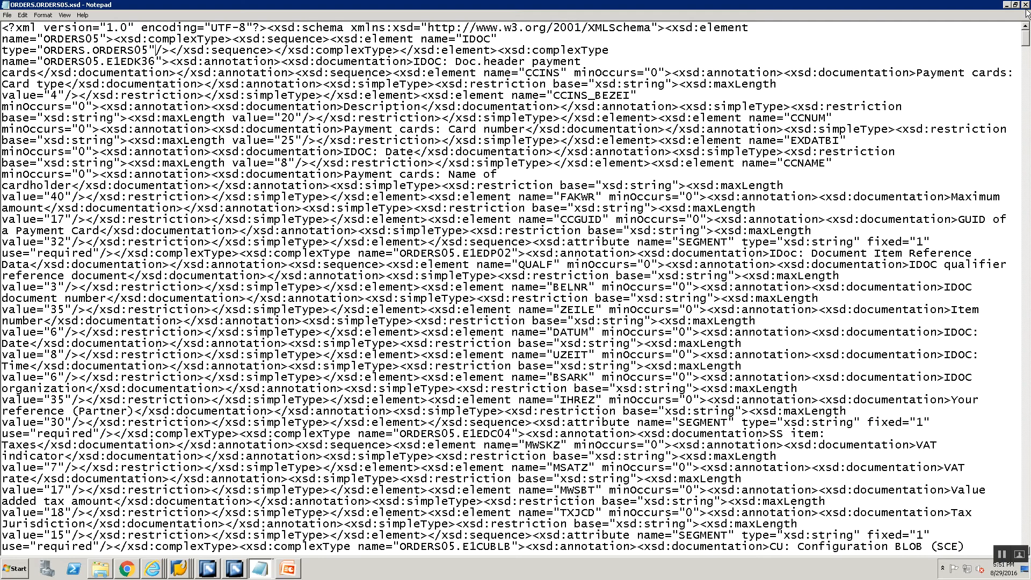
- Make Internet Explorer the default program for XSD files and view ORDERS.ORDERS05.xsd in it, maximized
{"action": "key", "text": "alt+Tab"}
{"action": "key", "text": "alt+Tab"}
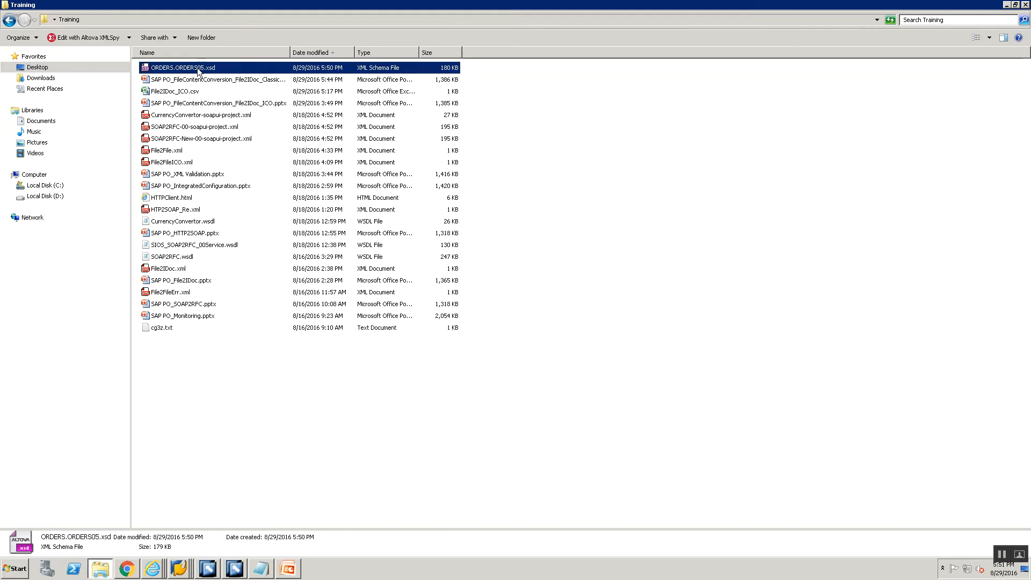
{"action": "right_click", "coordinate": [198, 69]}
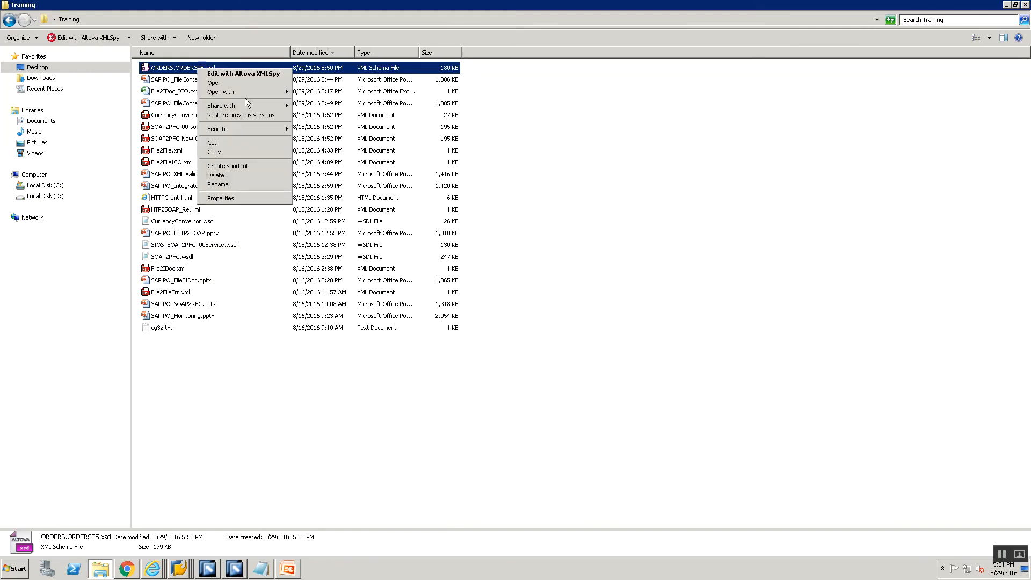
{"action": "mouse_move", "coordinate": [243, 91]}
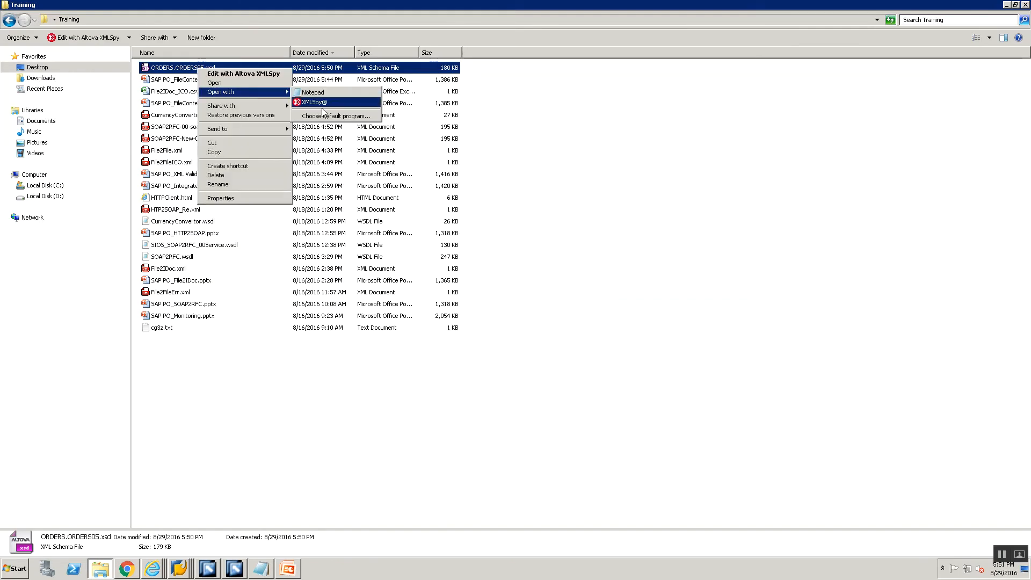
{"action": "left_click", "coordinate": [323, 114]}
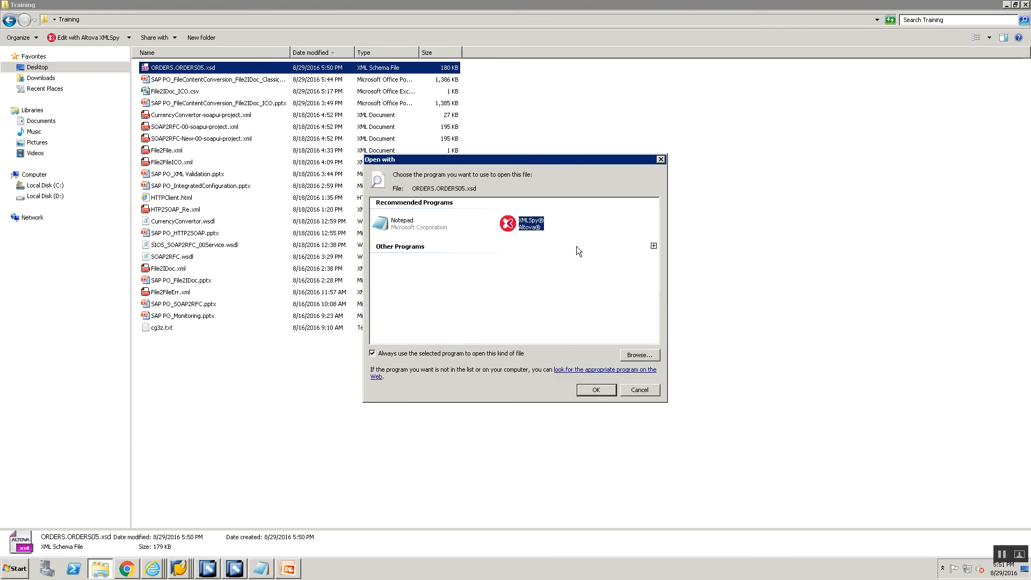
{"action": "left_click", "coordinate": [654, 247]}
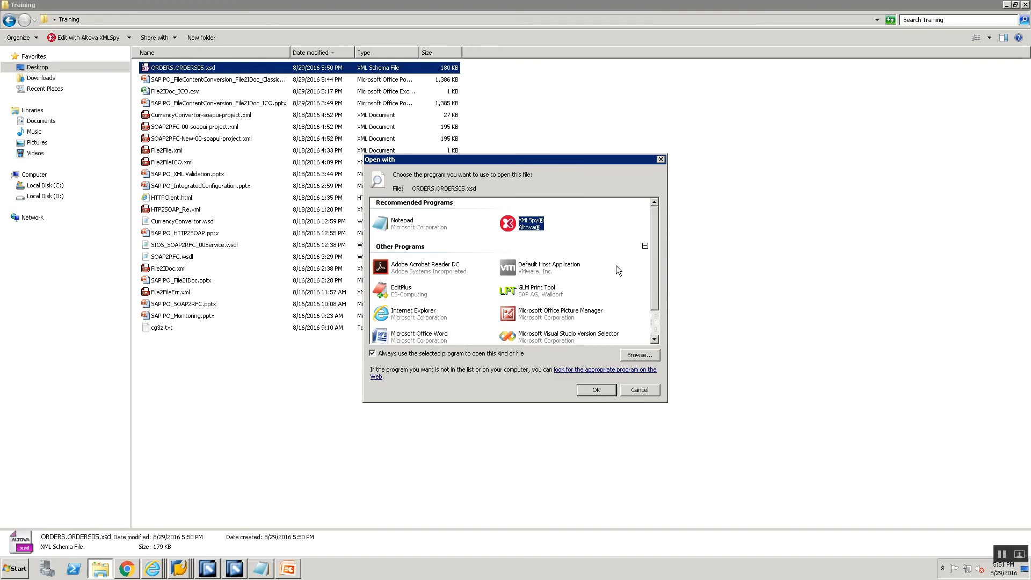
{"action": "double_click", "coordinate": [408, 320]}
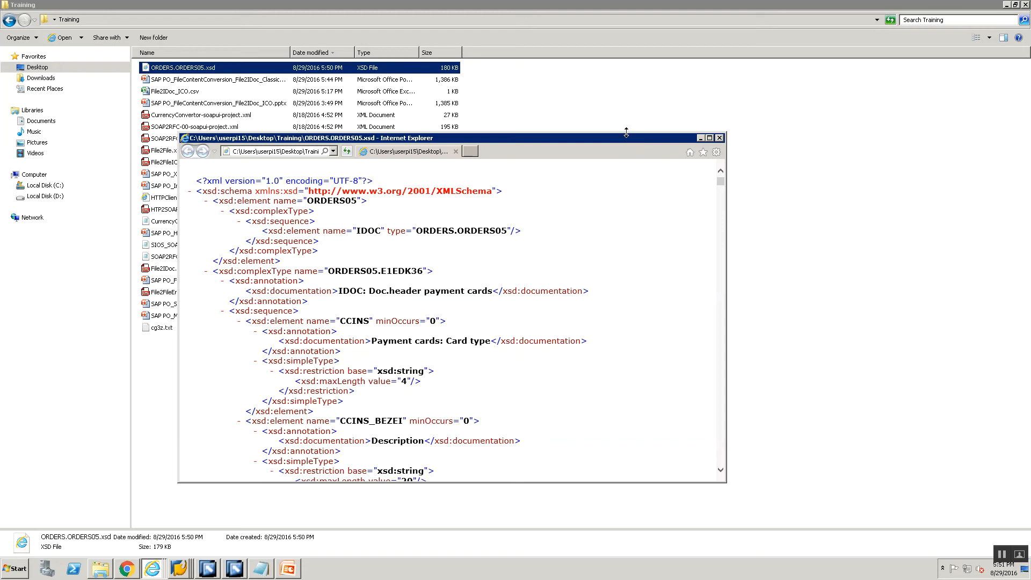
{"action": "left_click", "coordinate": [710, 138]}
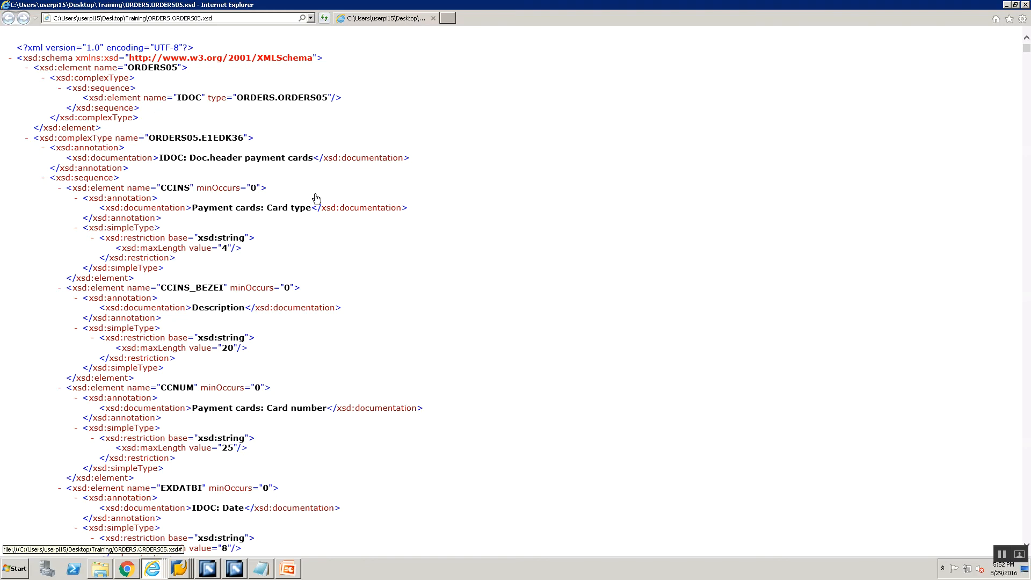
- Return to the Training folder and reopen ORDERS.ORDERS05.xsd in Notepad
{"action": "key", "text": "alt+Tab"}
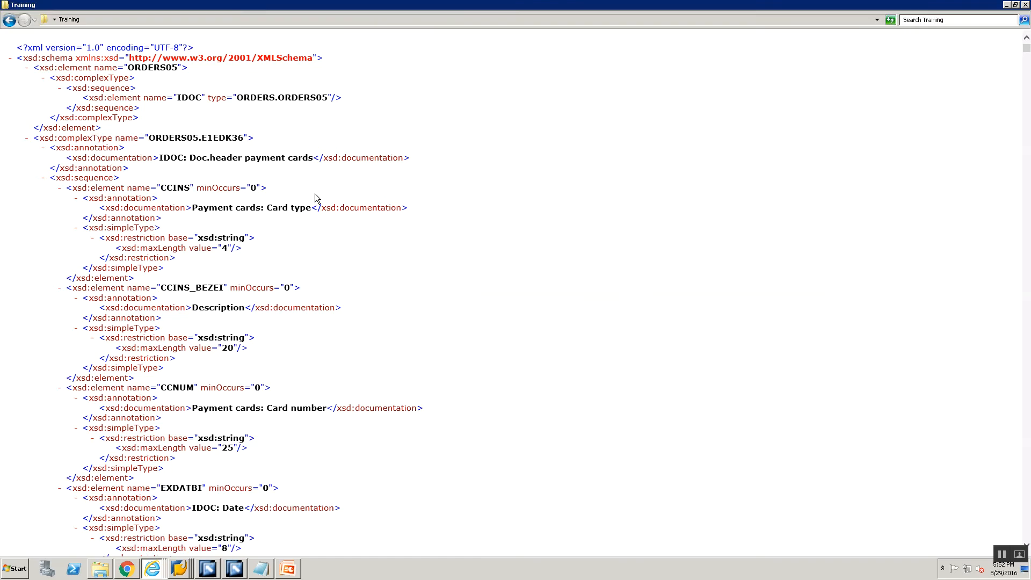
{"action": "key", "text": "alt+Tab"}
{"action": "key", "text": "alt+Tab"}
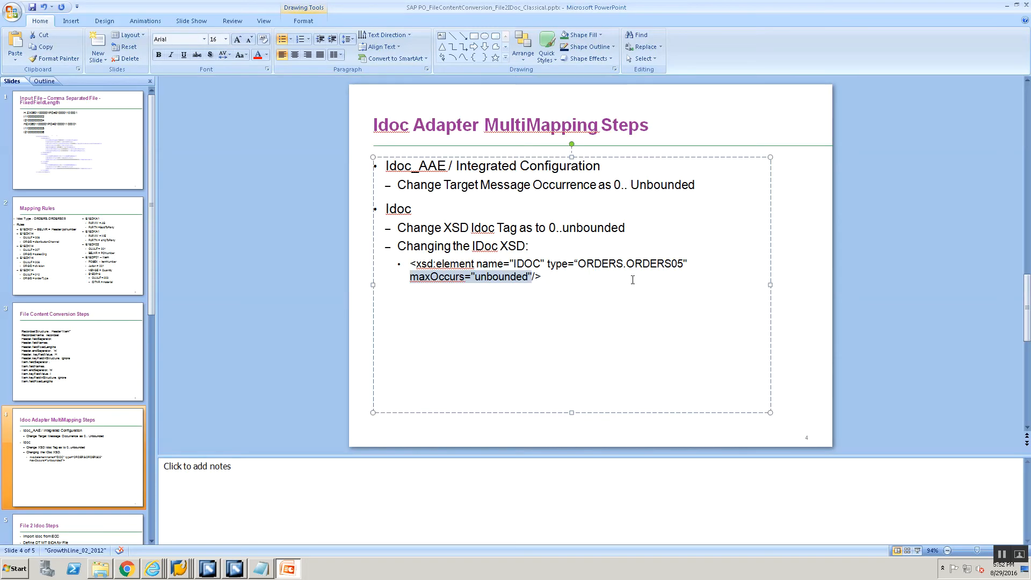
{"action": "key", "text": "alt+Tab"}
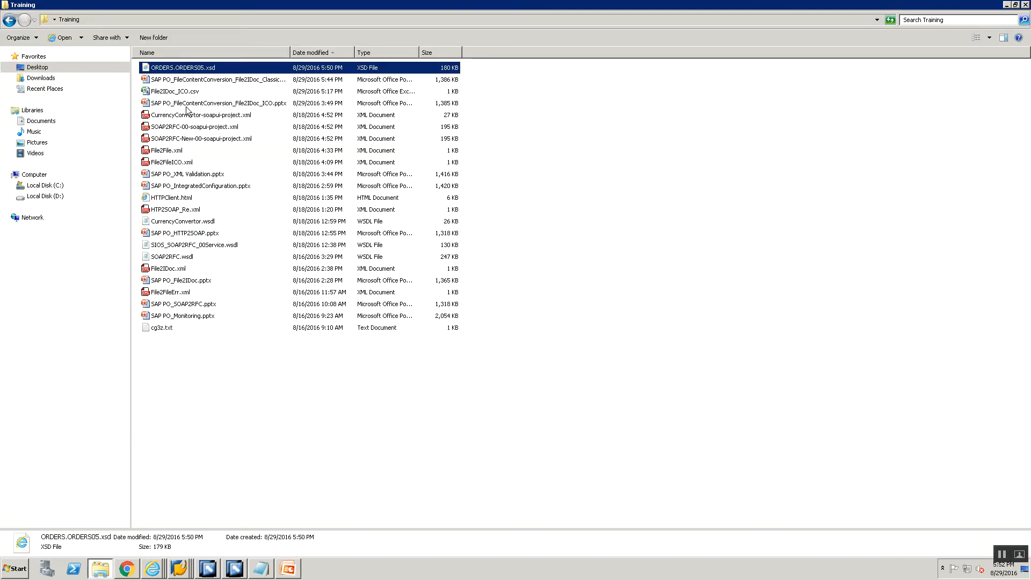
{"action": "right_click", "coordinate": [174, 67]}
{"action": "mouse_move", "coordinate": [221, 84]}
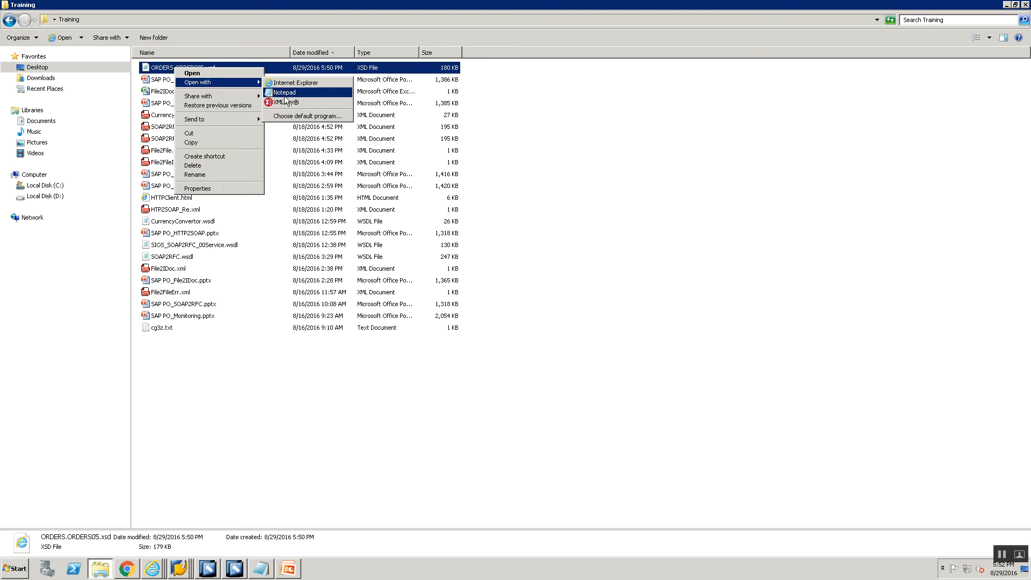
{"action": "left_click", "coordinate": [301, 92]}
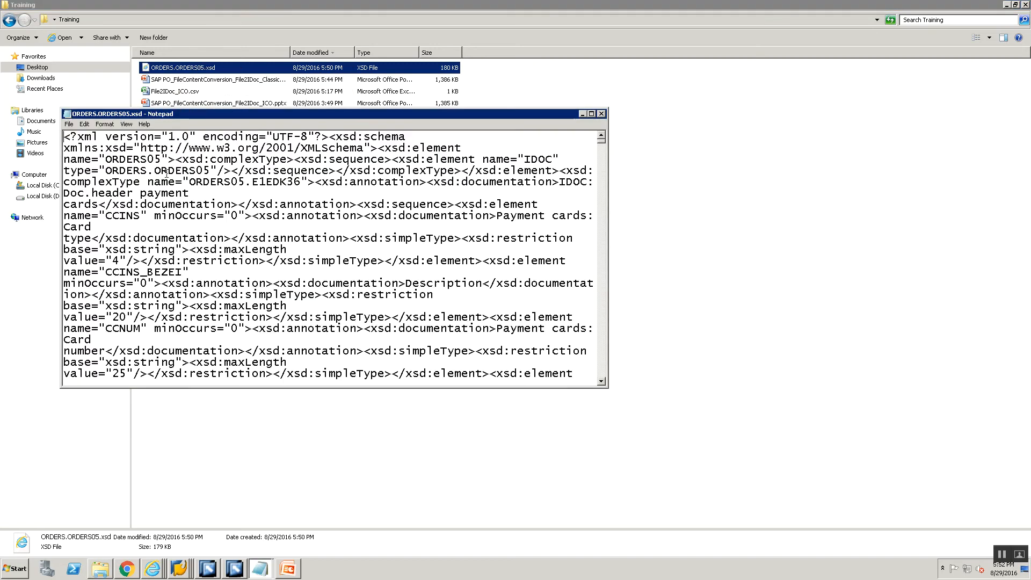
- Insert the copied maxOccurs="unbounded" on a new line after type="ORDERS.ORDERS05" in the IDOC element, and save the file
{"action": "left_click", "coordinate": [216, 171]}
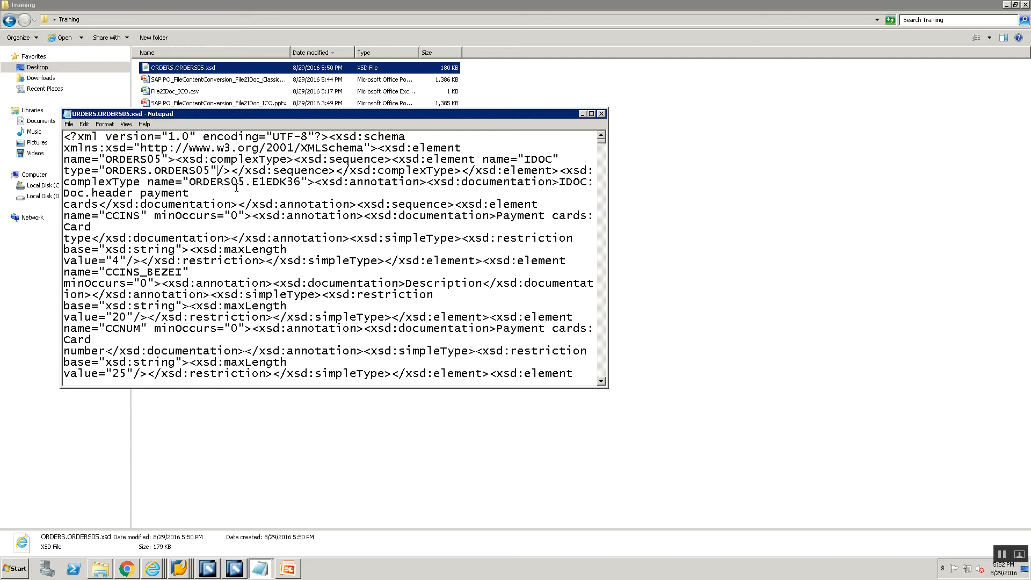
{"action": "key", "text": "Return"}
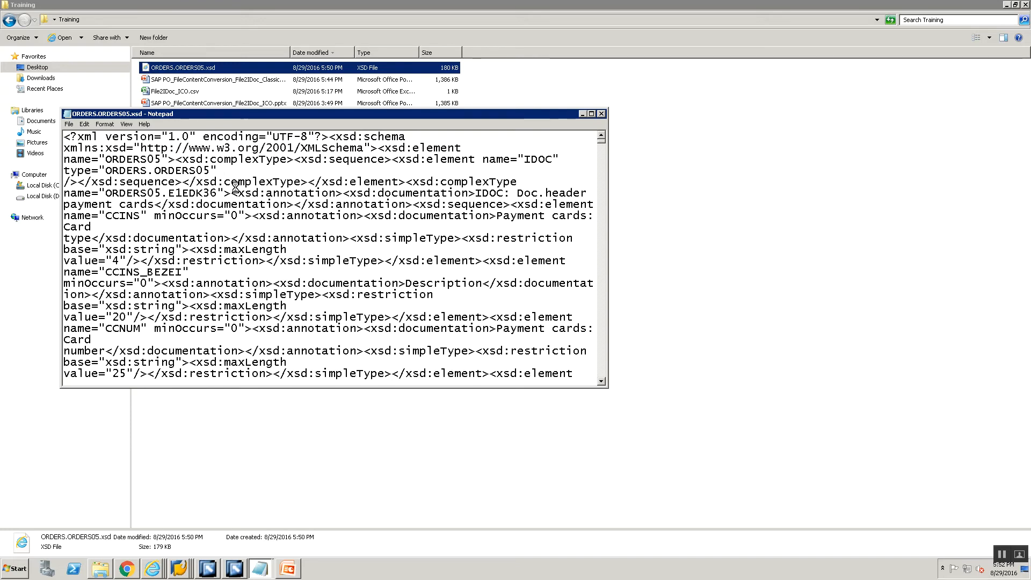
{"action": "key", "text": "ctrl+v"}
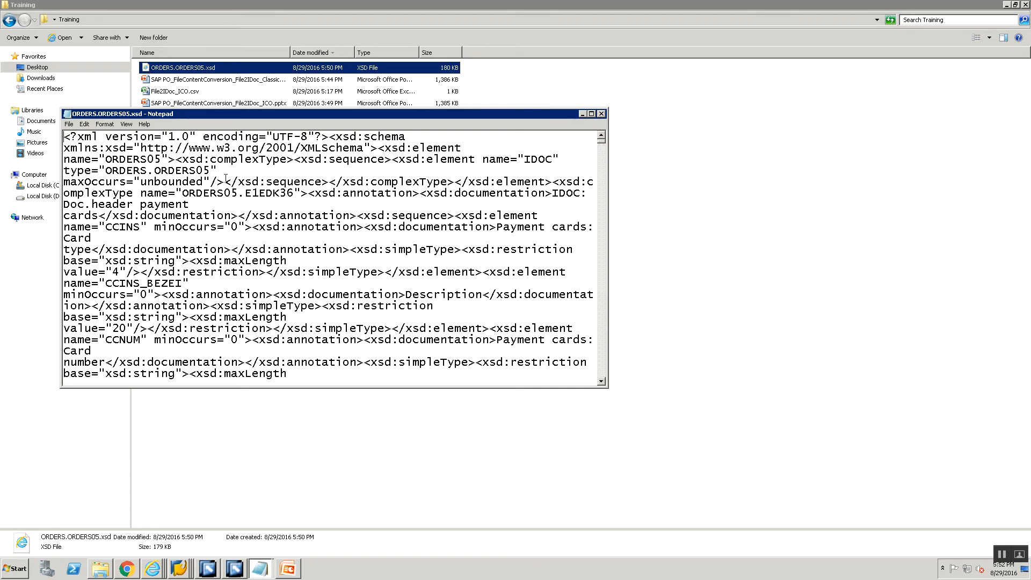
- Reload the schema in Internet Explorer to check the IDOC element's attributes, and switch back to Enterprise Services Builder
{"action": "key", "text": "alt+Tab"}
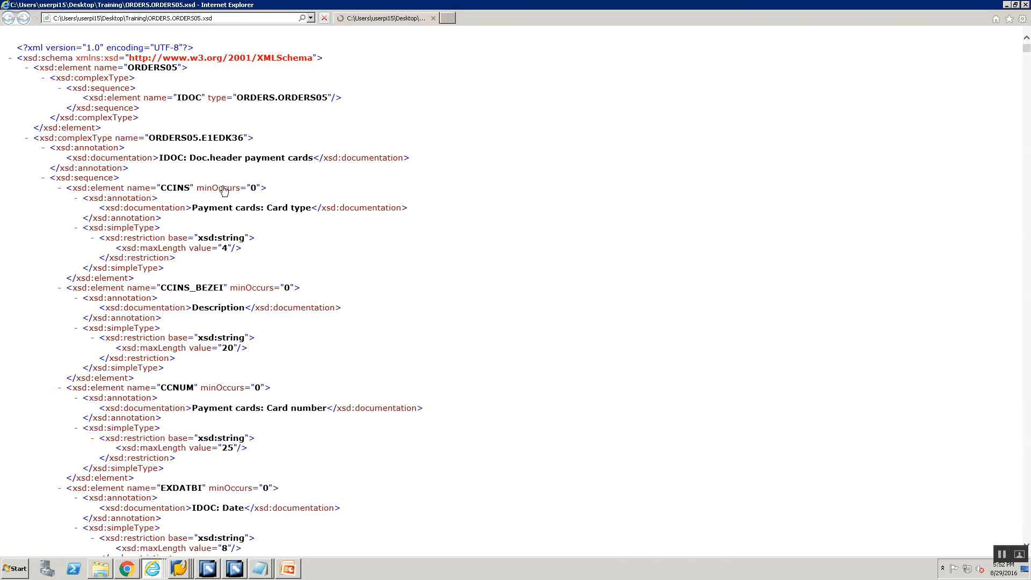
{"action": "key", "text": "F5"}
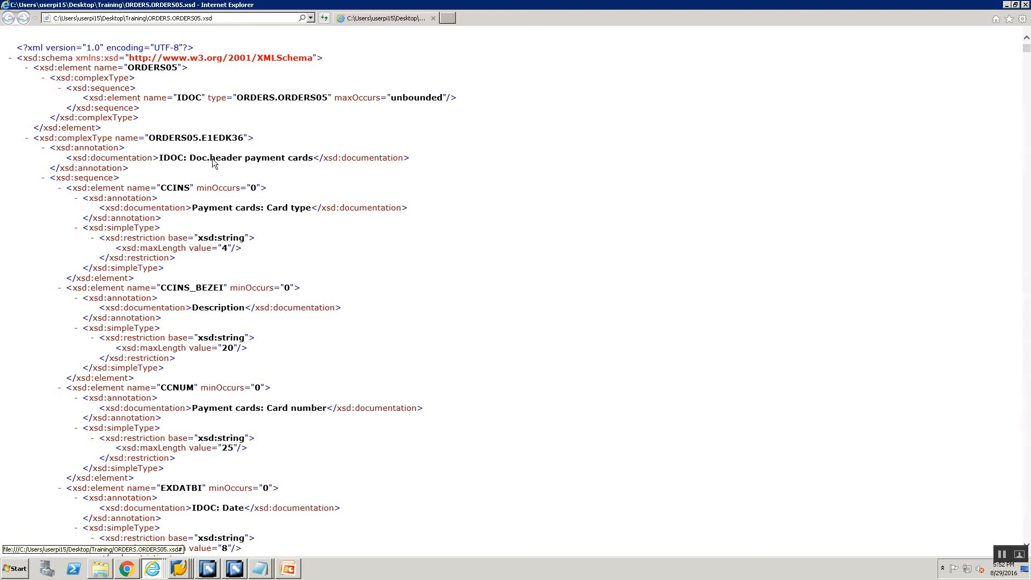
{"action": "key", "text": "alt+Tab"}
{"action": "key", "text": "alt+Tab"}
{"action": "key", "text": "alt+Tab"}
{"action": "key", "text": "alt+Tab"}
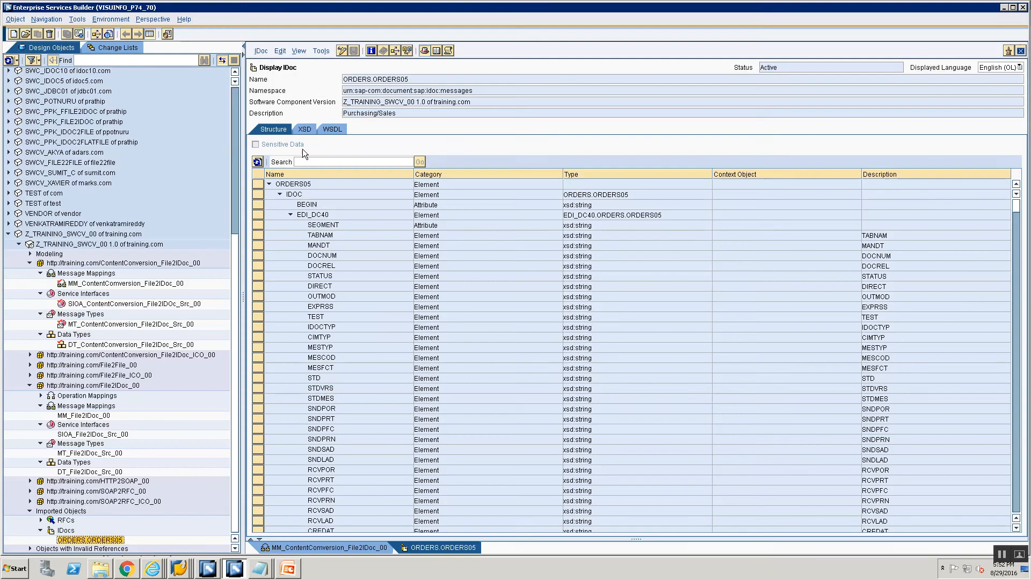
- Examine the IDoc's XSD export options and the IDOC element's type and maxOccurs attributes in the edited schema in Notepad
{"action": "left_click", "coordinate": [321, 50]}
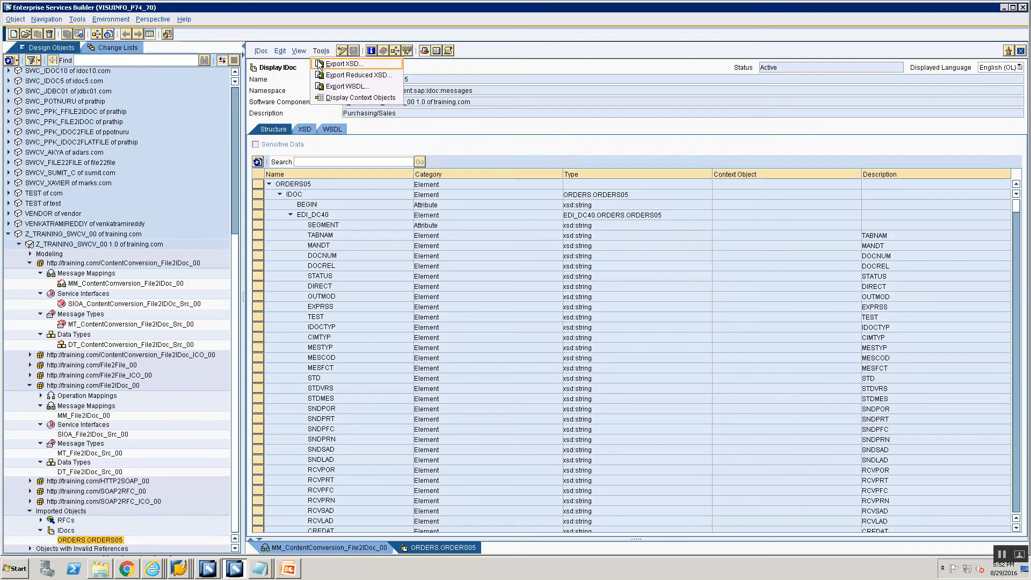
{"action": "key", "text": "alt+Tab"}
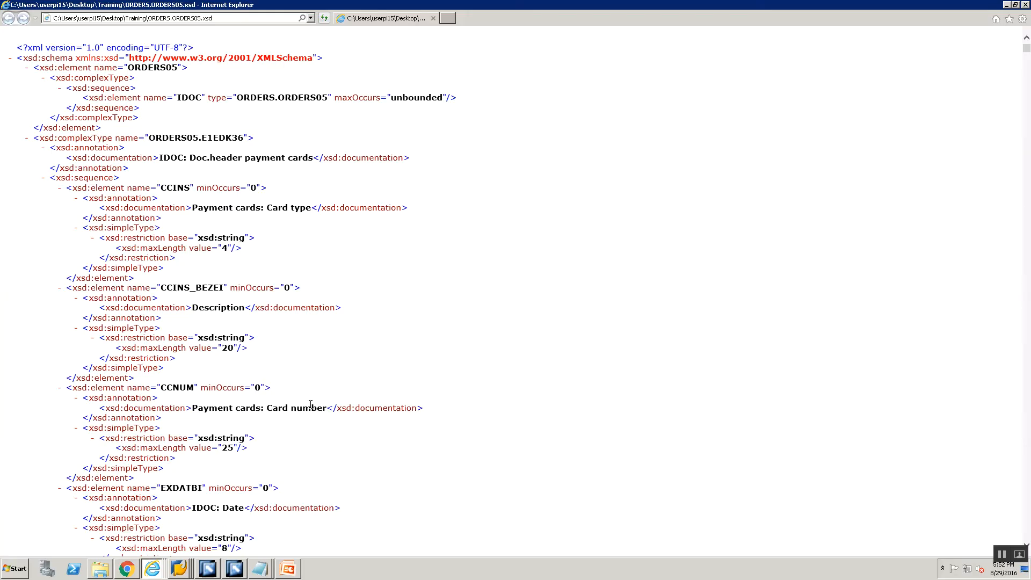
{"action": "key", "text": "alt+Tab"}
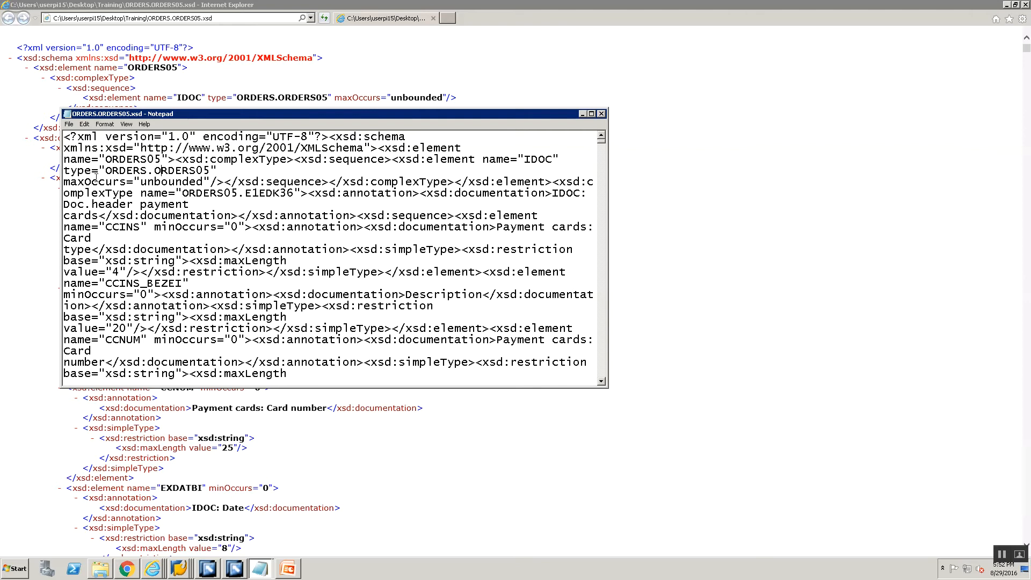
{"action": "left_click_drag", "start_coordinate": [106, 171], "coordinate": [203, 171]}
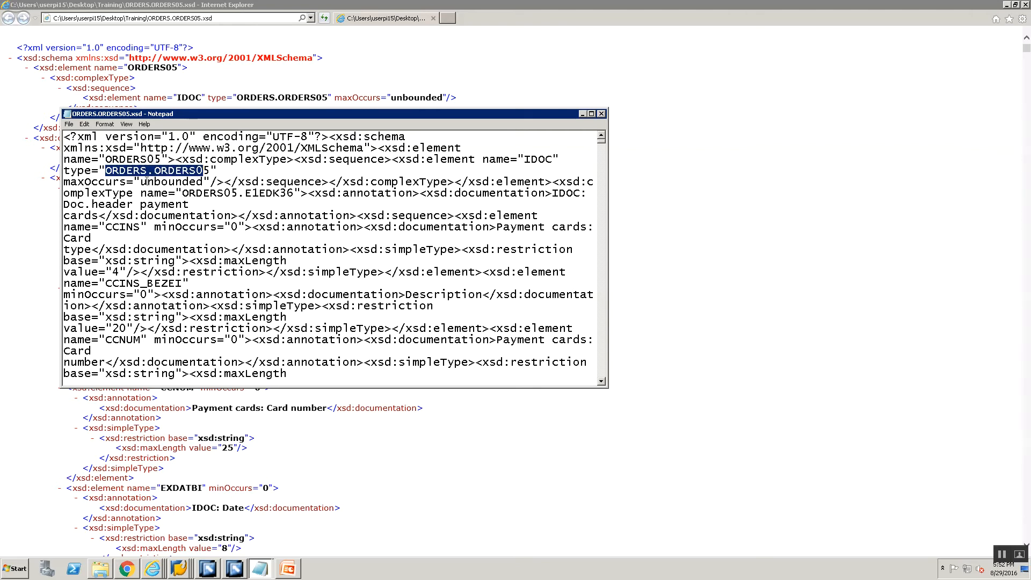
{"action": "left_click", "coordinate": [90, 182]}
{"action": "double_click", "coordinate": [90, 183]}
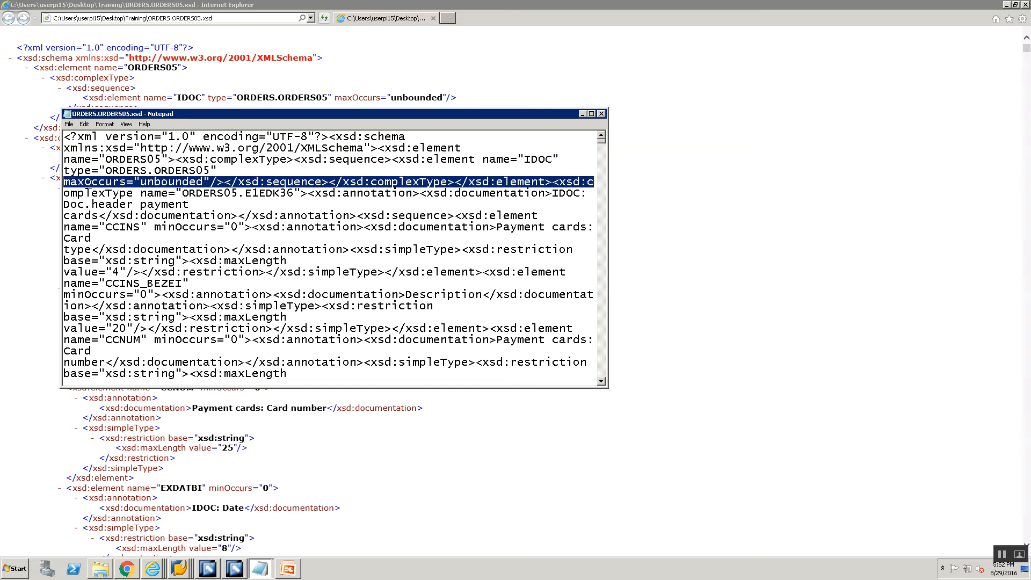
{"action": "left_click", "coordinate": [90, 183]}
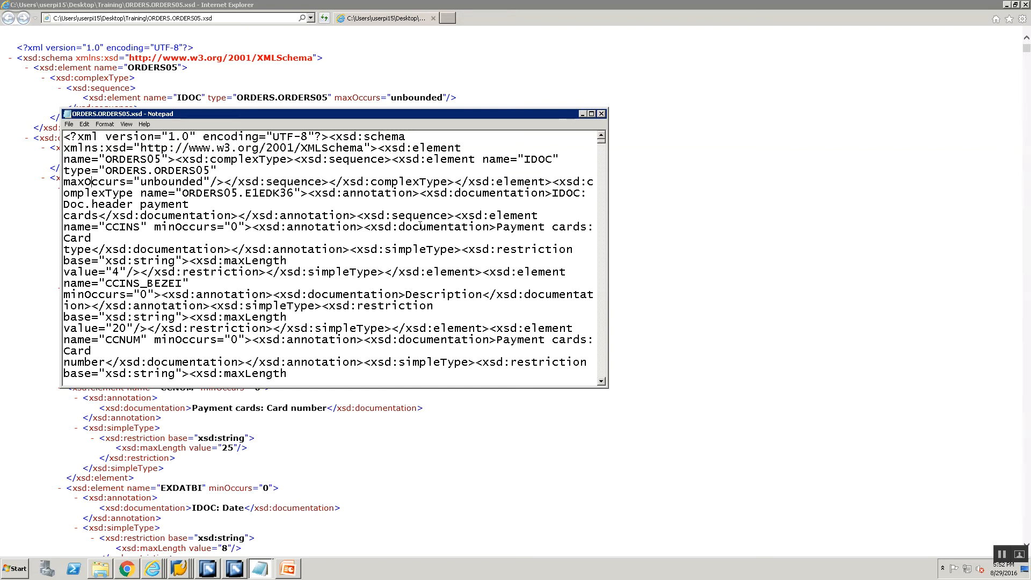
- Close the ORDERS.ORDERS05.xsd file in Notepad and return to Enterprise Services Builder
{"action": "left_click", "coordinate": [234, 568]}
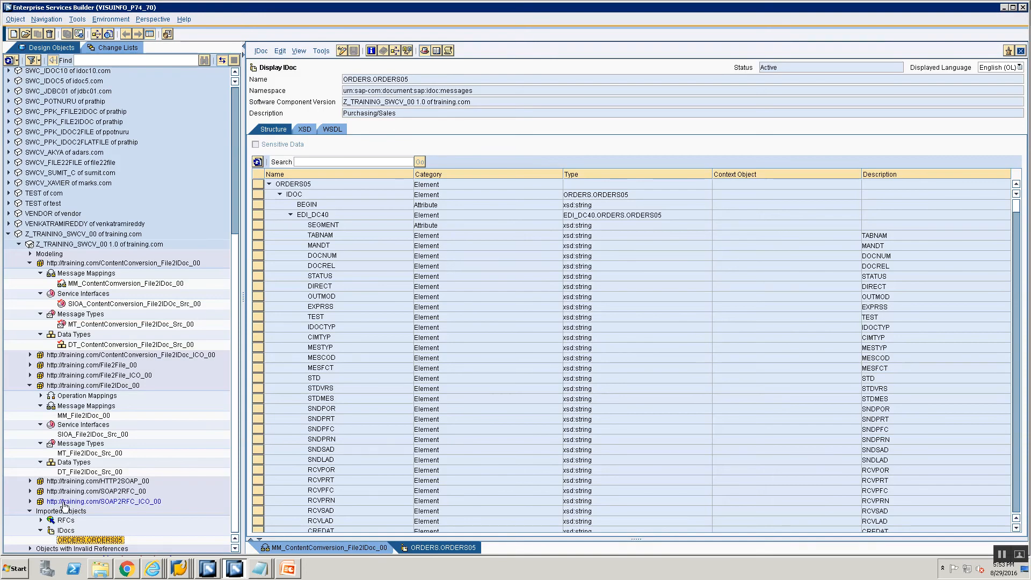
{"action": "key", "text": "alt+Tab"}
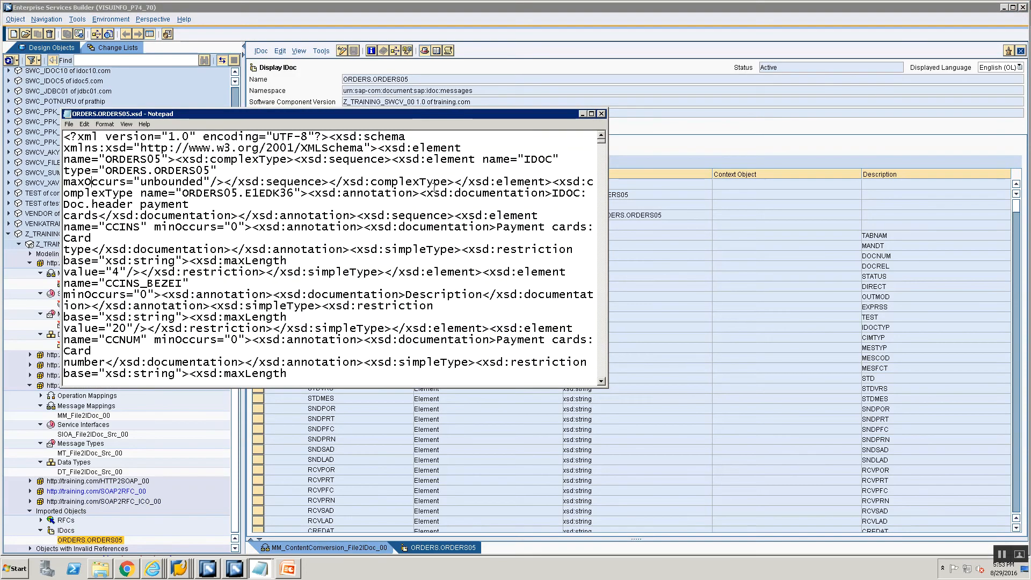
{"action": "left_click", "coordinate": [601, 114]}
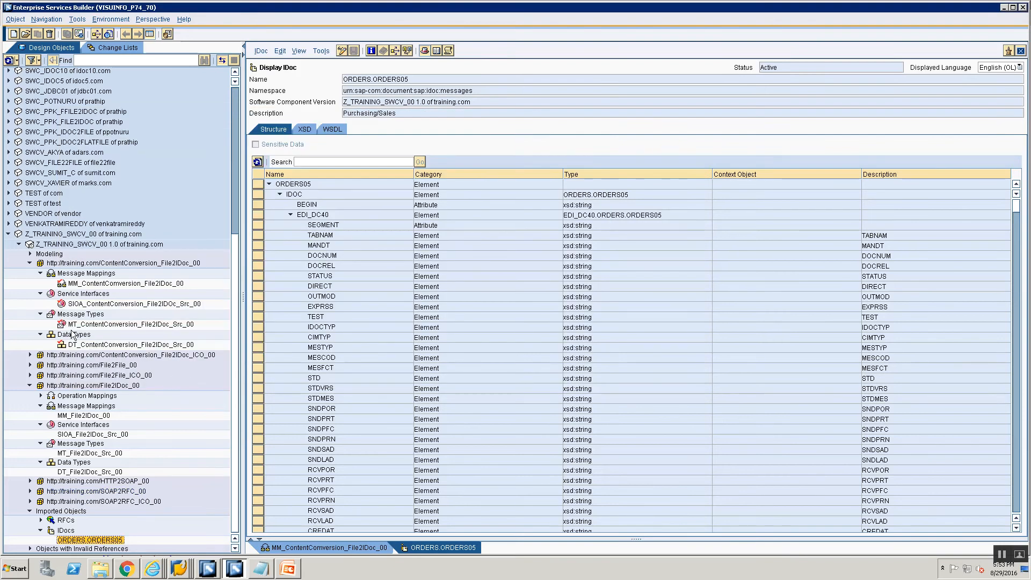
{"action": "left_click", "coordinate": [73, 334]}
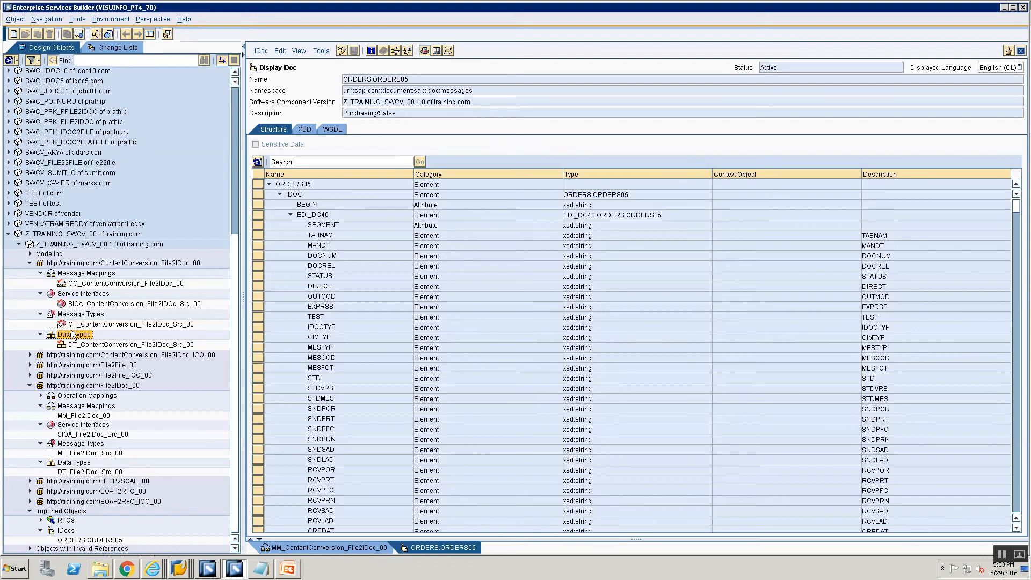
{"action": "left_click", "coordinate": [83, 337]}
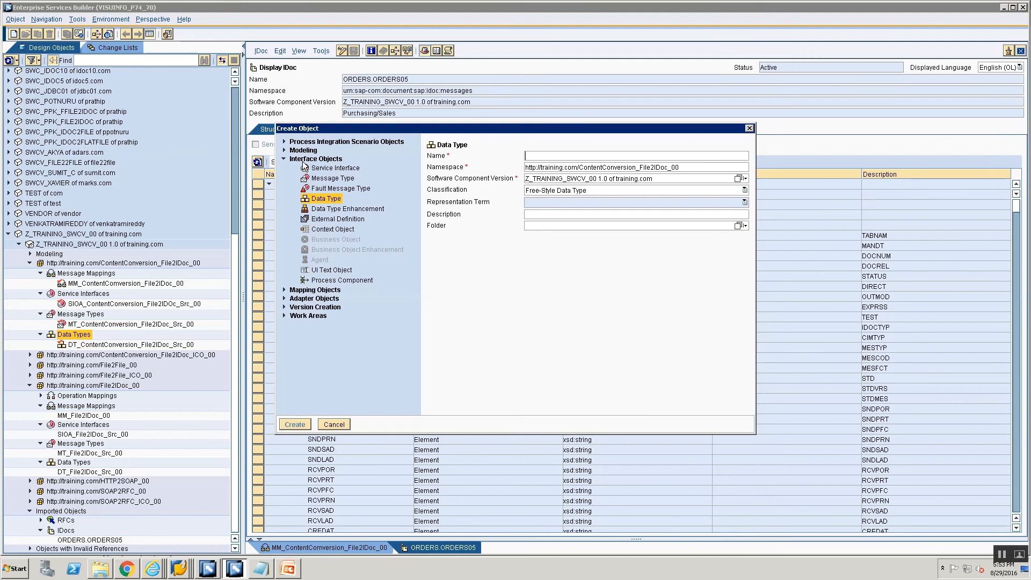
{"action": "left_click", "coordinate": [322, 220]}
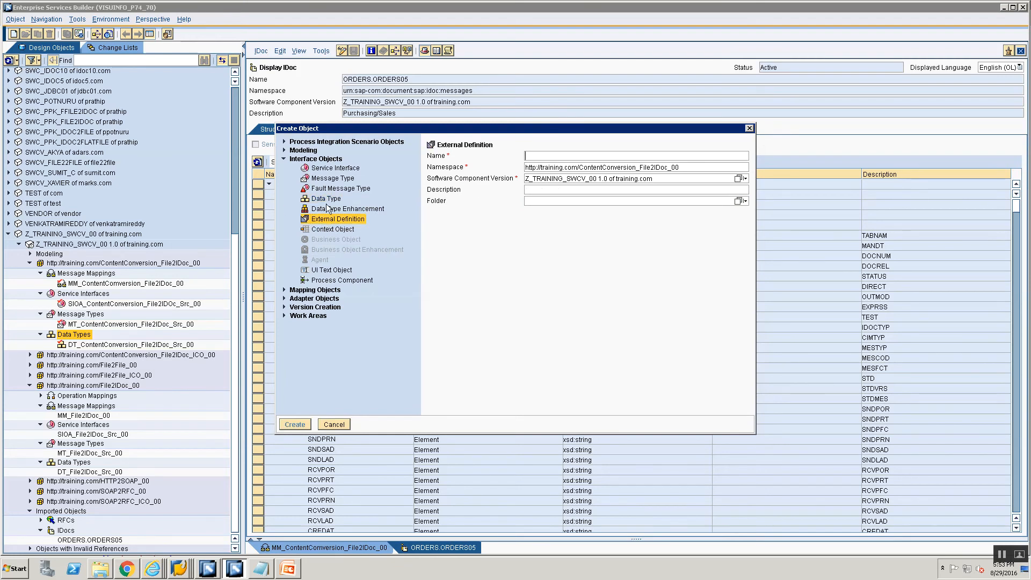
{"action": "type", "text": "ED"}
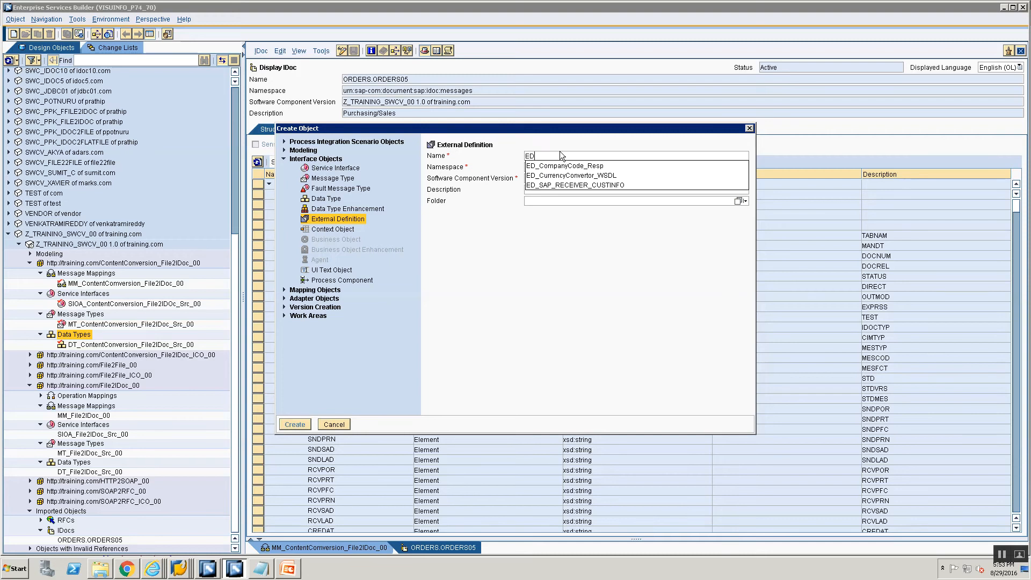
{"action": "type", "text": "_ORDERS_ORDERS05"}
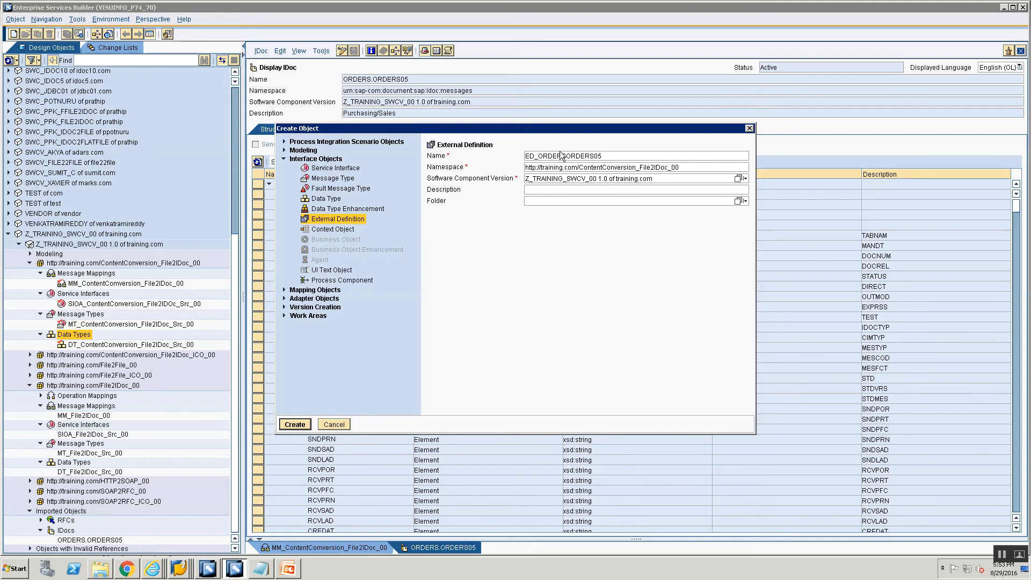
{"action": "type", "text": "_"}
{"action": "type", "text": "_XSD"}
{"action": "key", "text": "Return"}
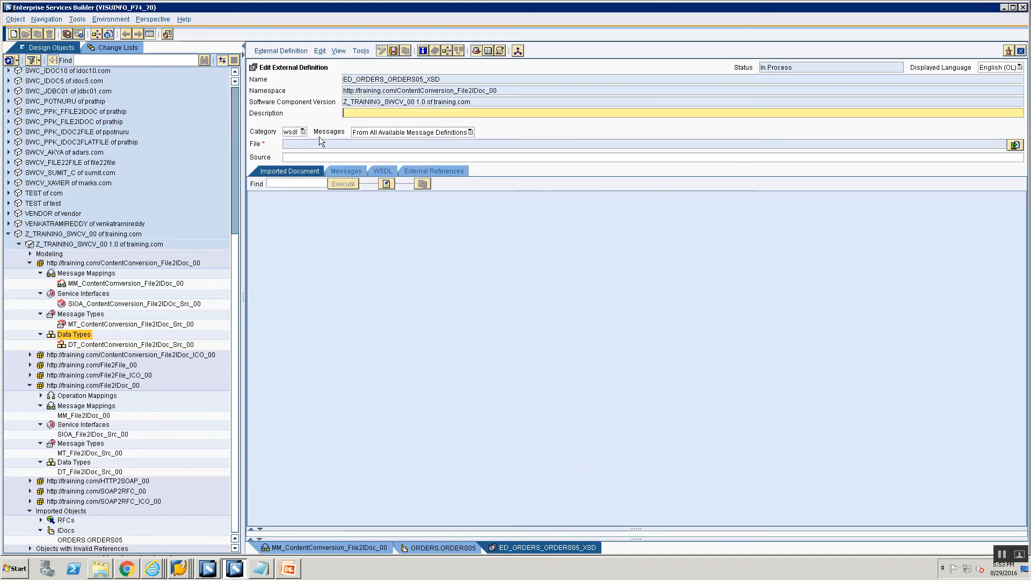
- Set the external definition's category to xsd and import ORDERS.ORDERS05.xsd from the Training folder
{"action": "left_click", "coordinate": [303, 132]}
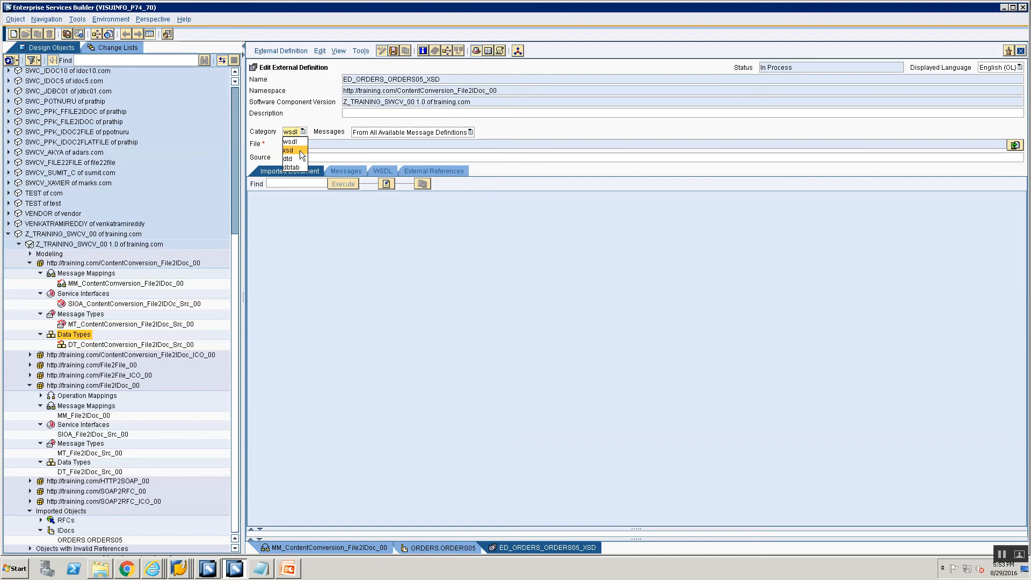
{"action": "left_click", "coordinate": [301, 151]}
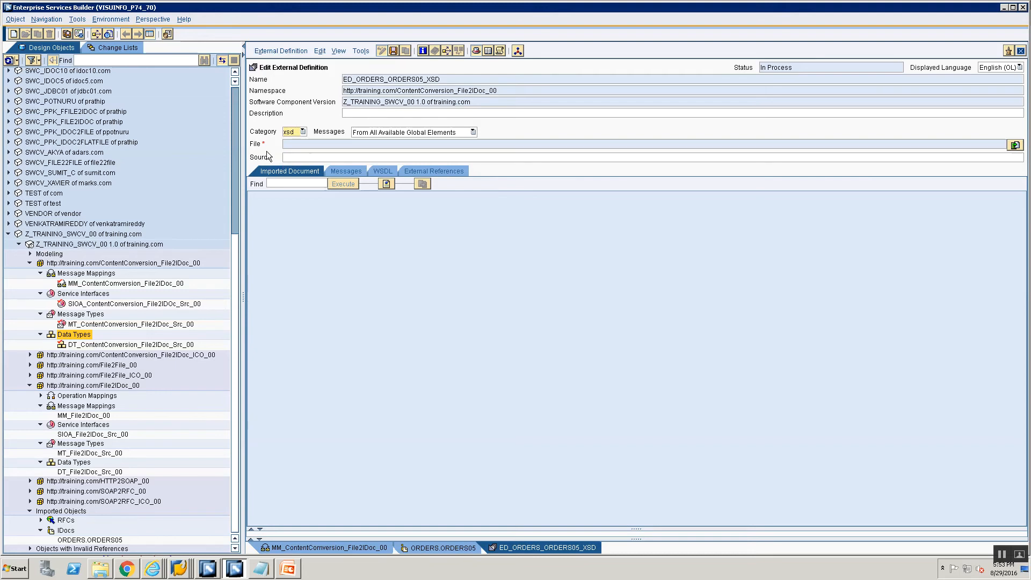
{"action": "left_click", "coordinate": [1014, 146]}
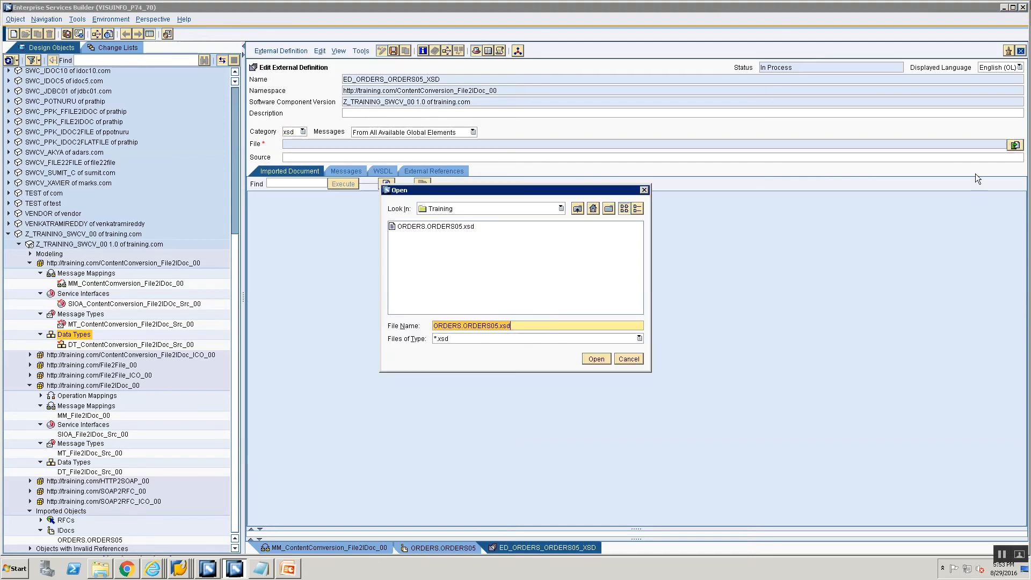
{"action": "left_click", "coordinate": [433, 227]}
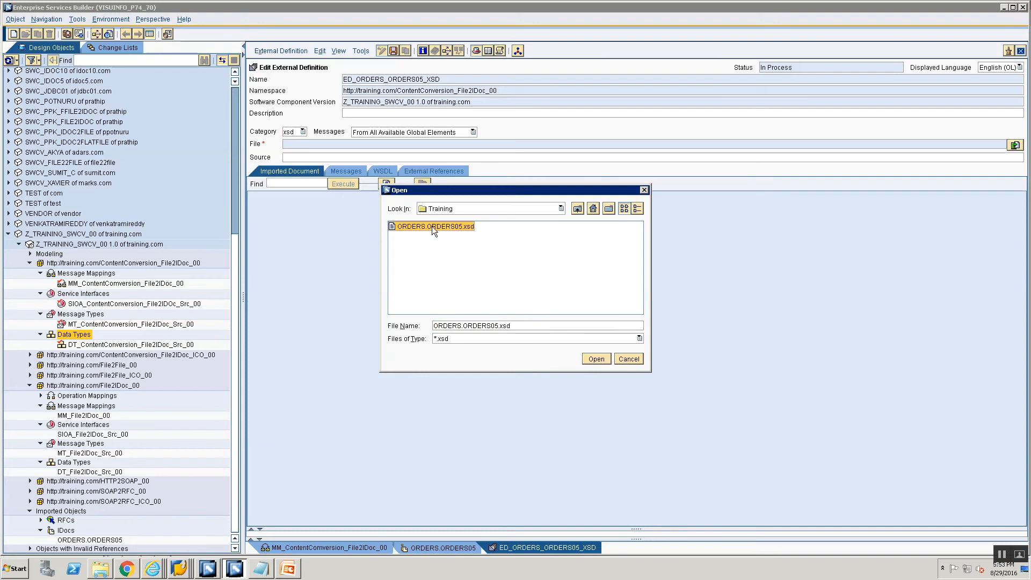
{"action": "left_click", "coordinate": [595, 361]}
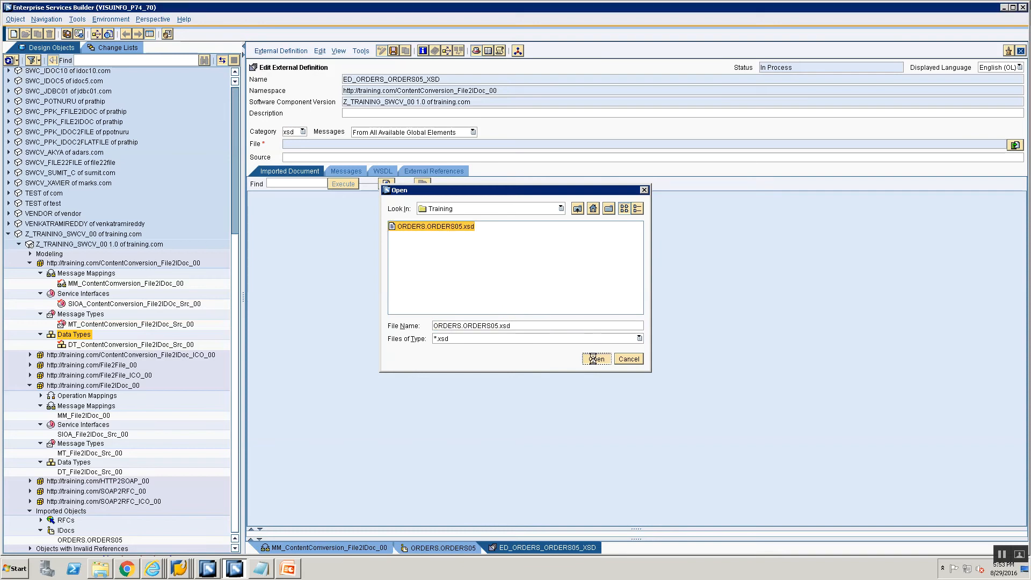
- Expand the imported ORDERS05 message to check the IDOC occurrence, compare it with the imported IDoc ORDERS.ORDERS05, and close that IDoc
{"action": "left_click", "coordinate": [339, 172]}
{"action": "left_click", "coordinate": [260, 214]}
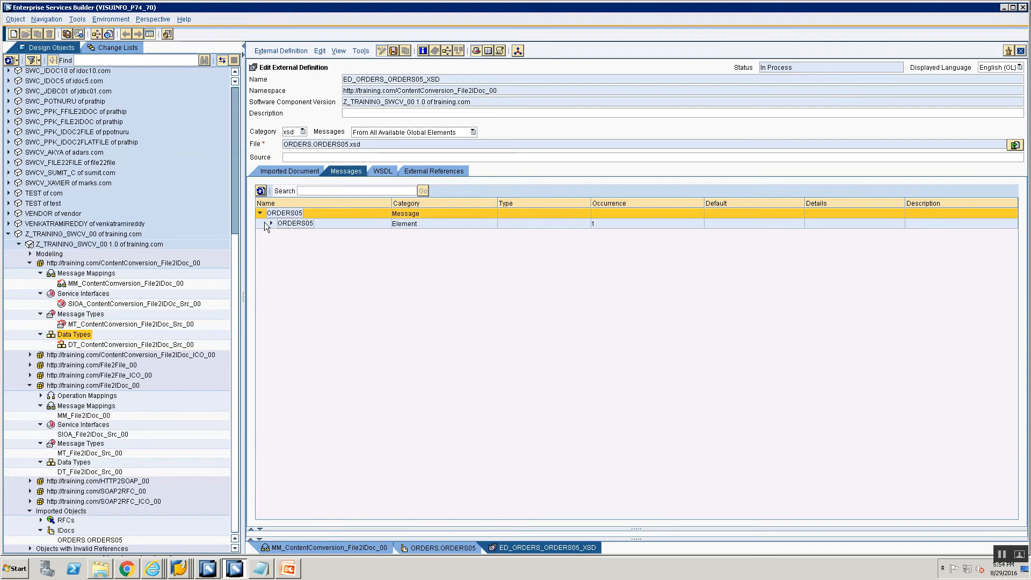
{"action": "left_click", "coordinate": [271, 223]}
{"action": "left_click", "coordinate": [283, 233]}
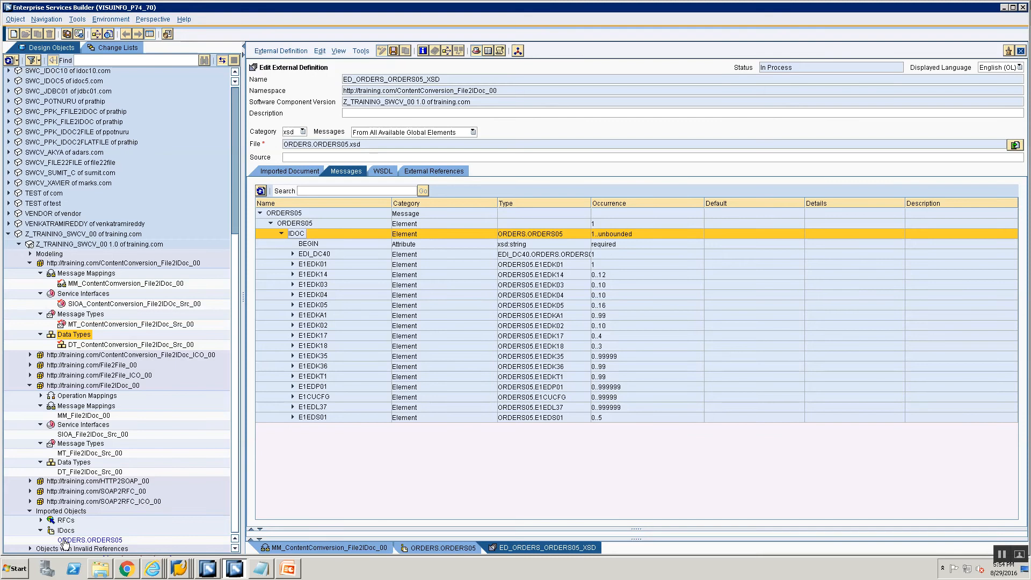
{"action": "double_click", "coordinate": [62, 540]}
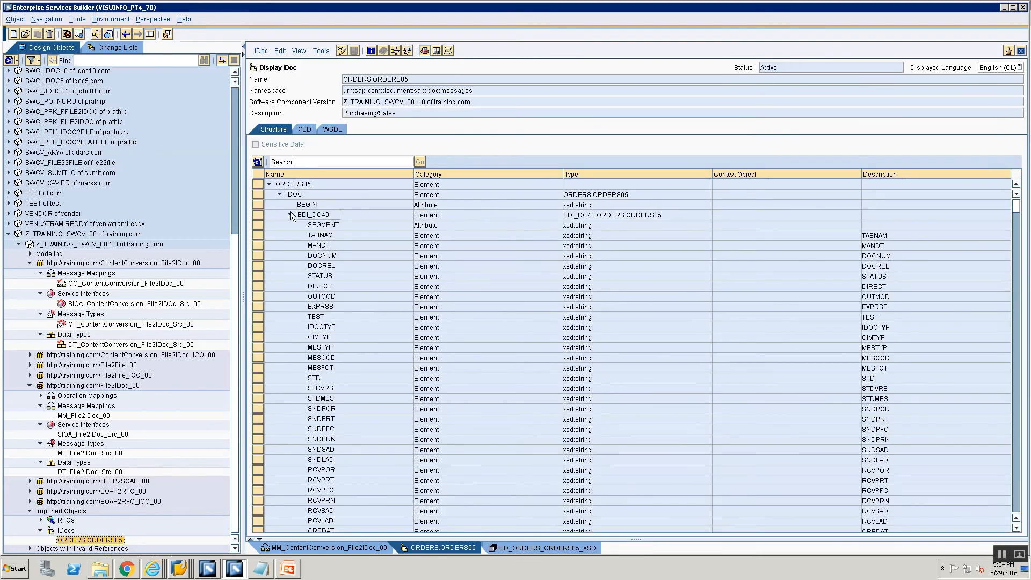
{"action": "left_click", "coordinate": [1020, 51]}
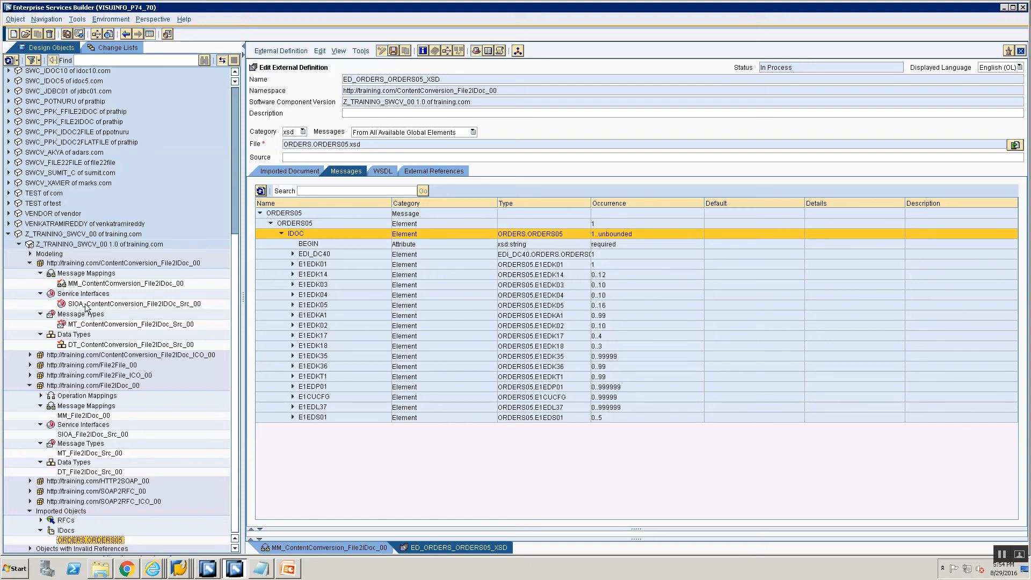
- Show the signature of message mapping MM_ContentConversion_File2IDoc_00 and save the external definition ED_ORDERS_ORDERS05_XSD
{"action": "double_click", "coordinate": [86, 284]}
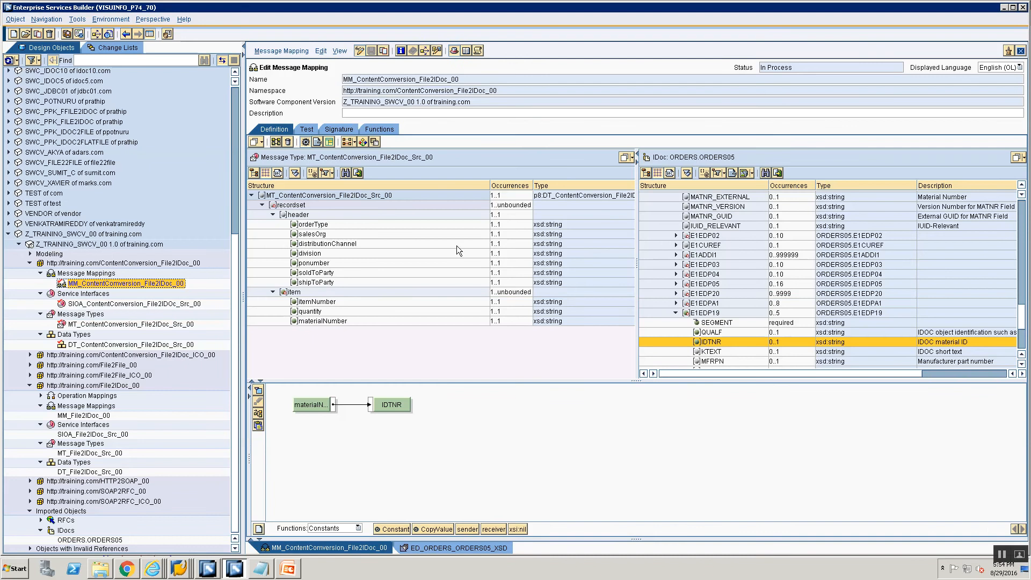
{"action": "left_click", "coordinate": [334, 128]}
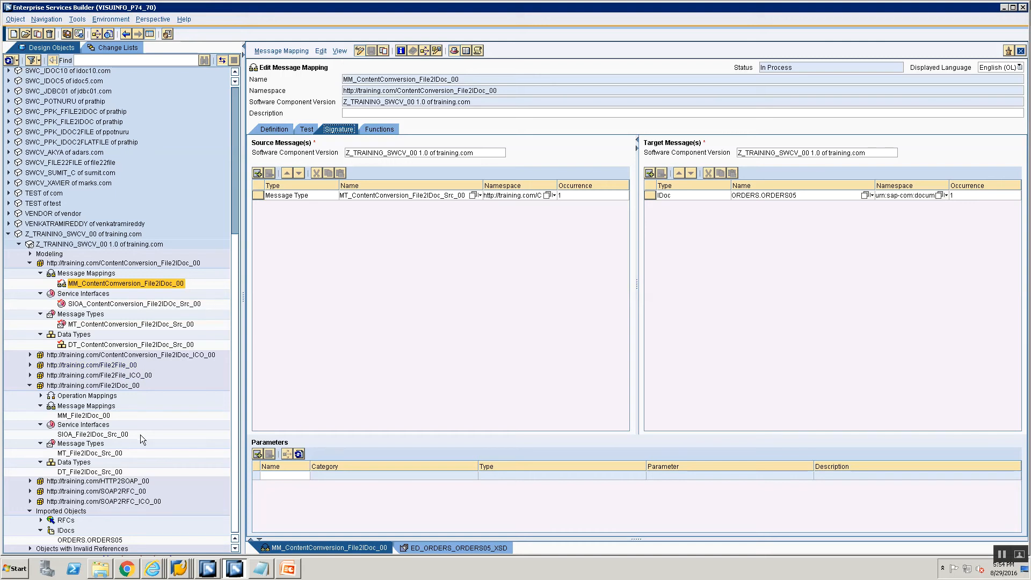
{"action": "left_click", "coordinate": [412, 549]}
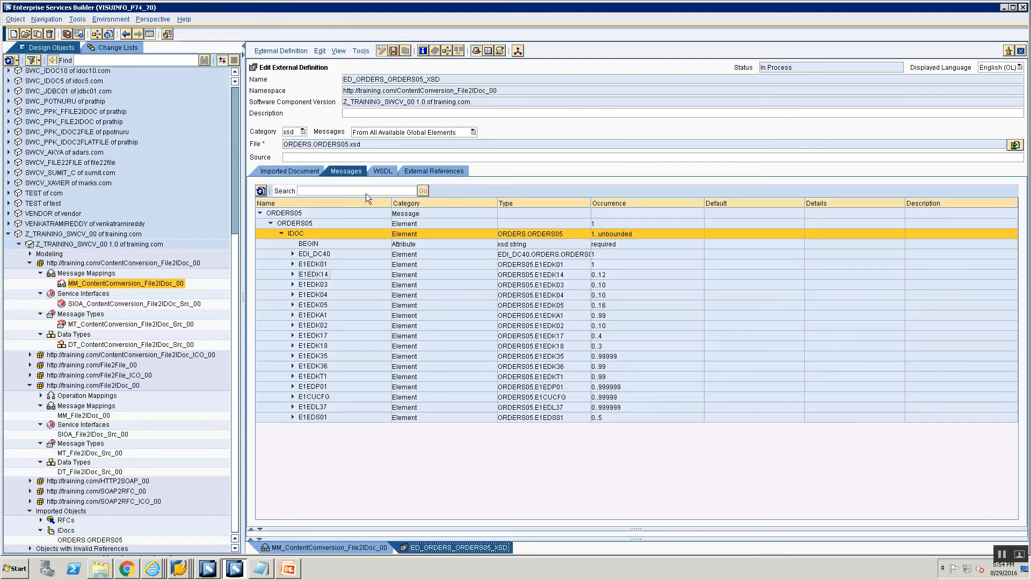
{"action": "left_click", "coordinate": [393, 51]}
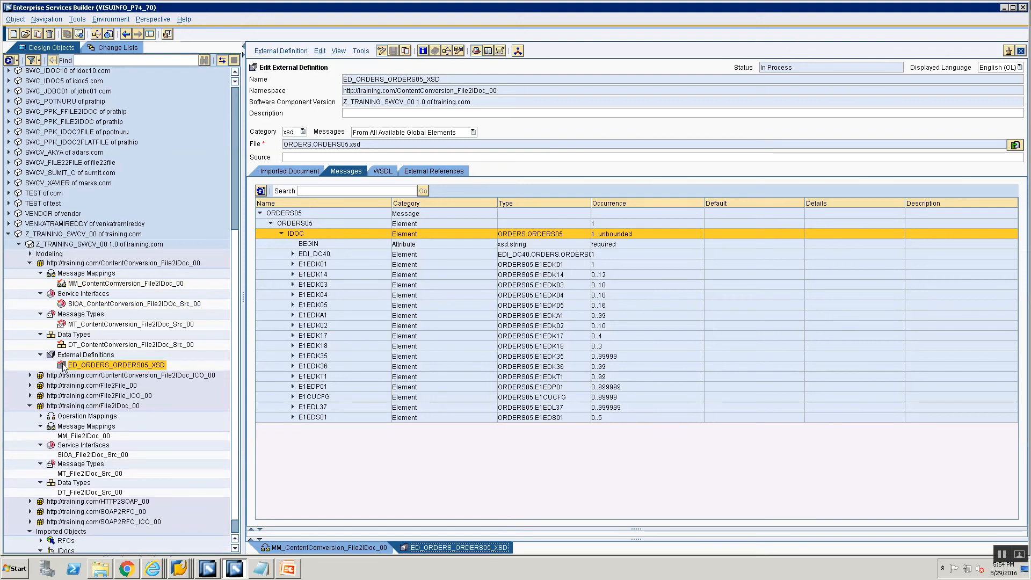
- Try to replace the IDoc target message in the mapping's signature with the external definition ED_ORDERS_ORDERS05_XSD
{"action": "left_click", "coordinate": [274, 549]}
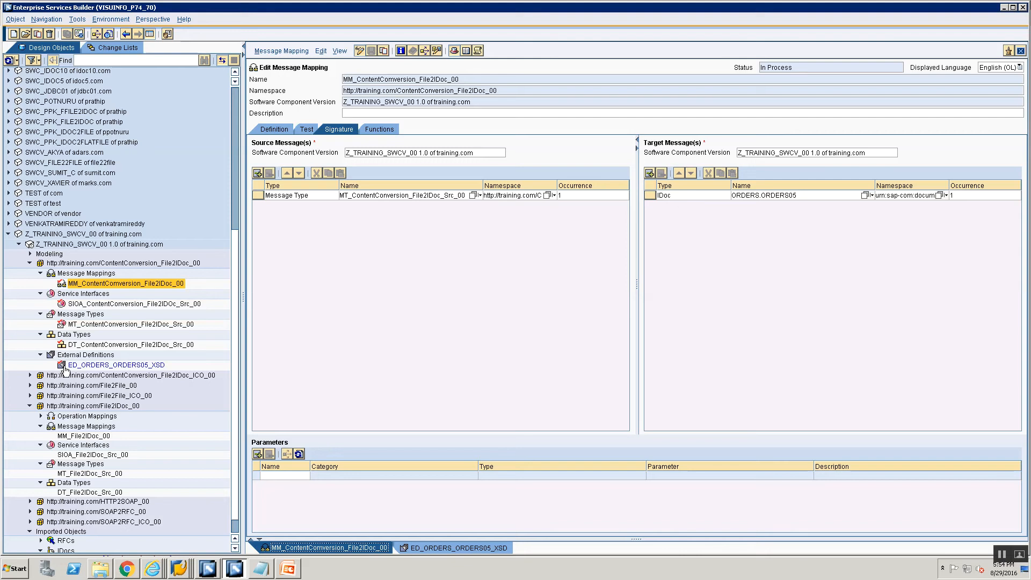
{"action": "left_click", "coordinate": [64, 367]}
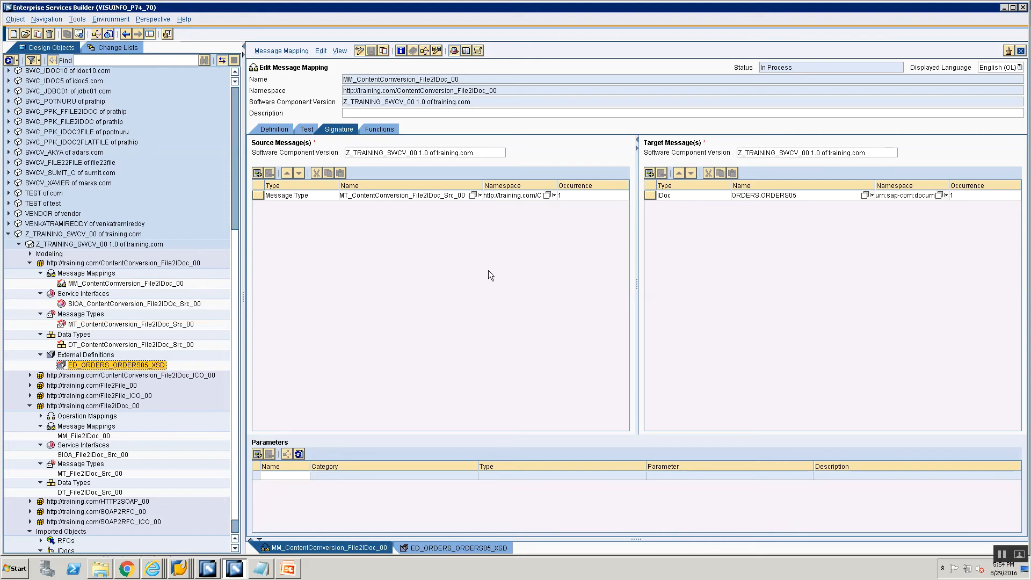
{"action": "left_click_drag", "start_coordinate": [71, 366], "coordinate": [681, 204]}
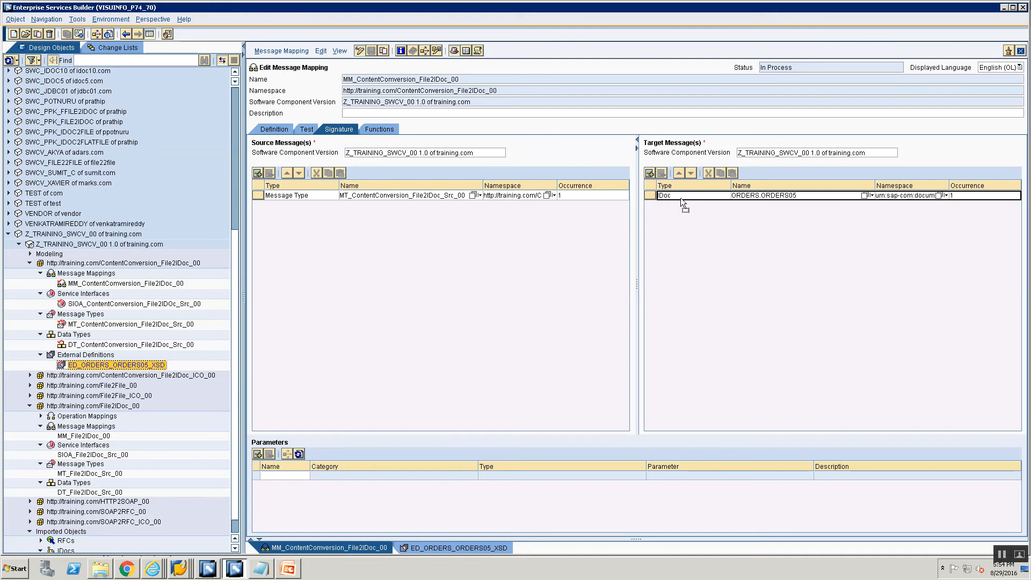
- Close the open message mapping and external definition editors, and reopen the message mapping MM_ContentConversion_File2IDoc_00
{"action": "left_click", "coordinate": [1010, 52]}
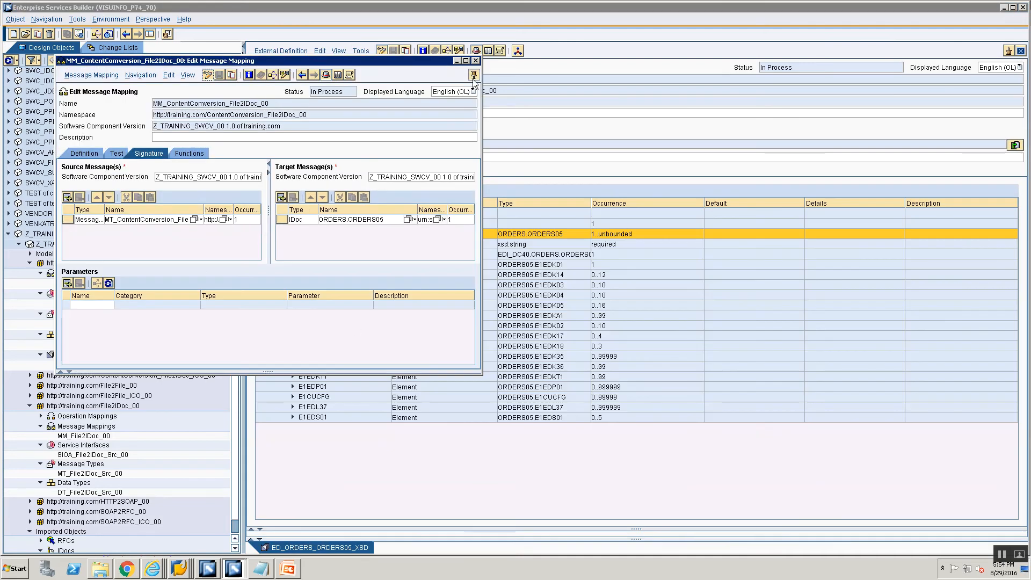
{"action": "left_click", "coordinate": [473, 75]}
{"action": "left_click", "coordinate": [1021, 51]}
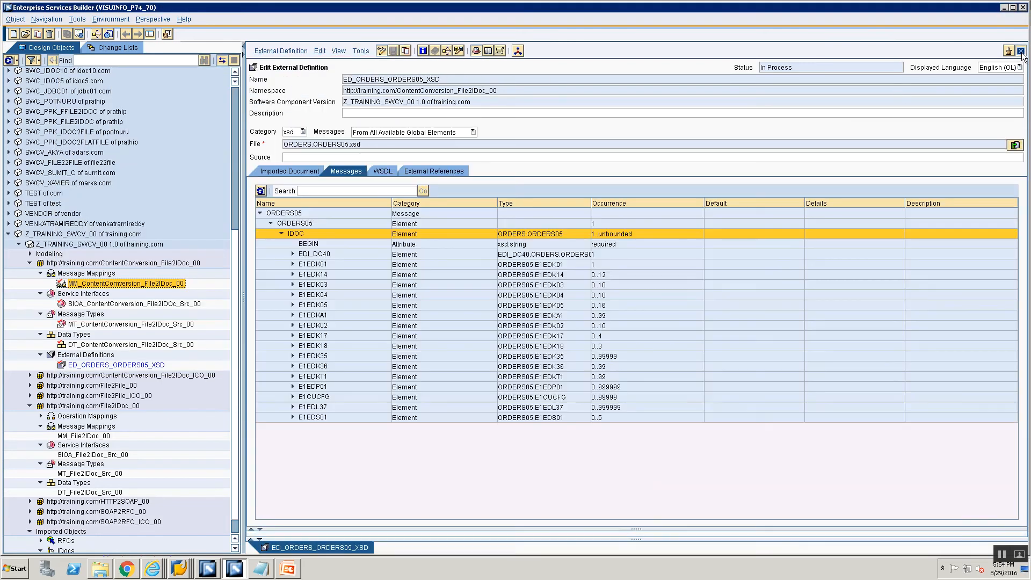
{"action": "left_click", "coordinate": [1021, 52]}
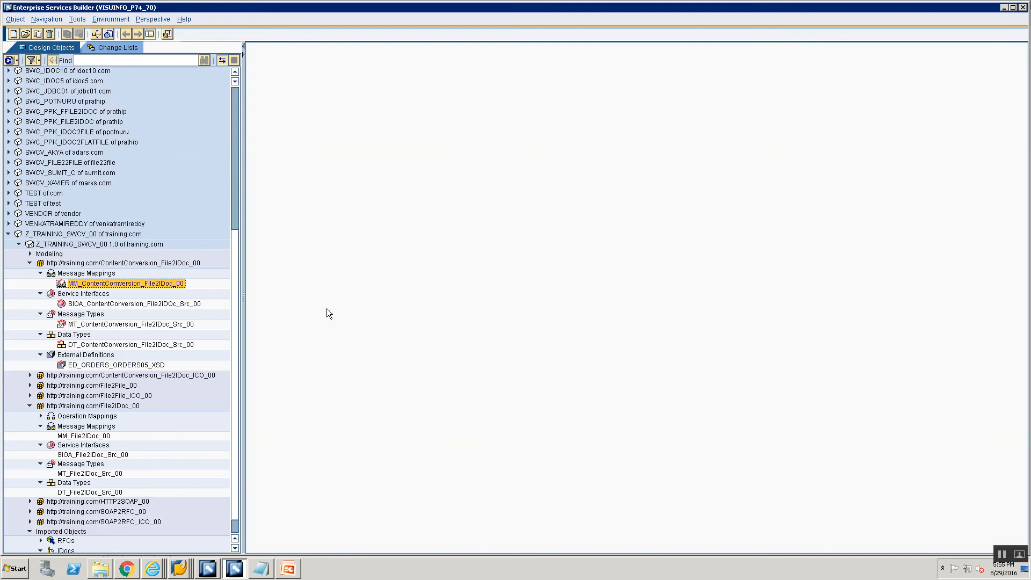
{"action": "double_click", "coordinate": [155, 289]}
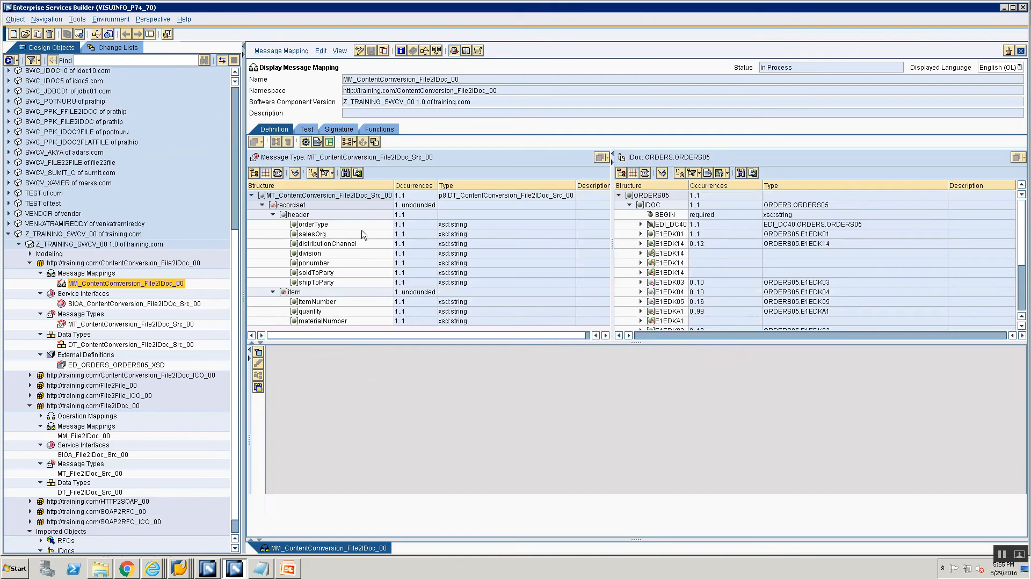
- Try replacing the IDoc target in the mapping's signature with external definition ED_ORDERS_ORDERS05_XSD, review the definition, and discard the changes
{"action": "left_click", "coordinate": [357, 51]}
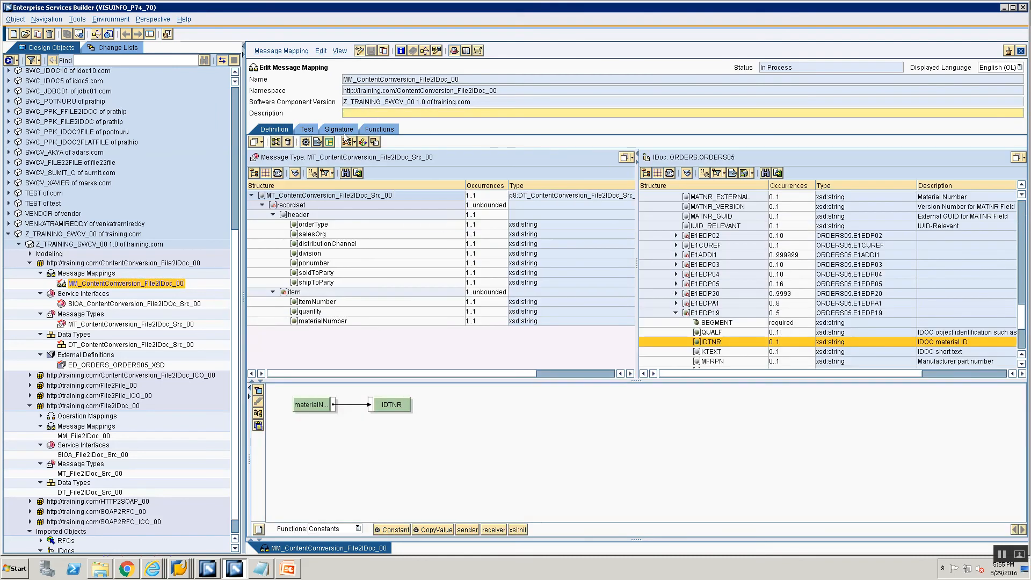
{"action": "left_click", "coordinate": [344, 130]}
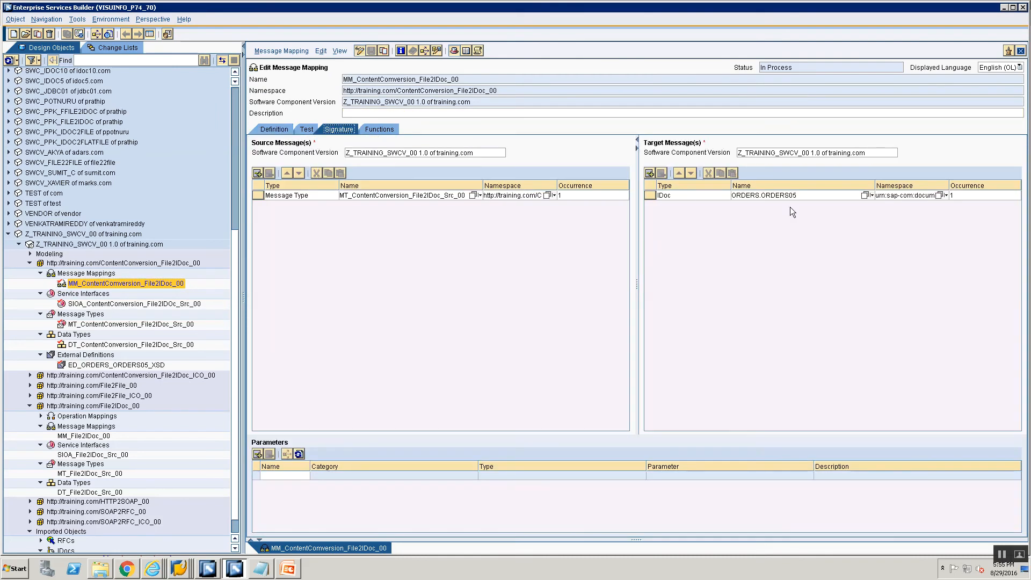
{"action": "left_click", "coordinate": [665, 195]}
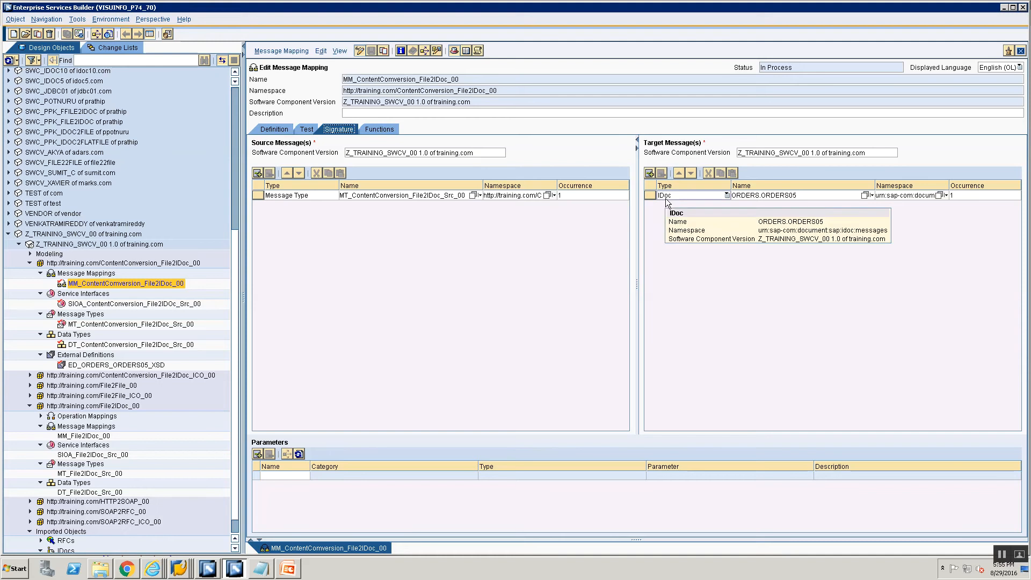
{"action": "left_click", "coordinate": [76, 368]}
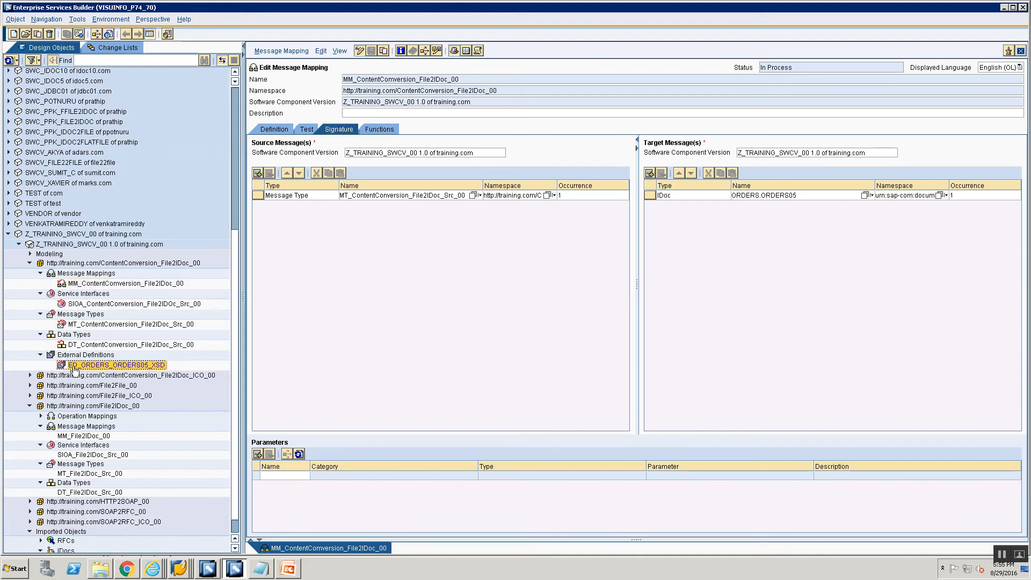
{"action": "left_click_drag", "start_coordinate": [75, 369], "coordinate": [674, 196]}
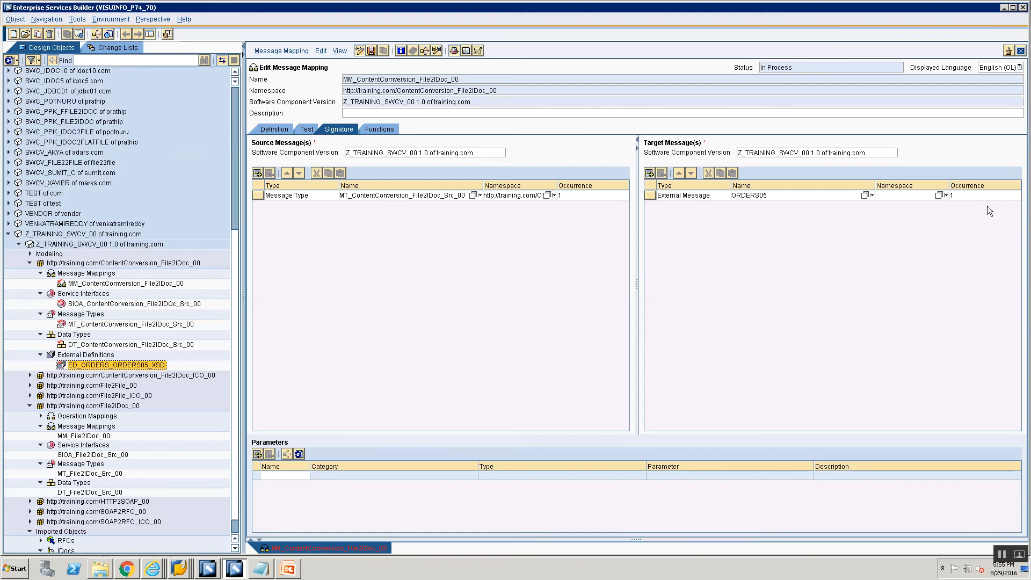
{"action": "left_click", "coordinate": [285, 133]}
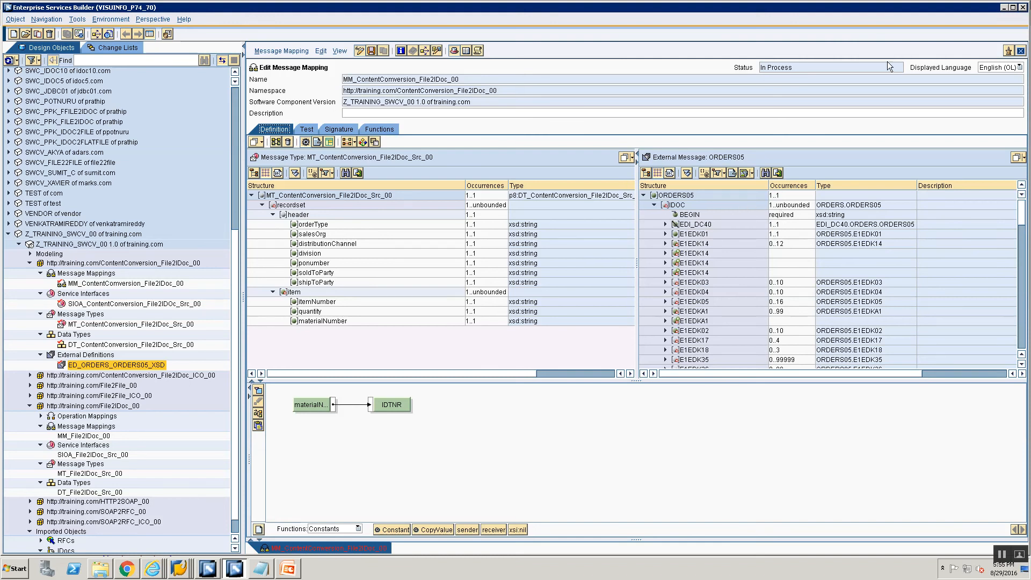
{"action": "left_click", "coordinate": [363, 49]}
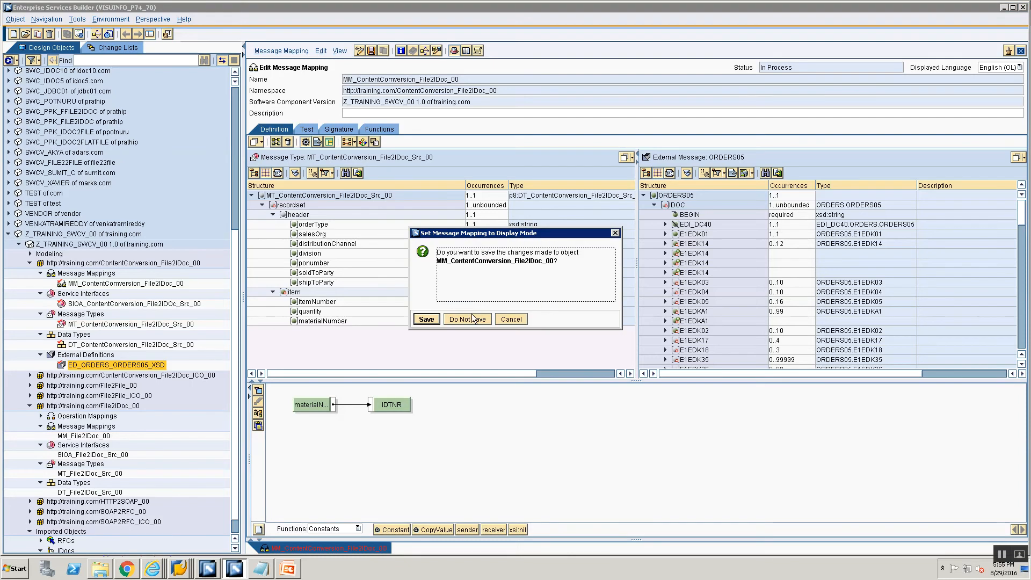
{"action": "left_click", "coordinate": [459, 321]}
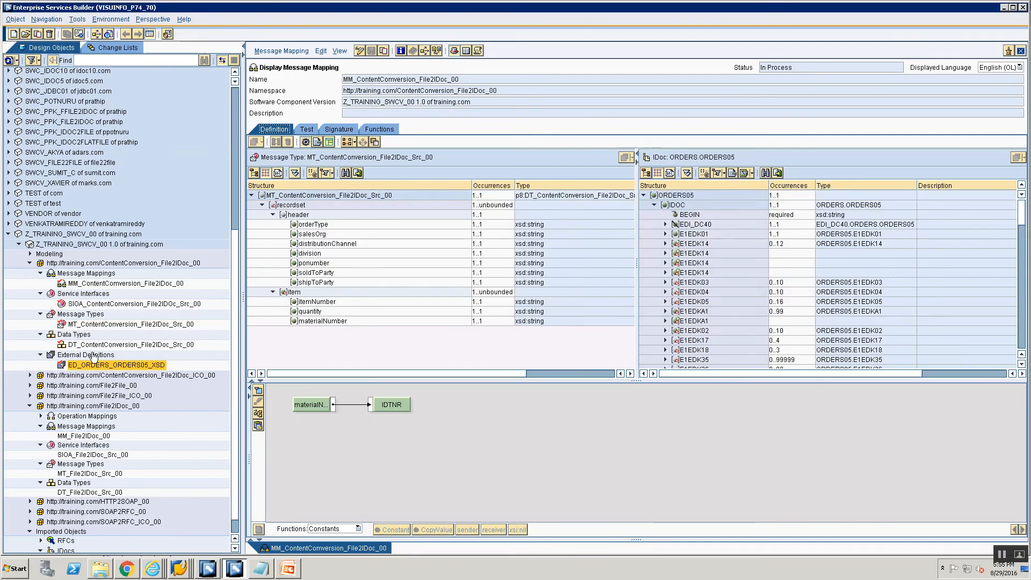
- Check the occurrence of the IDOC node in the mapping's original IDoc target structure
{"action": "left_click", "coordinate": [76, 284]}
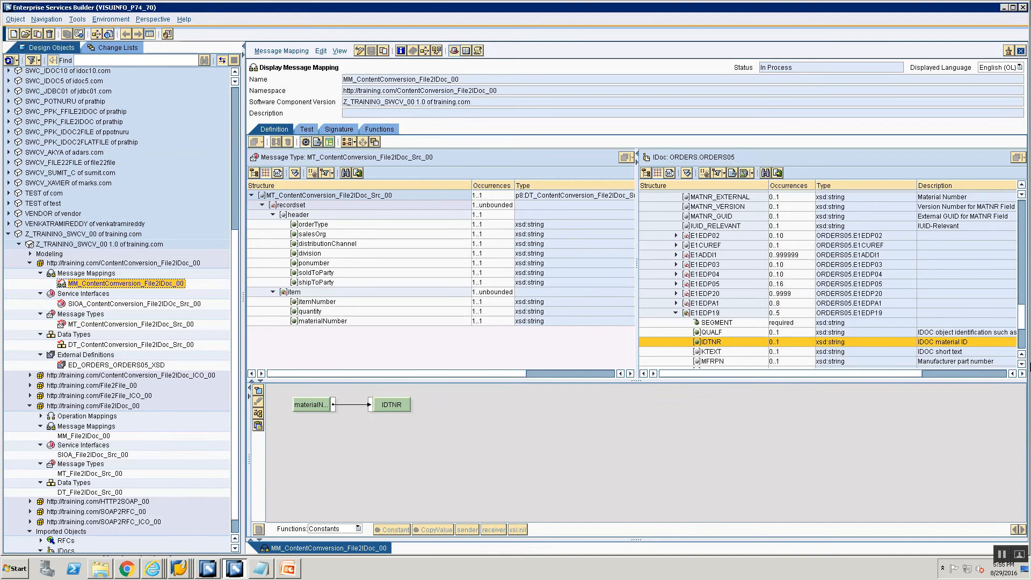
{"action": "left_click_drag", "start_coordinate": [1023, 322], "coordinate": [1015, 206]}
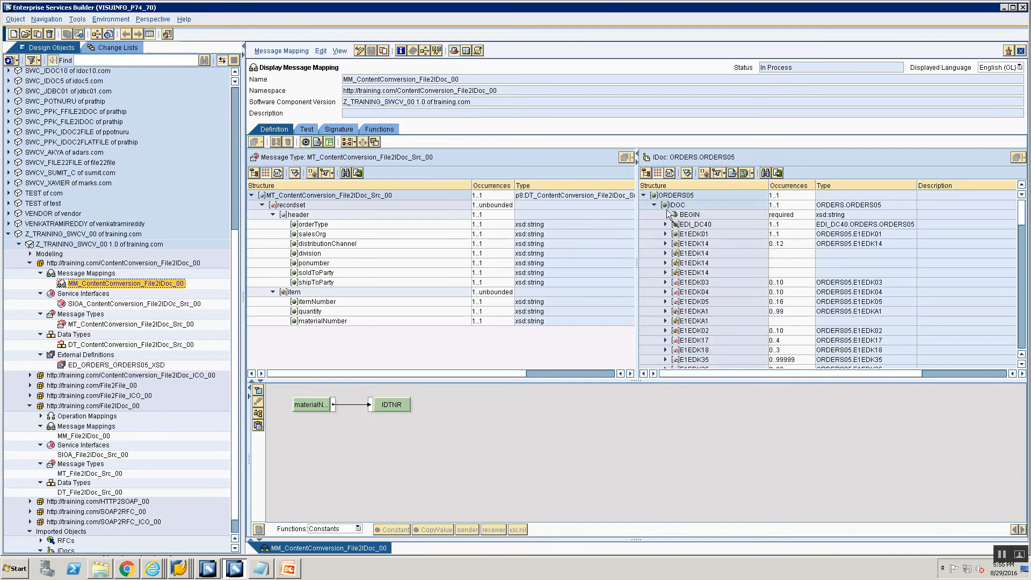
{"action": "left_click", "coordinate": [675, 206]}
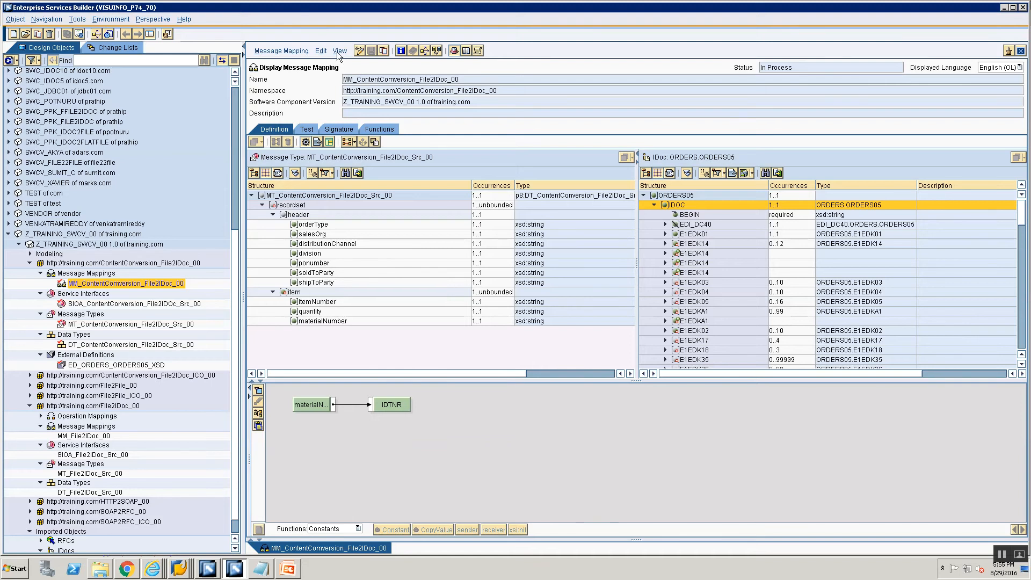
- Edit the message mapping and replace its IDoc target message in the signature with the ORDERS05 message of ED_ORDERS_ORDERS05_XSD
{"action": "left_click", "coordinate": [359, 50]}
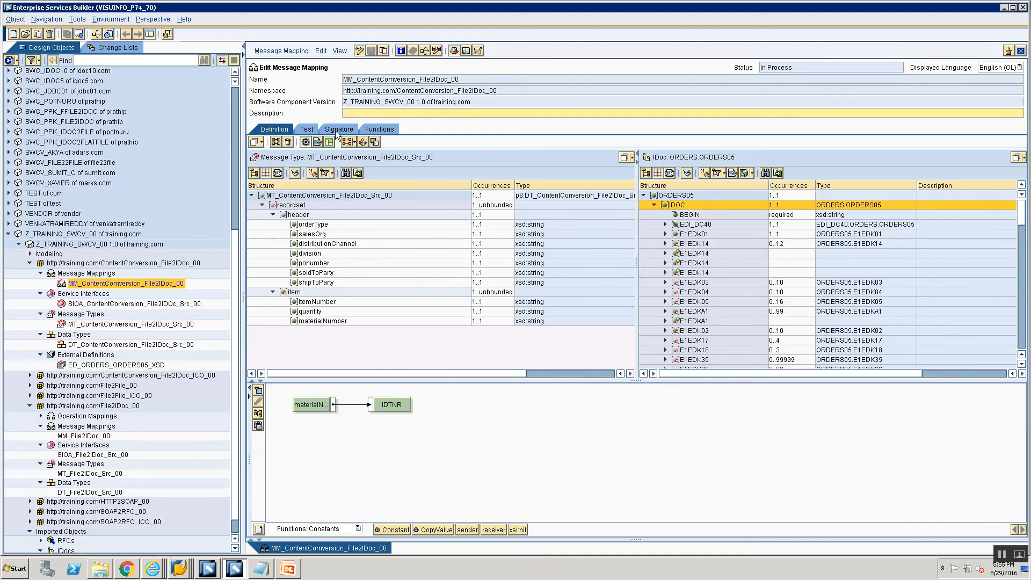
{"action": "left_click", "coordinate": [338, 132]}
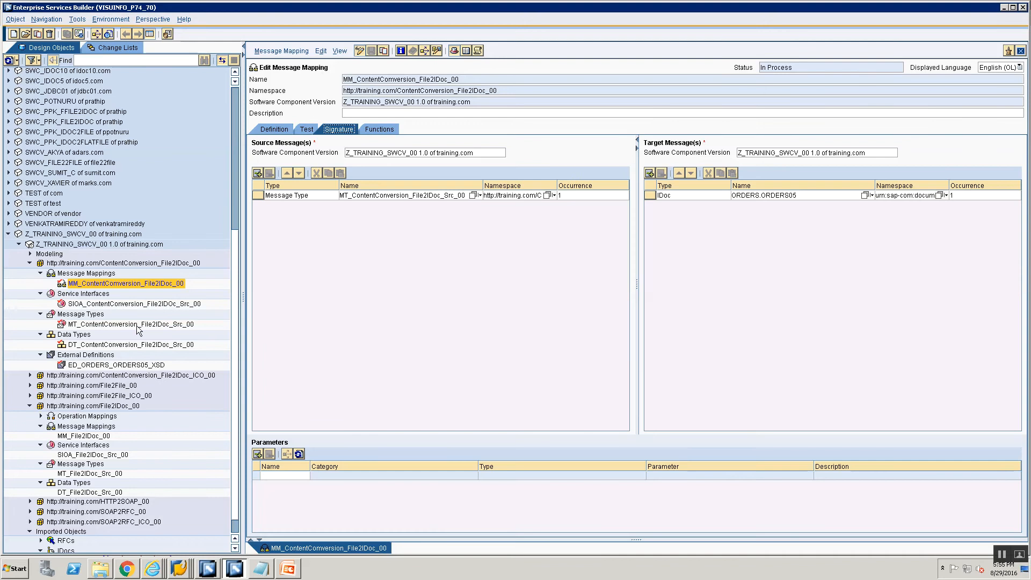
{"action": "left_click", "coordinate": [102, 366]}
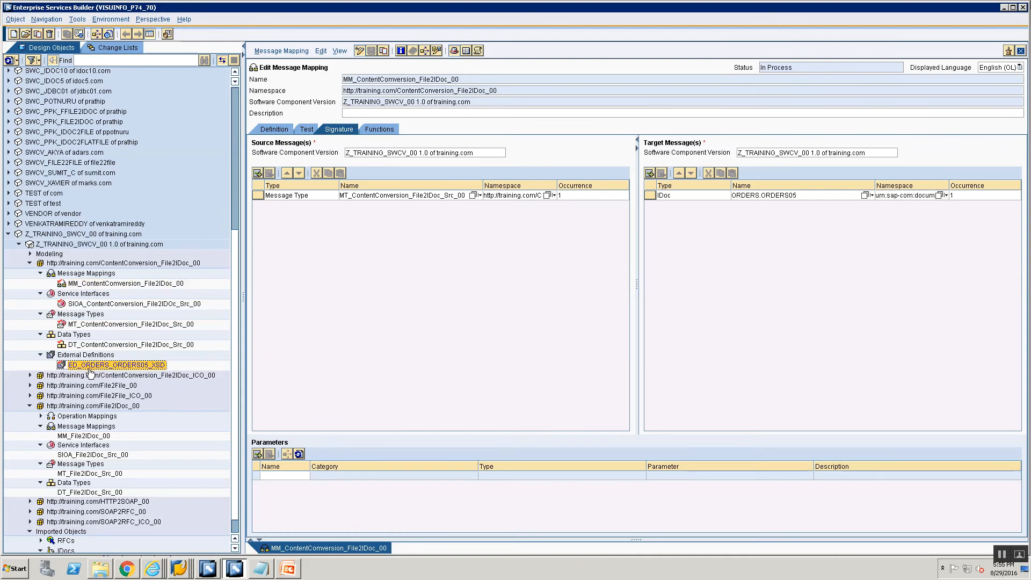
{"action": "left_click_drag", "start_coordinate": [88, 369], "coordinate": [686, 197]}
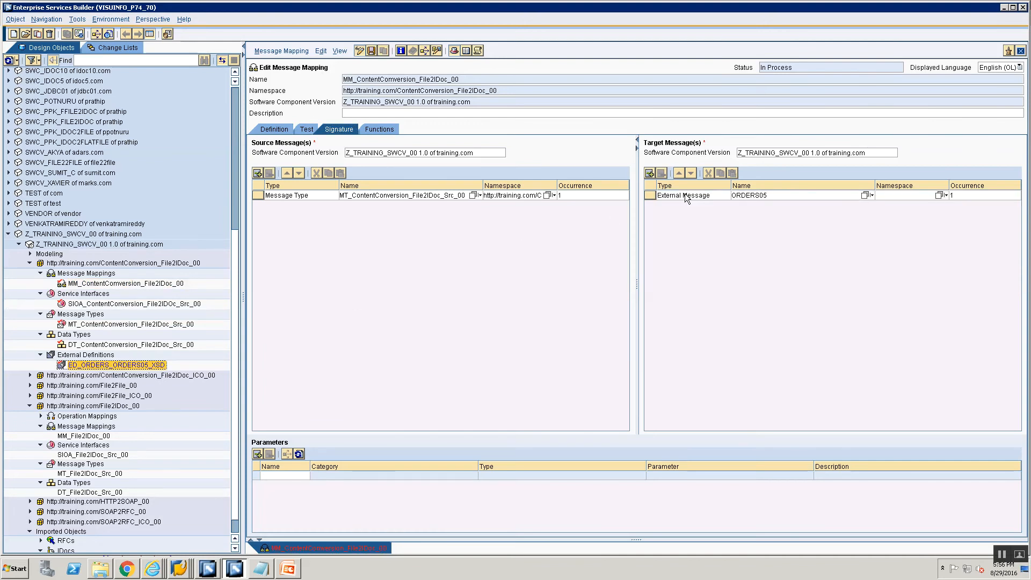
- Map the source recordset node to the target IDOC node in the mapping's definition and save the message mapping
{"action": "left_click", "coordinate": [259, 132]}
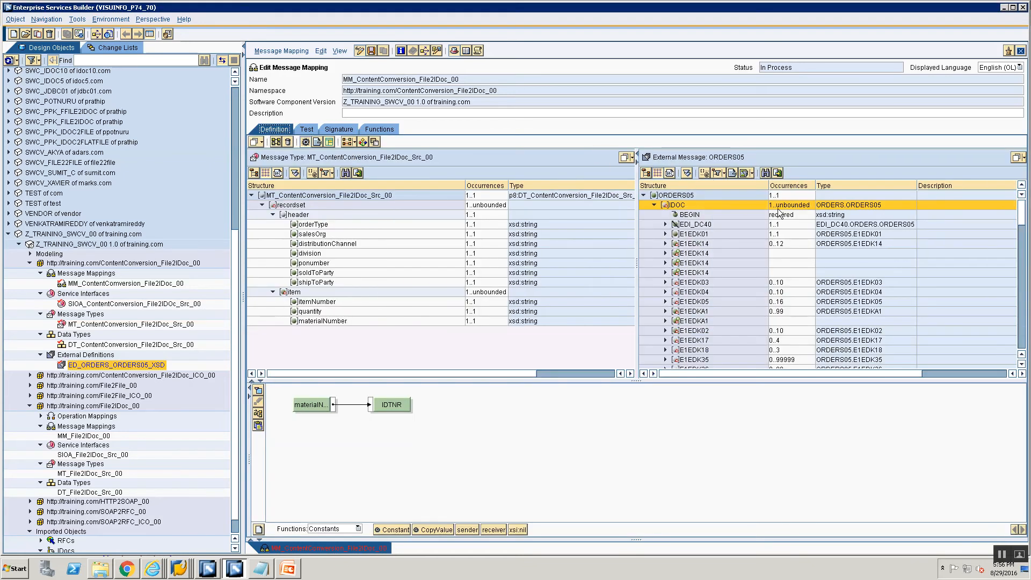
{"action": "left_click", "coordinate": [288, 206]}
{"action": "left_click_drag", "start_coordinate": [289, 206], "coordinate": [669, 198]}
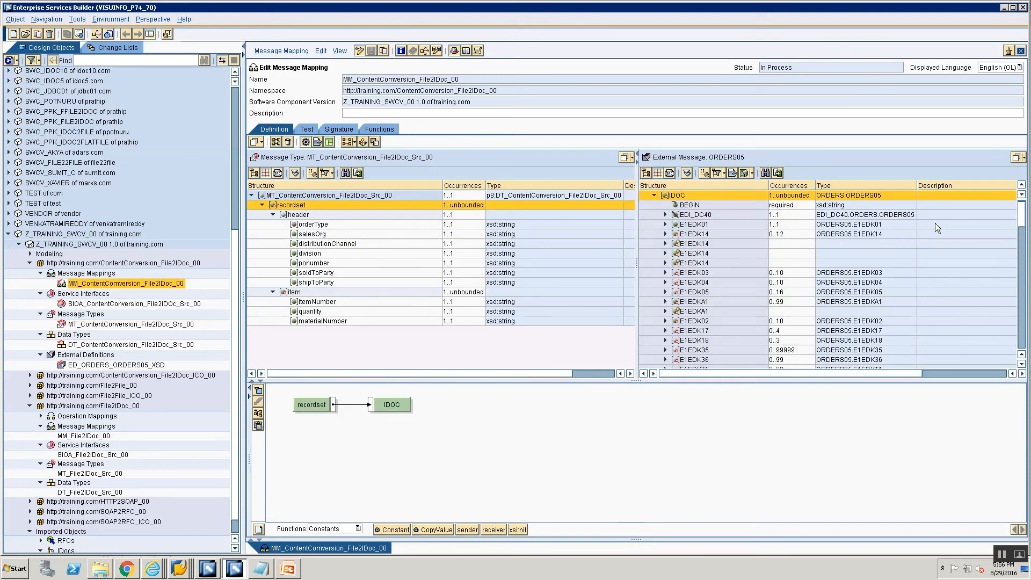
{"action": "scroll", "coordinate": [1022, 198], "scroll_direction": "up", "scroll_amount": 1}
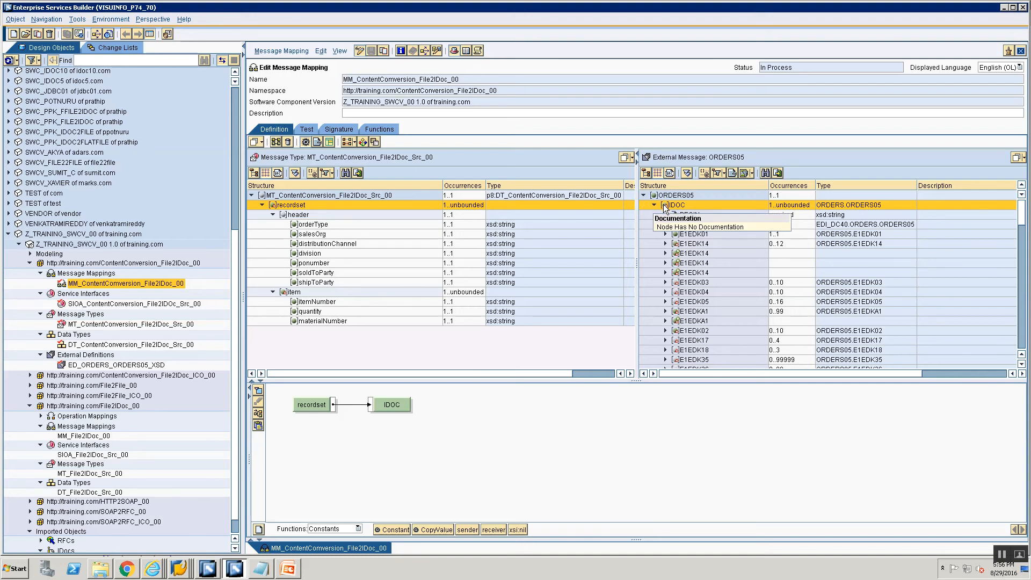
{"action": "left_click", "coordinate": [62, 274]}
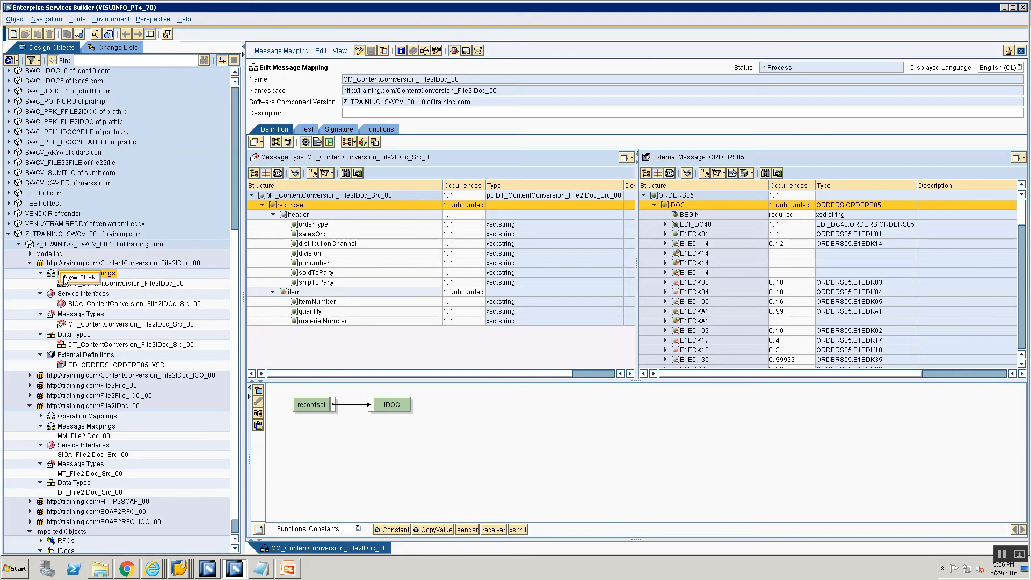
{"action": "left_click", "coordinate": [65, 278]}
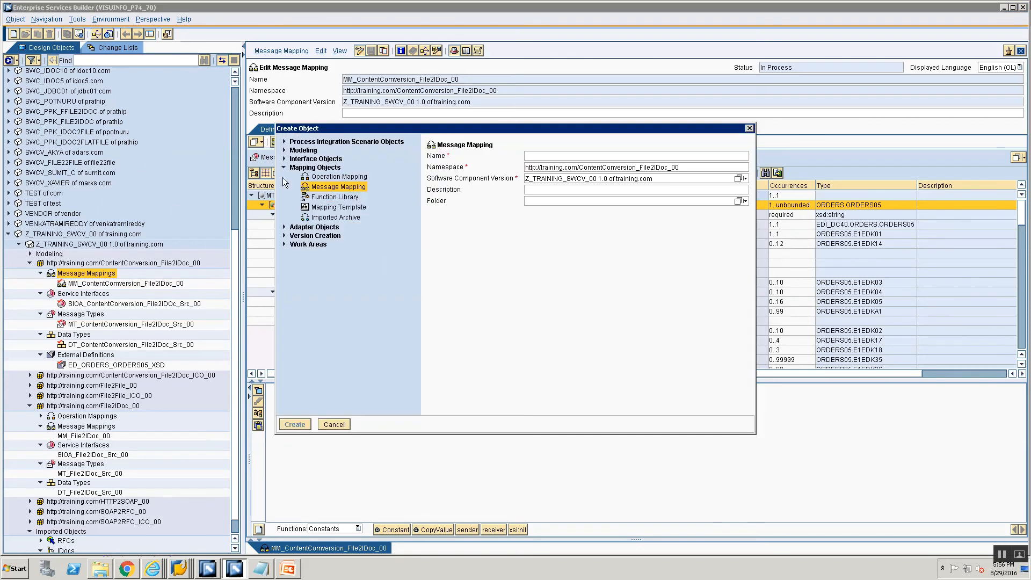
{"action": "left_click", "coordinate": [336, 177]}
{"action": "type", "text": "O"}
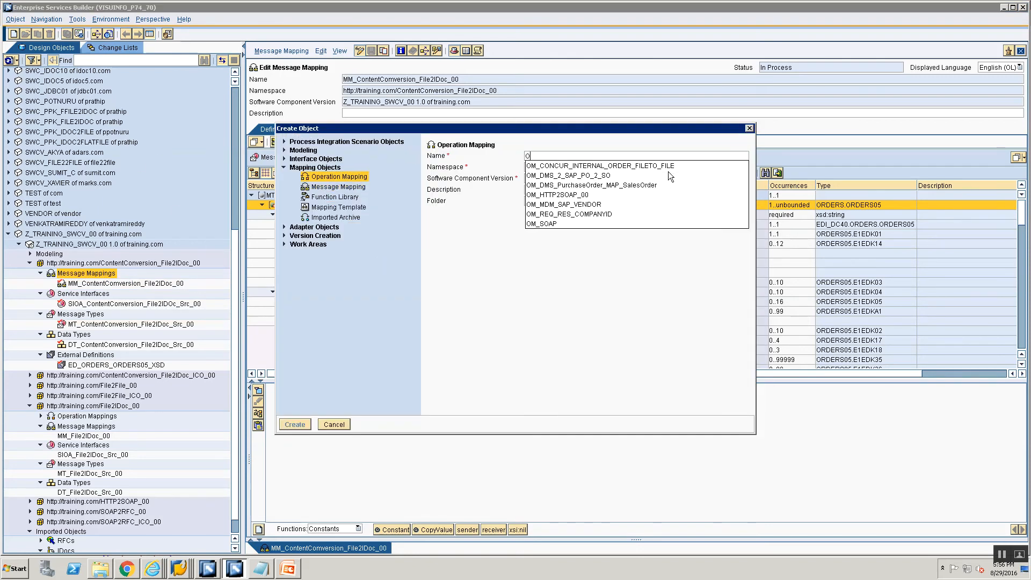
{"action": "type", "text": "M_ContentConversion"}
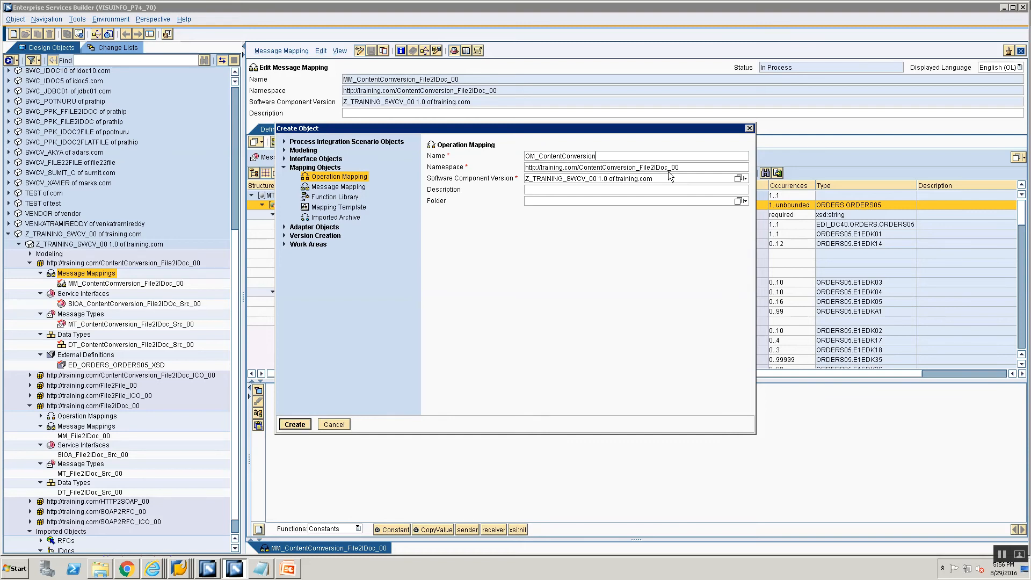
{"action": "type", "text": "_File2IDoc_00"}
{"action": "left_click", "coordinate": [295, 424]}
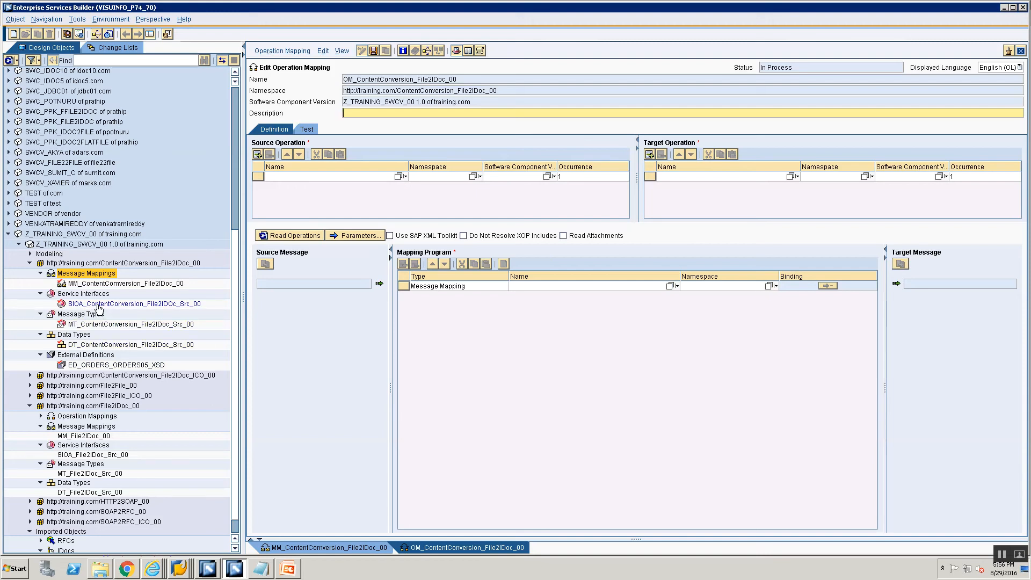
- Assign SIOA_ContentConversion_File2IDOc_Src_00 as source operation and the imported IDoc ORDERS.ORDERS05 as target operation, and read the operations
{"action": "left_click_drag", "start_coordinate": [100, 304], "coordinate": [295, 203]}
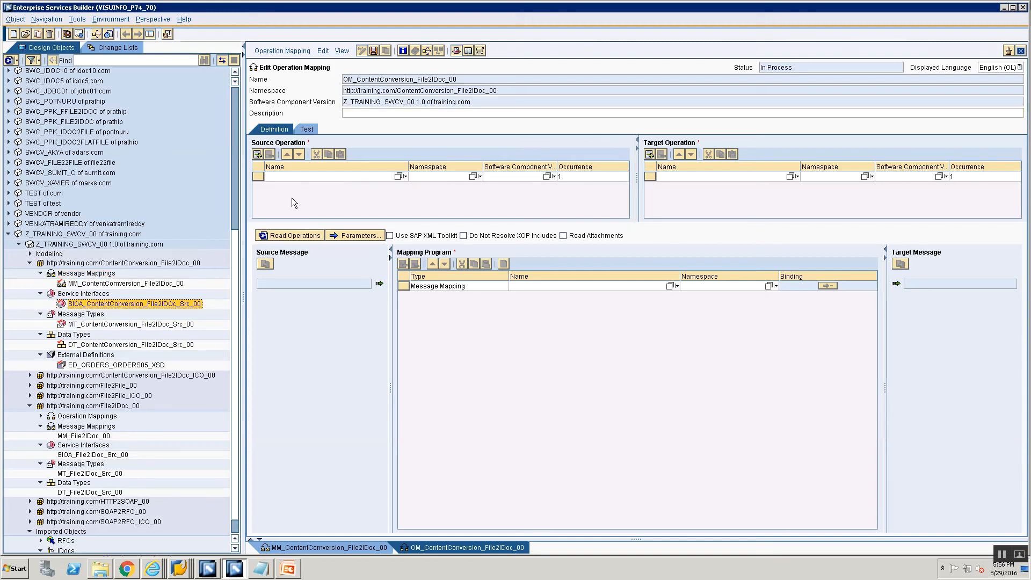
{"action": "scroll", "coordinate": [152, 329], "scroll_direction": "down", "scroll_amount": 1}
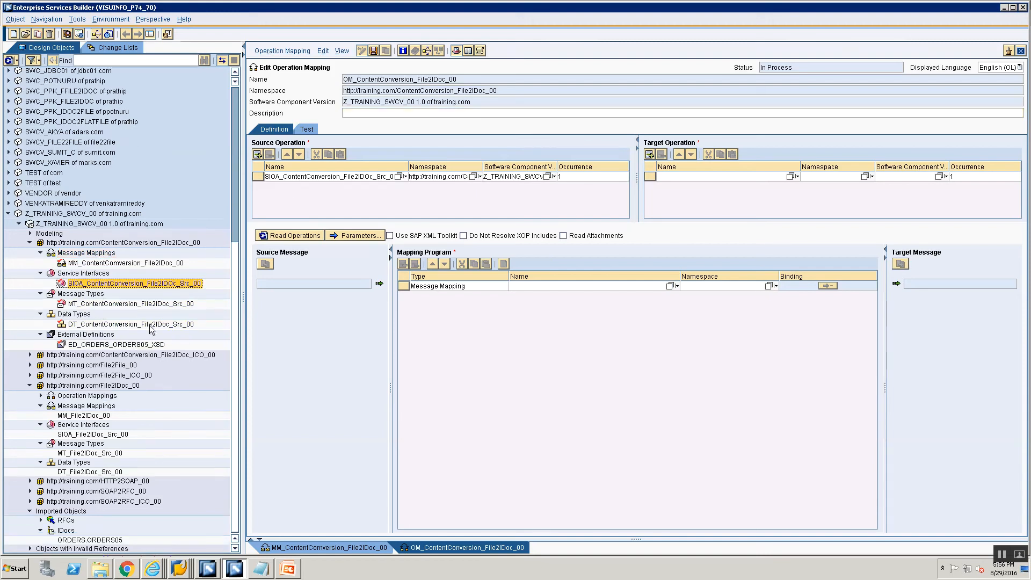
{"action": "left_click", "coordinate": [78, 541]}
{"action": "left_click_drag", "start_coordinate": [78, 540], "coordinate": [739, 178]}
{"action": "left_click", "coordinate": [281, 234]}
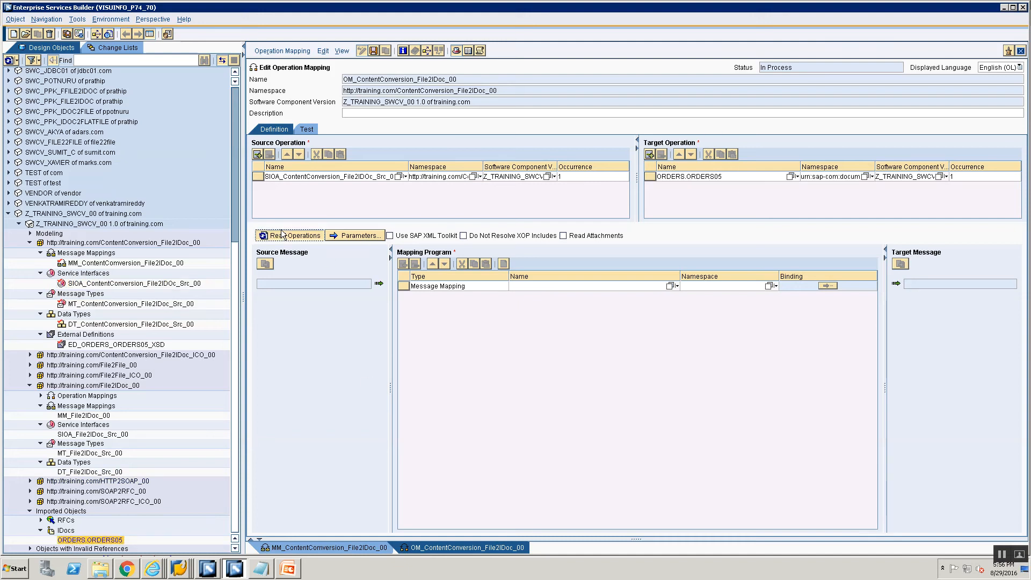
- Assign message mapping MM_ContentConversion_File2IDoc_00 as the mapping program, searching with target message - Any -, and save the operation mapping
{"action": "left_click", "coordinate": [671, 287]}
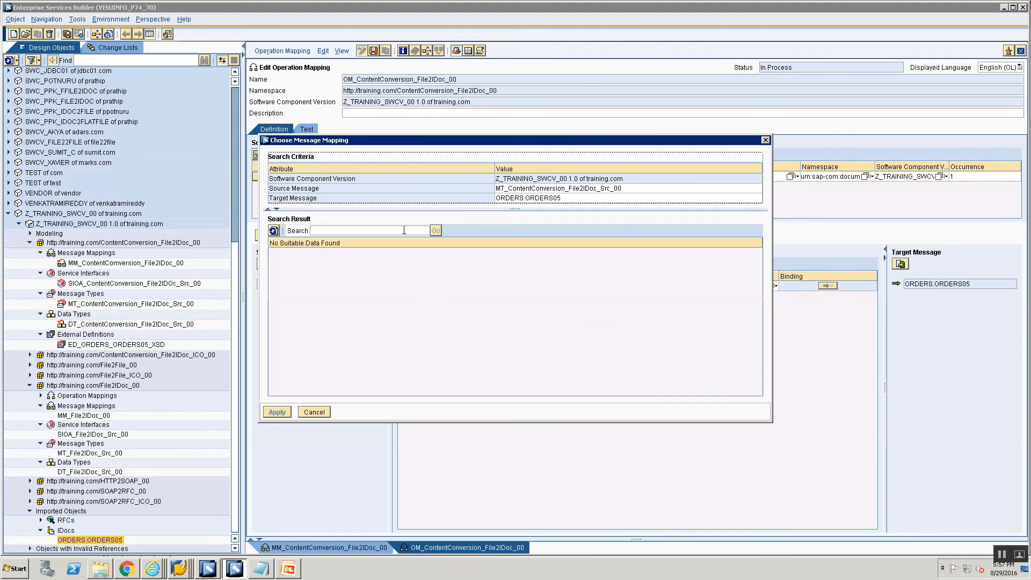
{"action": "left_click_drag", "start_coordinate": [499, 210], "coordinate": [499, 247]}
{"action": "left_click", "coordinate": [511, 199]}
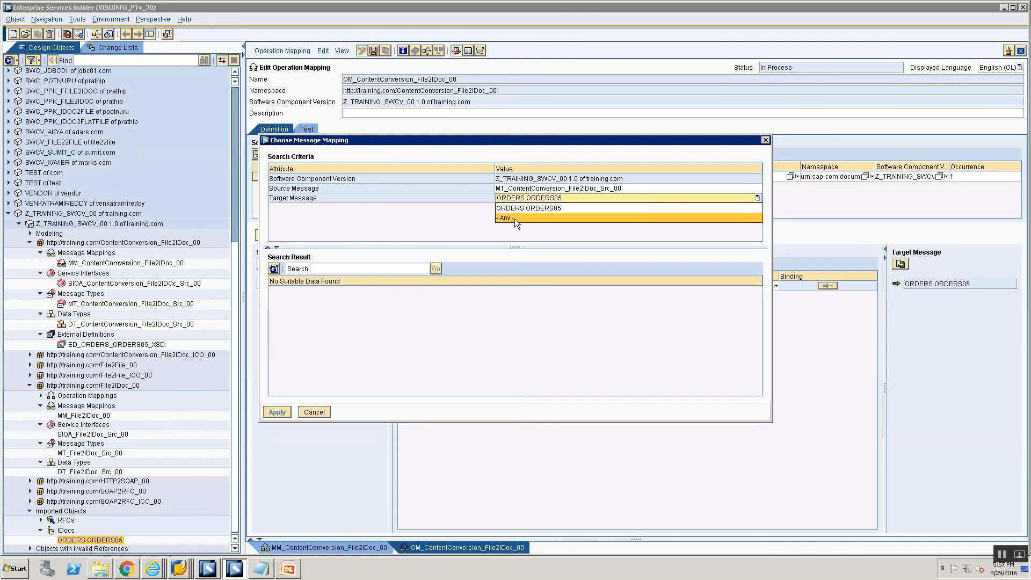
{"action": "left_click", "coordinate": [516, 218]}
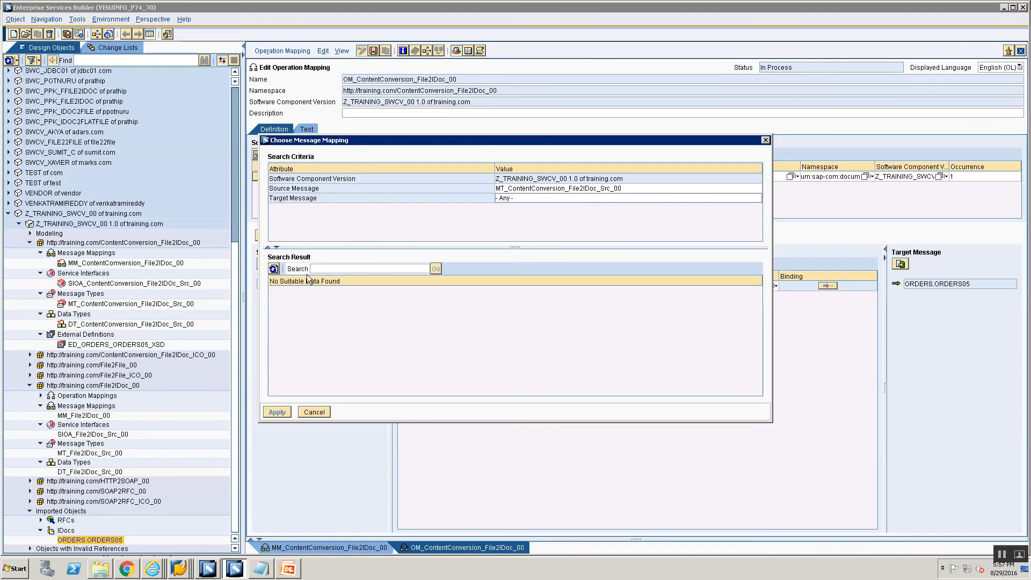
{"action": "left_click", "coordinate": [274, 268]}
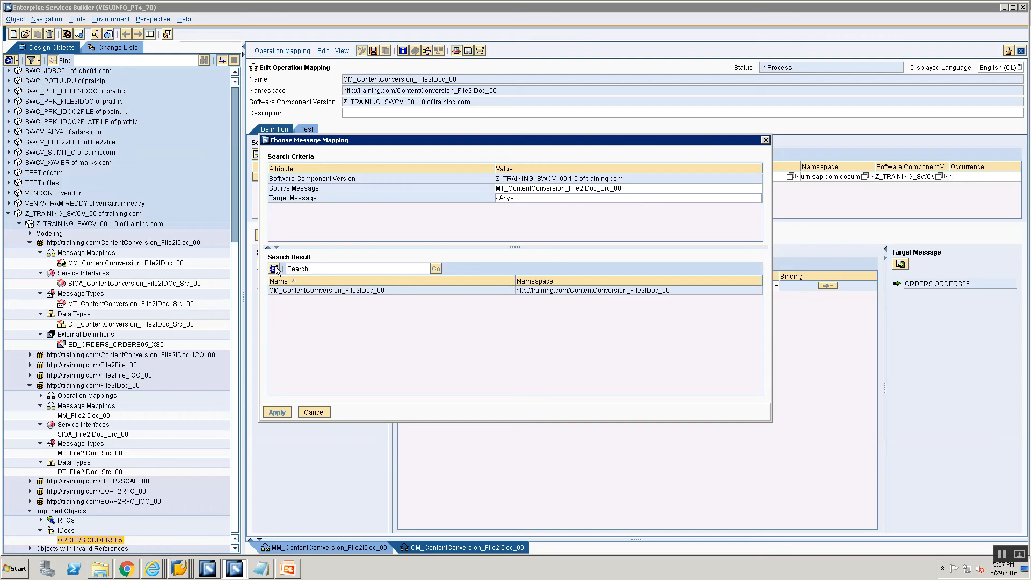
{"action": "left_click", "coordinate": [311, 290]}
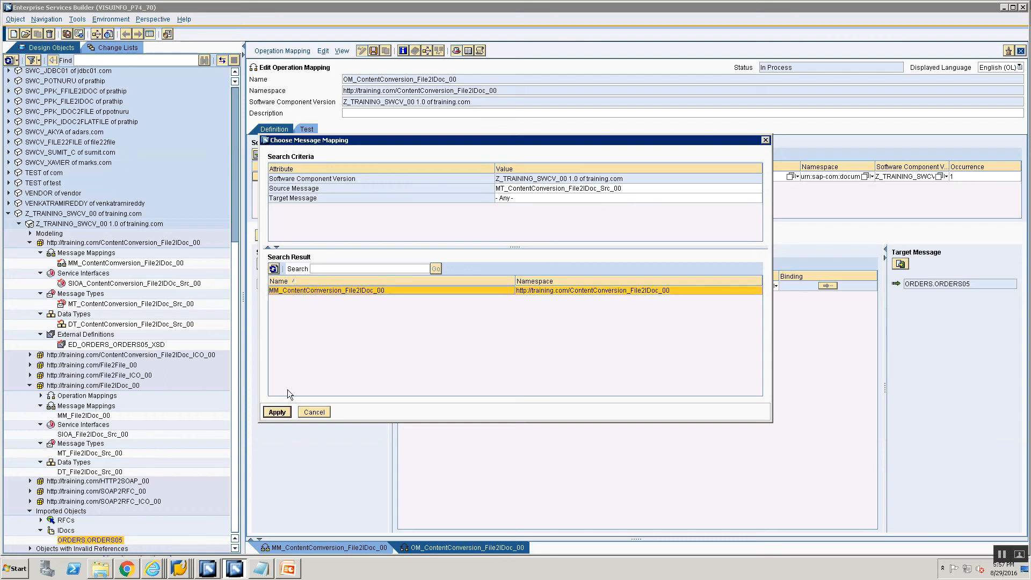
{"action": "left_click", "coordinate": [506, 199]}
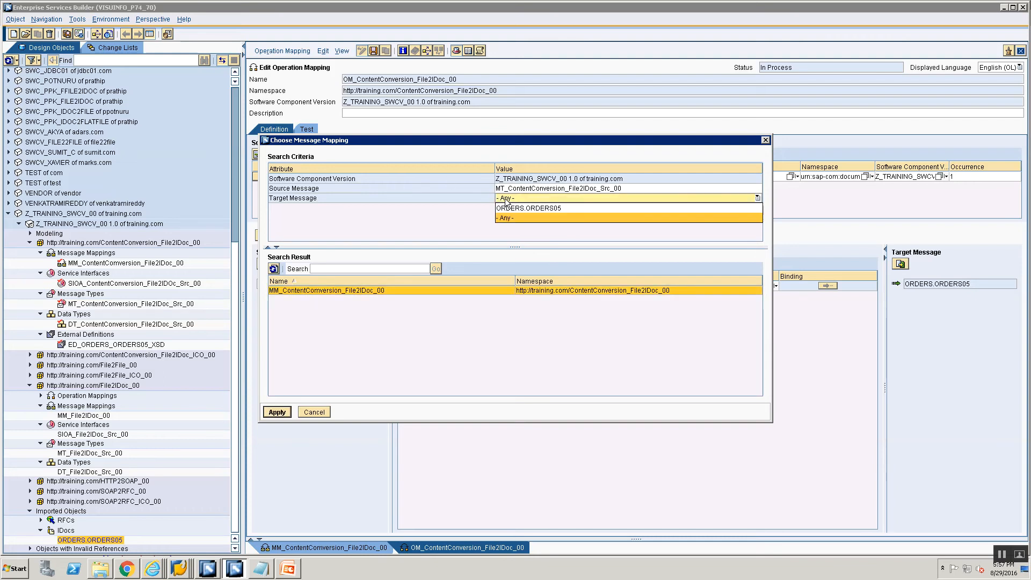
{"action": "left_click", "coordinate": [508, 219]}
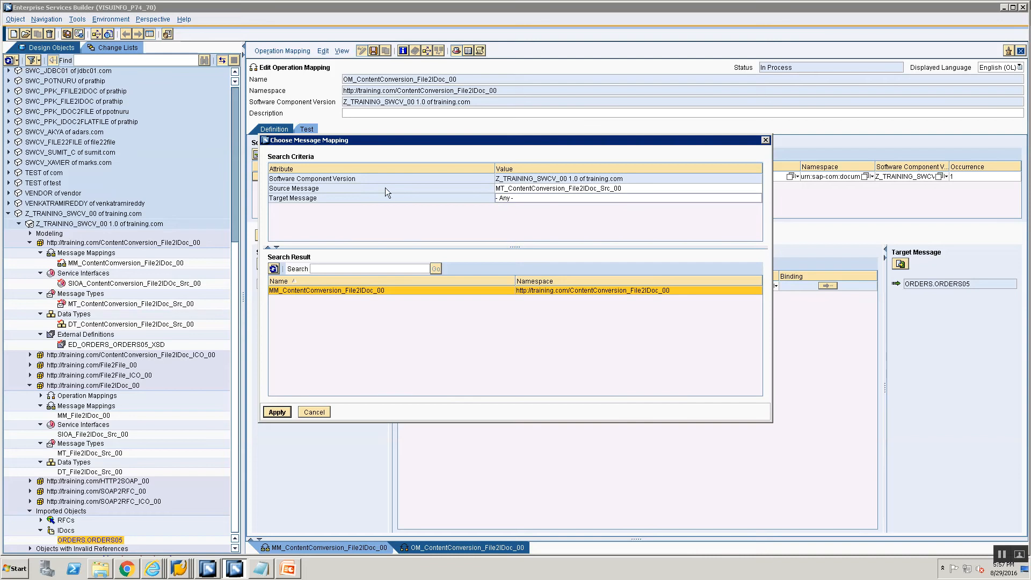
{"action": "left_click", "coordinate": [283, 413]}
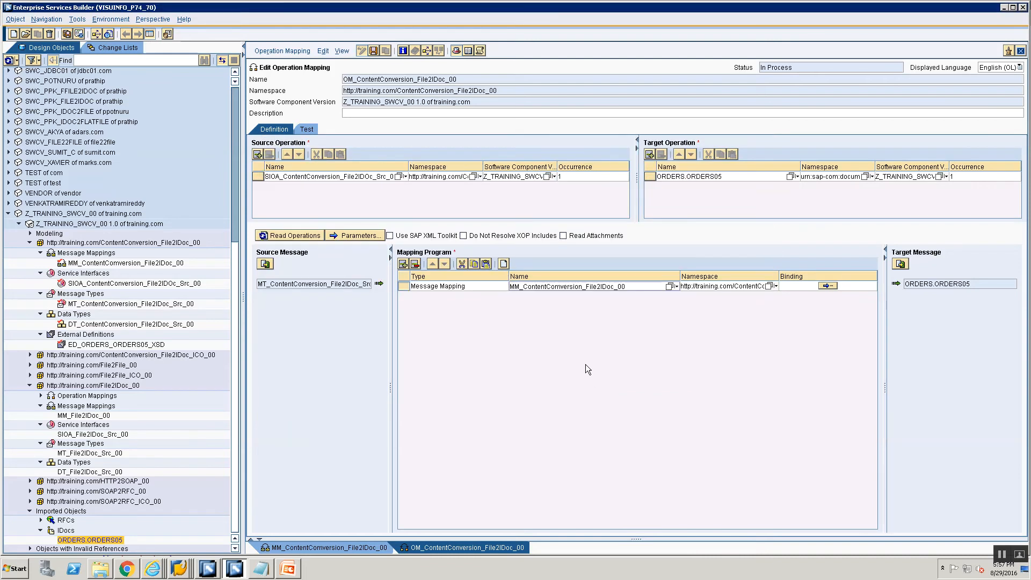
{"action": "key", "text": "ctrl+s"}
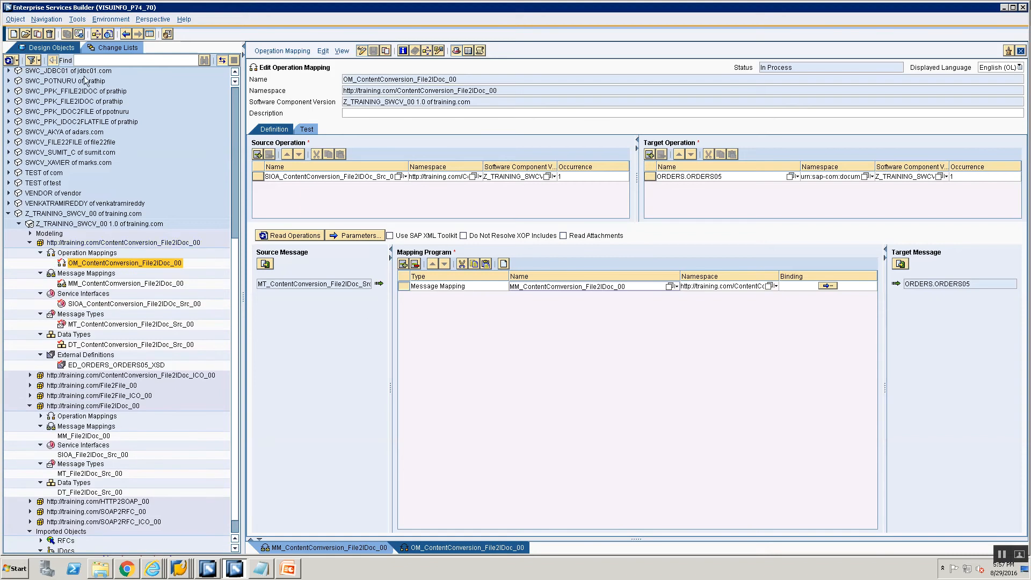
- Open the activation of the standard change list under Z_TRAINING_SWCV_00 1.0 and review the objects it contains
{"action": "left_click", "coordinate": [104, 50]}
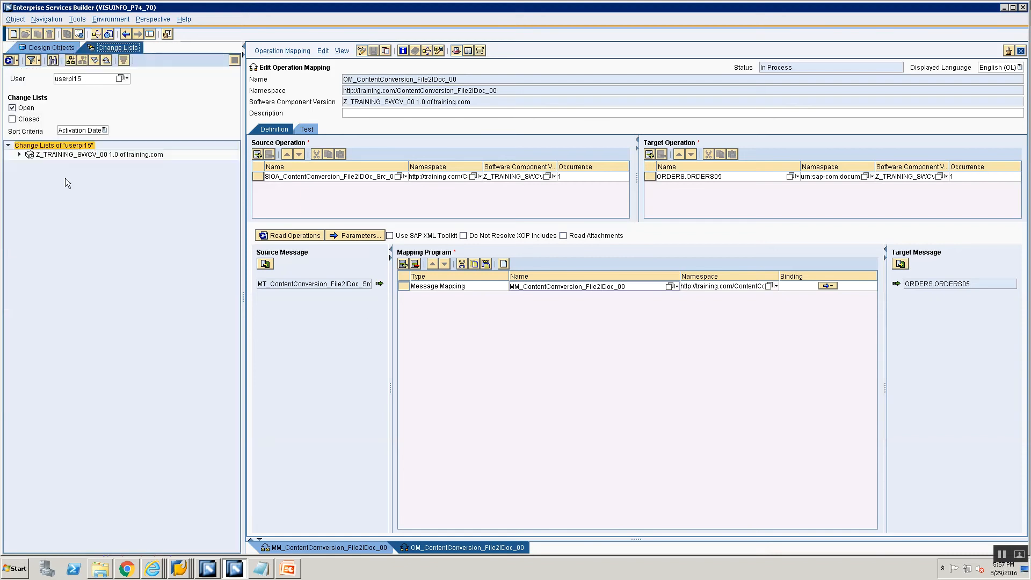
{"action": "left_click", "coordinate": [19, 154]}
{"action": "left_click", "coordinate": [74, 166]}
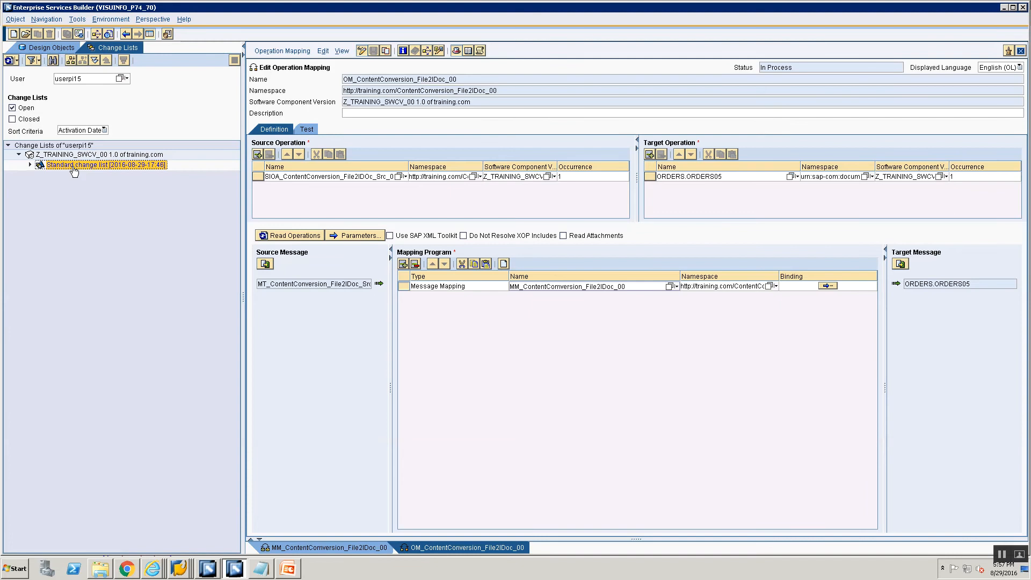
{"action": "right_click", "coordinate": [73, 166]}
{"action": "left_click", "coordinate": [115, 184]}
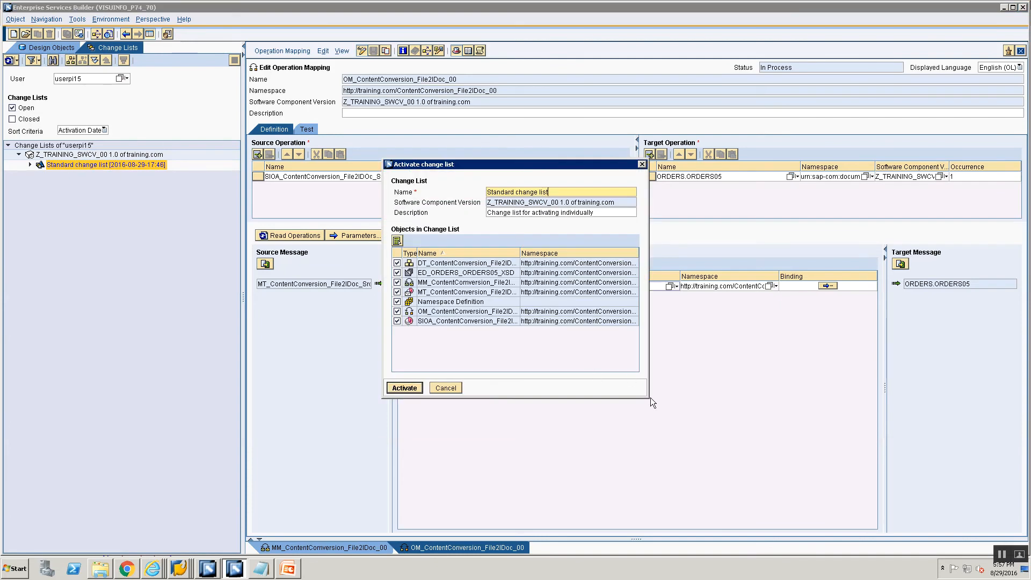
{"action": "left_click_drag", "start_coordinate": [650, 398], "coordinate": [777, 463]}
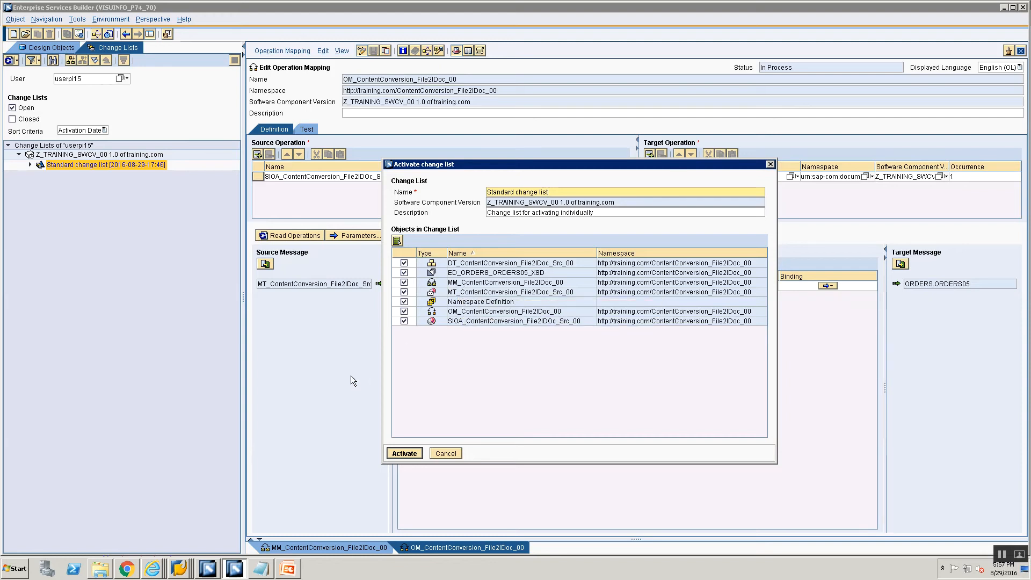
{"action": "left_click", "coordinate": [270, 567]}
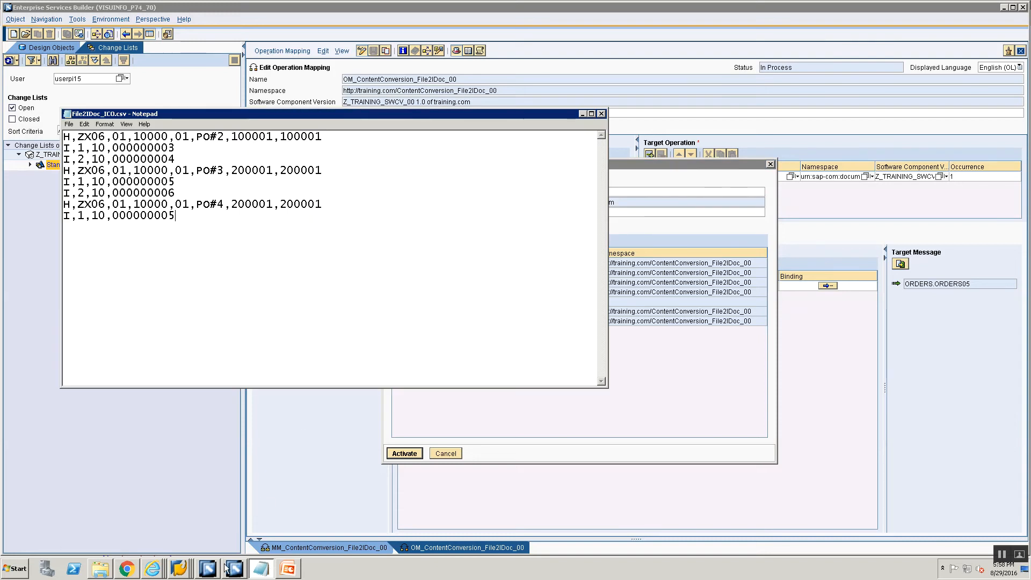
{"action": "left_click", "coordinate": [288, 569]}
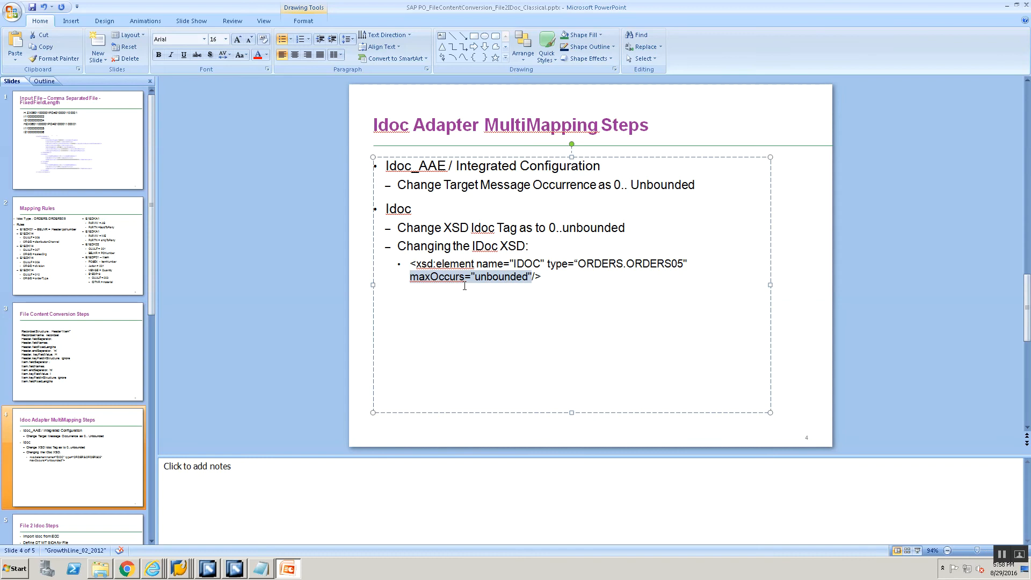
{"action": "left_click", "coordinate": [215, 574]}
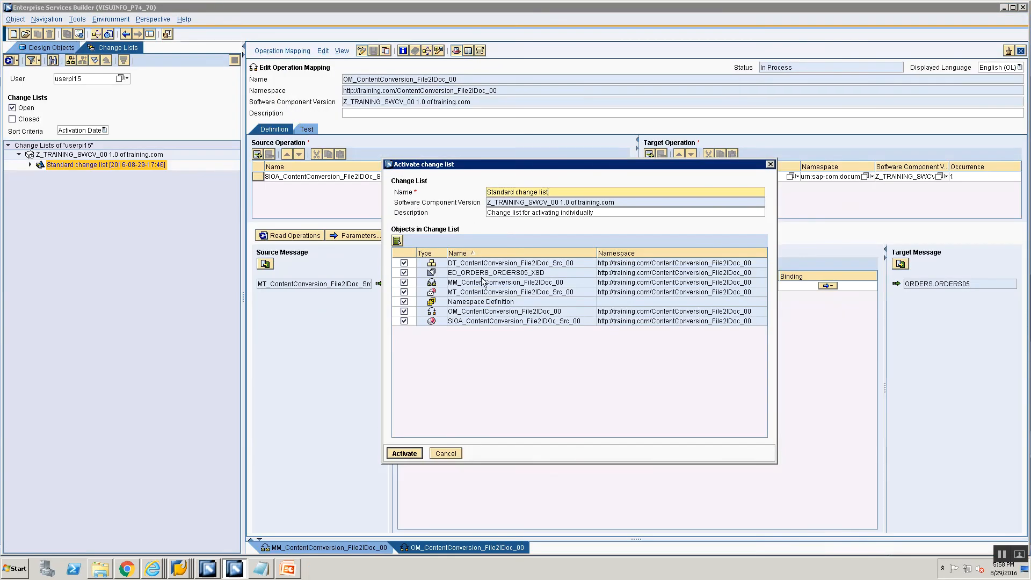
{"action": "left_click", "coordinate": [446, 454]}
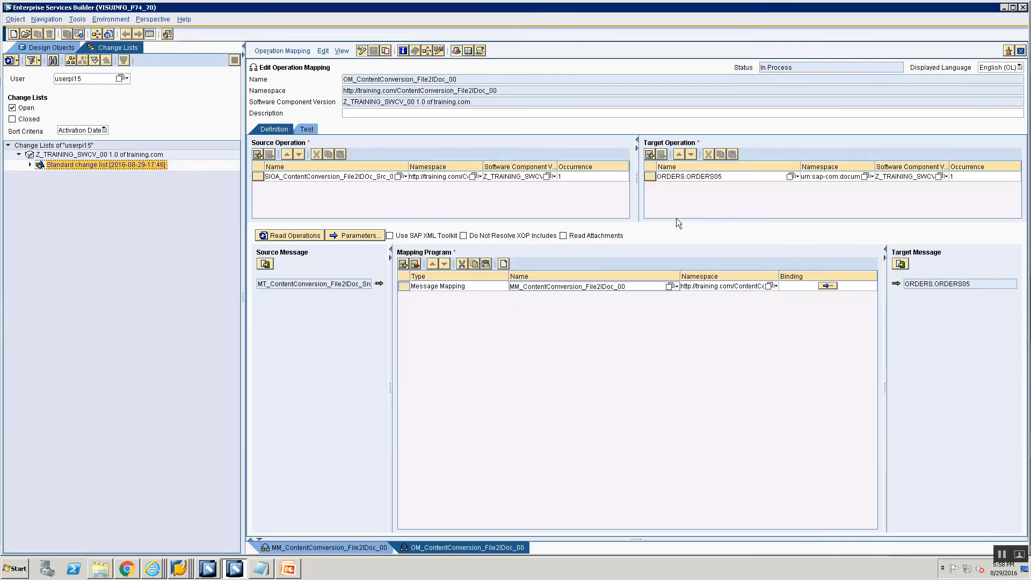
- Reselect message mapping MM_ContentConversion_File2IDoc_00 as the mapping program, searching with target message - Any -, and save the operation mapping
{"action": "double_click", "coordinate": [607, 283]}
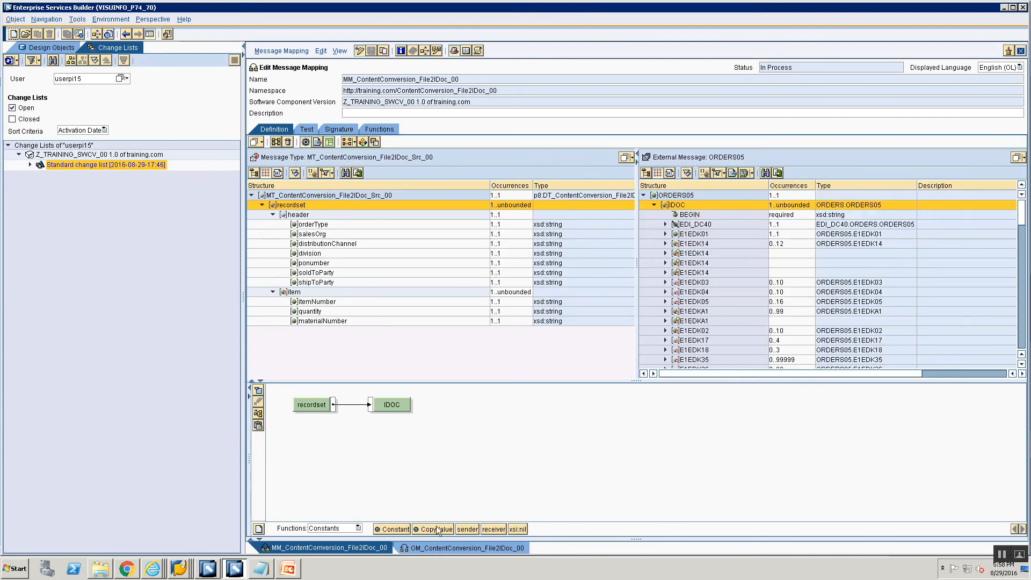
{"action": "left_click", "coordinate": [438, 548]}
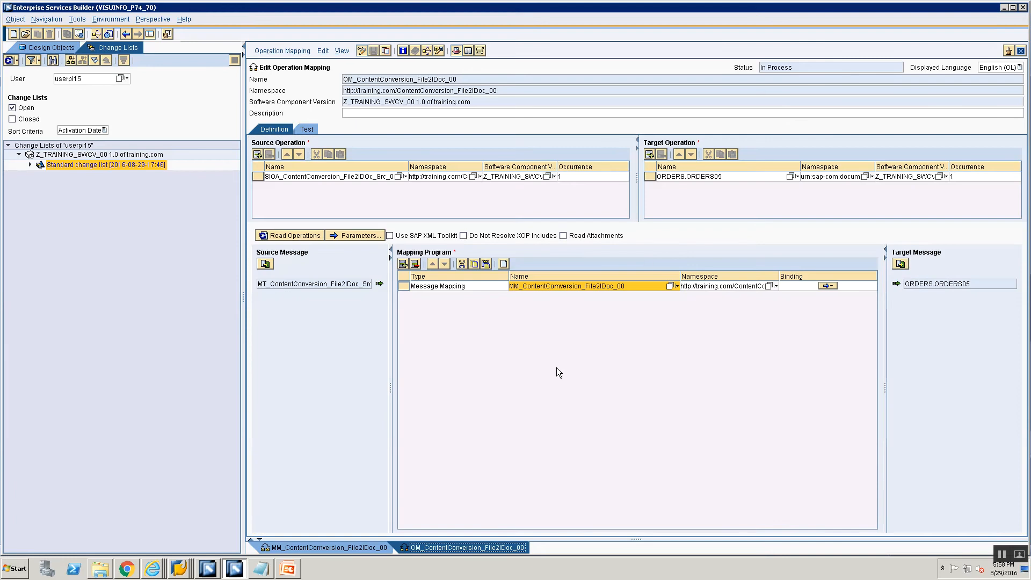
{"action": "left_click", "coordinate": [671, 286]}
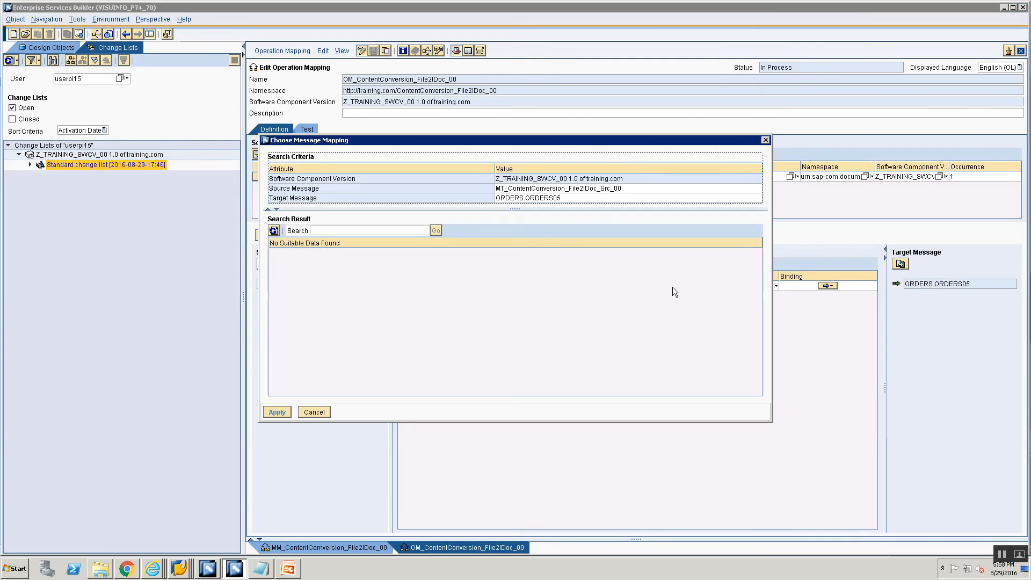
{"action": "left_click", "coordinate": [529, 199]}
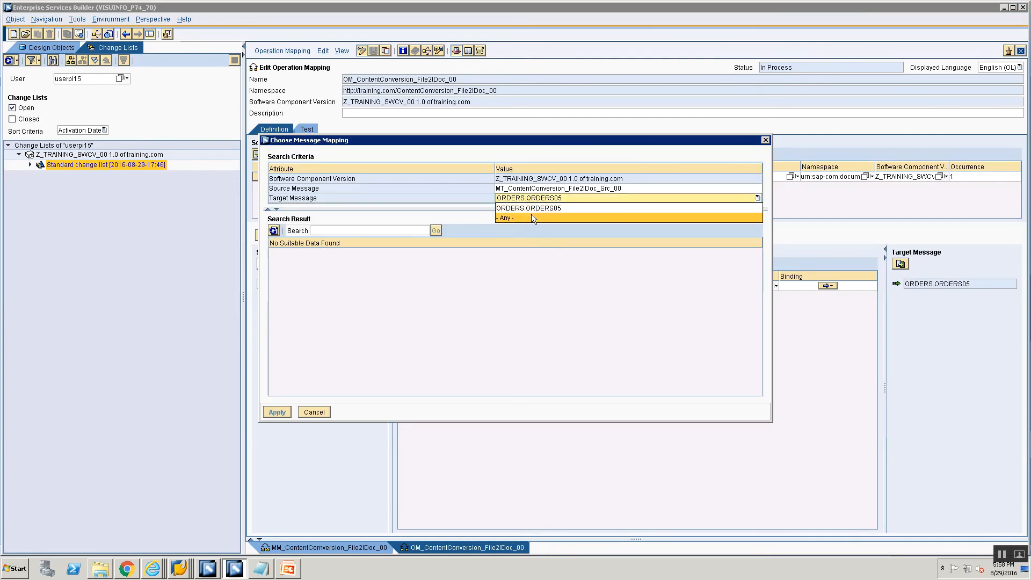
{"action": "left_click", "coordinate": [531, 214]}
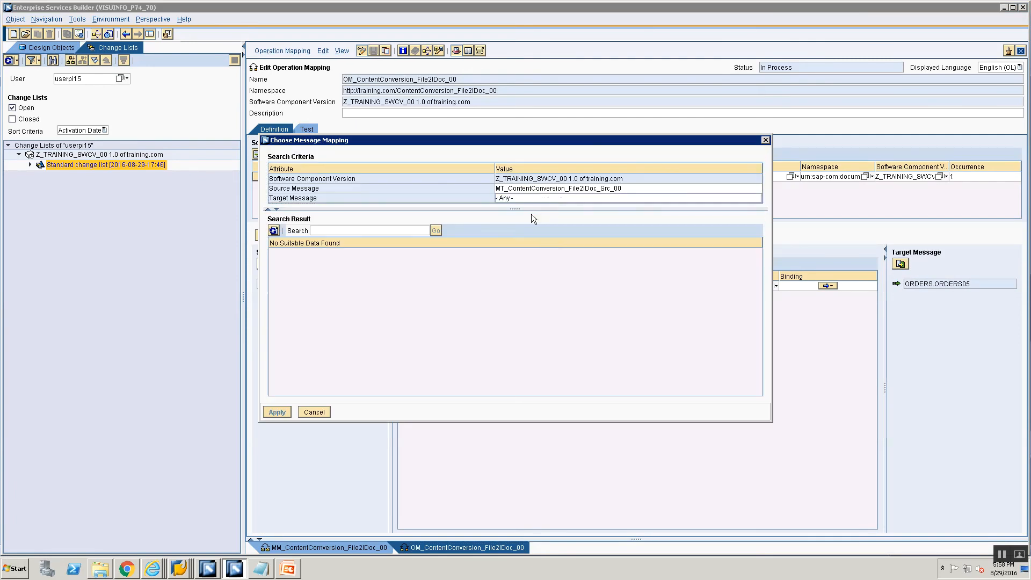
{"action": "left_click", "coordinate": [274, 231]}
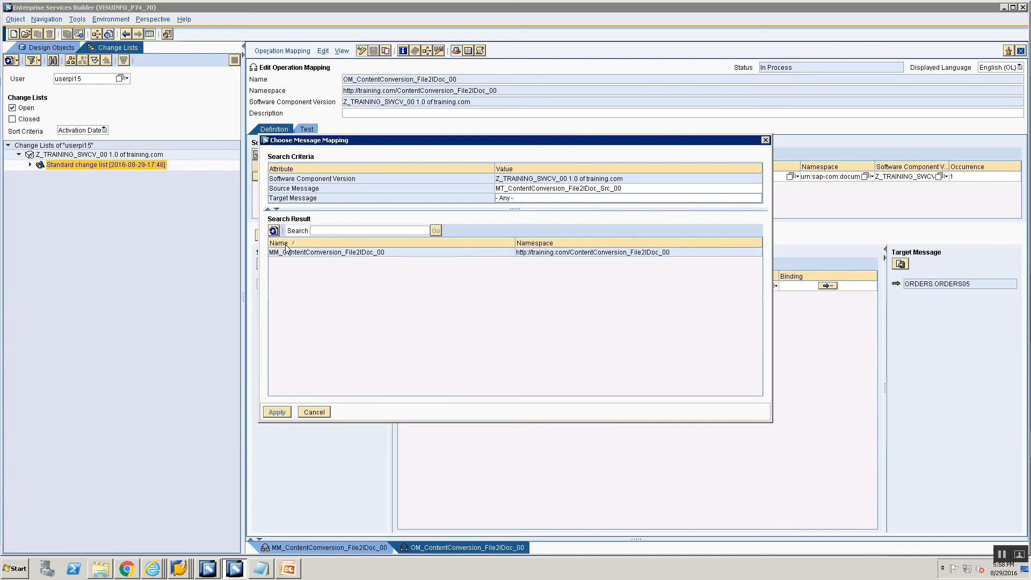
{"action": "left_click", "coordinate": [287, 252]}
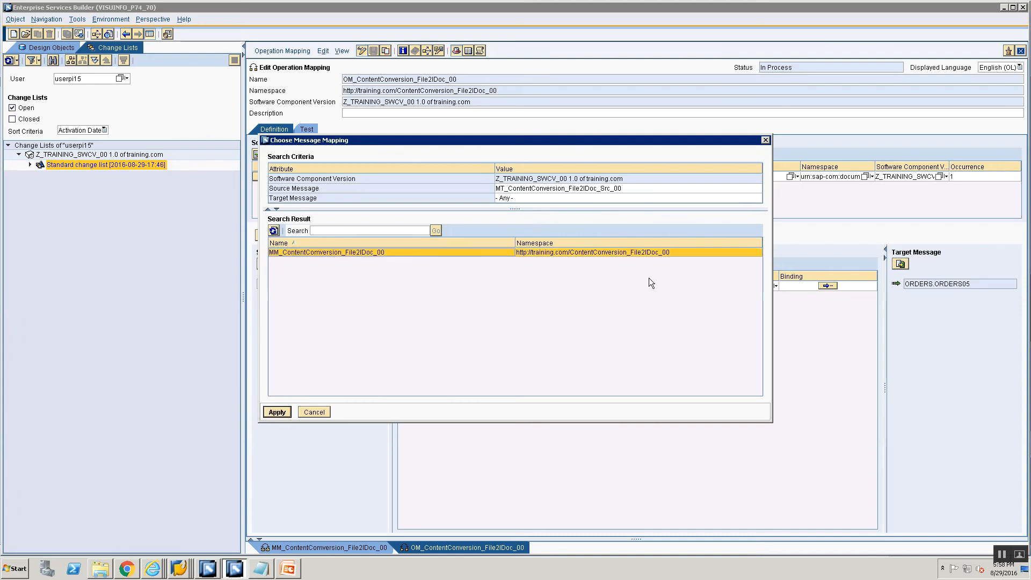
{"action": "left_click", "coordinate": [277, 412]}
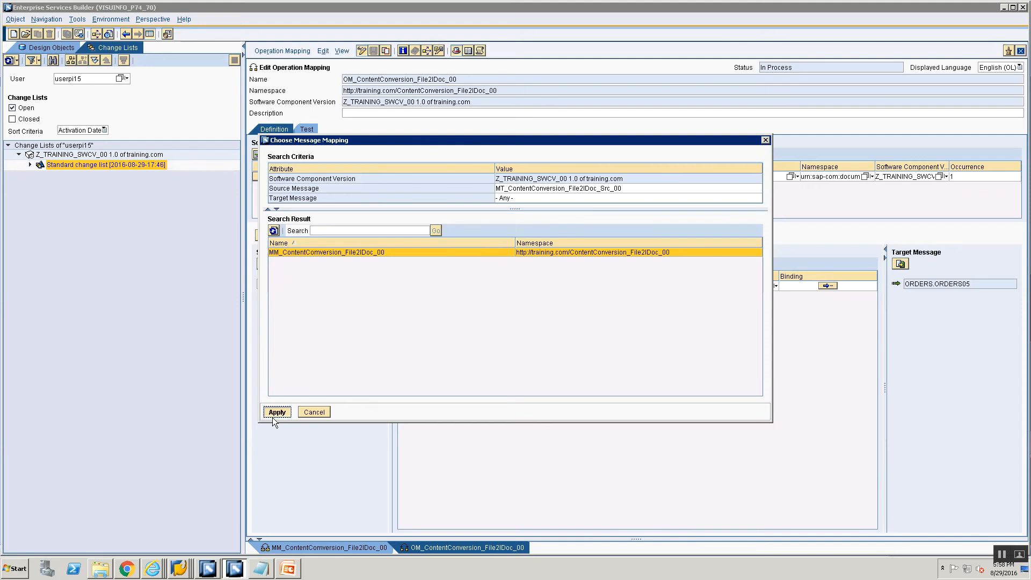
{"action": "left_click", "coordinate": [373, 50]}
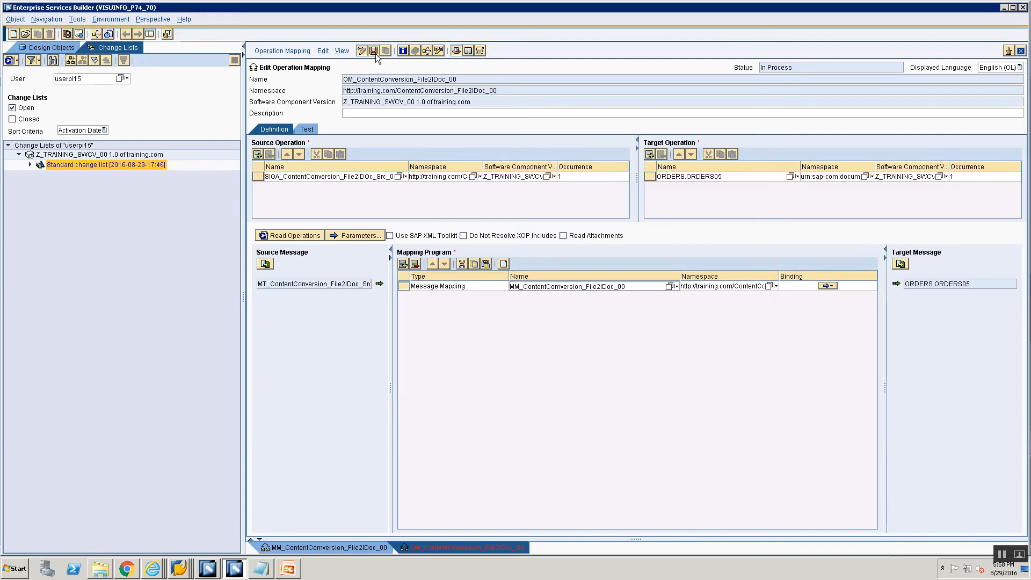
{"action": "right_click", "coordinate": [54, 165]}
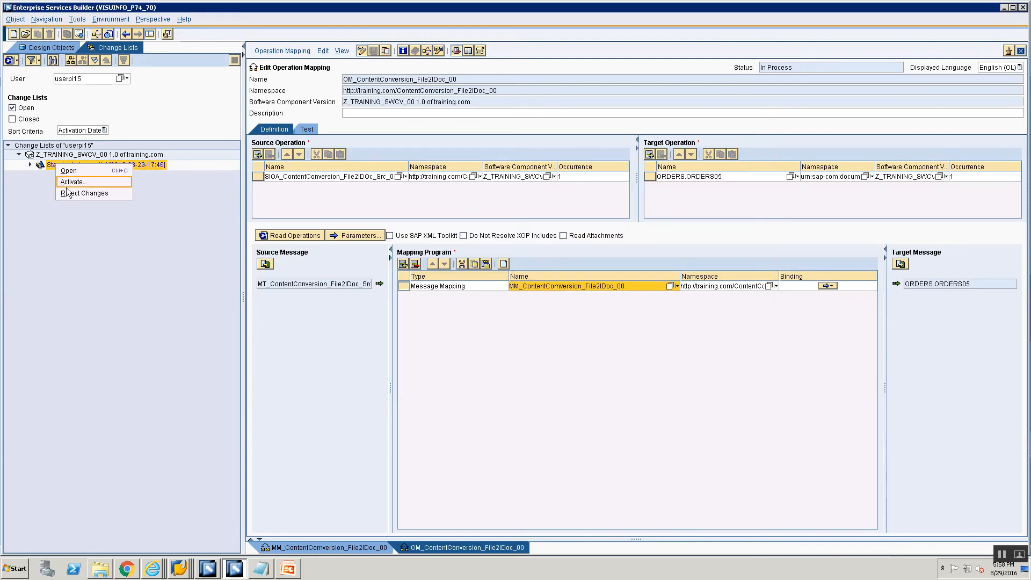
{"action": "left_click", "coordinate": [68, 191]}
{"action": "left_click", "coordinate": [460, 321]}
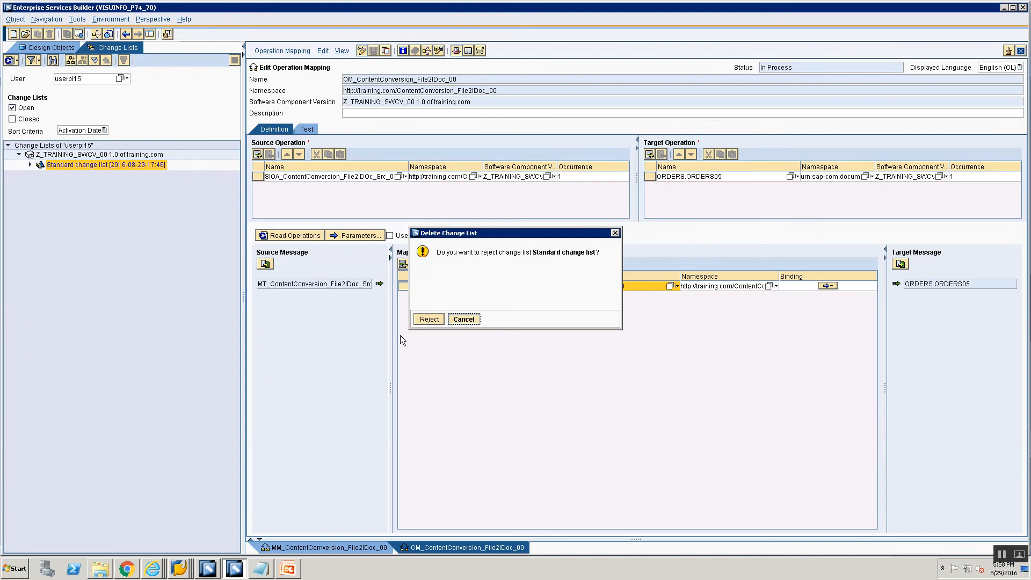
- Activate the standard change list with all its objects and read the operation mapping's check result in the processing log
{"action": "right_click", "coordinate": [91, 166]}
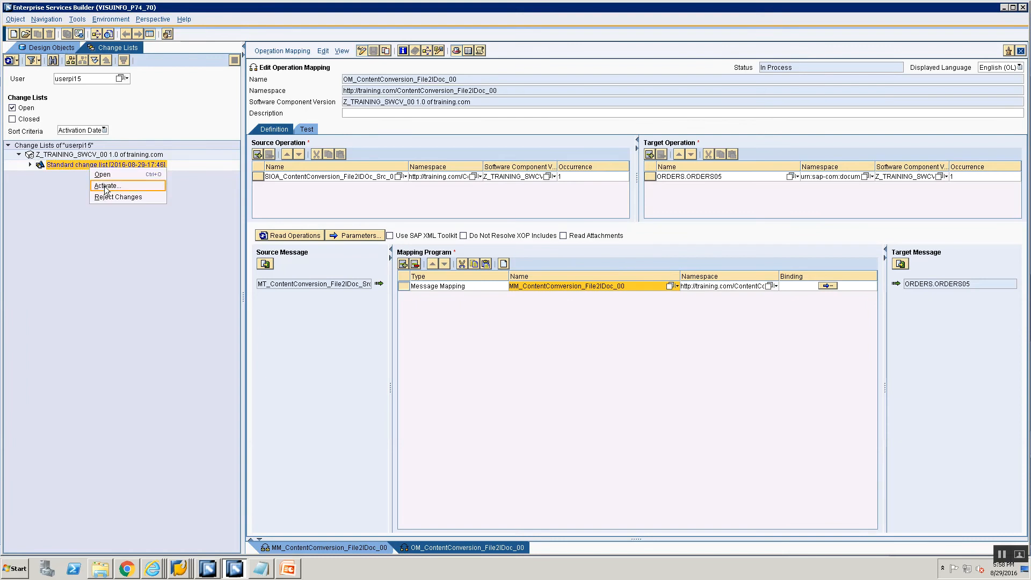
{"action": "left_click", "coordinate": [105, 187]}
{"action": "left_click", "coordinate": [403, 388]}
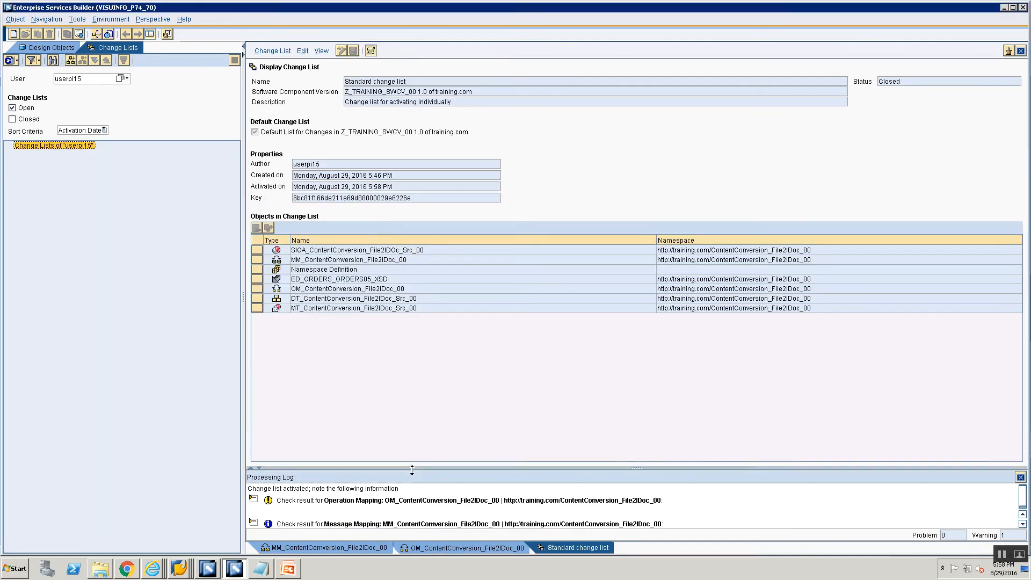
{"action": "left_click", "coordinate": [254, 498]}
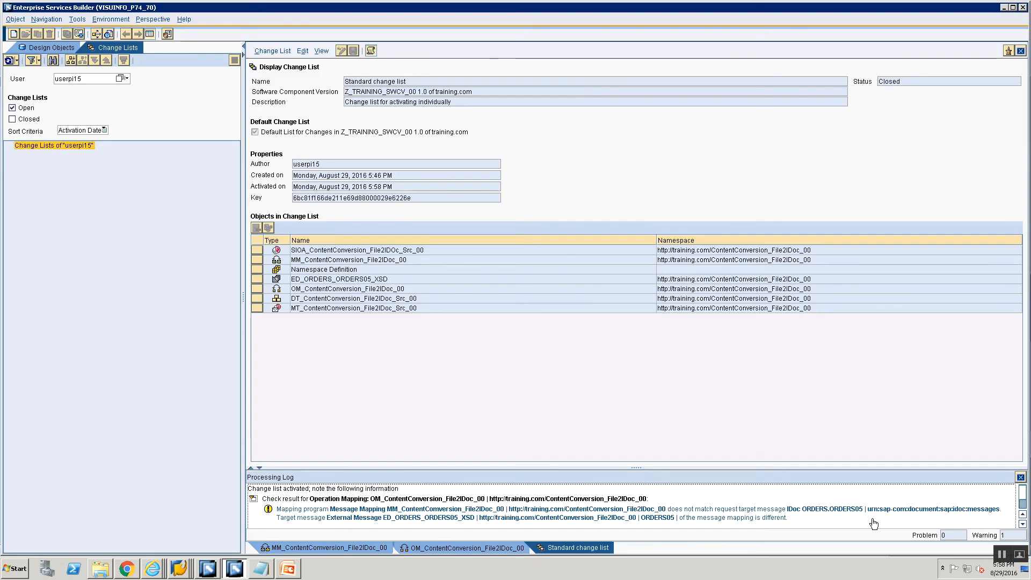
{"action": "left_click", "coordinate": [1020, 477]}
- Close the open change list, operation mapping and message mapping, and return to the design objects tree
{"action": "left_click", "coordinate": [288, 569]}
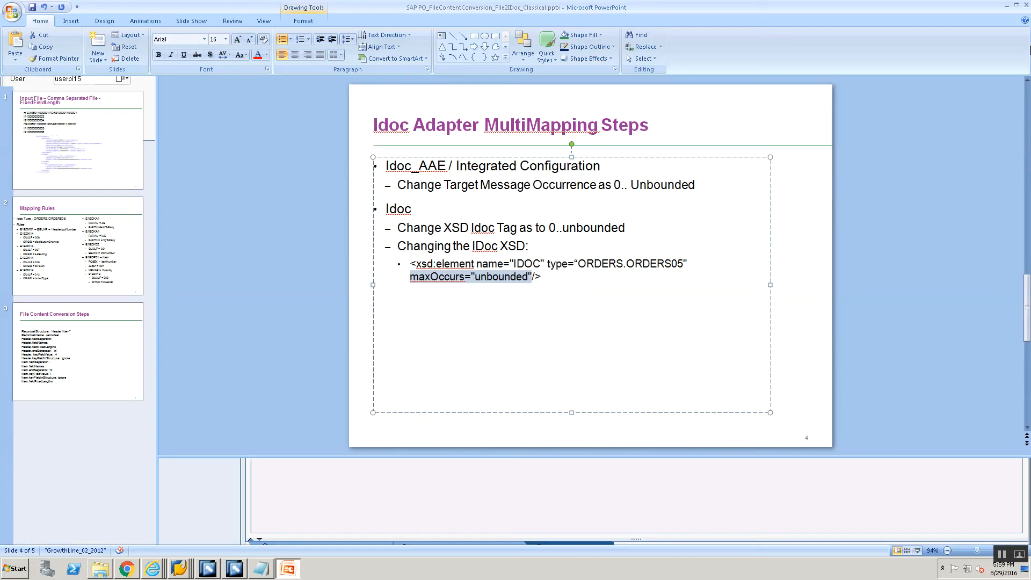
{"action": "left_click", "coordinate": [235, 569]}
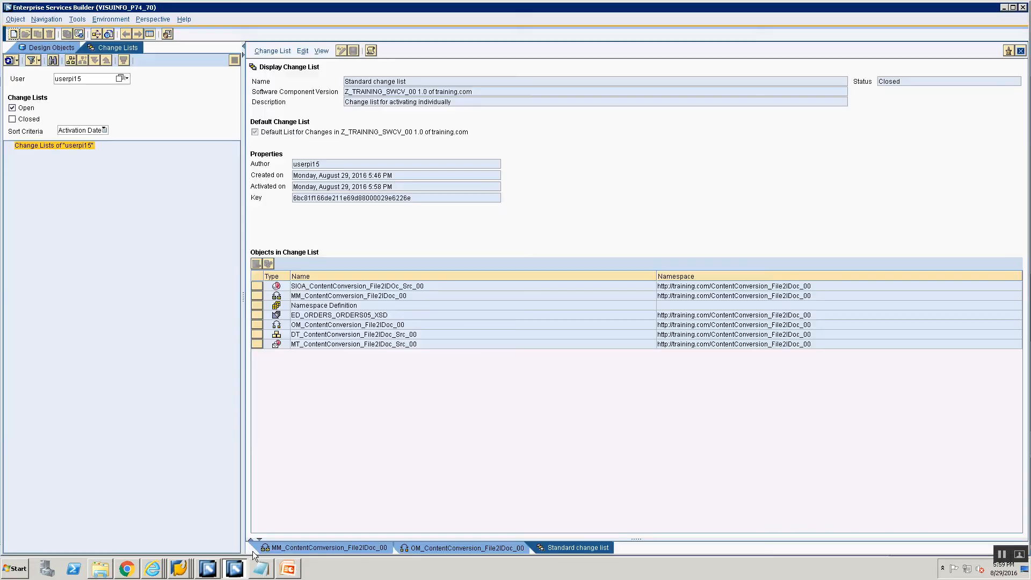
{"action": "left_click", "coordinate": [1020, 51]}
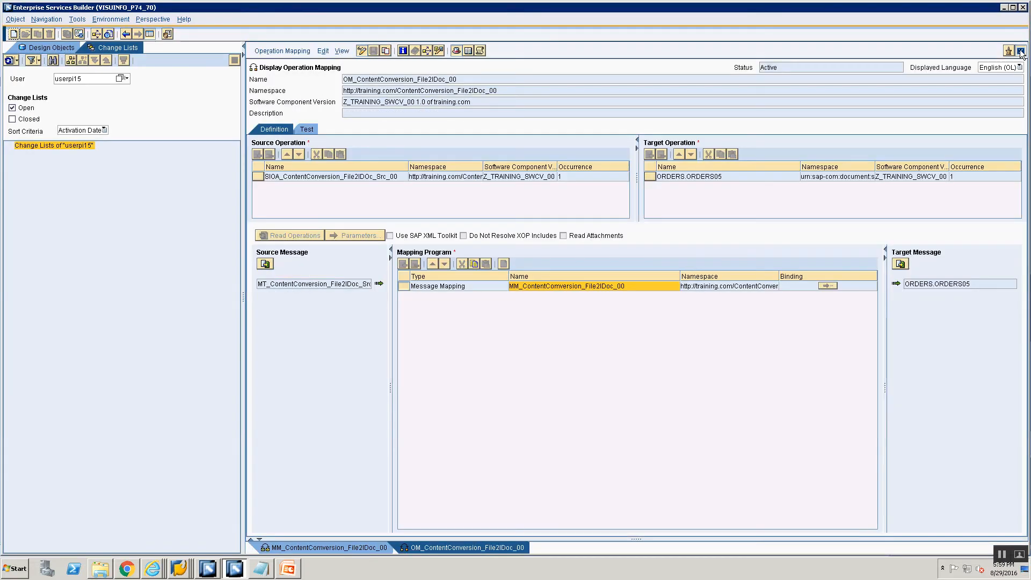
{"action": "left_click", "coordinate": [1021, 51]}
{"action": "left_click", "coordinate": [1021, 51]}
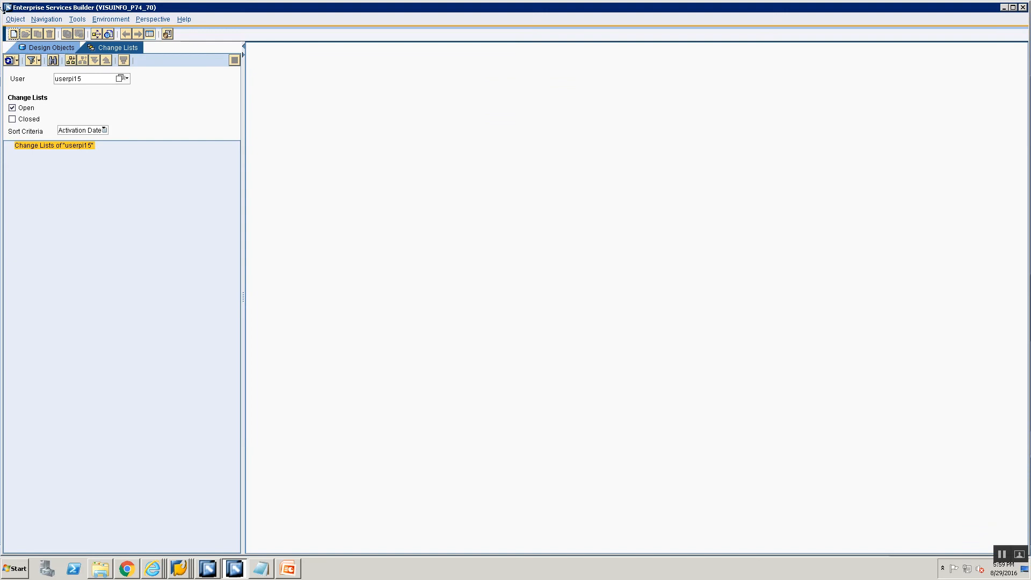
{"action": "left_click", "coordinate": [31, 48]}
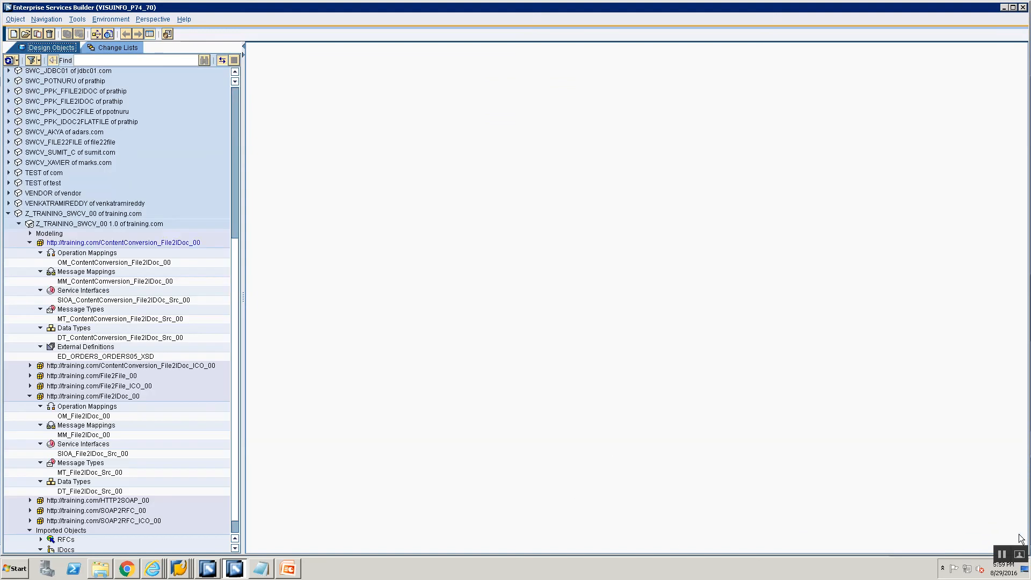
- Switch to the Integration Builder configuration, close the open communication channels and collapse the ContentConversion_File2IDoc_ICO_00 folder
{"action": "mouse_move", "coordinate": [999, 579]}
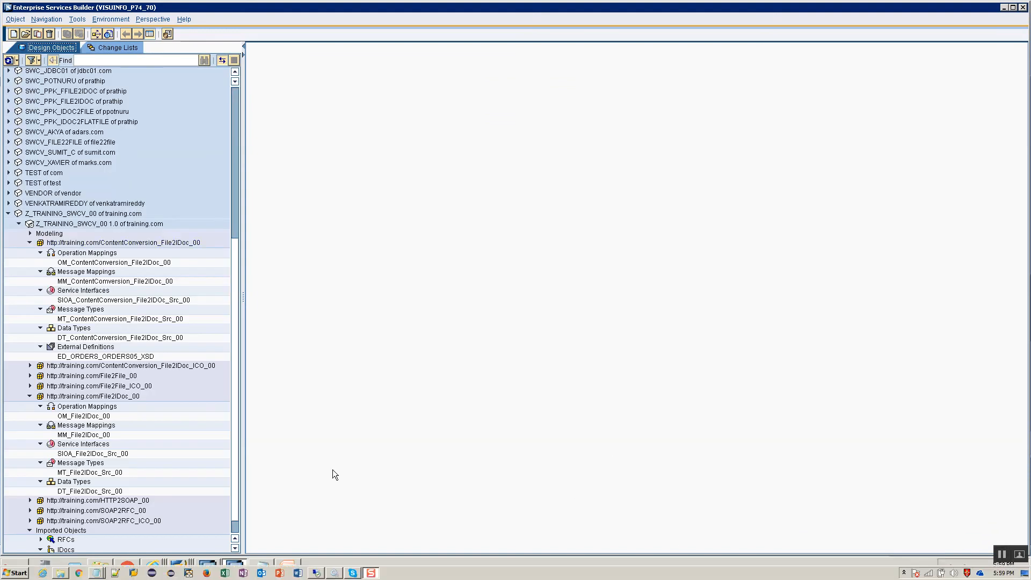
{"action": "key", "text": "alt+Tab"}
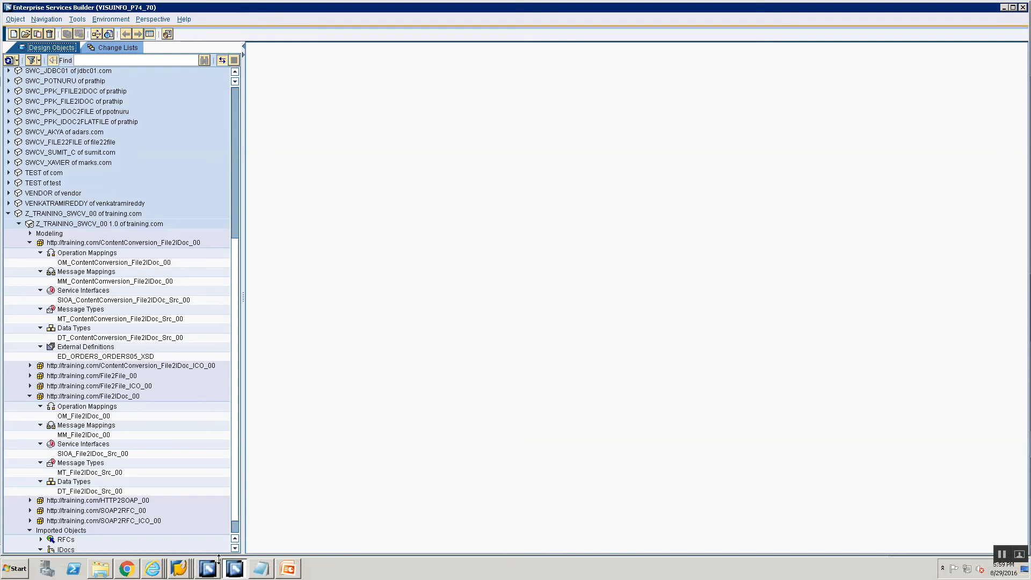
{"action": "left_click", "coordinate": [212, 568]}
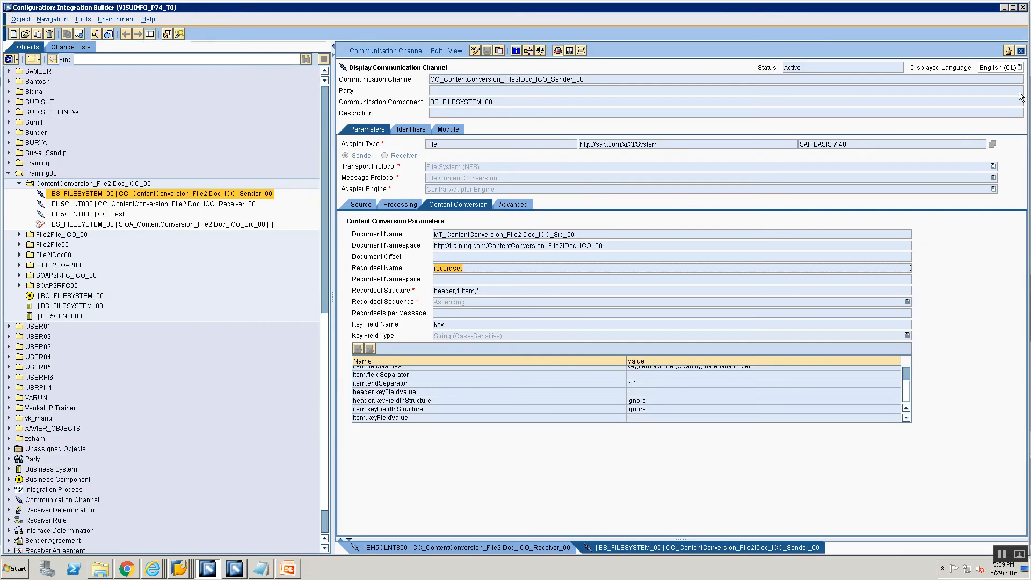
{"action": "left_click", "coordinate": [1020, 50]}
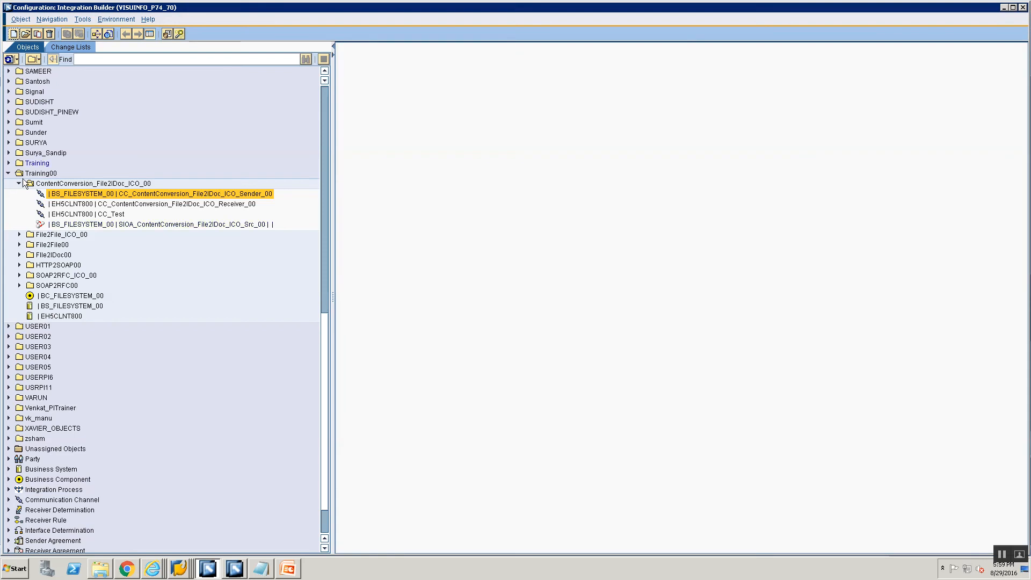
{"action": "left_click", "coordinate": [19, 183]}
- Create a folder named ContentConversion_File2IDoc_00 inside the Training00 folder
{"action": "left_click", "coordinate": [48, 176]}
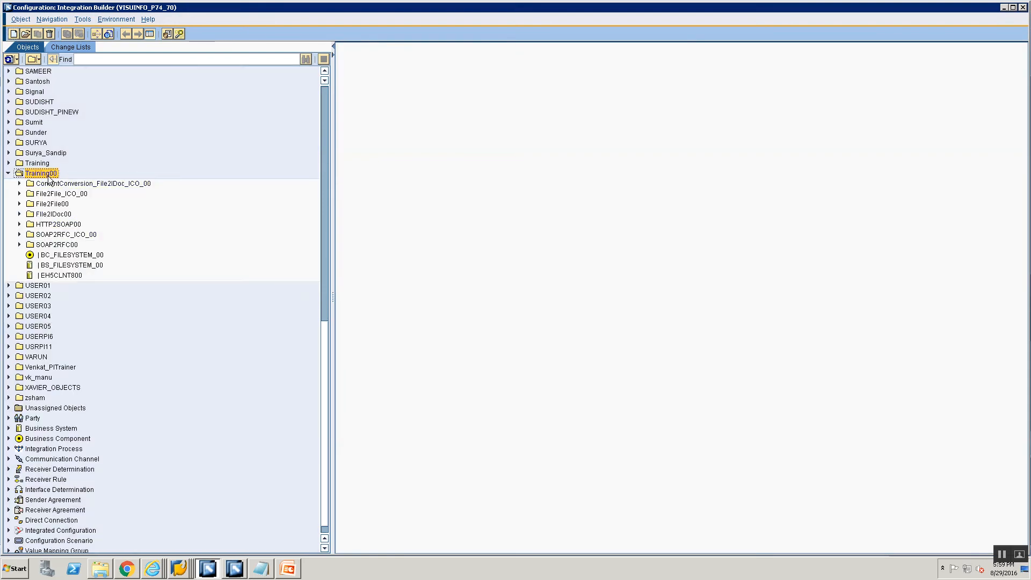
{"action": "right_click", "coordinate": [47, 178]}
{"action": "mouse_move", "coordinate": [75, 217]}
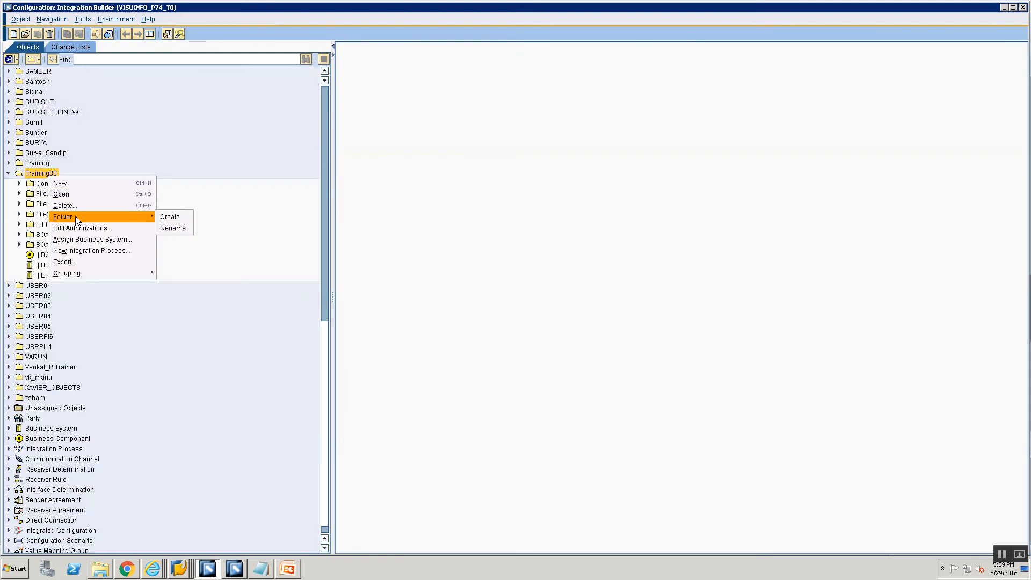
{"action": "left_click", "coordinate": [161, 217]}
{"action": "type", "text": "Co"}
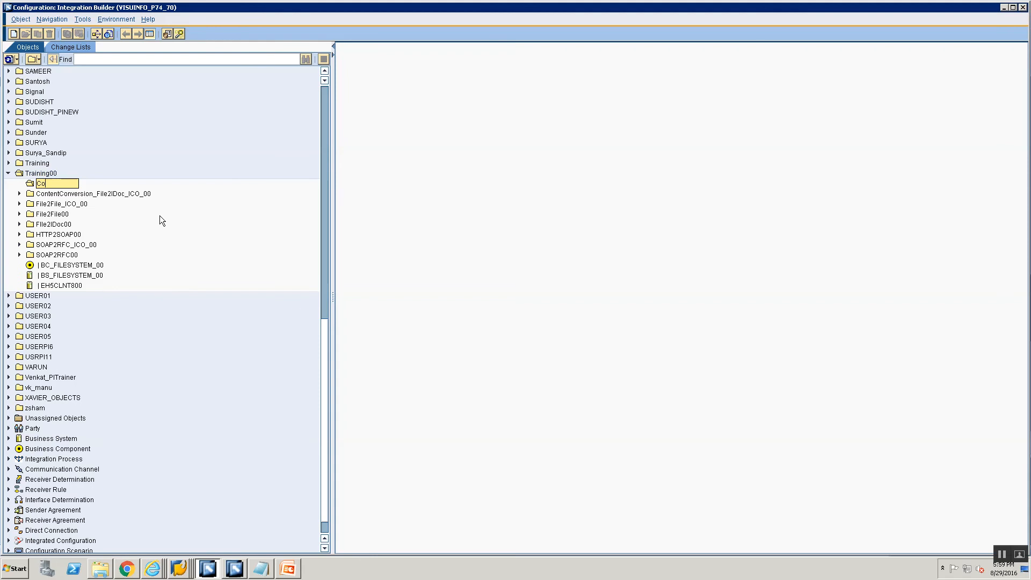
{"action": "type", "text": "ntentConversion_File2IDoc"}
{"action": "key", "text": "BackSpace"}
{"action": "key", "text": "BackSpace"}
{"action": "key", "text": "BackSpace"}
{"action": "type", "text": "oc_00"}
{"action": "key", "text": "Return"}
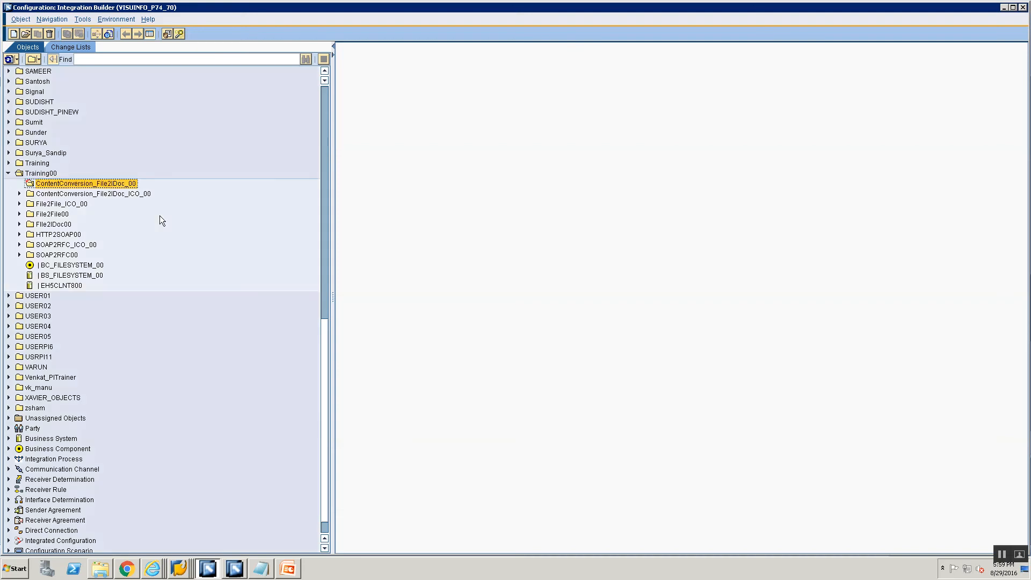
- Start a new communication channel in the ContentConversion_File2IDoc_00 folder with BS_FILESYSTEM_00 as its communication component
{"action": "right_click", "coordinate": [94, 183]}
{"action": "left_click", "coordinate": [106, 189]}
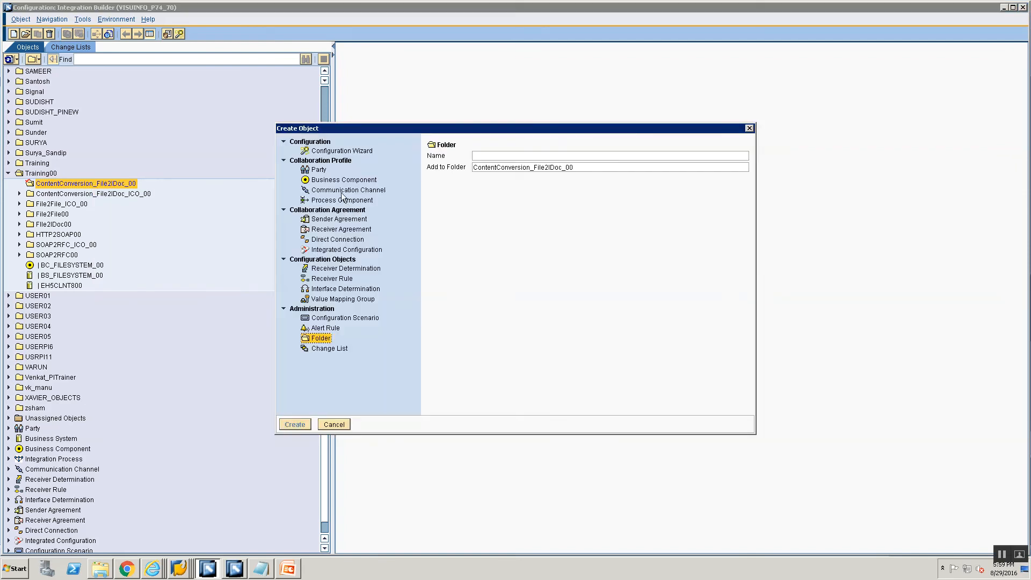
{"action": "left_click", "coordinate": [346, 190]}
{"action": "left_click", "coordinate": [531, 168]}
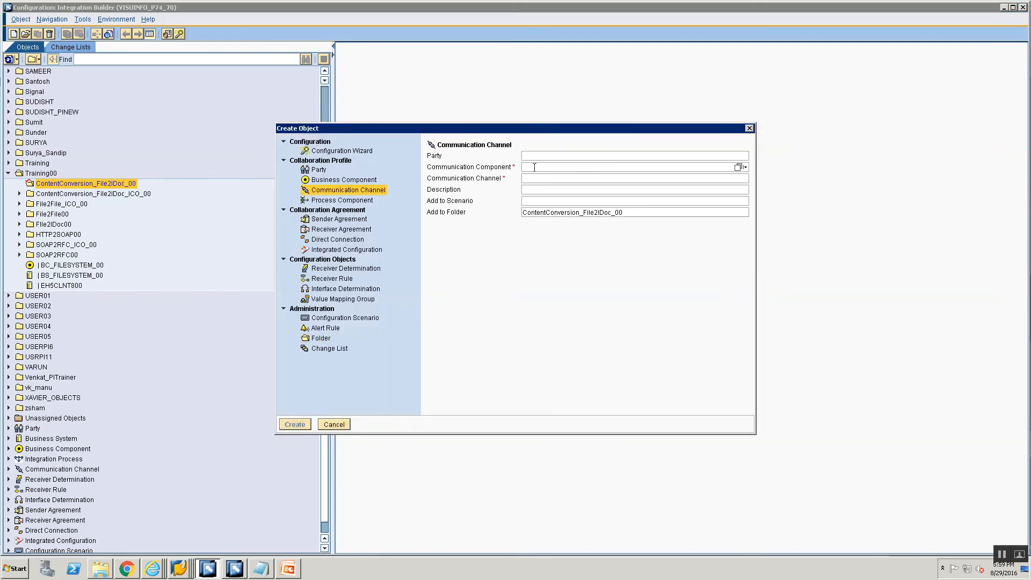
{"action": "type", "text": "BS"}
{"action": "key", "text": "Down"}
{"action": "key", "text": "Down"}
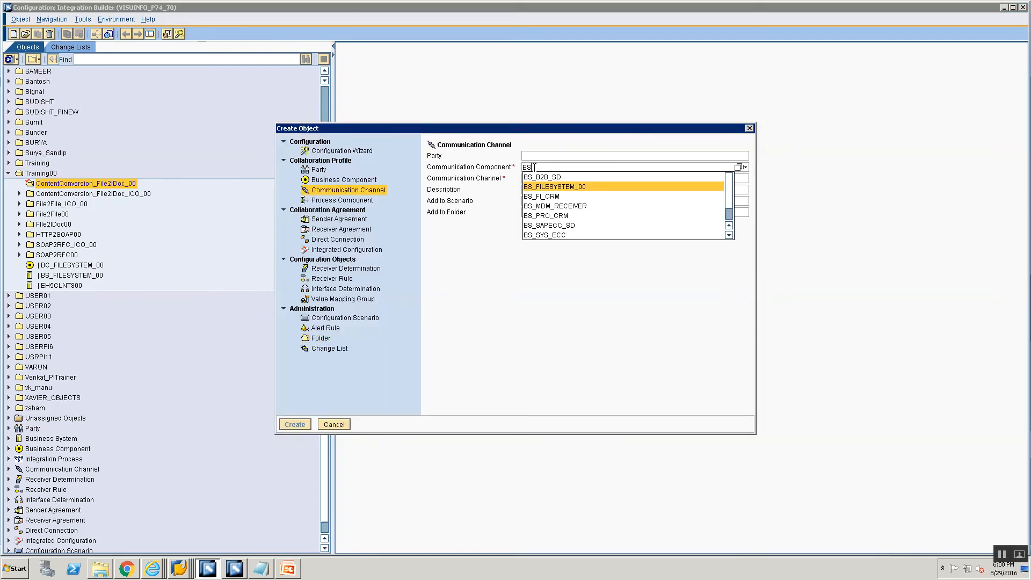
{"action": "key", "text": "Return"}
- Name the communication channel CC_ContentConversion_File2IDoc_Sender_00 and create it
{"action": "type", "text": "CC"}
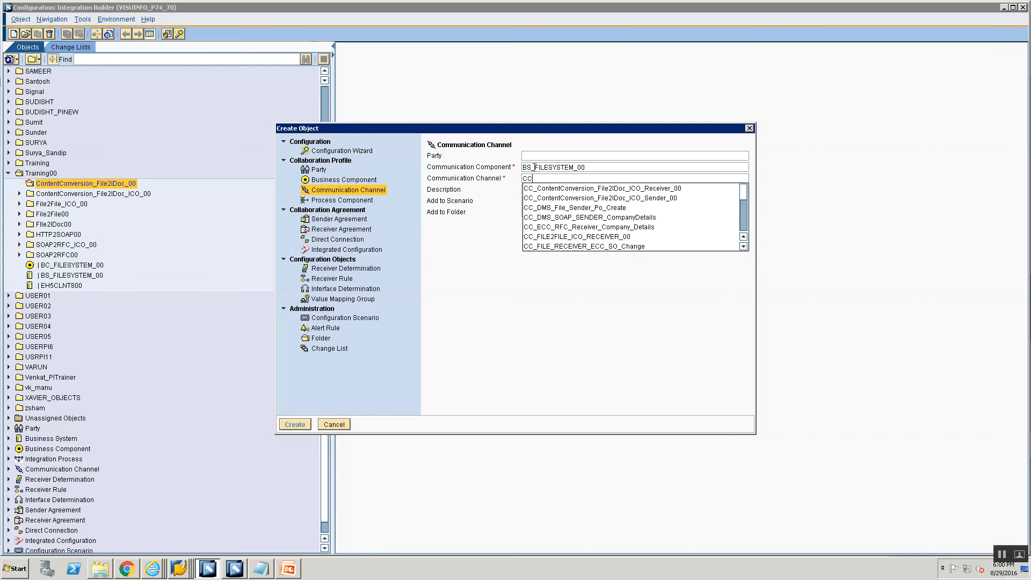
{"action": "type", "text": "_Conten"}
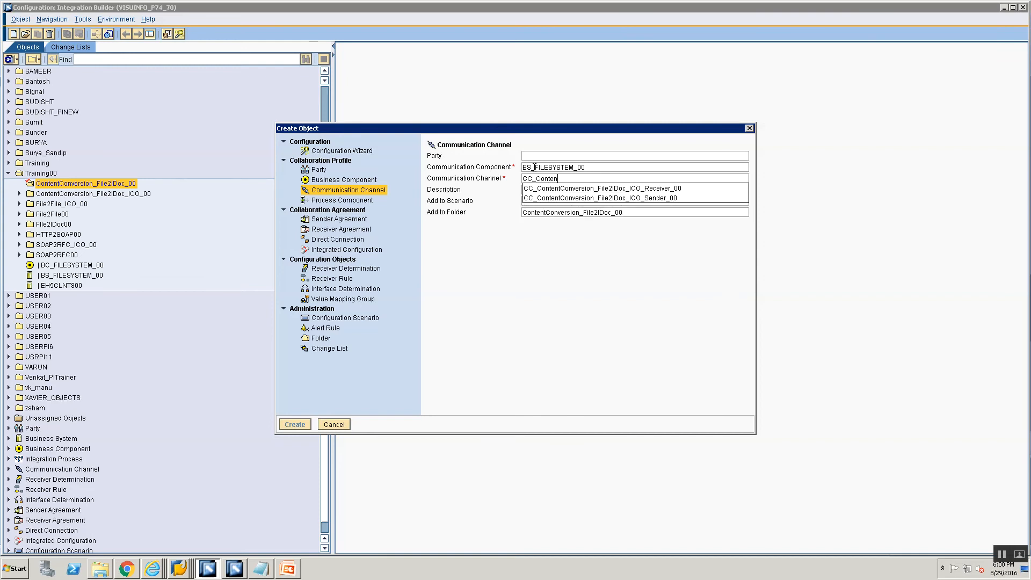
{"action": "key", "text": "Down"}
{"action": "key", "text": "Down"}
{"action": "key", "text": "Return"}
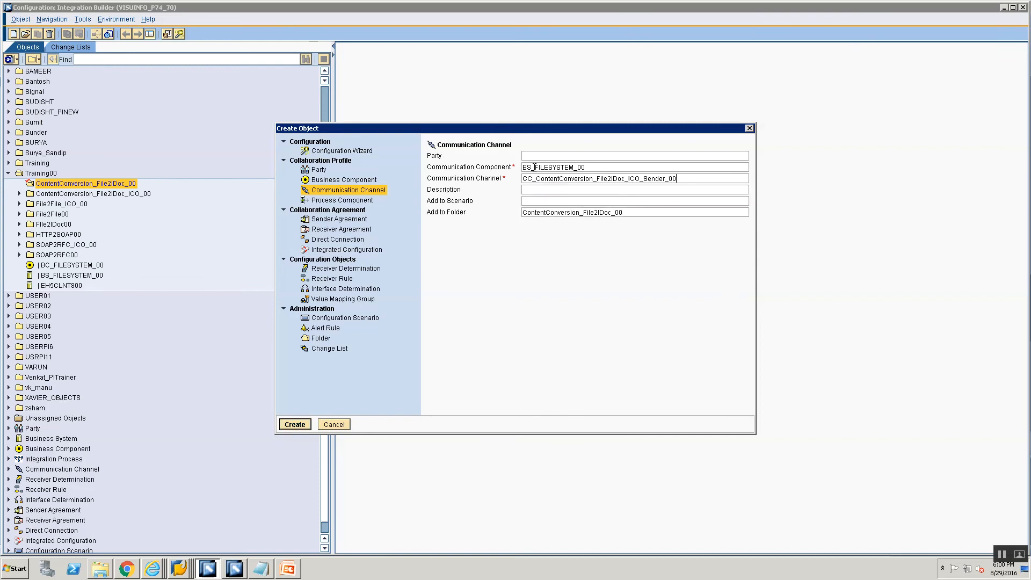
{"action": "key", "text": "BackSpace"}
{"action": "key", "text": "BackSpace"}
{"action": "key", "text": "BackSpace"}
{"action": "key", "text": "BackSpace"}
{"action": "key", "text": "Return"}
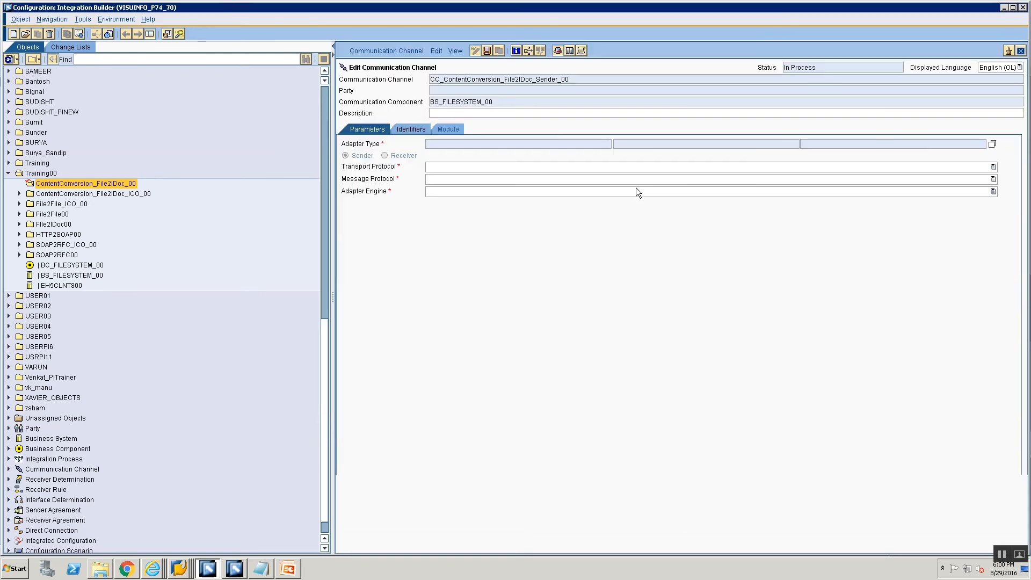
- Set the channel's adapter type to File from SAP BASIS 7.40 and its message protocol to File Content Conversion
{"action": "left_click", "coordinate": [992, 144]}
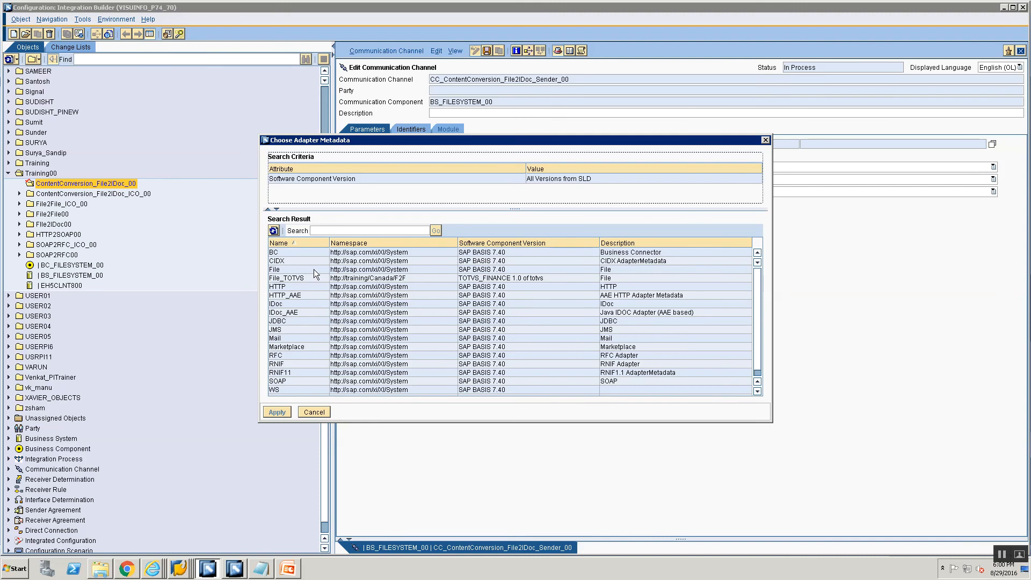
{"action": "left_click", "coordinate": [313, 269]}
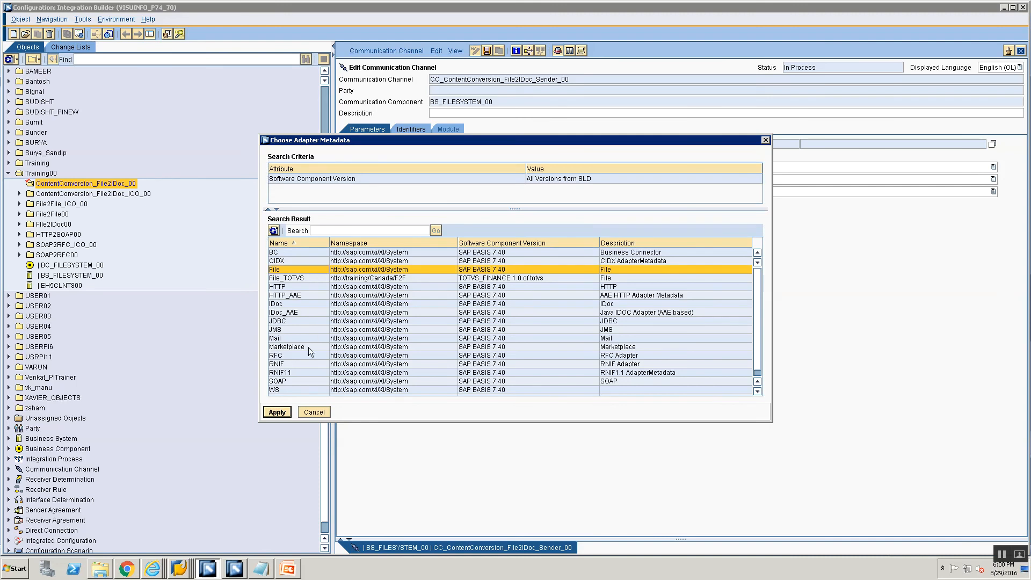
{"action": "left_click", "coordinate": [276, 413]}
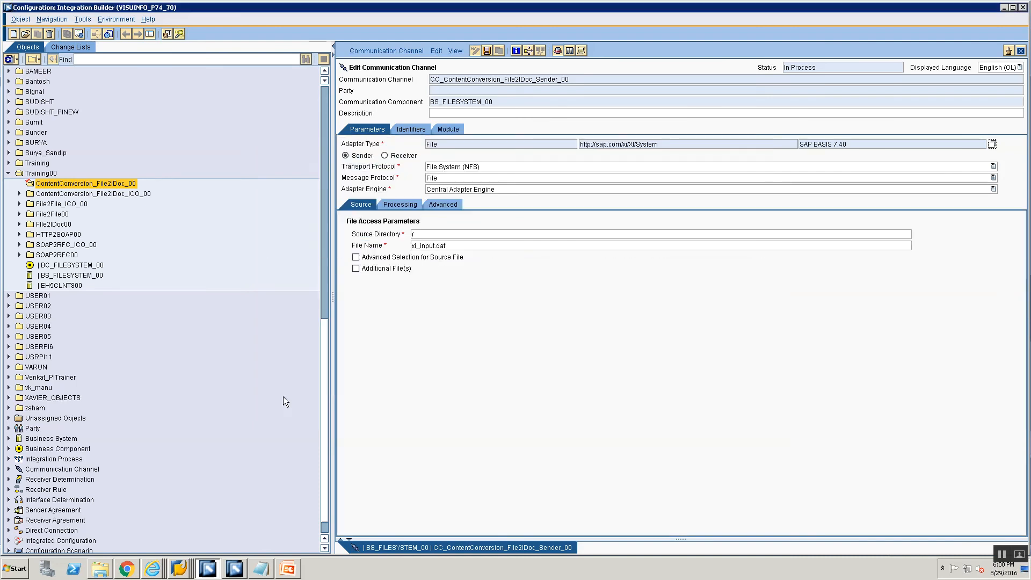
{"action": "left_click", "coordinate": [431, 180]}
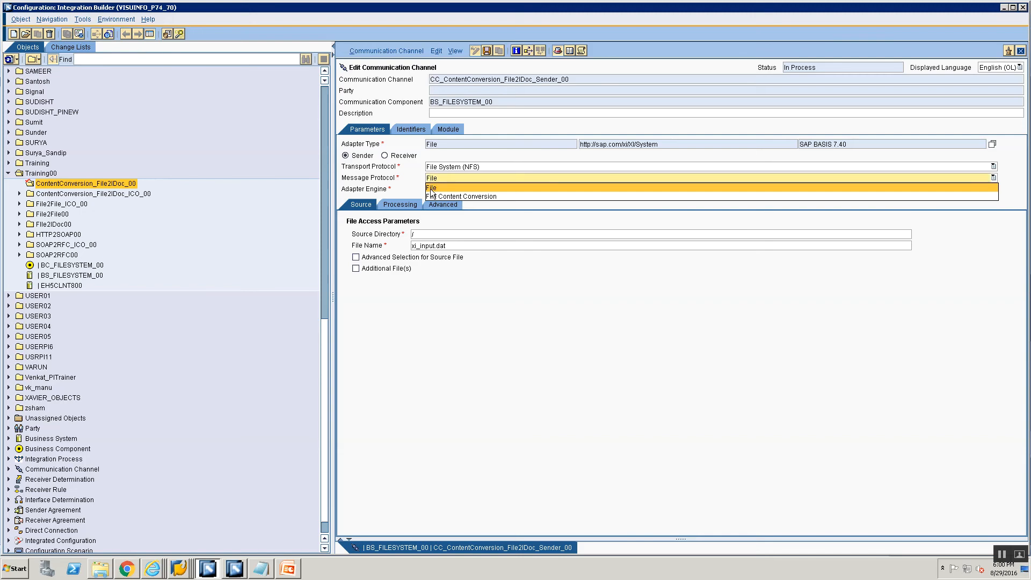
{"action": "left_click", "coordinate": [435, 196]}
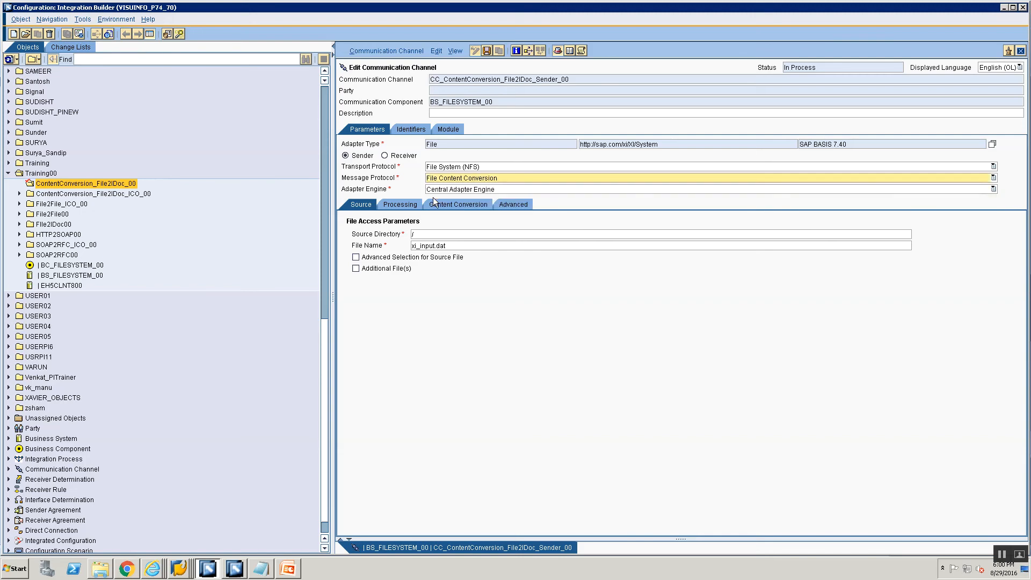
- Close the File2IDoc_ICO.csv Notepad window and copy the VISUINFO network path from cg3z.txt in the Training folder
{"action": "left_click", "coordinate": [173, 574]}
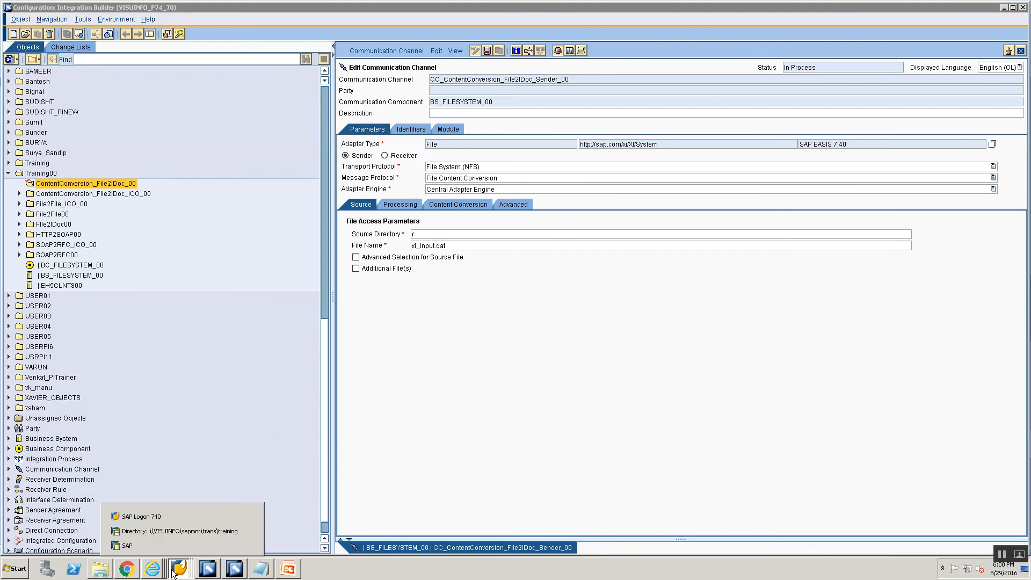
{"action": "left_click", "coordinate": [256, 571]}
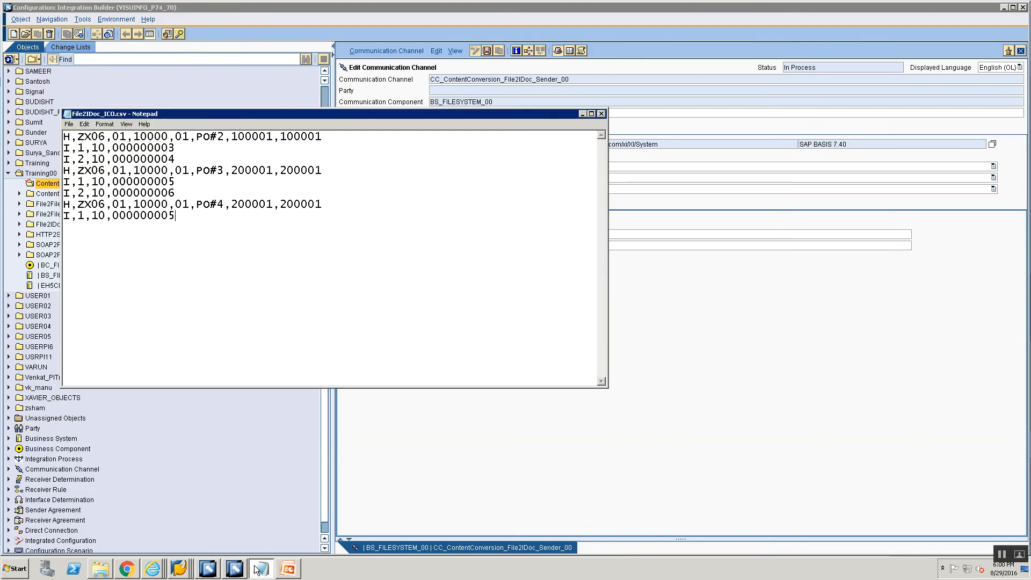
{"action": "right_click", "coordinate": [257, 571]}
{"action": "left_click", "coordinate": [246, 542]}
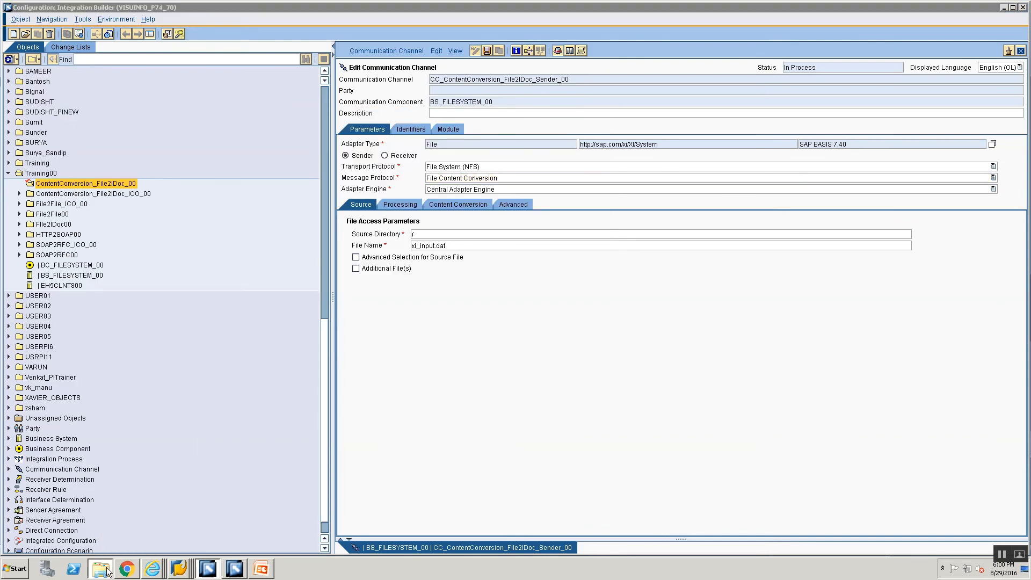
{"action": "left_click", "coordinate": [110, 570]}
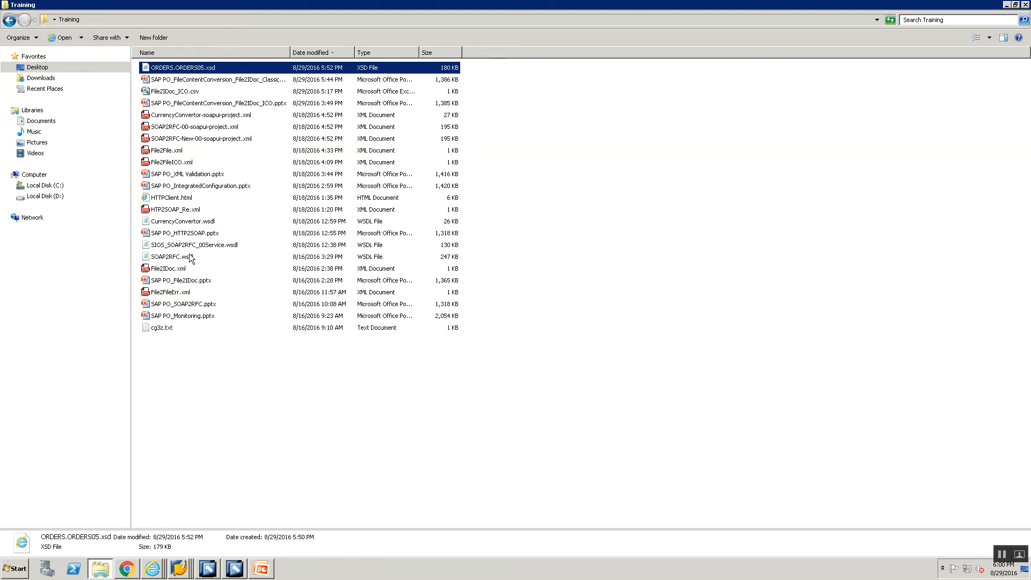
{"action": "double_click", "coordinate": [166, 327]}
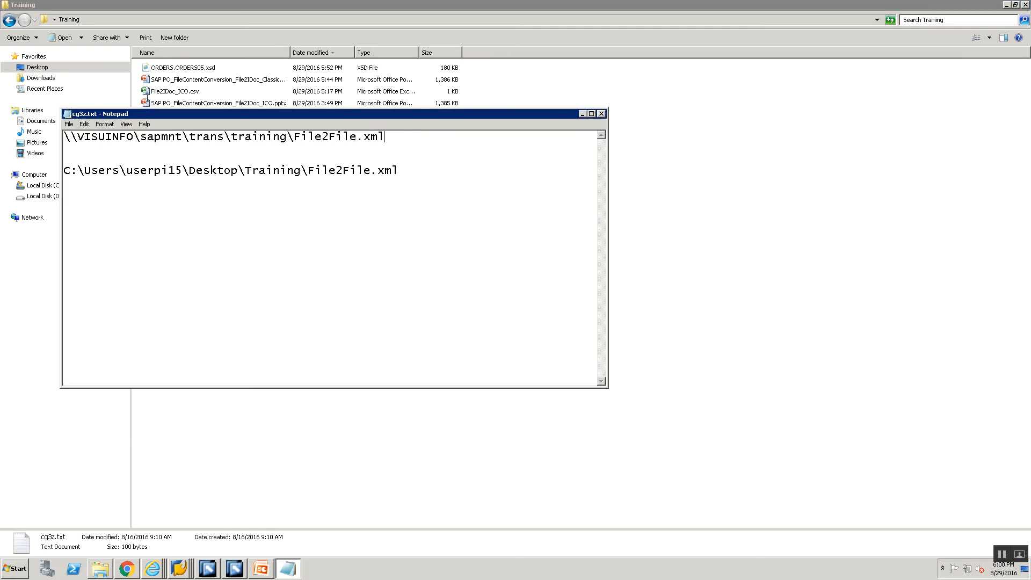
{"action": "left_click_drag", "start_coordinate": [385, 136], "coordinate": [63, 136]}
{"action": "key", "text": "alt+Tab"}
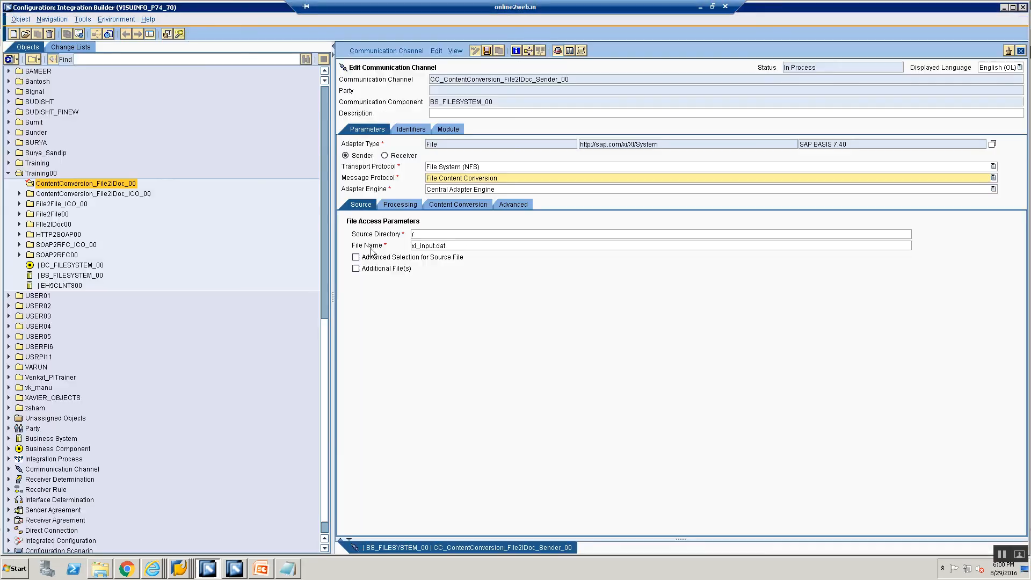
- Set the channel's source directory to \\VISUINFO\sapmnt\trans\training\ using the copied path without the file name
{"action": "left_click", "coordinate": [435, 238]}
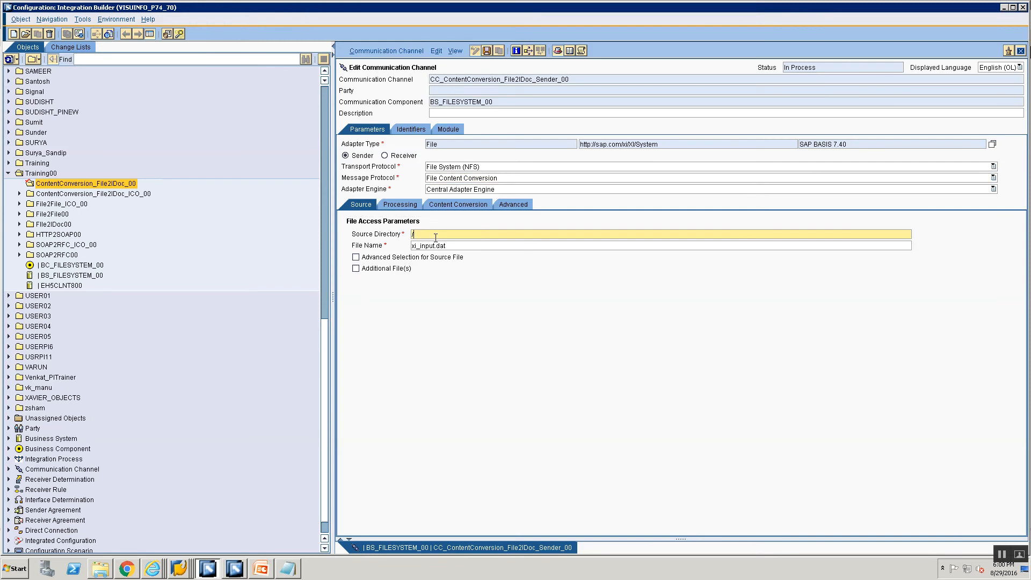
{"action": "type", "text": "\\\\VISUINFO\\sapmnt\\trans\\training\\File2File00"}
{"action": "key", "text": "BackSpace"}
{"action": "key", "text": "BackSpace"}
{"action": "key", "text": "BackSpace"}
{"action": "key", "text": "BackSpace"}
{"action": "key", "text": "BackSpace"}
{"action": "key", "text": "BackSpace"}
{"action": "key", "text": "BackSpace"}
{"action": "key", "text": "BackSpace"}
{"action": "key", "text": "Tab"}
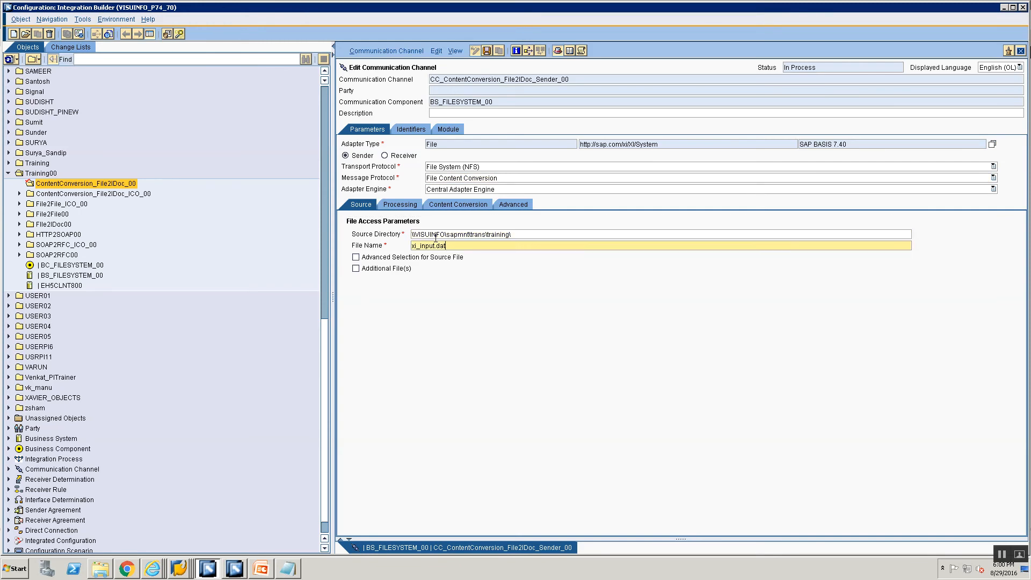
- Replace the default source file name with File2IDoc_Classical.txt
{"action": "key", "text": "Delete"}
{"action": "key", "text": "Delete"}
{"action": "key", "text": "Delete"}
{"action": "key", "text": "Delete"}
{"action": "key", "text": "Delete"}
{"action": "key", "text": "Delete"}
{"action": "key", "text": "Delete"}
{"action": "key", "text": "Delete"}
{"action": "key", "text": "Delete"}
{"action": "key", "text": "Delete"}
{"action": "key", "text": "Delete"}
{"action": "key", "text": "Delete"}
{"action": "type", "text": "Fil2"}
{"action": "key", "text": "BackSpace"}
{"action": "key", "text": "BackSpace"}
{"action": "key", "text": "BackSpace"}
{"action": "type", "text": "ile2IDoc"}
{"action": "left_click", "coordinate": [95, 570]}
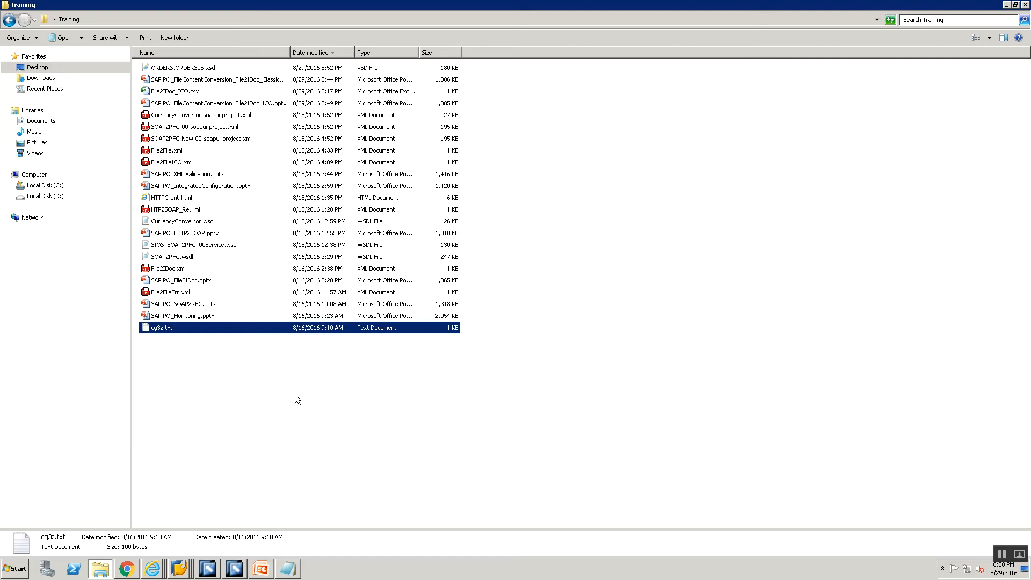
{"action": "key", "text": "alt+Tab"}
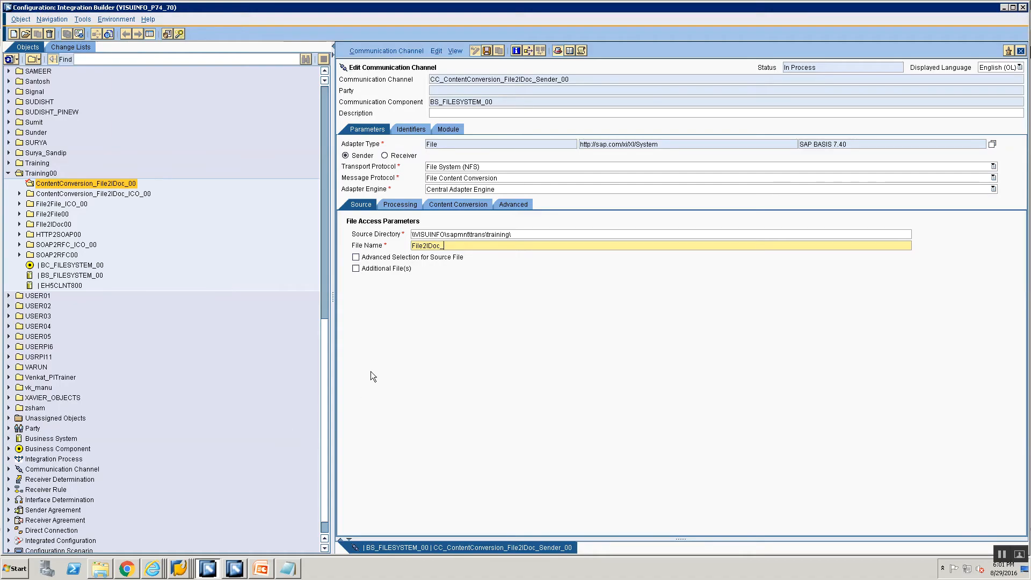
{"action": "type", "text": "Fixed"}
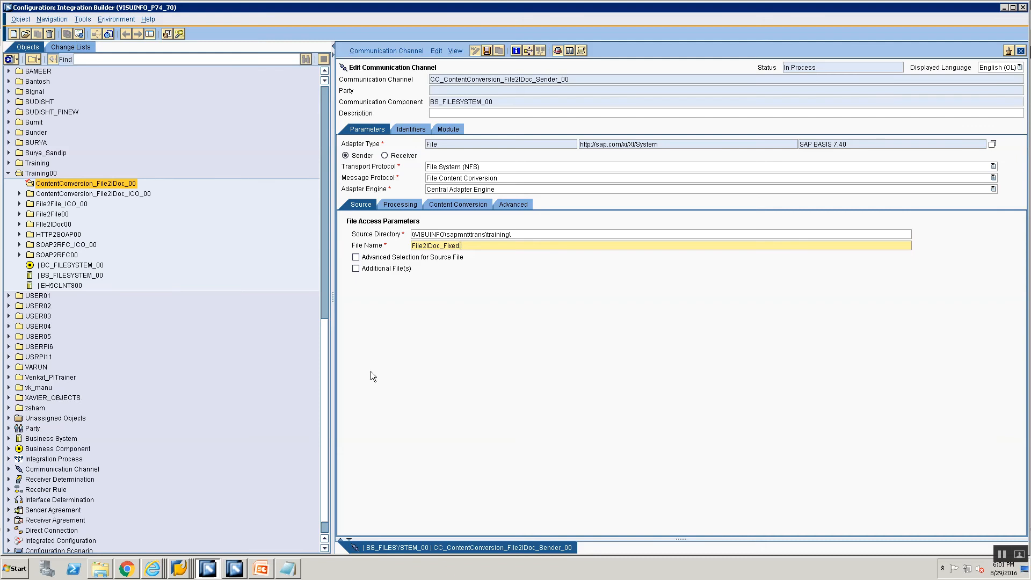
{"action": "type", "text": ".txt"}
{"action": "key", "text": "BackSpace"}
{"action": "key", "text": "BackSpace"}
{"action": "key", "text": "BackSpace"}
{"action": "key", "text": "BackSpace"}
{"action": "key", "text": "BackSpace"}
{"action": "key", "text": "BackSpace"}
{"action": "key", "text": "BackSpace"}
{"action": "key", "text": "BackSpace"}
{"action": "type", "text": "Classical.txt"}
- Save the sender channel and dismiss its check result and the processing log
{"action": "key", "text": "F7"}
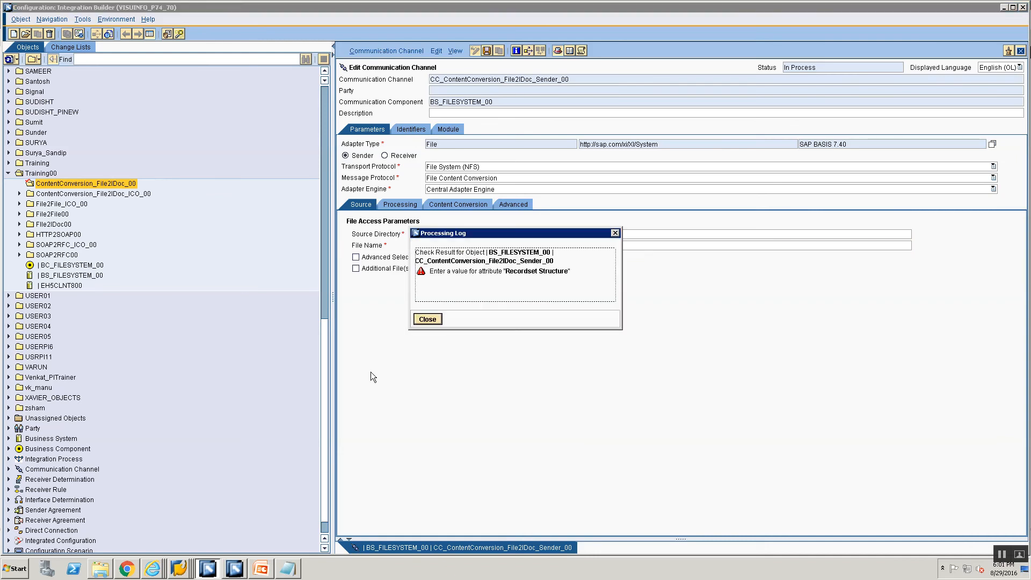
{"action": "left_click", "coordinate": [418, 322]}
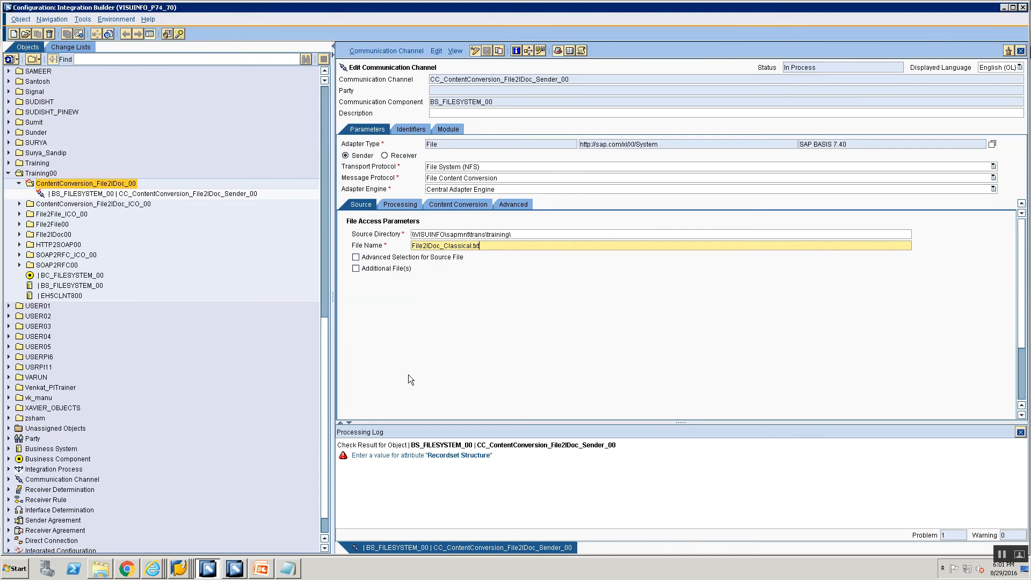
{"action": "left_click", "coordinate": [1020, 432]}
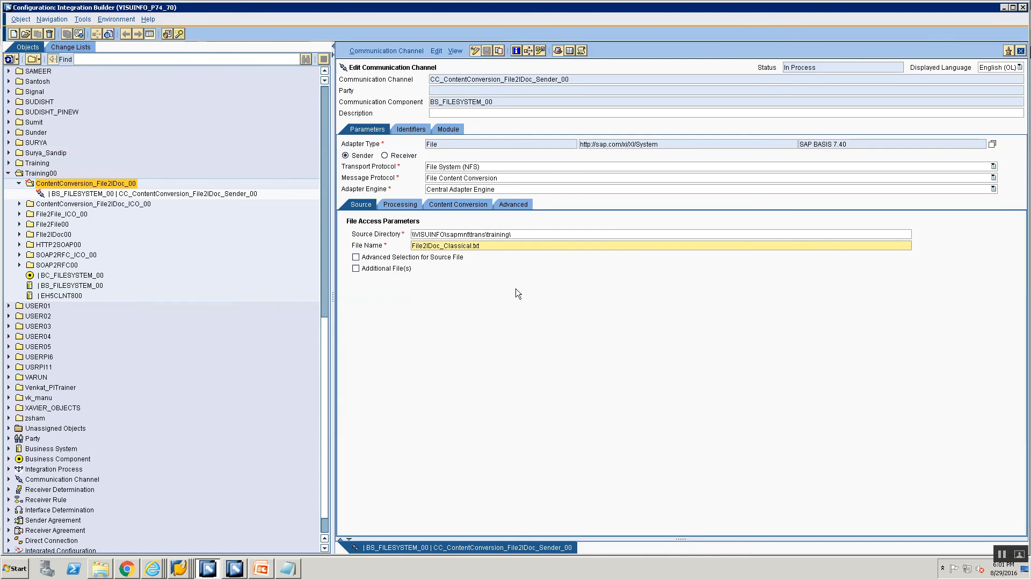
- Set the sender channel's processing mode to Delete
{"action": "left_click", "coordinate": [395, 204]}
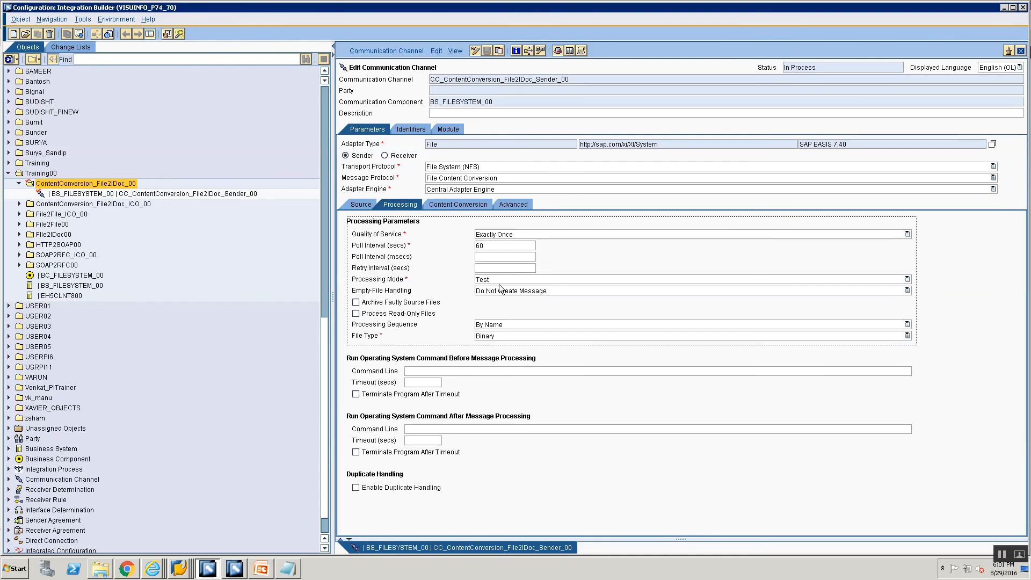
{"action": "left_click", "coordinate": [499, 279]}
{"action": "left_click", "coordinate": [502, 305]}
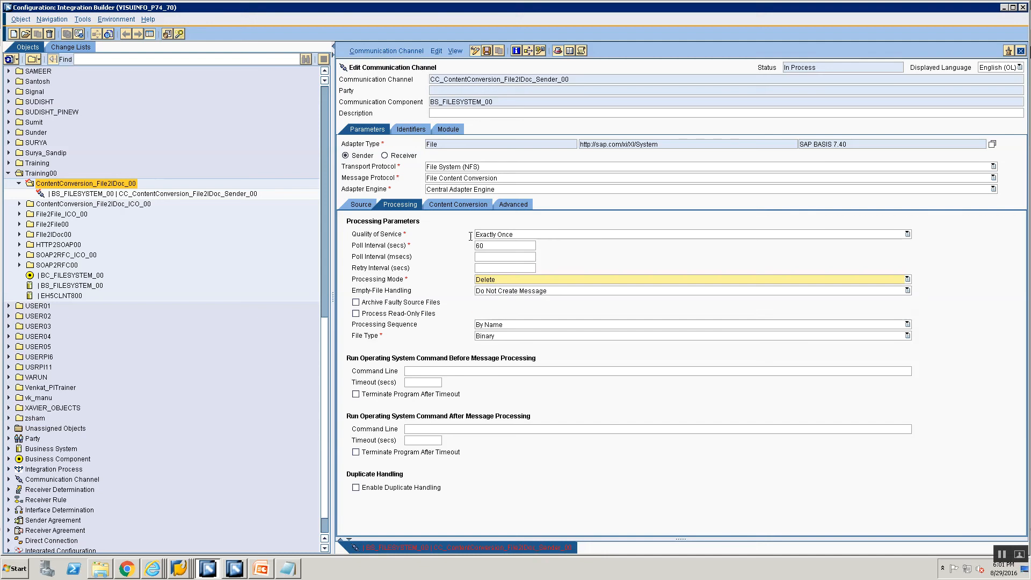
- Copy the name of message type MT_ContentConversion_File2IDoc_Src_00 from Enterprise Services Builder and return to the channel's content conversion parameters in Integration Builder
{"action": "left_click", "coordinate": [457, 204]}
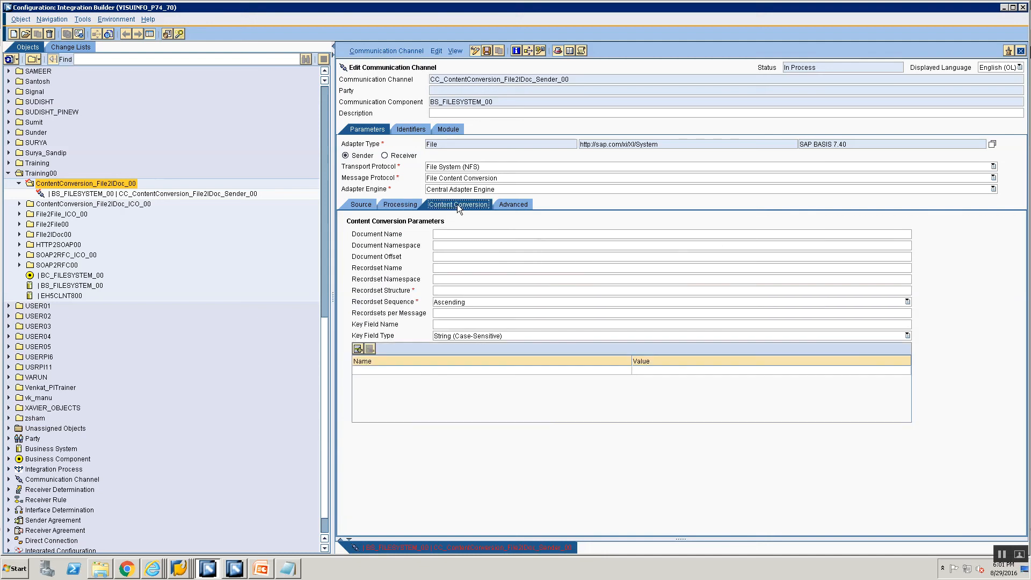
{"action": "left_click", "coordinate": [452, 237]}
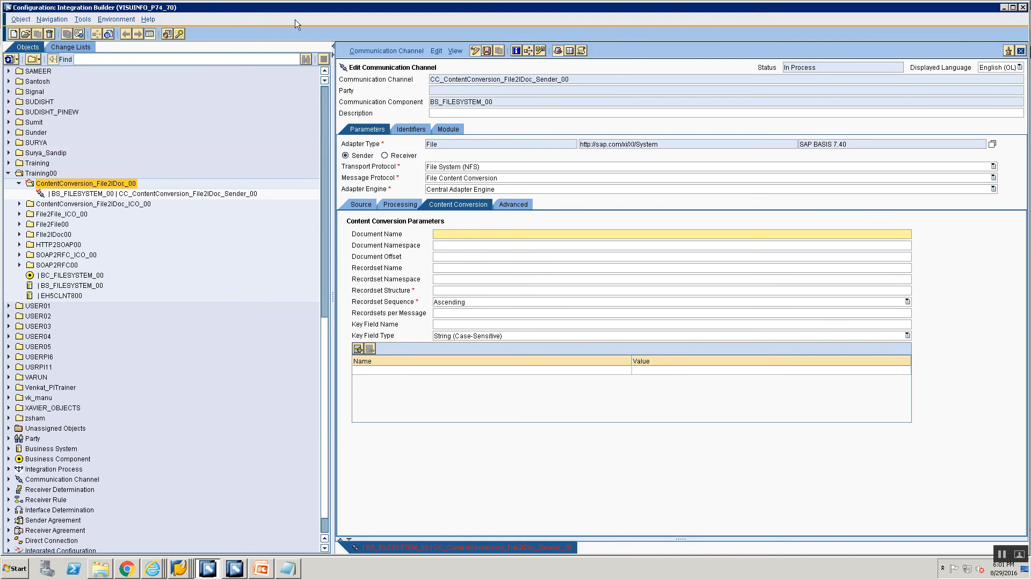
{"action": "key", "text": "alt+Tab"}
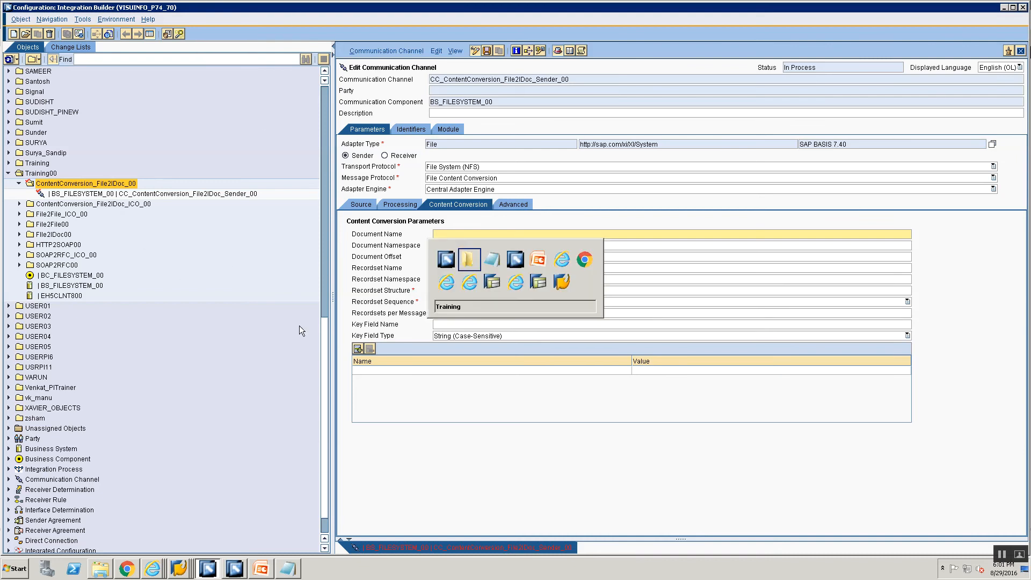
{"action": "key", "text": "Tab"}
{"action": "key", "text": "Tab"}
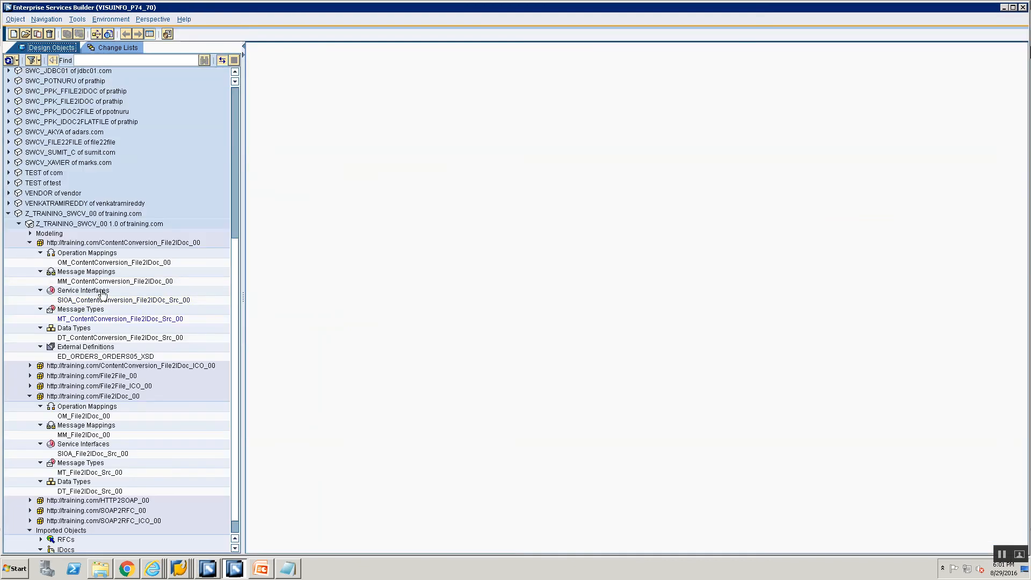
{"action": "double_click", "coordinate": [83, 319]}
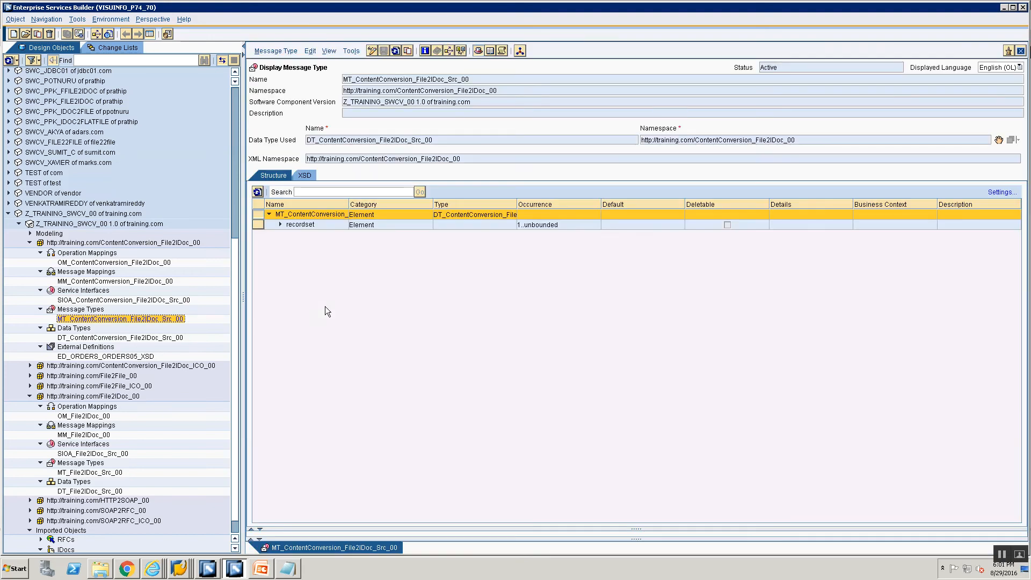
{"action": "left_click", "coordinate": [30, 396]}
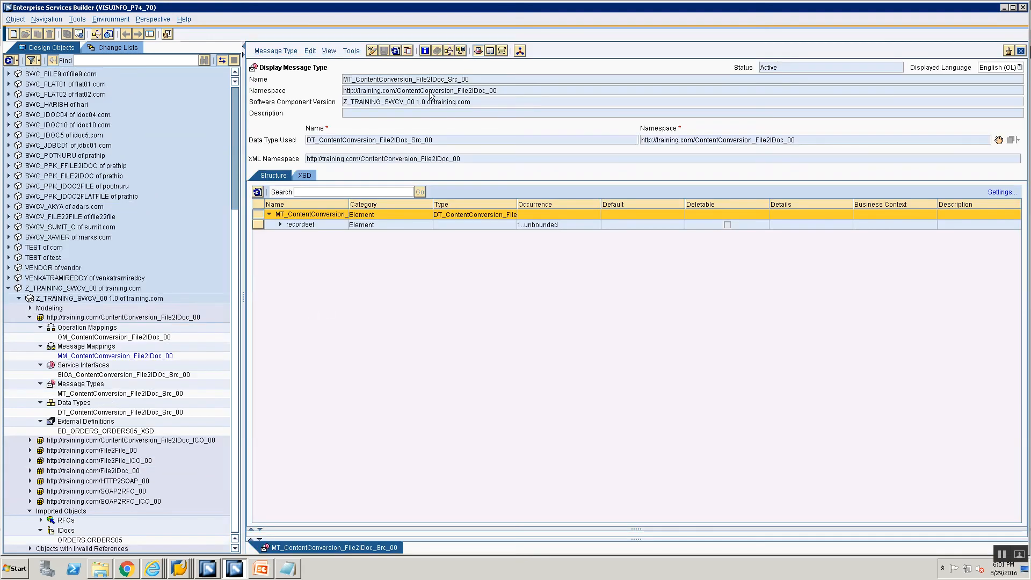
{"action": "left_click", "coordinate": [482, 80]}
{"action": "key", "text": "ctrl+c"}
{"action": "key", "text": "alt+Tab"}
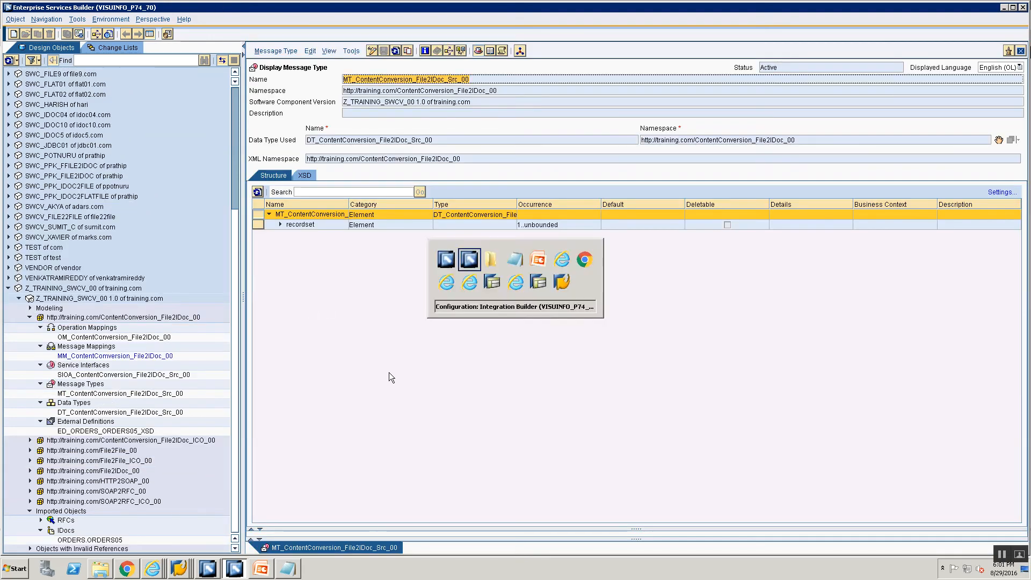
{"action": "left_click", "coordinate": [483, 235]}
{"action": "key", "text": "ctrl+v"}
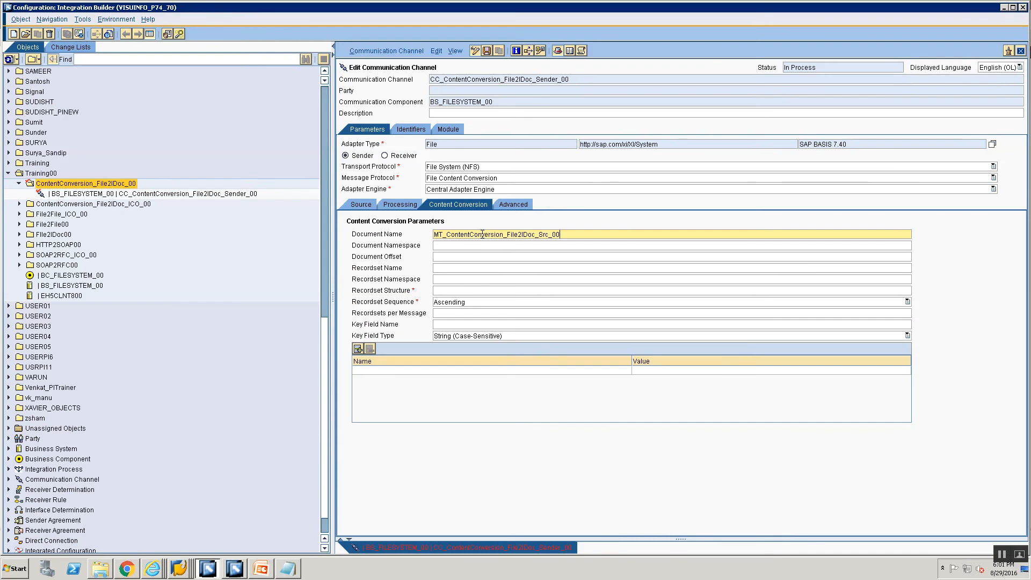
{"action": "key", "text": "alt+Tab"}
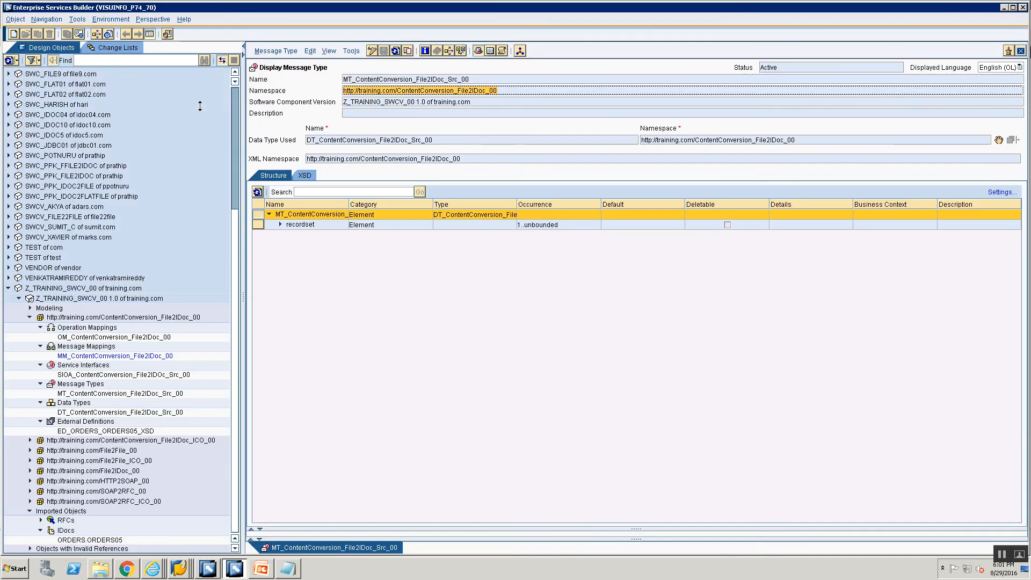
{"action": "key", "text": "alt+Tab"}
{"action": "left_click", "coordinate": [436, 246]}
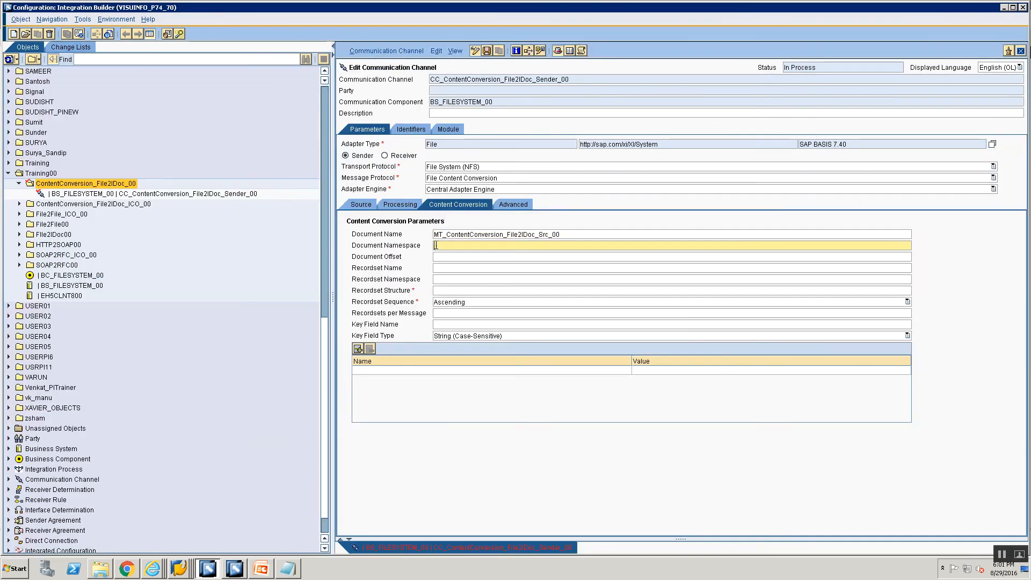
{"action": "type", "text": "http://training.com/ContentConversion_File2IDoc_00"}
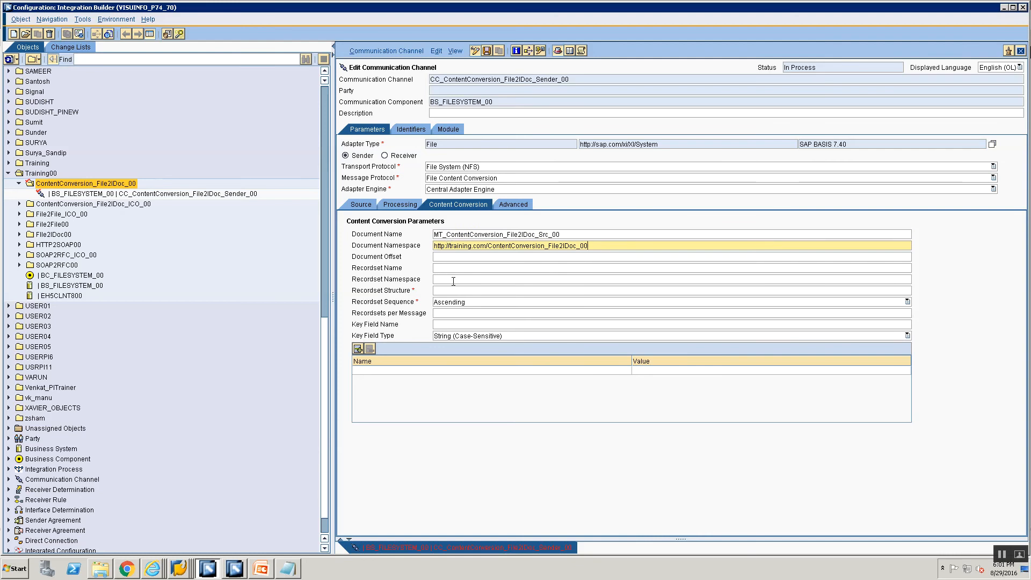
- Expand the message type's recordset node in Enterprise Services Builder and set the channel's recordset name to recordset in Integration Builder
{"action": "key", "text": "alt+Tab"}
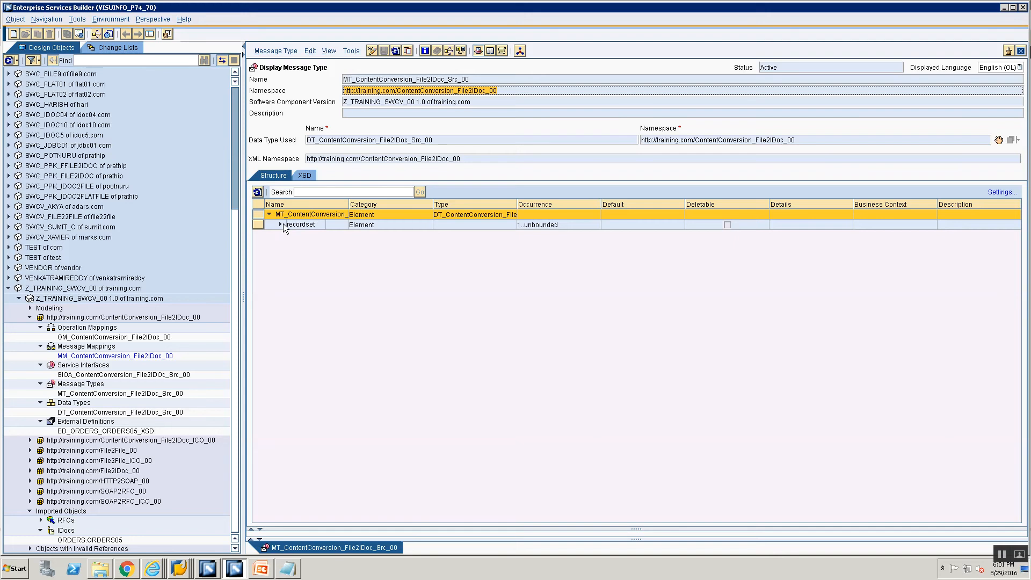
{"action": "left_click", "coordinate": [280, 225]}
{"action": "key", "text": "alt+Tab"}
{"action": "left_click", "coordinate": [457, 268]}
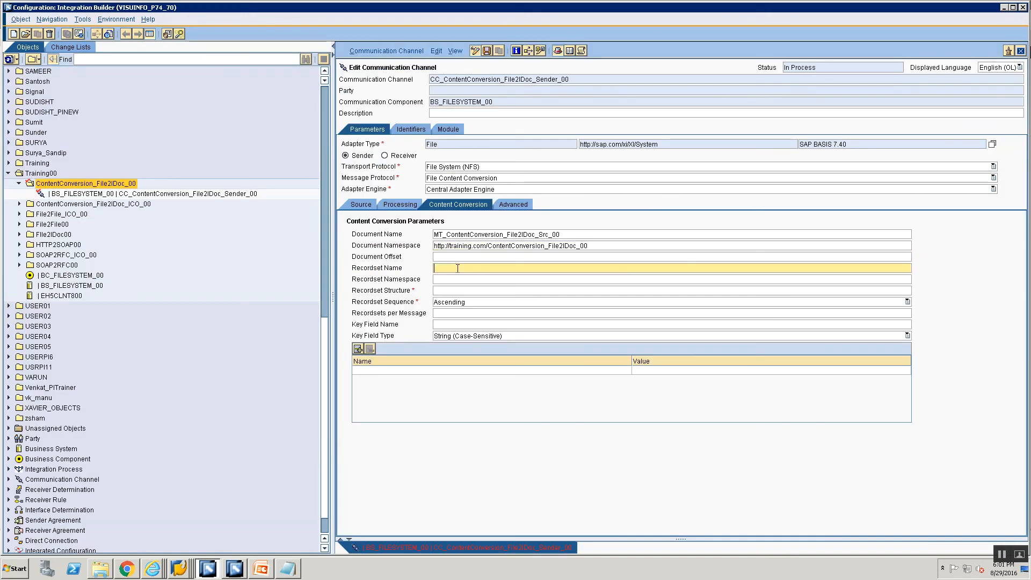
{"action": "type", "text": "recordset"}
{"action": "key", "text": "Tab"}
{"action": "key", "text": "Tab"}
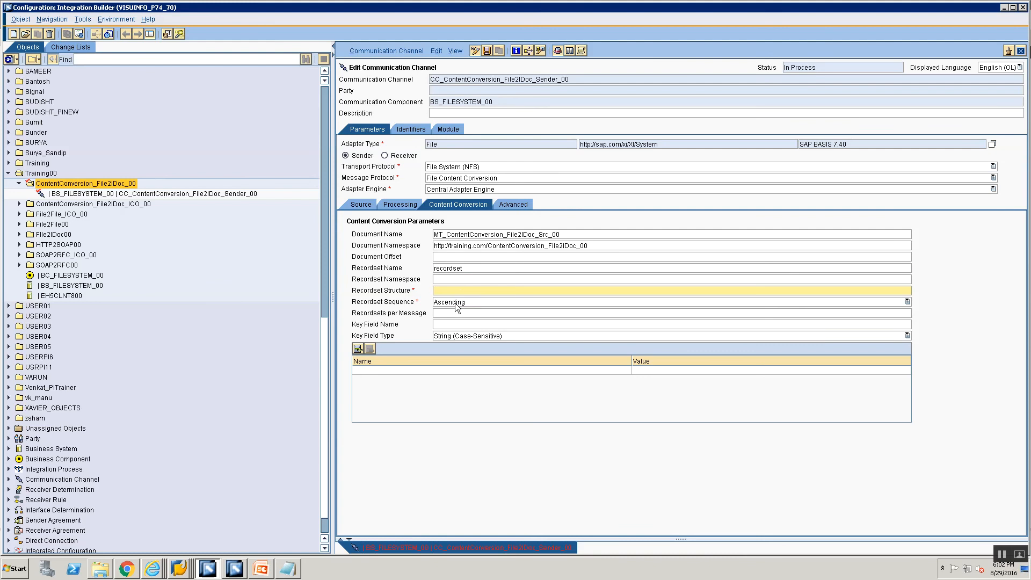
- Set the recordset structure to header,1,item,* according to the message type's nodes, and the key field name to key
{"action": "key", "text": "alt+Tab"}
{"action": "key", "text": "alt+Tab"}
{"action": "type", "text": "header,1,"}
{"action": "key", "text": "alt+Tab"}
{"action": "key", "text": "alt+Tab"}
{"action": "type", "text": "item,"}
{"action": "left_click", "coordinate": [467, 325]}
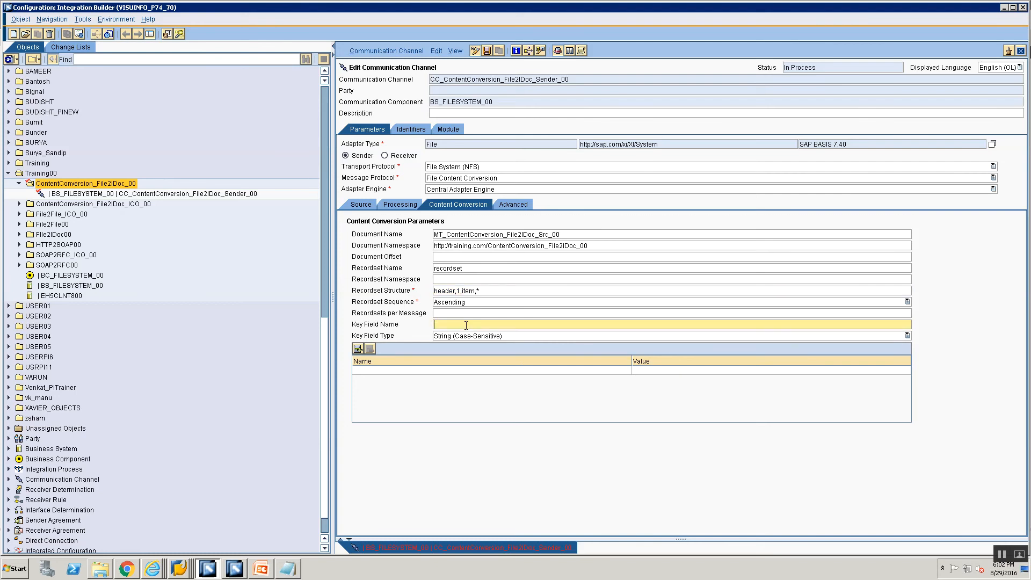
{"action": "type", "text": "key"}
- Add the conversion parameter header.fieldNames with key as its first field, and expand the message type's header node in Enterprise Services Builder
{"action": "left_click", "coordinate": [426, 371]}
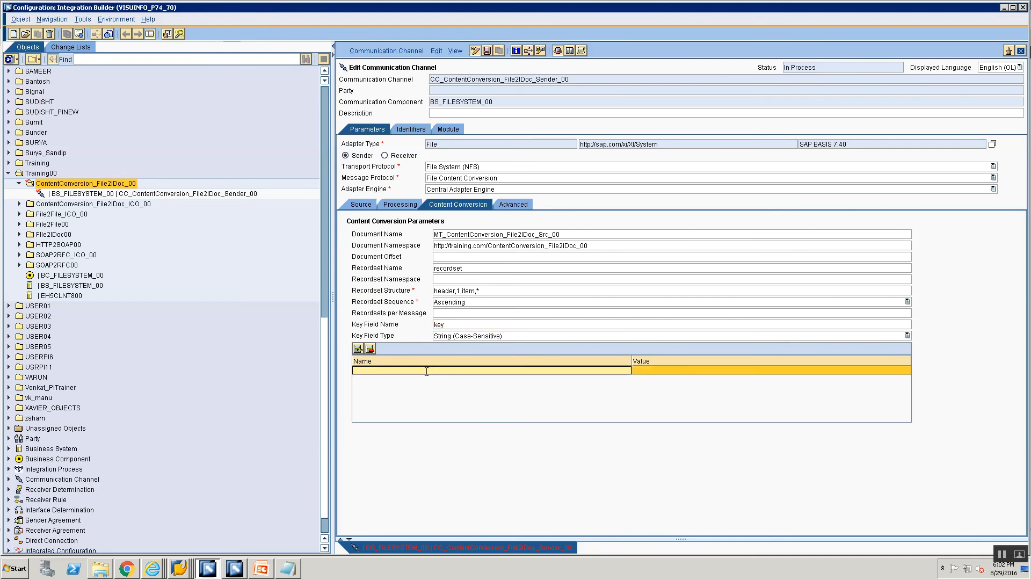
{"action": "type", "text": "header.fieldNames"}
{"action": "left_click", "coordinate": [653, 371]}
{"action": "key", "text": "alt+Tab"}
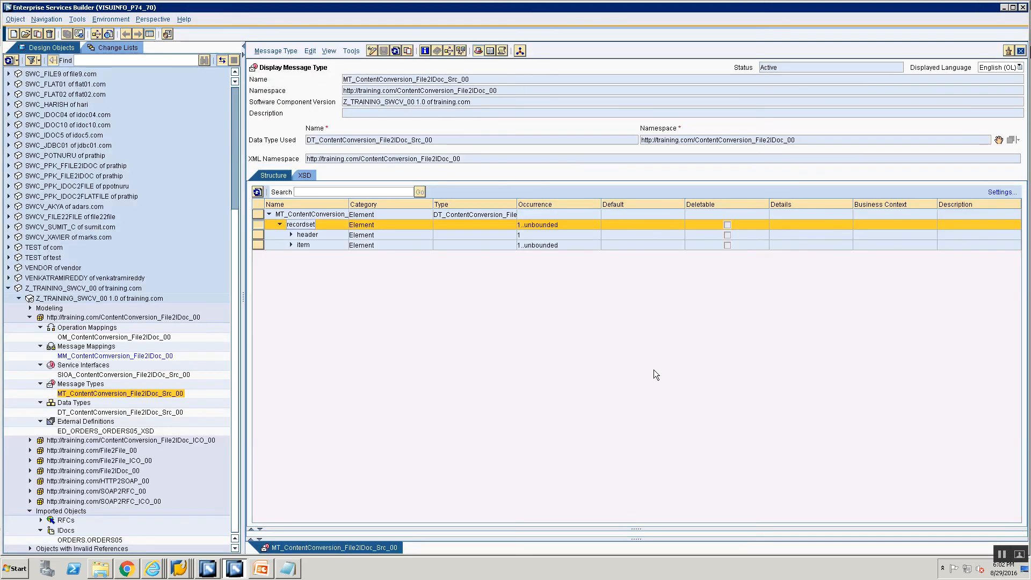
{"action": "left_click", "coordinate": [291, 235]}
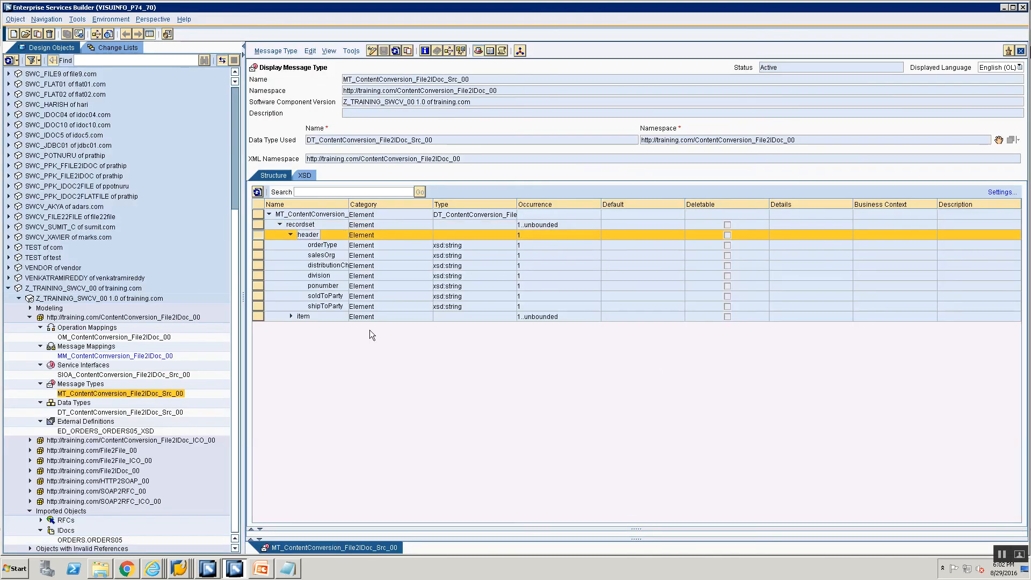
{"action": "key", "text": "alt+Tab"}
{"action": "type", "text": "key"}
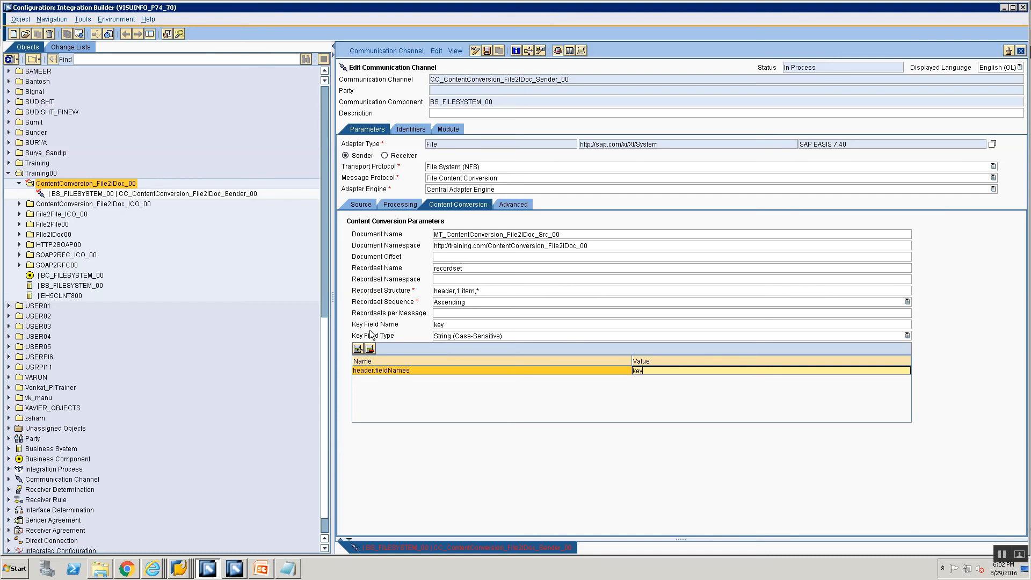
- Check the input file layout in the PowerPoint slides and append orderType to the header.fieldNames value in Integration Builder
{"action": "key", "text": "alt+Tab"}
{"action": "key", "text": "alt+Tab"}
{"action": "key", "text": "alt+Tab"}
{"action": "key", "text": "alt+Tab"}
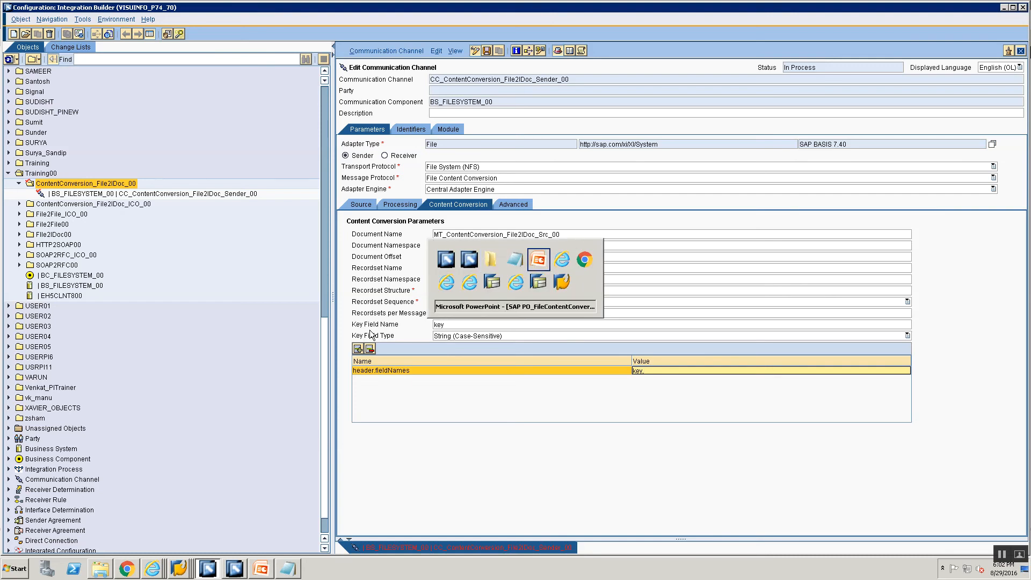
{"action": "left_click", "coordinate": [53, 150]}
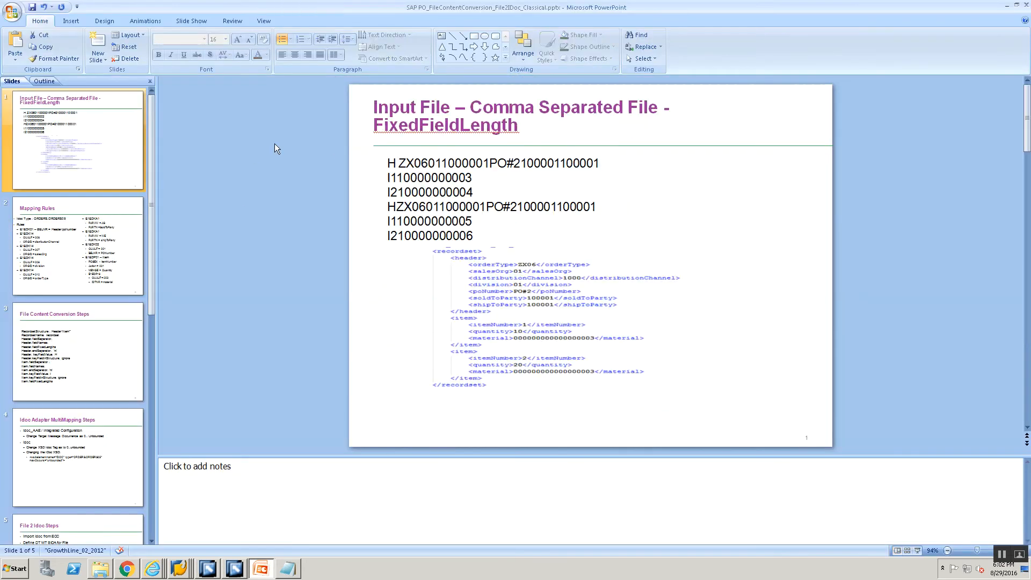
{"action": "key", "text": "alt+Tab"}
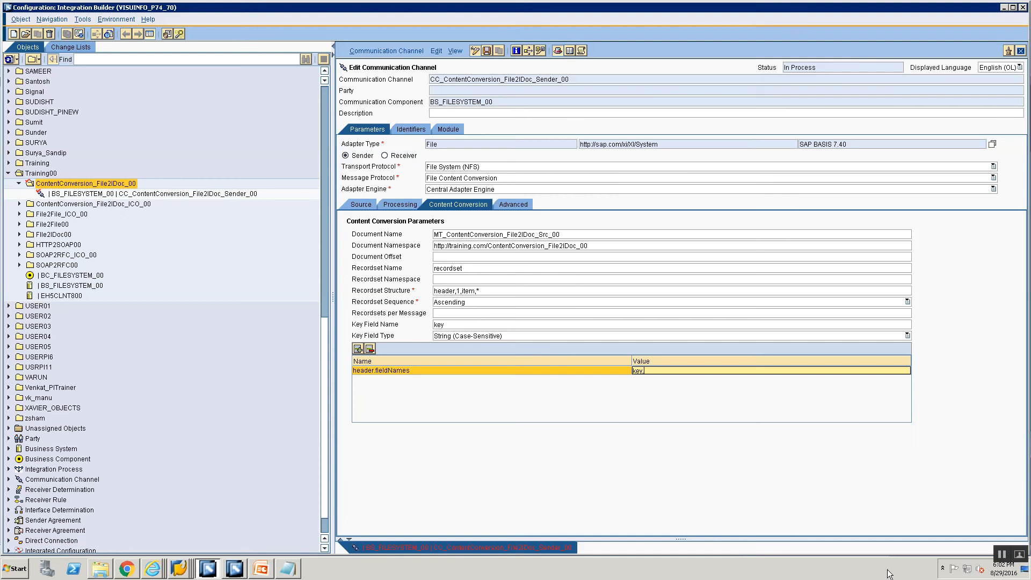
{"action": "key", "text": "alt+Tab"}
{"action": "key", "text": "alt+Tab"}
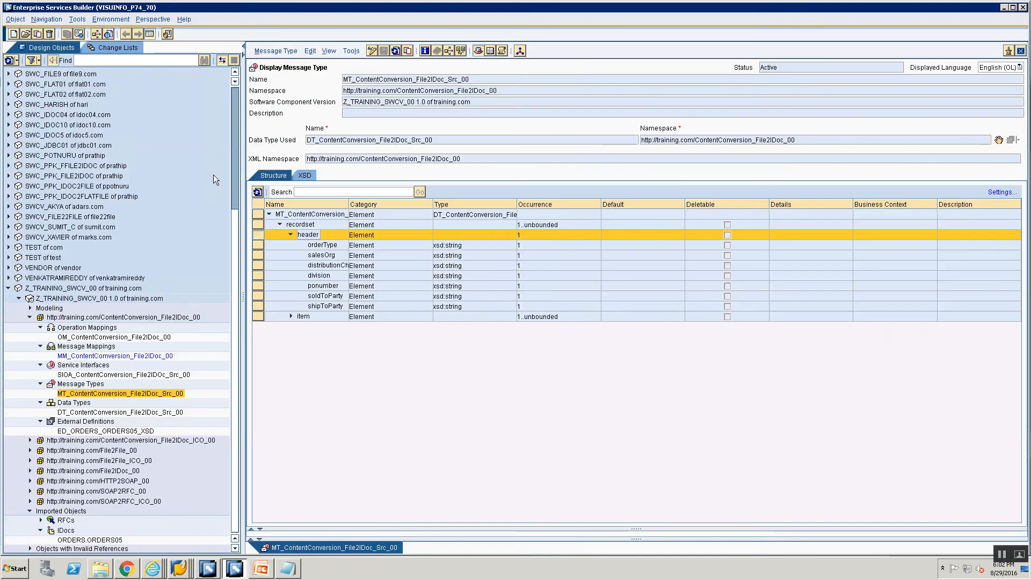
{"action": "key", "text": "alt+Tab"}
{"action": "type", "text": "orde"}
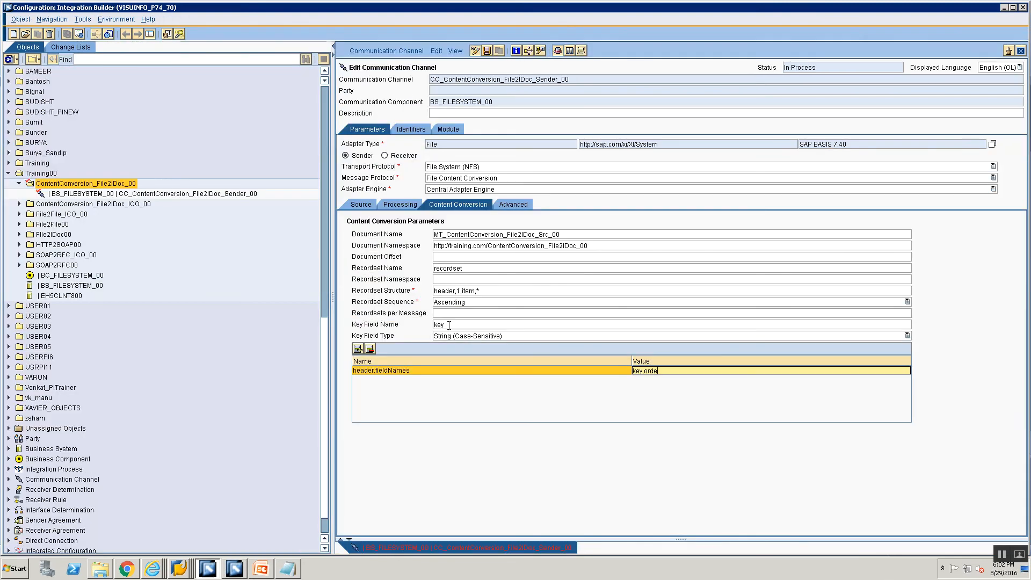
{"action": "type", "text": "rType"}
{"action": "key", "text": "alt+Tab"}
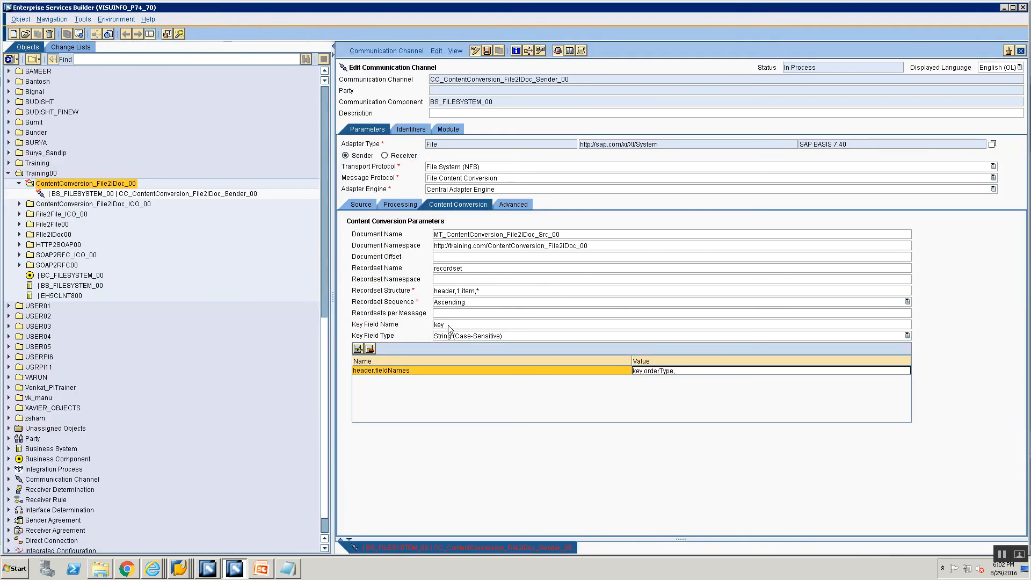
- Append salesOrg and distributionChannel to the header.fieldNames value, checking the full element names in the source message type structure
{"action": "key", "text": "alt+Tab"}
{"action": "type", "text": "pe,sales"}
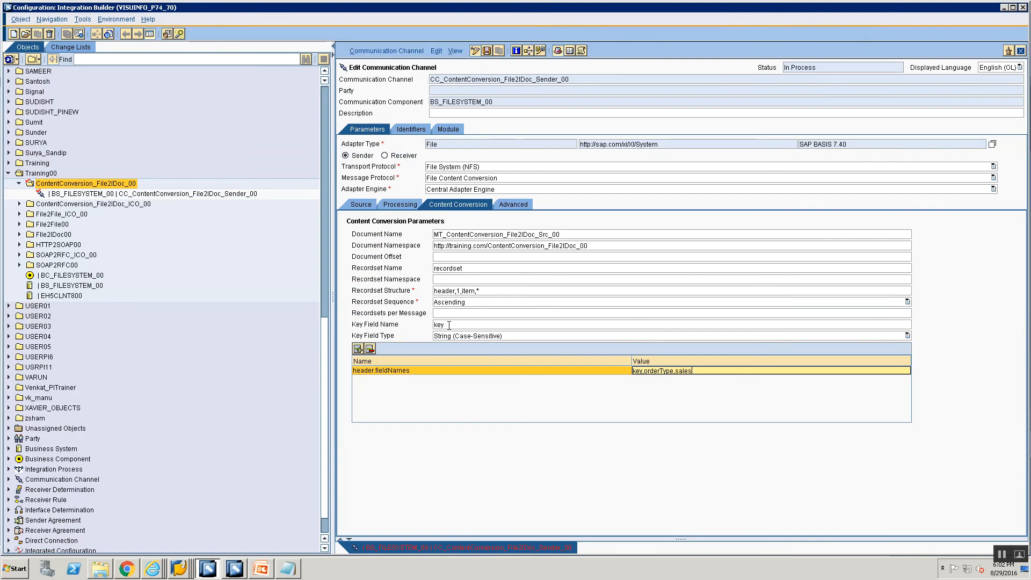
{"action": "type", "text": "Ord"}
{"action": "key", "text": "alt+Tab"}
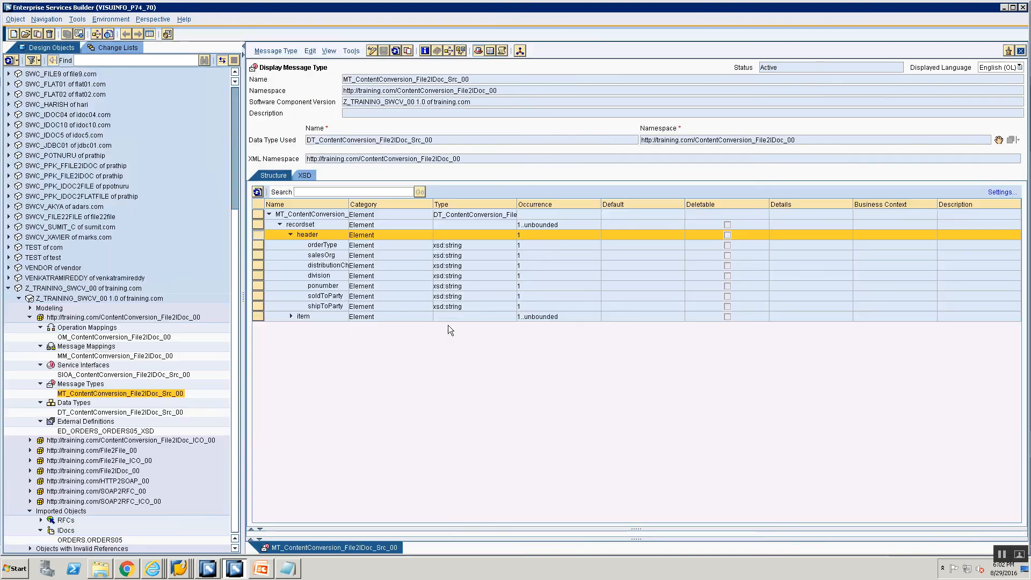
{"action": "key", "text": "alt+Tab"}
{"action": "type", "text": ",dis"}
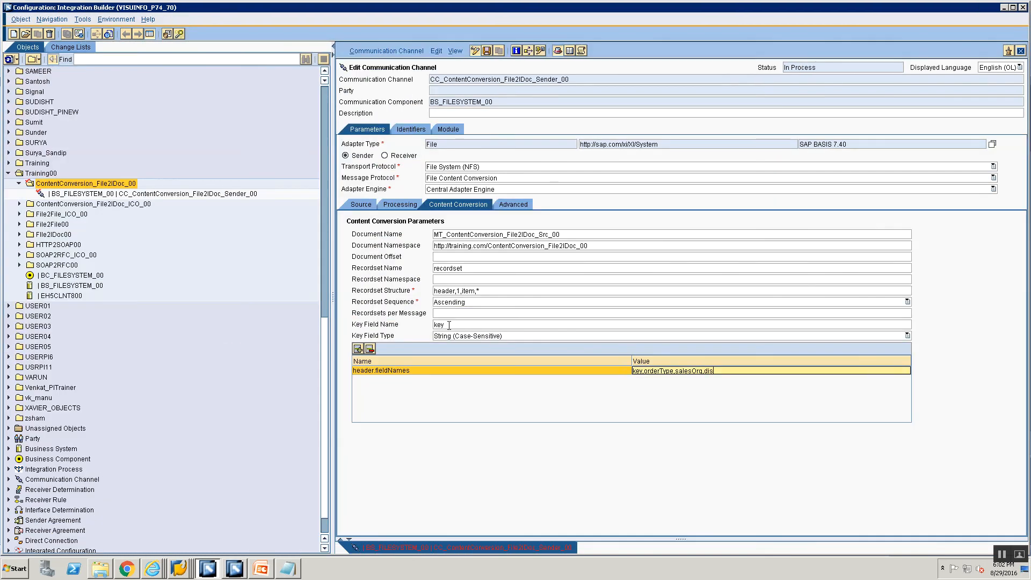
{"action": "type", "text": "tributionChannel,"}
{"action": "key", "text": "alt+Tab"}
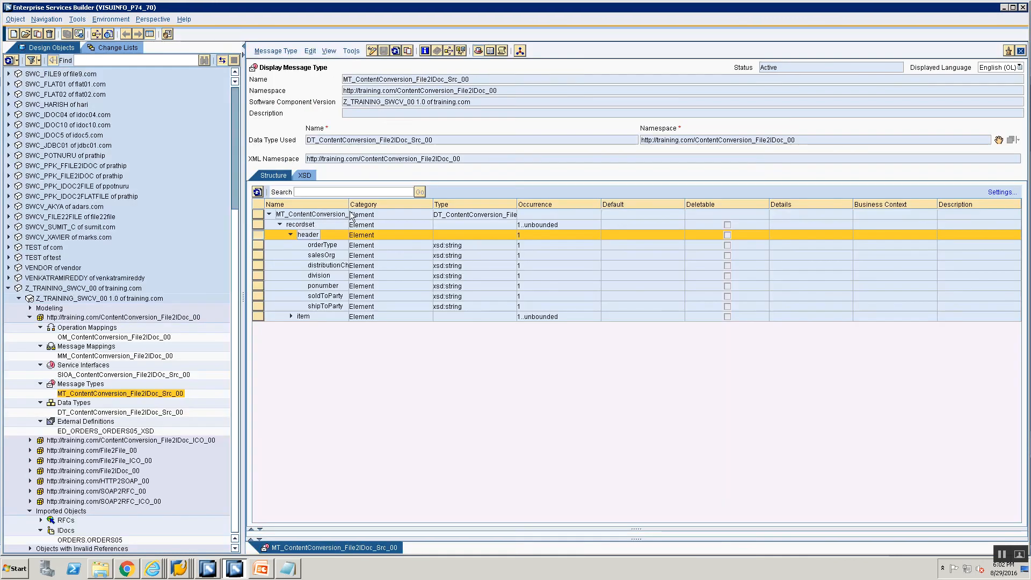
{"action": "left_click_drag", "start_coordinate": [350, 204], "coordinate": [390, 204]}
{"action": "key", "text": "alt+Tab"}
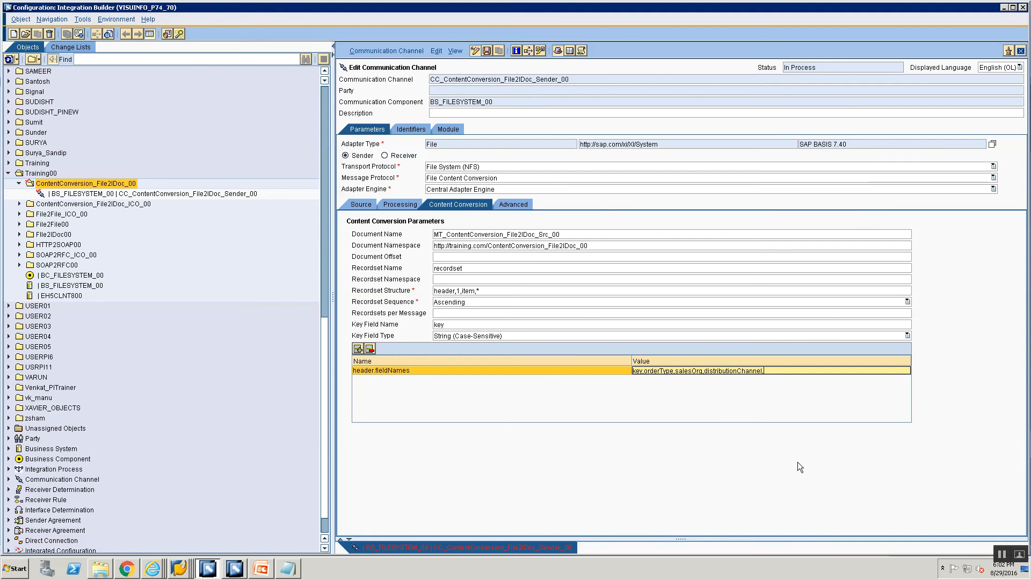
- Append divison and ponumber to the header.fieldNames value, following the element order in the source message type
{"action": "type", "text": ",divisom"}
{"action": "key", "text": "BackSpace"}
{"action": "type", "text": "n,"}
{"action": "key", "text": "alt+Tab"}
{"action": "key", "text": "alt+Tab"}
{"action": "type", "text": "ponumber"}
- Finish the header.fieldNames value with soldToParty and shipToParty, following the source message type
{"action": "key", "text": "alt+Tab"}
{"action": "key", "text": "alt+Tab"}
{"action": "type", "text": ",s"}
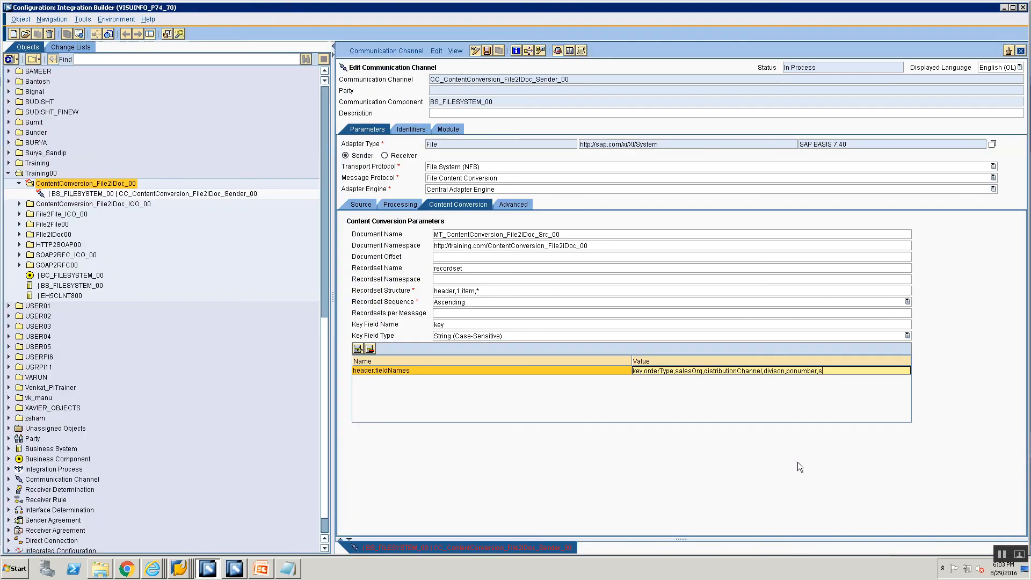
{"action": "type", "text": "oldToParty,"}
{"action": "key", "text": "alt+Tab"}
{"action": "key", "text": "alt+Tab"}
{"action": "type", "text": "ToParty"}
- Add a second content conversion parameter row and begin its name with "header."
{"action": "left_click", "coordinate": [355, 349]}
{"action": "left_click", "coordinate": [371, 372]}
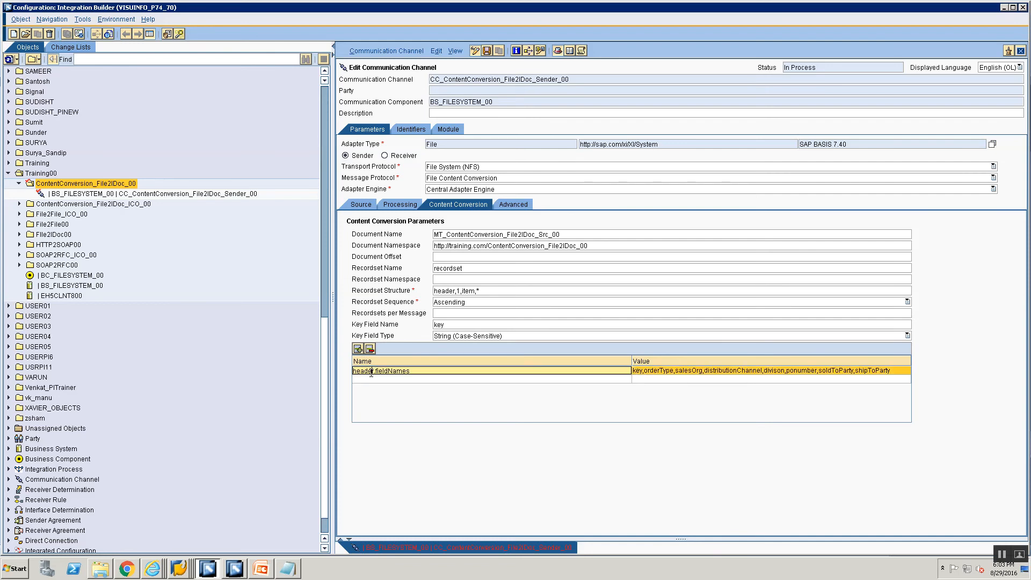
{"action": "left_click", "coordinate": [374, 379]}
{"action": "type", "text": "he"}
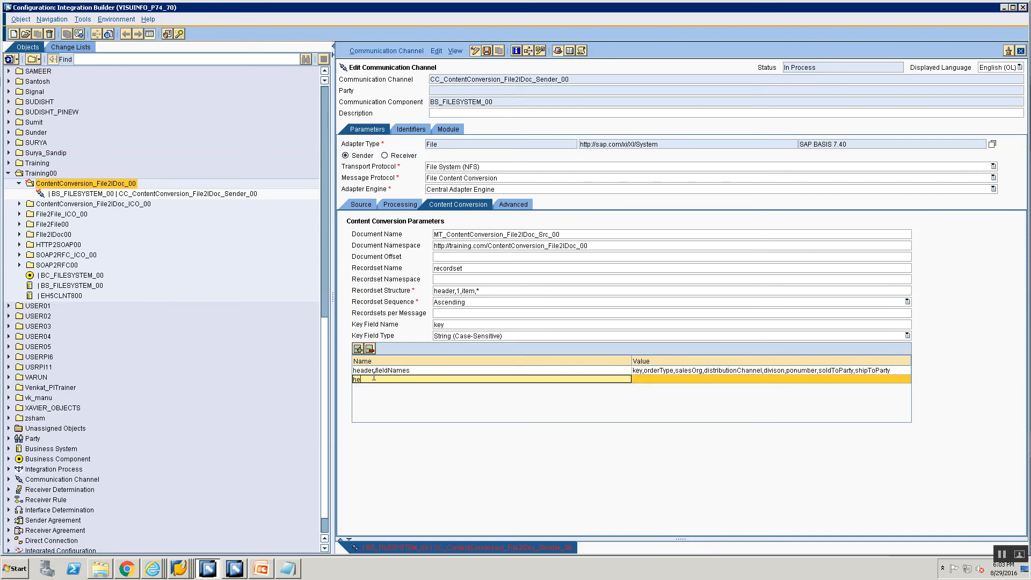
{"action": "type", "text": "ader."}
- Switch to the SAP Help page in Chrome, copy fieldFixedLengths, and complete the new parameter name as header.fieldFixedLengths
{"action": "left_click", "coordinate": [125, 571]}
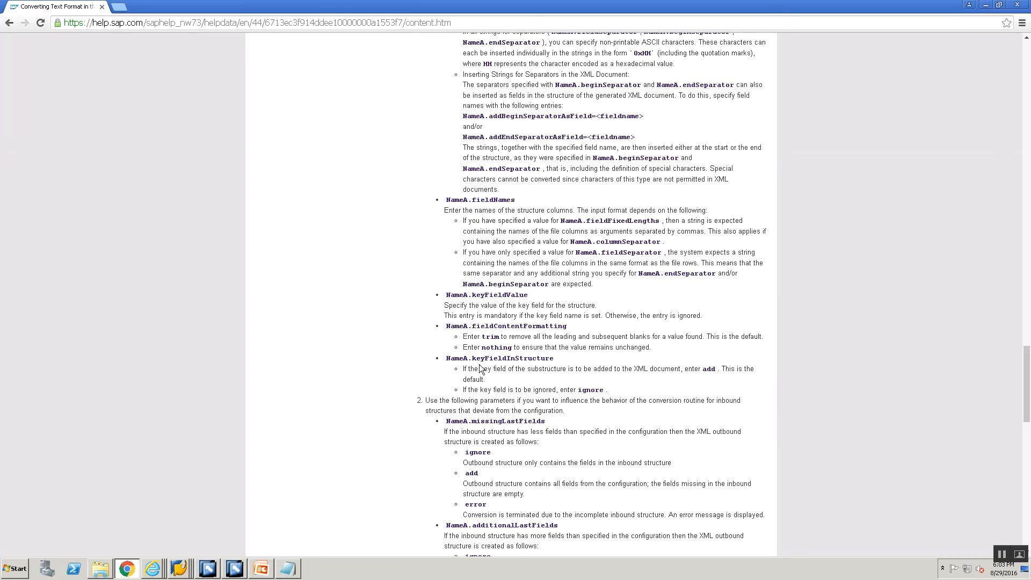
{"action": "scroll", "coordinate": [482, 371], "scroll_direction": "up", "scroll_amount": 5}
{"action": "scroll", "coordinate": [482, 372], "scroll_direction": "up", "scroll_amount": 10}
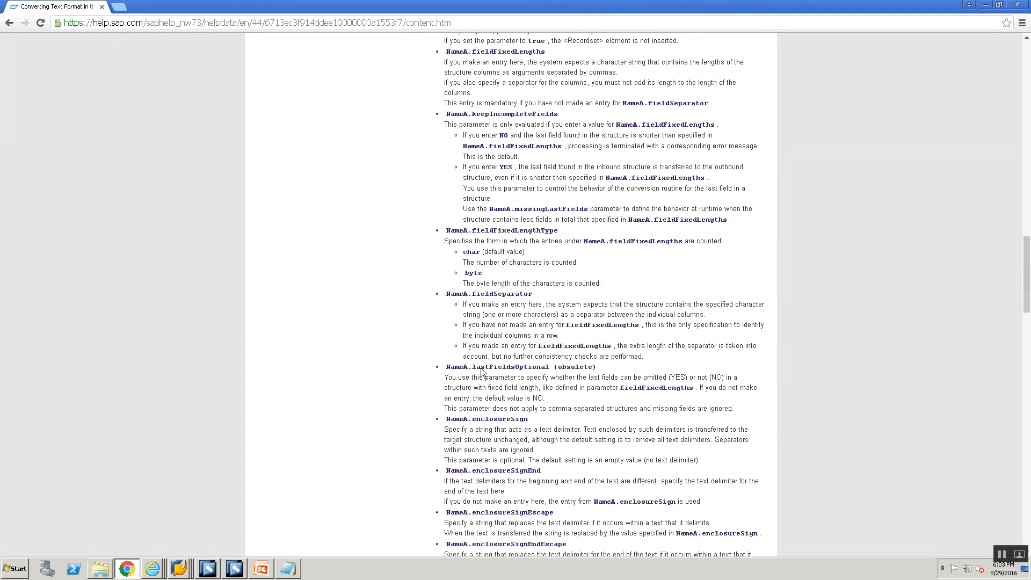
{"action": "scroll", "coordinate": [482, 372], "scroll_direction": "up", "scroll_amount": 3}
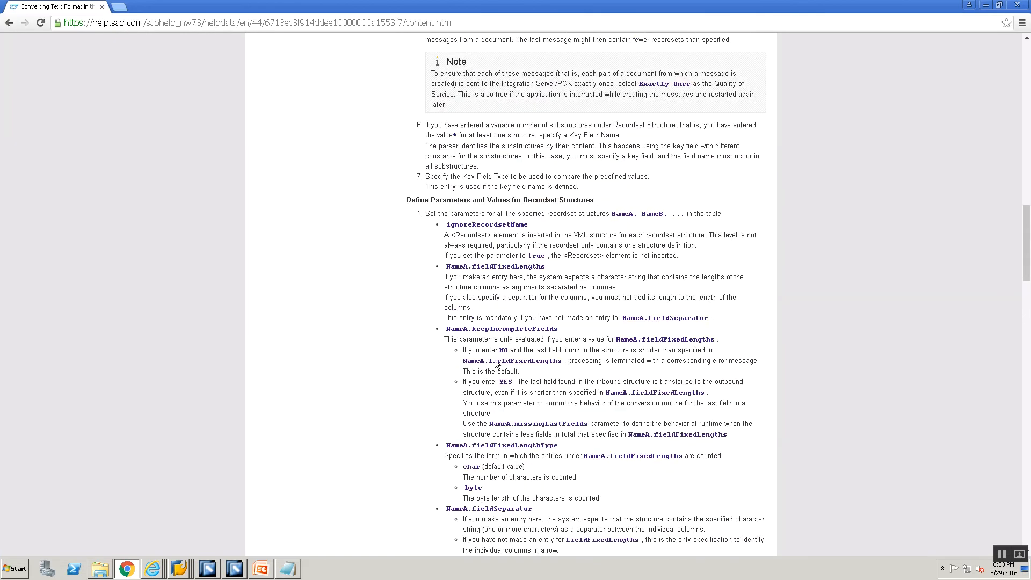
{"action": "left_click_drag", "start_coordinate": [472, 267], "coordinate": [546, 270]}
{"action": "key", "text": "ctrl+c"}
{"action": "key", "text": "alt+Tab"}
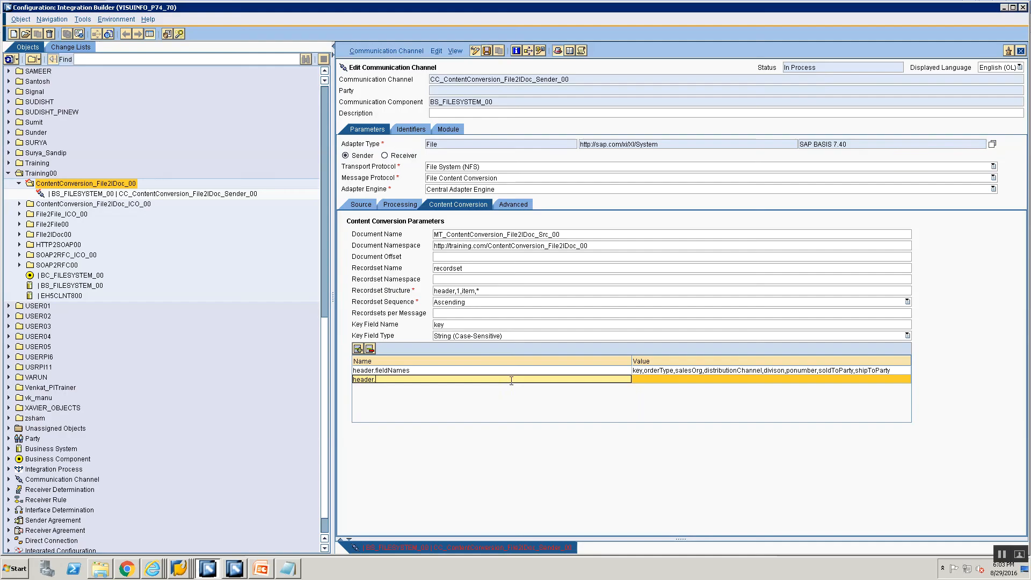
{"action": "key", "text": "ctrl+v"}
- Start the header.fieldFixedLengths value with 1,4,2, for key, orderType and salesOrg, using the sample input file slide in PowerPoint
{"action": "left_click", "coordinate": [642, 380]}
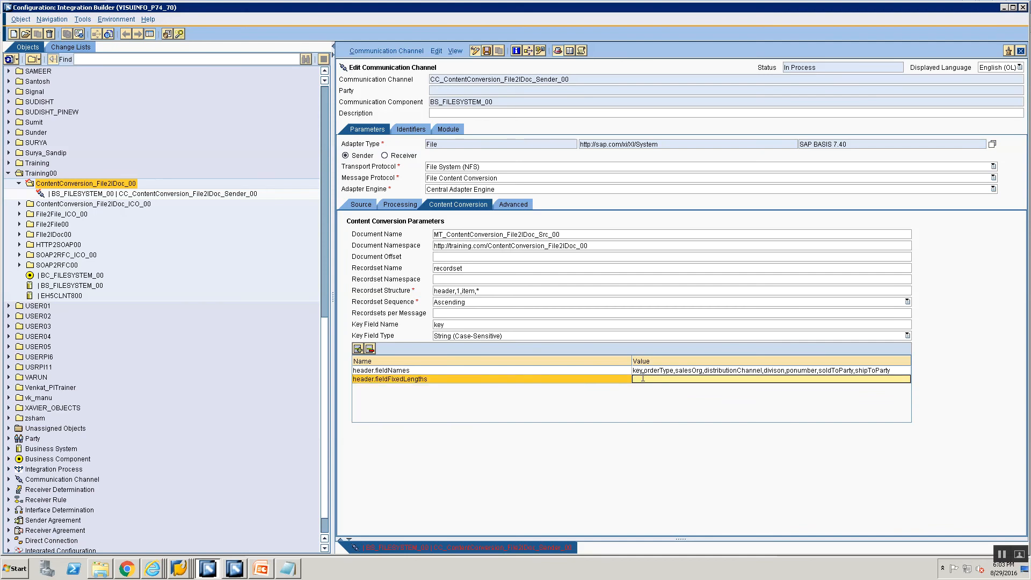
{"action": "type", "text": "1,"}
{"action": "key", "text": "alt+Tab"}
{"action": "key", "text": "alt+Tab"}
{"action": "key", "text": "alt+Tab"}
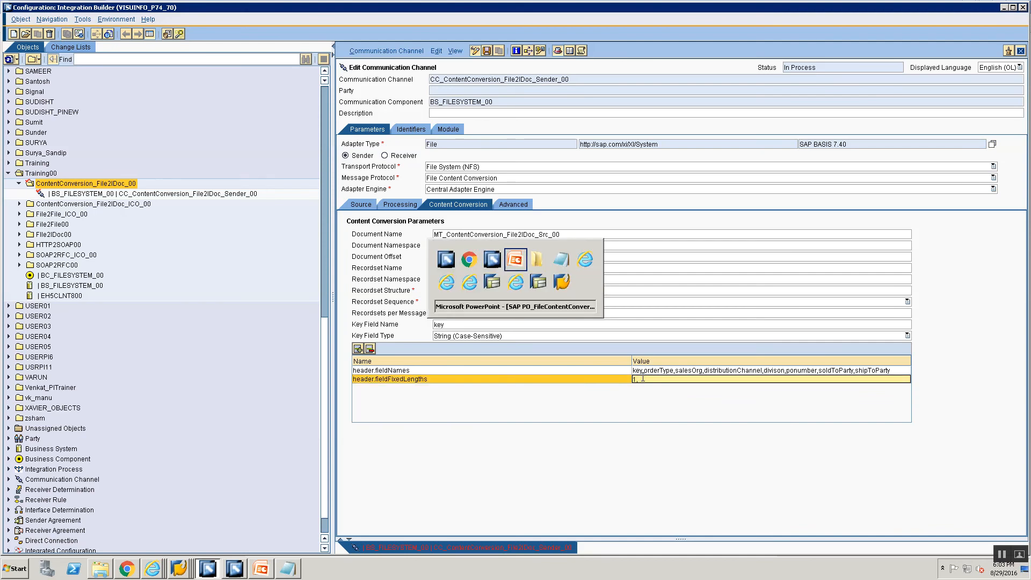
{"action": "key", "text": "alt+Tab"}
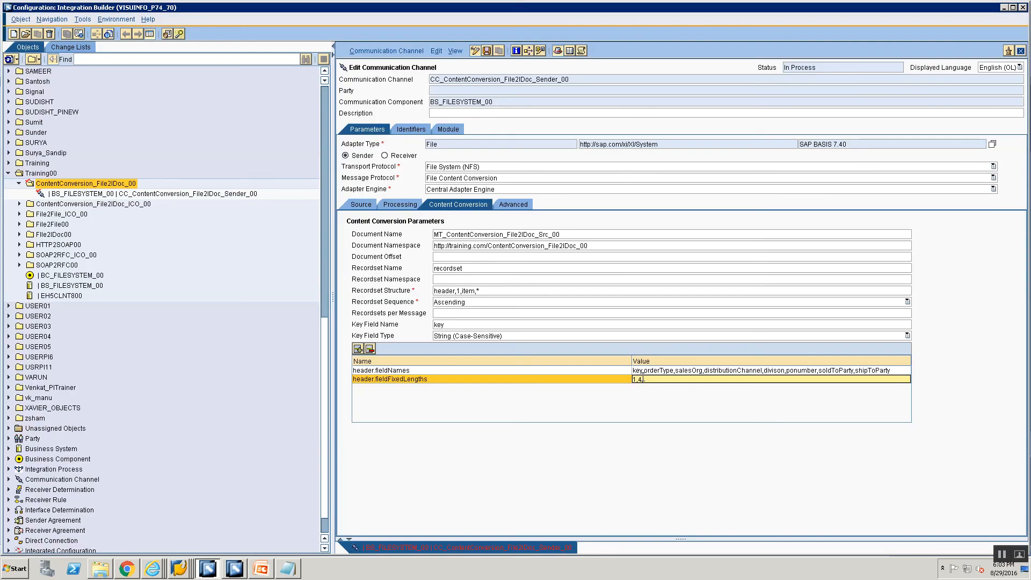
{"action": "key", "text": "alt+Tab"}
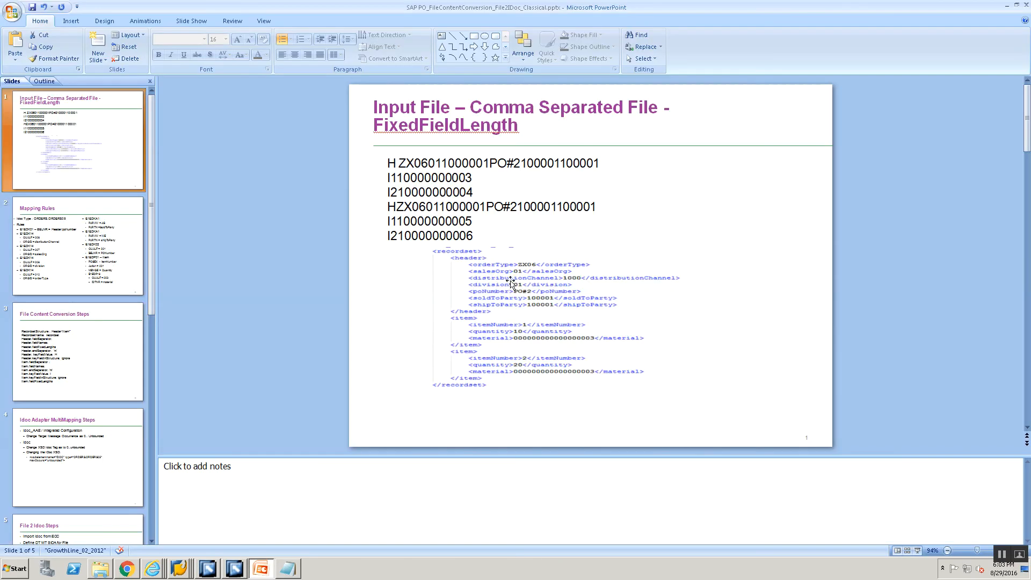
{"action": "key", "text": "alt+Tab"}
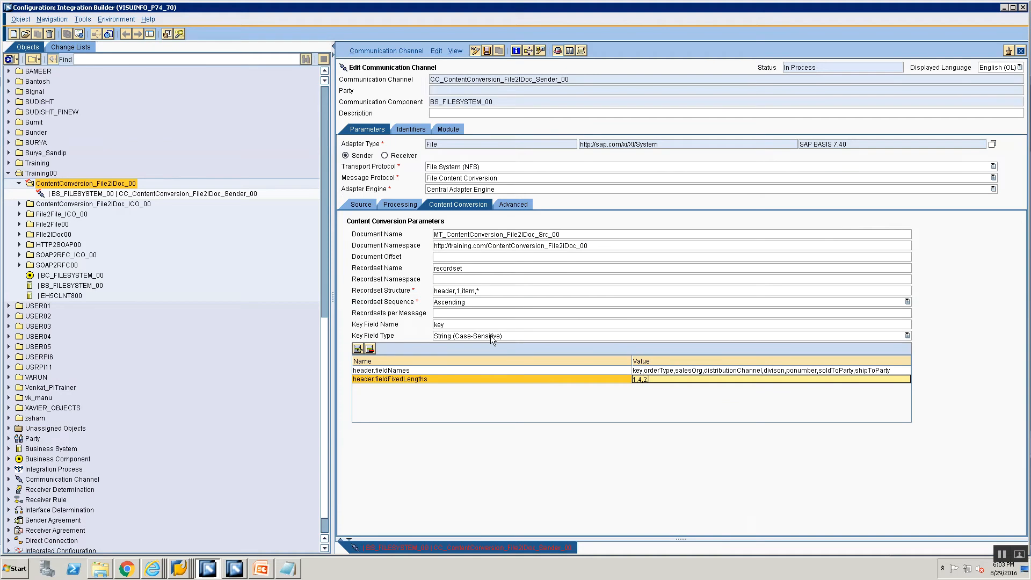
- Complete the header.fieldFixedLengths value with 4,2,4,6,6 for the remaining header fields, using the sample input file slide
{"action": "key", "text": "alt+Tab"}
{"action": "key", "text": "alt+Tab"}
{"action": "key", "text": "alt+Tab"}
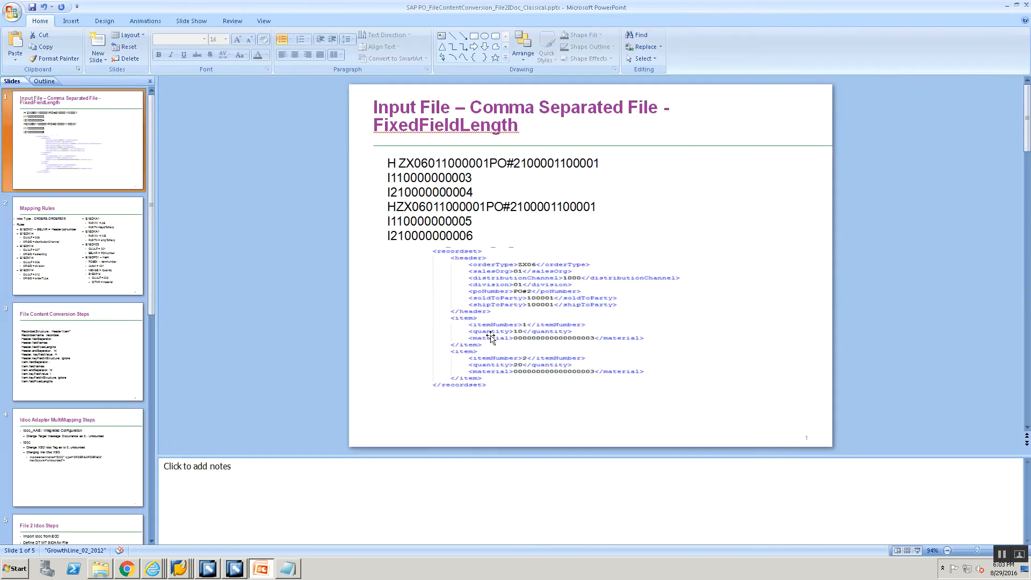
{"action": "key", "text": "alt+Tab"}
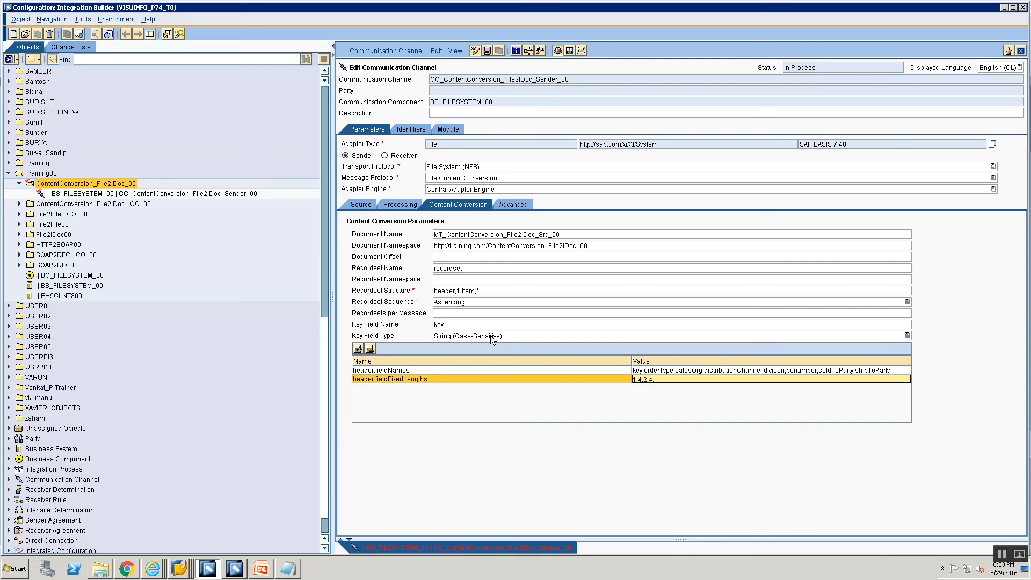
{"action": "key", "text": "alt+Tab"}
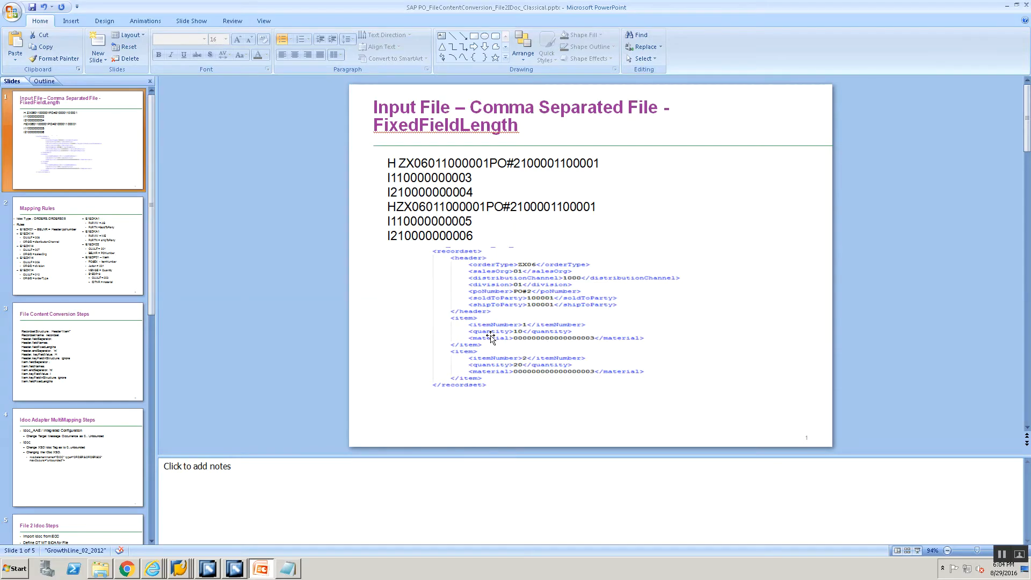
{"action": "key", "text": "alt+Tab"}
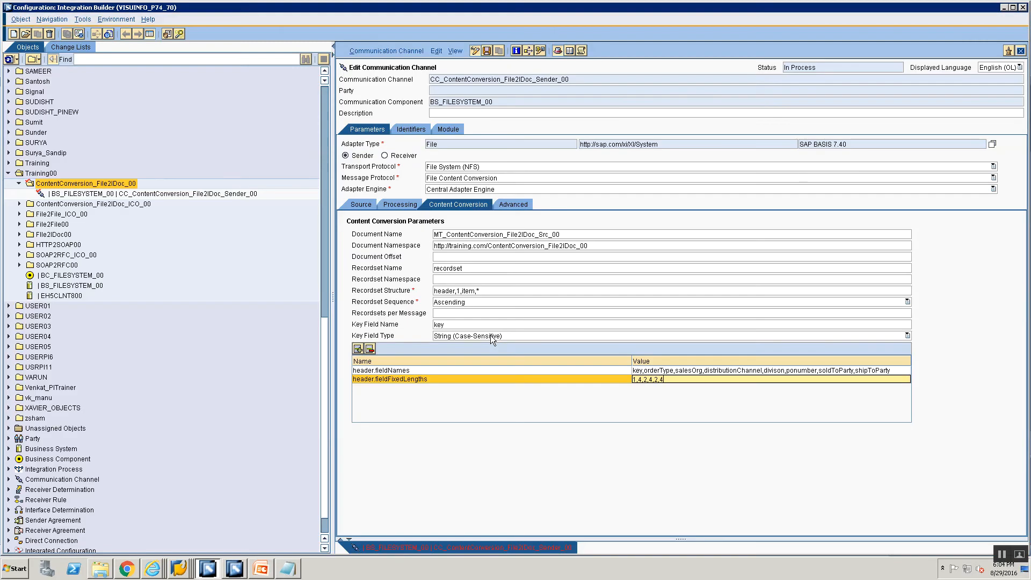
{"action": "key", "text": "alt+Tab"}
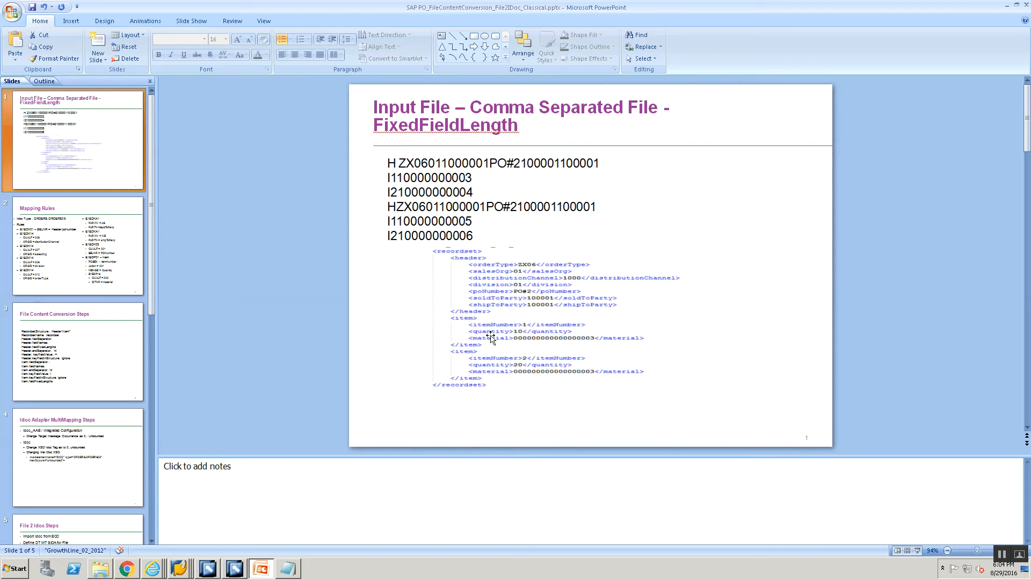
{"action": "key", "text": "alt+Tab"}
{"action": "type", "text": ",6,"}
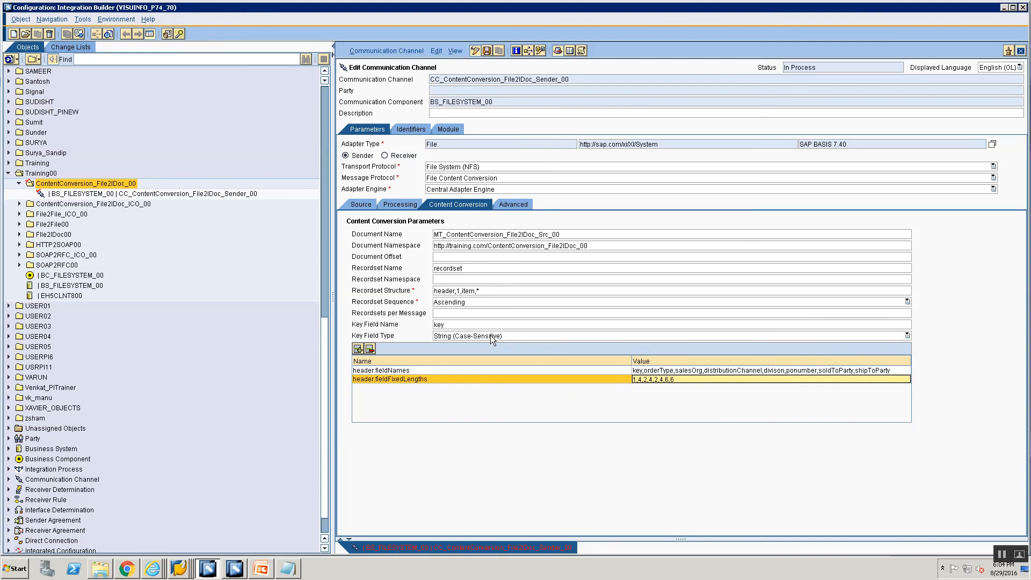
- Add the parameter header.endSeparator with the value 'nl'
{"action": "left_click", "coordinate": [358, 349]}
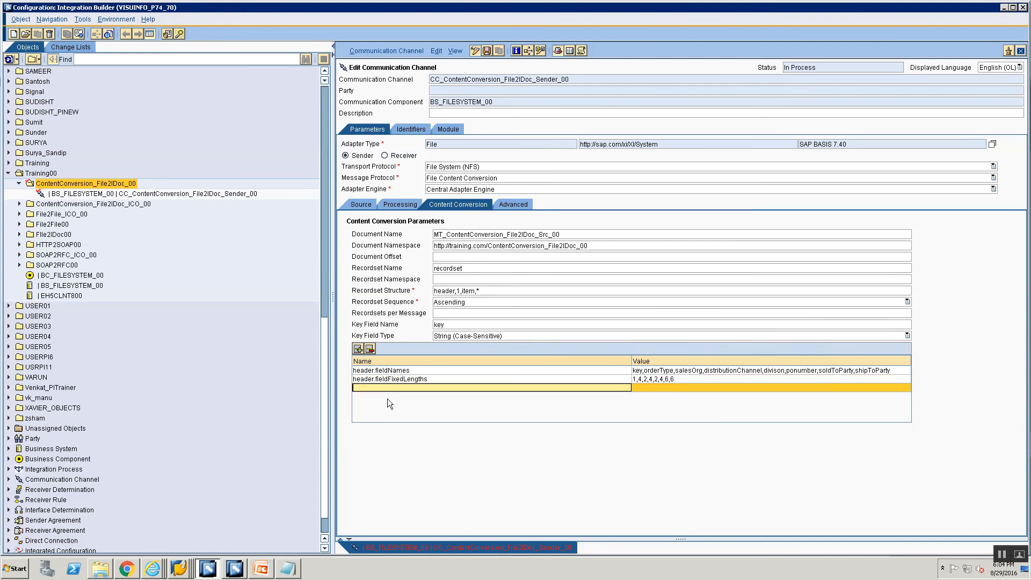
{"action": "type", "text": "header.endSeparator"}
{"action": "key", "text": "Return"}
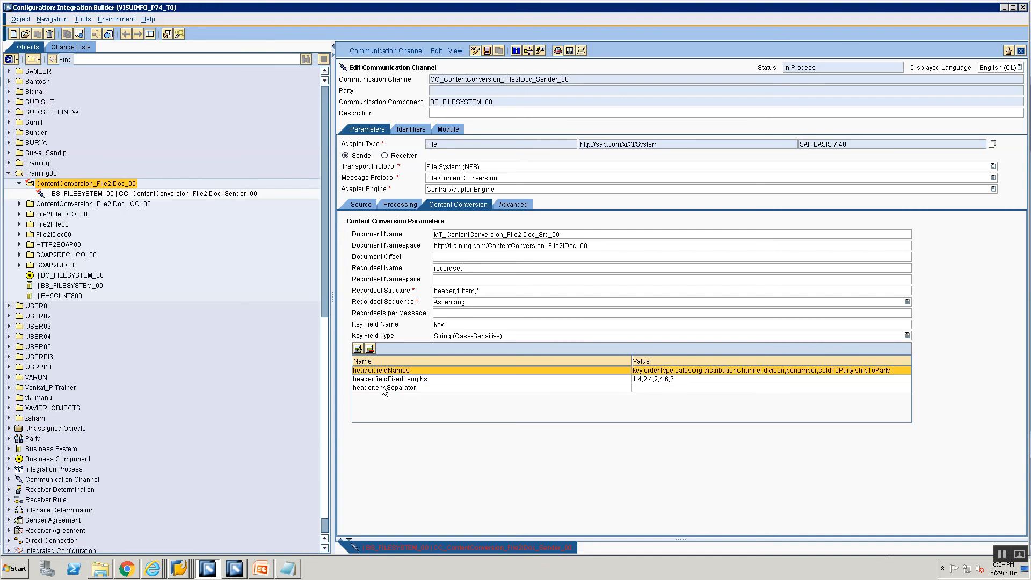
{"action": "left_click", "coordinate": [638, 388]}
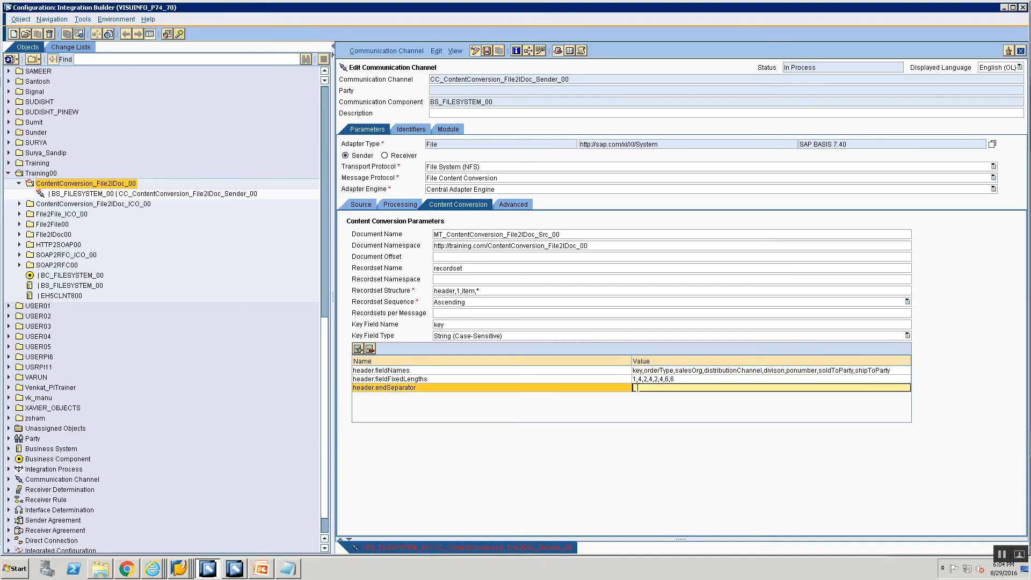
{"action": "type", "text": "'nl'"}
- Add the parameter header.keyFieldValue with the value H
{"action": "left_click", "coordinate": [358, 348]}
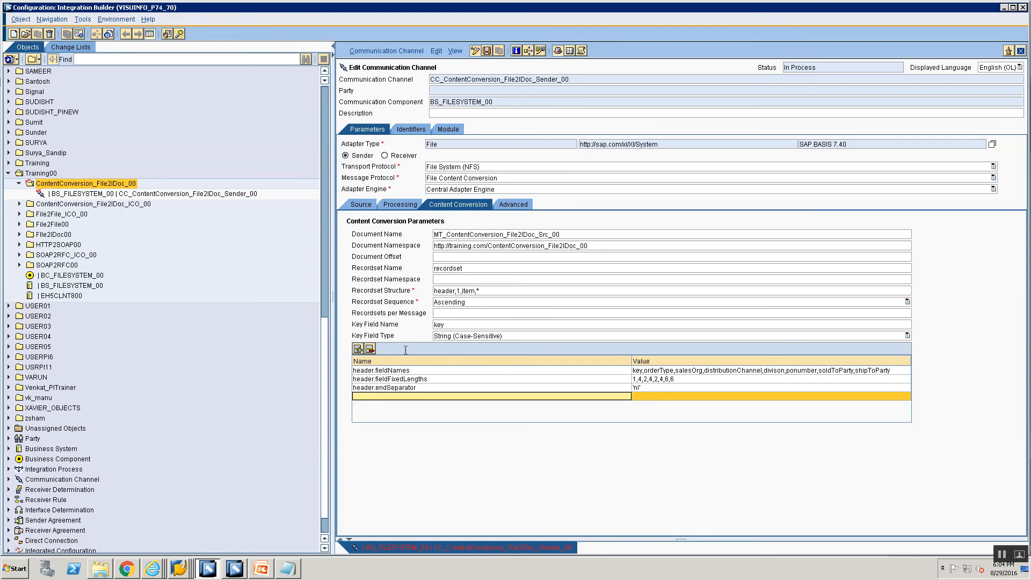
{"action": "type", "text": "header.keyFieldValuye"}
{"action": "key", "text": "Left"}
{"action": "key", "text": "BackSpace"}
{"action": "left_click", "coordinate": [642, 398]}
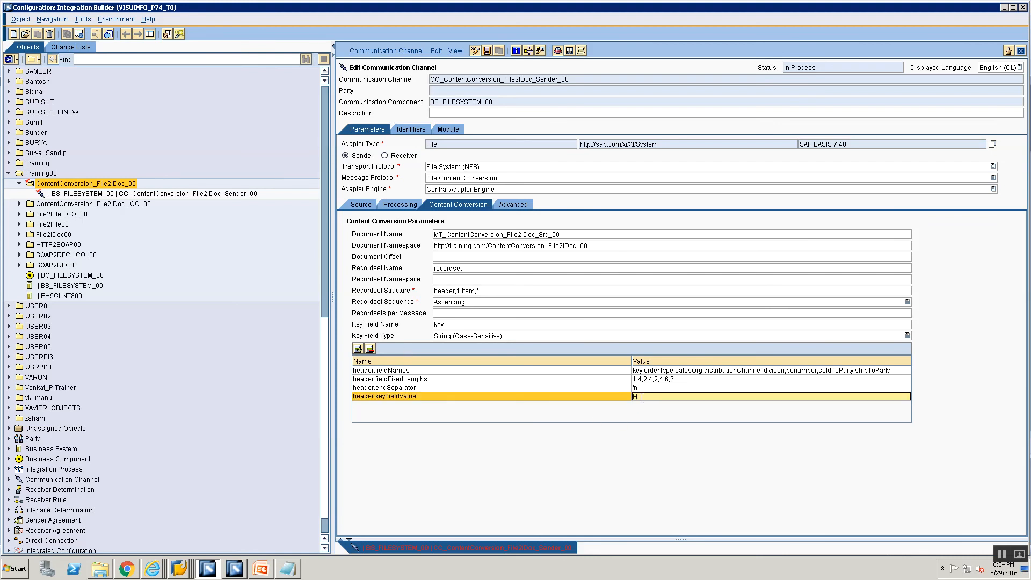
{"action": "type", "text": "H"}
- Add a parameter row named header.keyFieldInStructure
{"action": "left_click", "coordinate": [358, 348]}
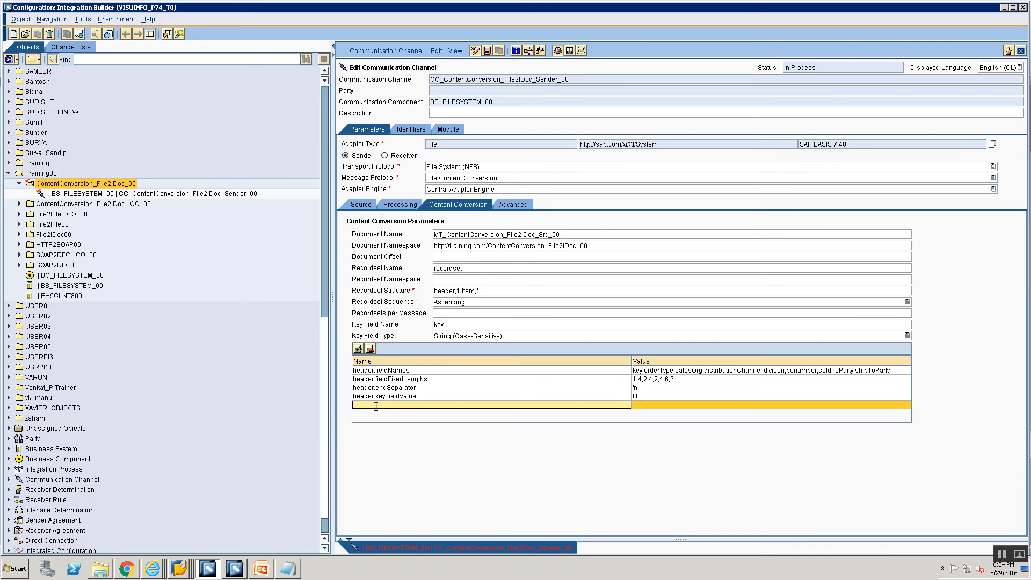
{"action": "type", "text": "header.keyFieold"}
{"action": "key", "text": "BackSpace"}
{"action": "key", "text": "BackSpace"}
{"action": "key", "text": "BackSpace"}
{"action": "type", "text": "eldInStructure"}
- Find keyFieldInStructure on the SAP Help page in Chrome and paste its exact spelling into the new header parameter's name
{"action": "key", "text": "alt+Tab"}
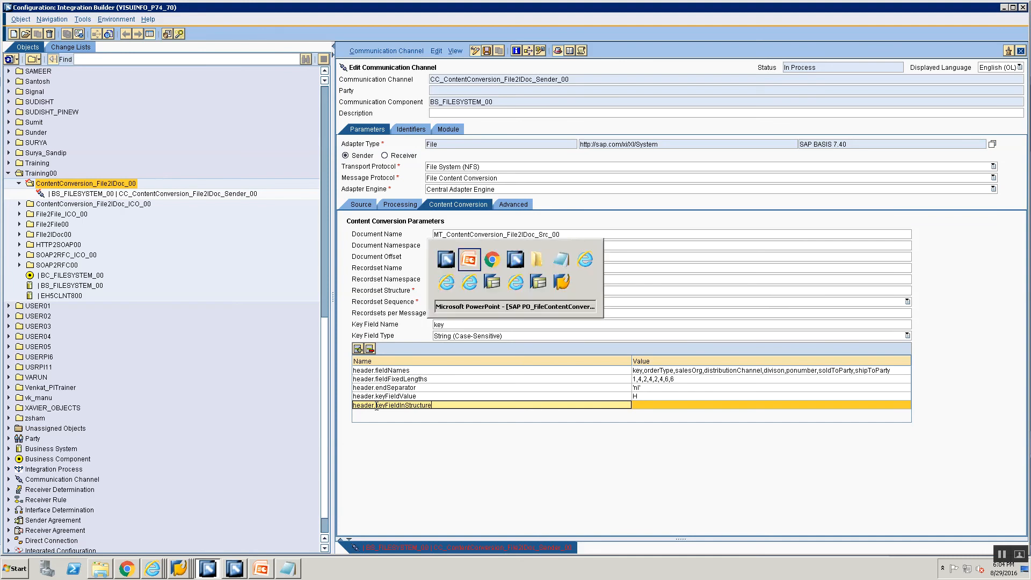
{"action": "key", "text": "alt+Tab"}
{"action": "key", "text": "Tab"}
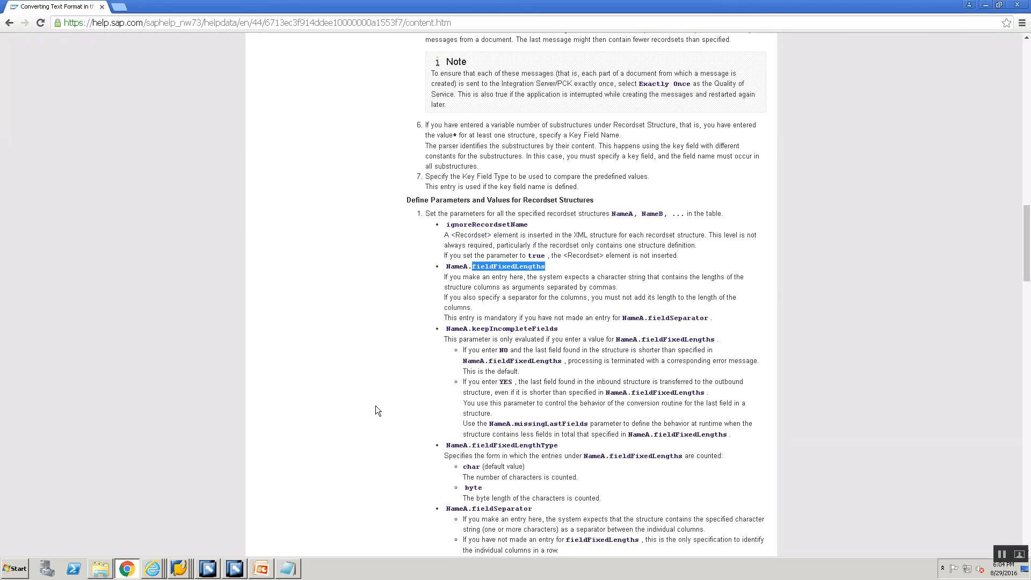
{"action": "key", "text": "ctrl+f"}
{"action": "type", "text": "keyFoie"}
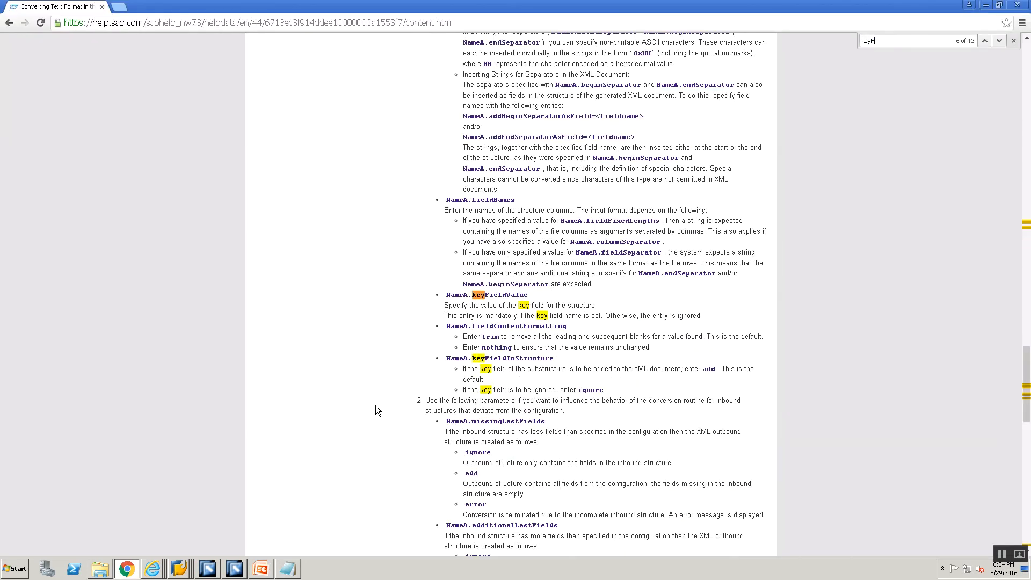
{"action": "key", "text": "BackSpace"}
{"action": "key", "text": "BackSpace"}
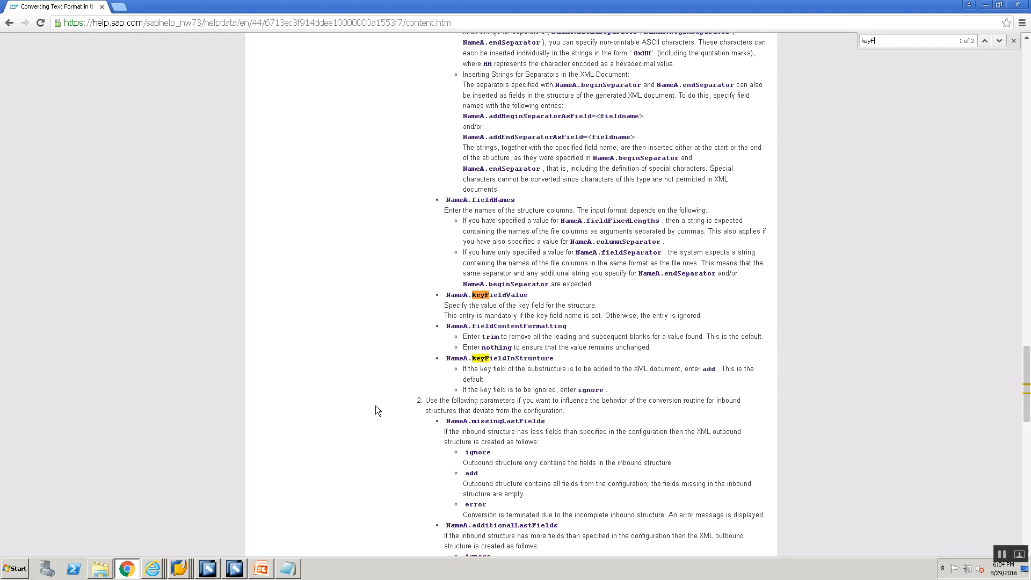
{"action": "type", "text": "i"}
{"action": "double_click", "coordinate": [495, 357]}
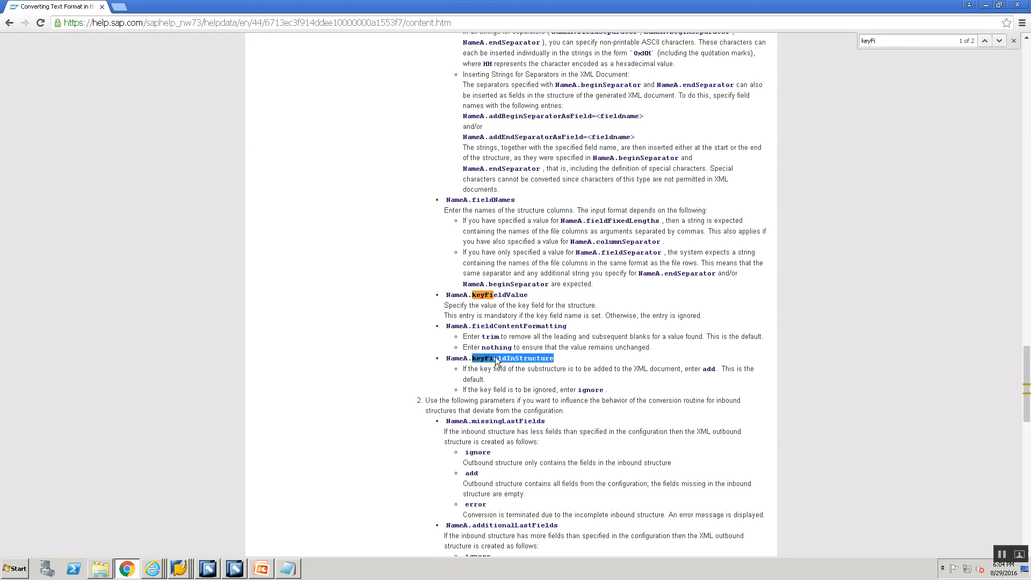
{"action": "key", "text": "ctrl+c"}
{"action": "key", "text": "alt+Tab"}
{"action": "key", "text": "alt+Tab"}
{"action": "key", "text": "ctrl+v"}
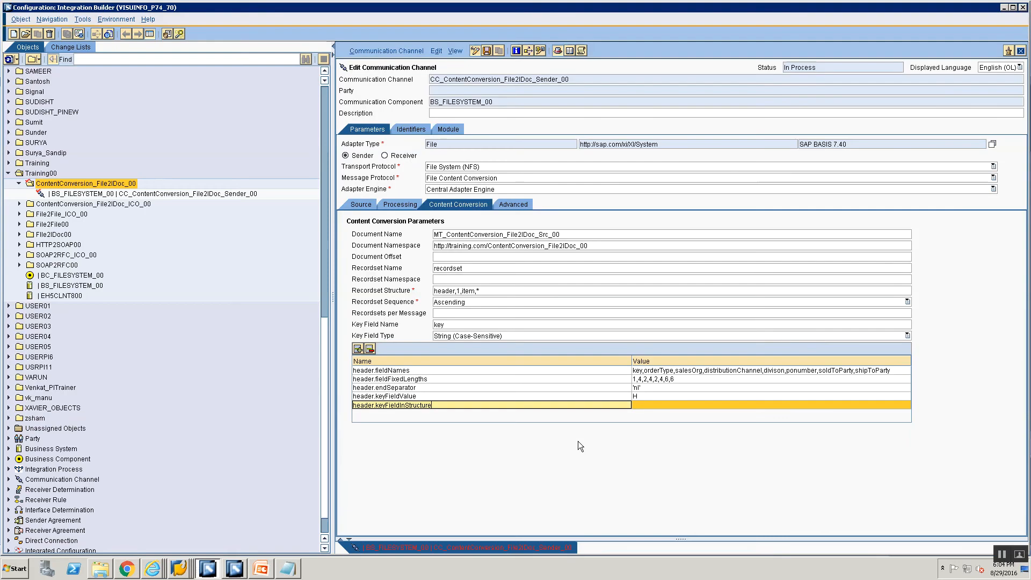
- Replace keyFieldInStructure in the last header parameter's name with the exact spelling copied from the SAP Help page
{"action": "key", "text": "BackSpace"}
{"action": "key", "text": "BackSpace"}
{"action": "key", "text": "BackSpace"}
{"action": "key", "text": "BackSpace"}
{"action": "key", "text": "BackSpace"}
{"action": "key", "text": "BackSpace"}
{"action": "key", "text": "BackSpace"}
{"action": "key", "text": "BackSpace"}
{"action": "key", "text": "BackSpace"}
{"action": "key", "text": "BackSpace"}
{"action": "key", "text": "BackSpace"}
{"action": "key", "text": "BackSpace"}
{"action": "key", "text": "BackSpace"}
{"action": "key", "text": "BackSpace"}
{"action": "key", "text": "BackSpace"}
{"action": "key", "text": "BackSpace"}
{"action": "key", "text": "ctrl+v"}
- Check the header parameter rows and set the value of header.keyFieldInStructure to ignore
{"action": "left_click", "coordinate": [639, 405]}
{"action": "left_click", "coordinate": [478, 404]}
{"action": "left_click", "coordinate": [456, 371]}
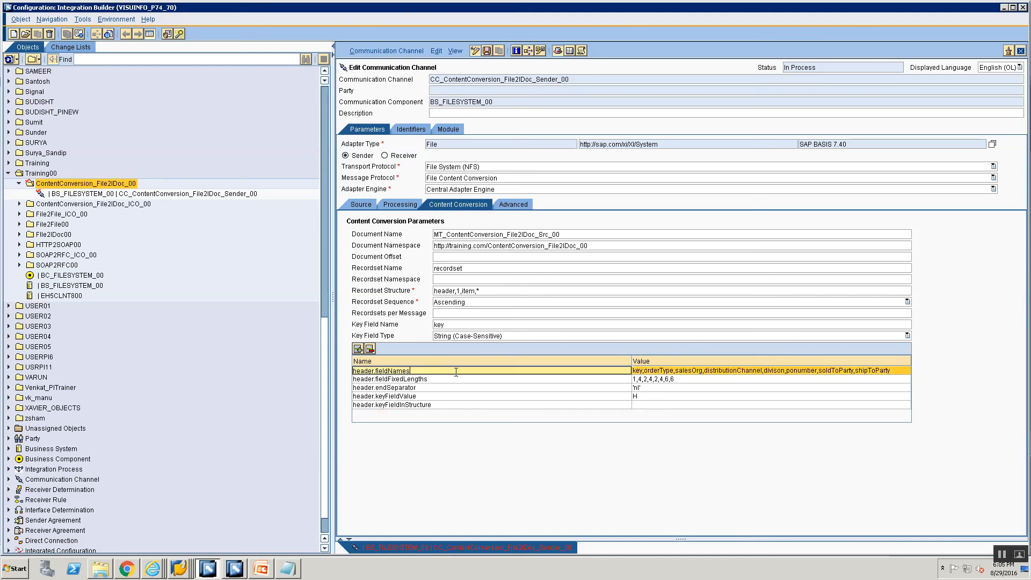
{"action": "left_click", "coordinate": [457, 379]}
{"action": "left_click", "coordinate": [458, 388]}
{"action": "left_click", "coordinate": [459, 396]}
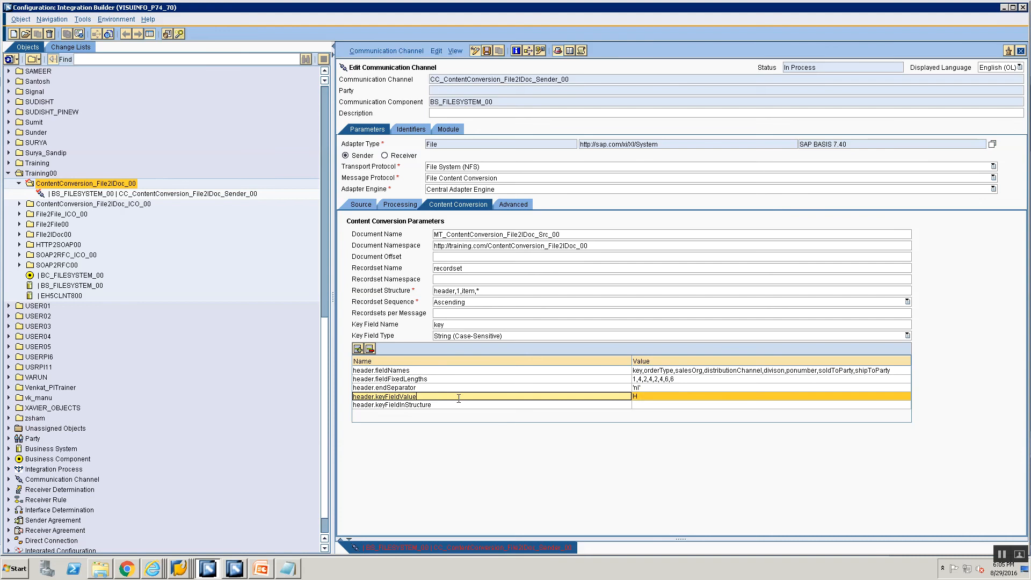
{"action": "left_click", "coordinate": [461, 406]}
{"action": "left_click", "coordinate": [677, 405]}
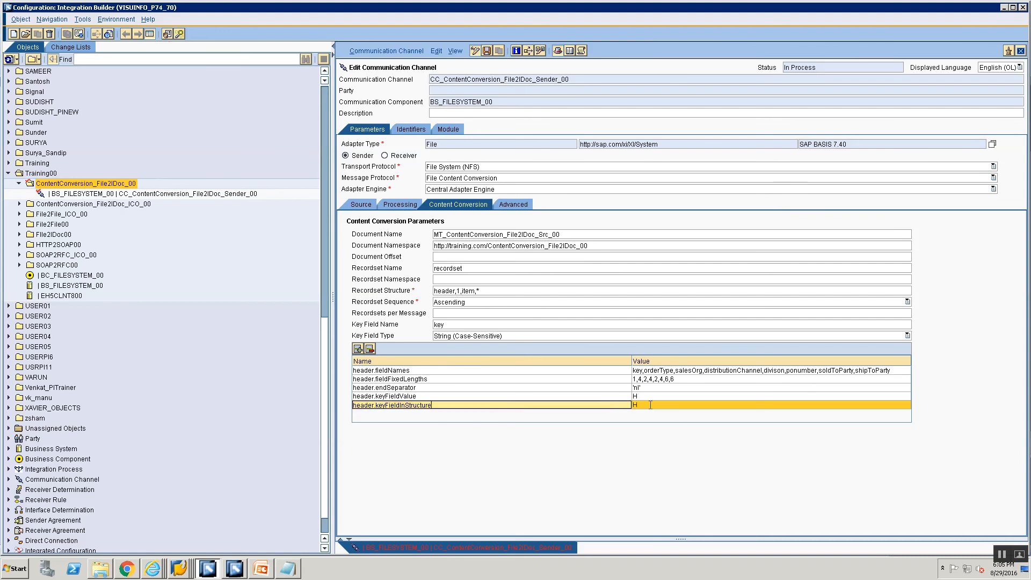
{"action": "type", "text": "ig"}
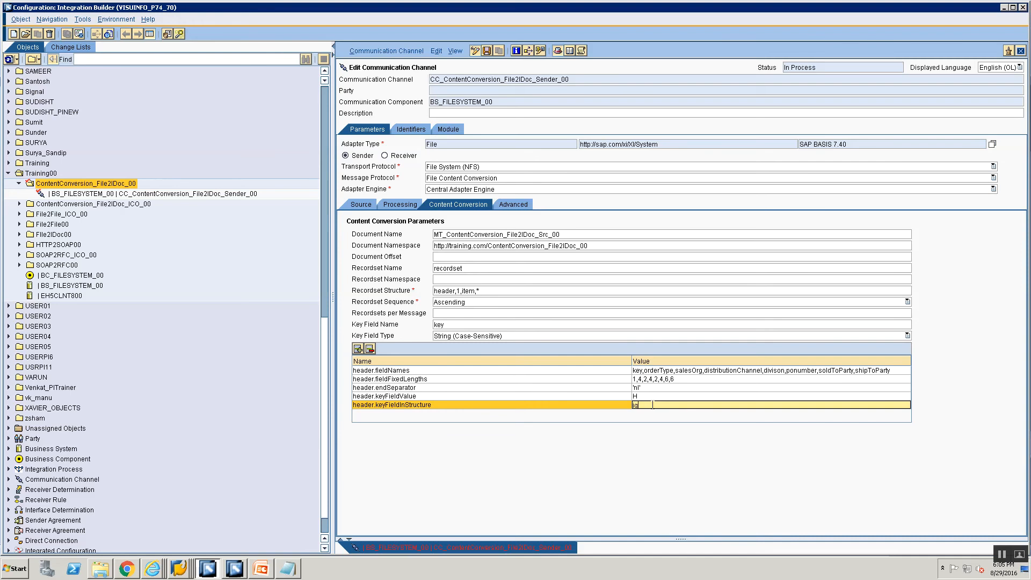
{"action": "type", "text": "nore"}
- Add the parameter item.fieldNames with the value key,itemNumber,quantity,material, checking the item fields on the PowerPoint input file slide
{"action": "left_click", "coordinate": [358, 349]}
{"action": "type", "text": "item.fieldNames"}
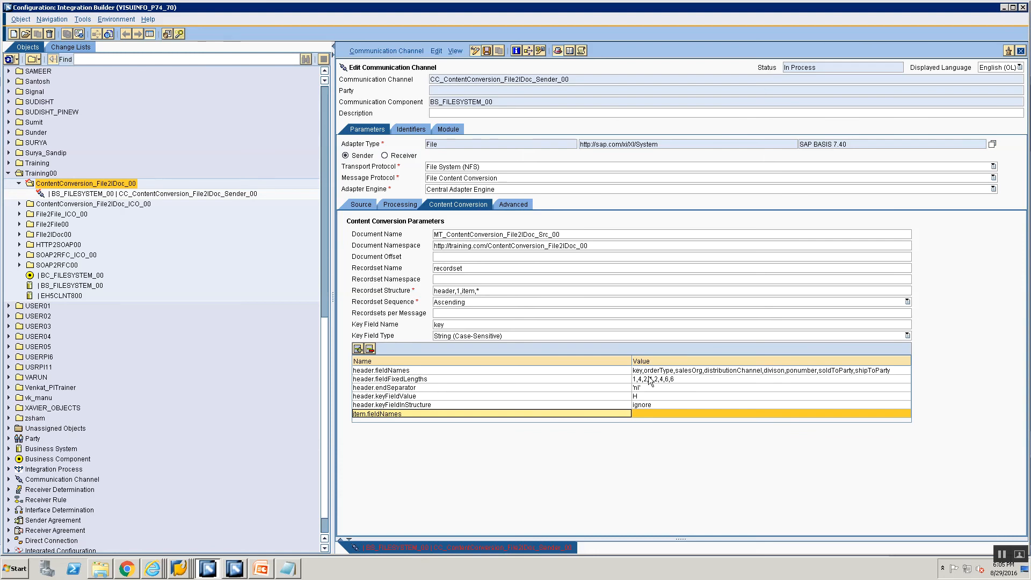
{"action": "left_click", "coordinate": [704, 416]}
{"action": "type", "text": "key,"}
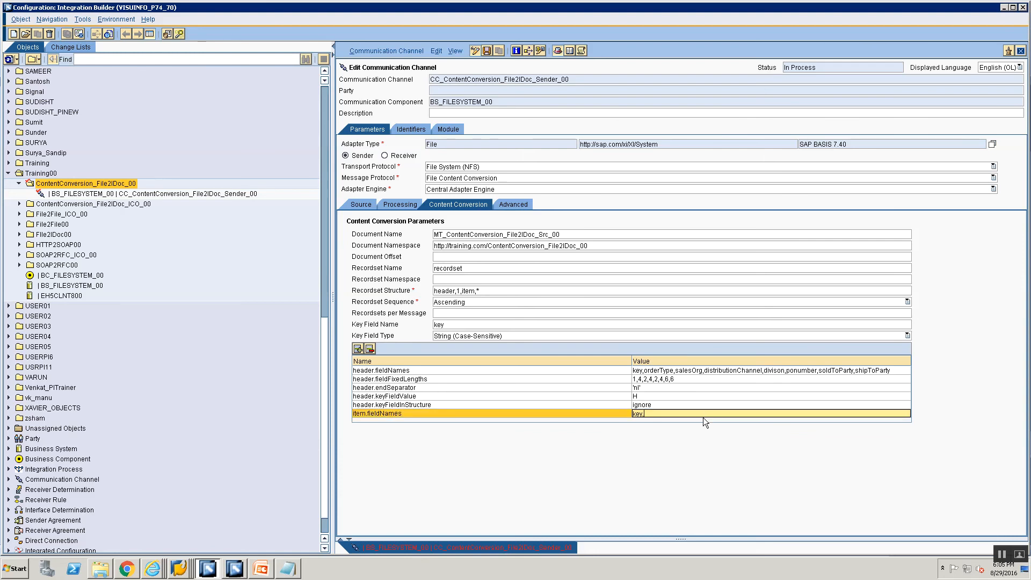
{"action": "key", "text": "alt+Tab"}
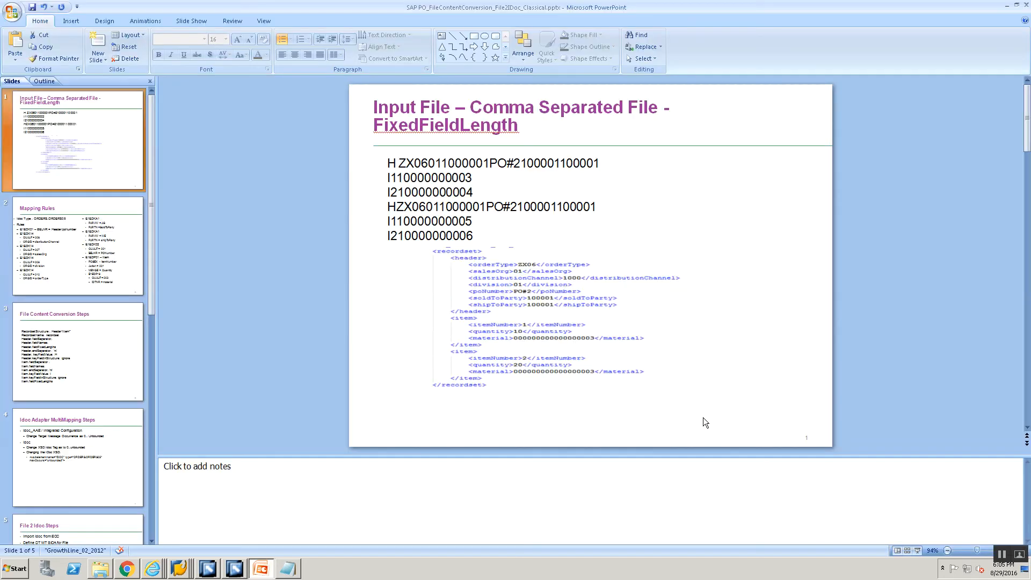
{"action": "key", "text": "alt+Tab"}
{"action": "type", "text": "o"}
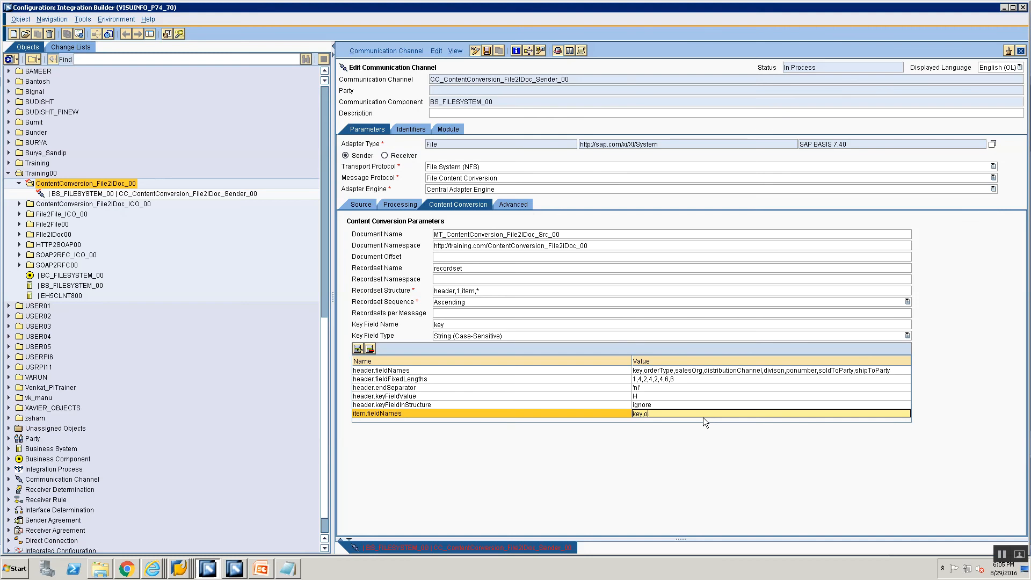
{"action": "key", "text": "BackSpace"}
{"action": "type", "text": "itemNum"}
{"action": "key", "text": "alt+Tab"}
{"action": "type", "text": "ber,quantity"}
{"action": "key", "text": "alt+Tab"}
{"action": "key", "text": "alt+Tab"}
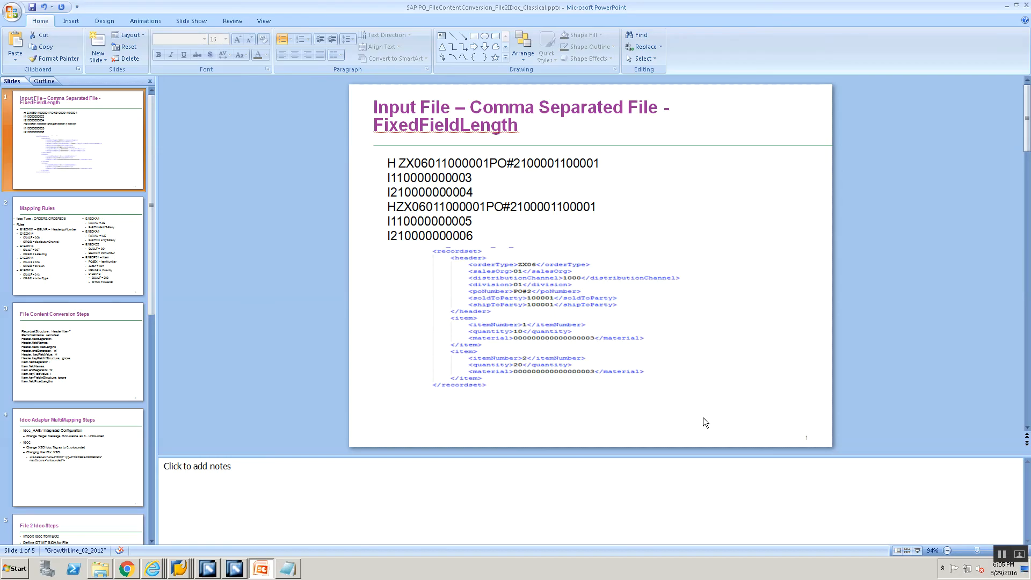
{"action": "key", "text": "alt+Tab"}
{"action": "type", "text": ",mat"}
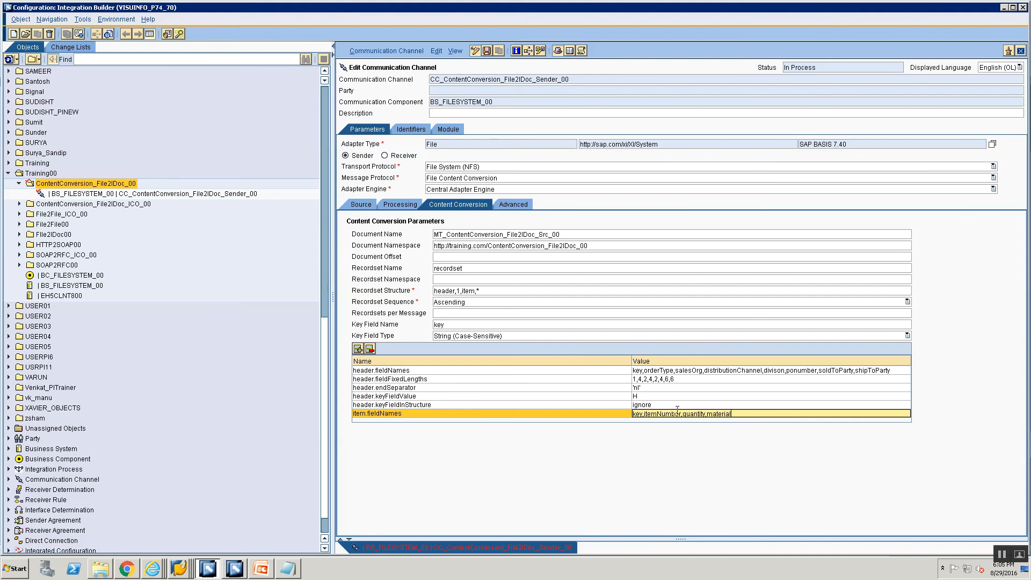
{"action": "key", "text": "alt+Tab"}
{"action": "key", "text": "alt+Tab"}
- Add a parameter named item.fieldFixedLenghts with the value 1,1,3,4, checking the item records on the PowerPoint slide
{"action": "left_click", "coordinate": [369, 417]}
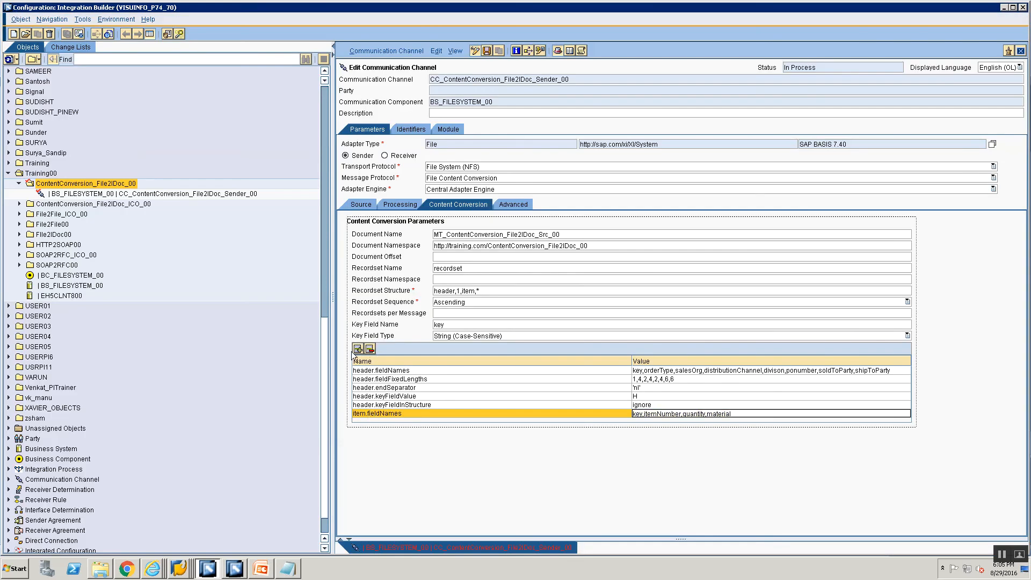
{"action": "left_click", "coordinate": [358, 349]}
{"action": "left_click", "coordinate": [375, 417]}
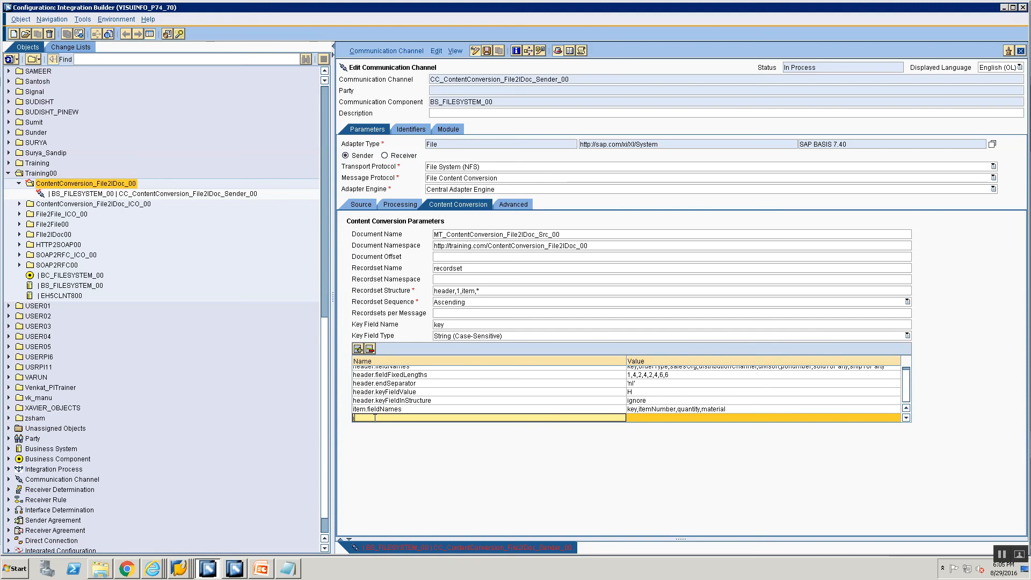
{"action": "type", "text": "item.fieldFixedLenghts"}
{"action": "left_click", "coordinate": [633, 421]}
{"action": "type", "text": "1,"}
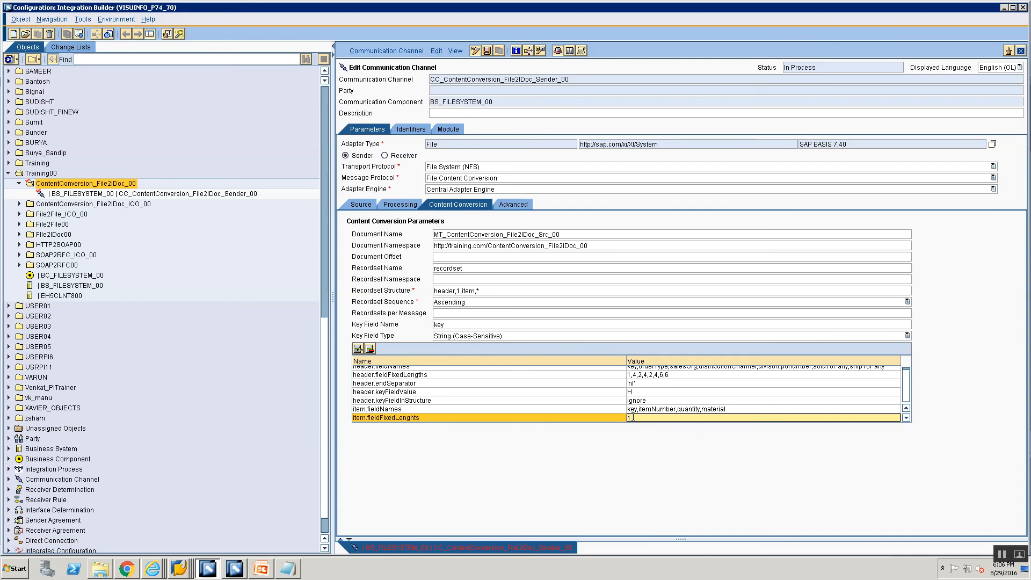
{"action": "key", "text": "alt+Tab"}
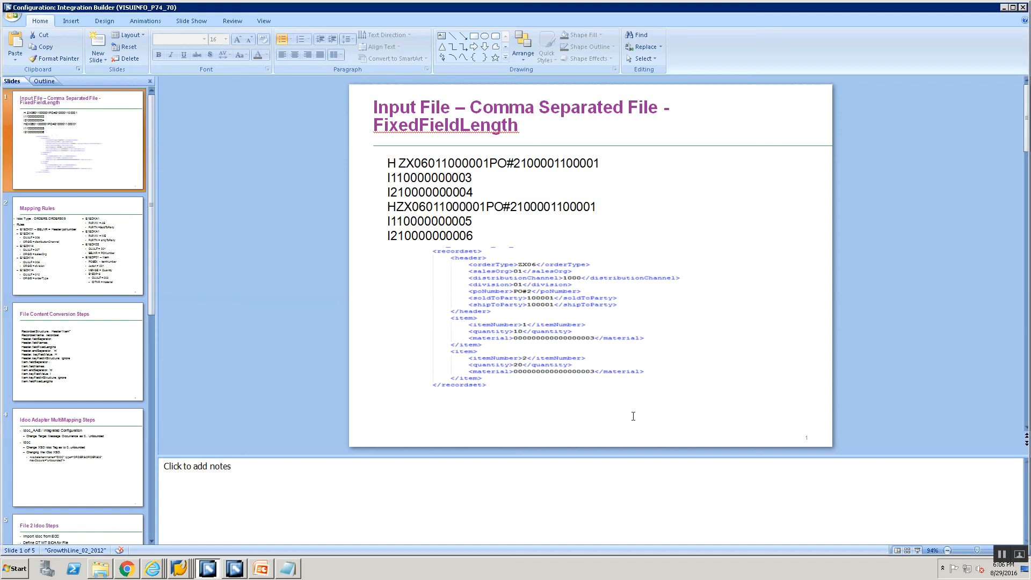
{"action": "key", "text": "alt+Tab"}
{"action": "key", "text": "alt+Tab"}
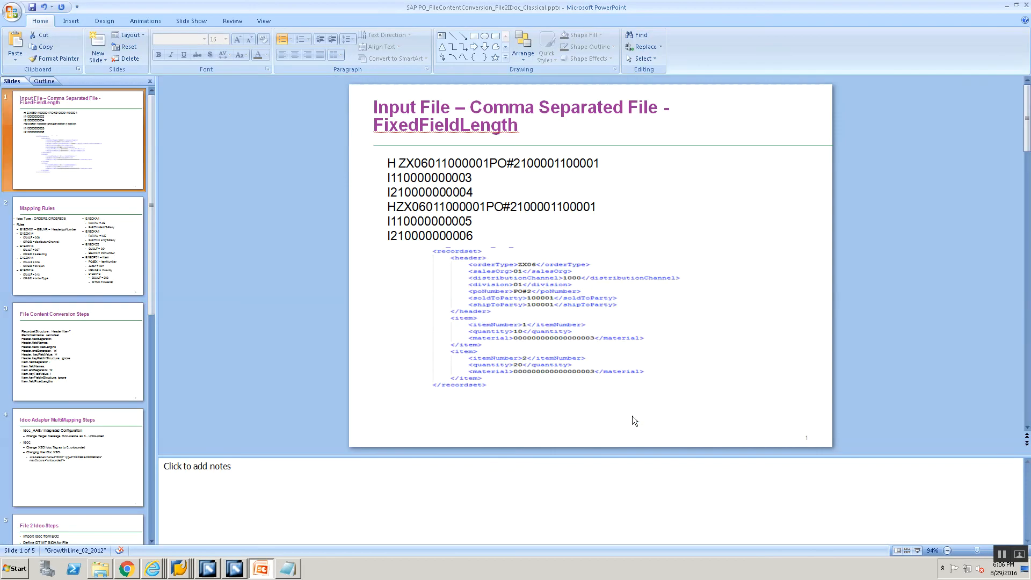
{"action": "key", "text": "alt+Tab"}
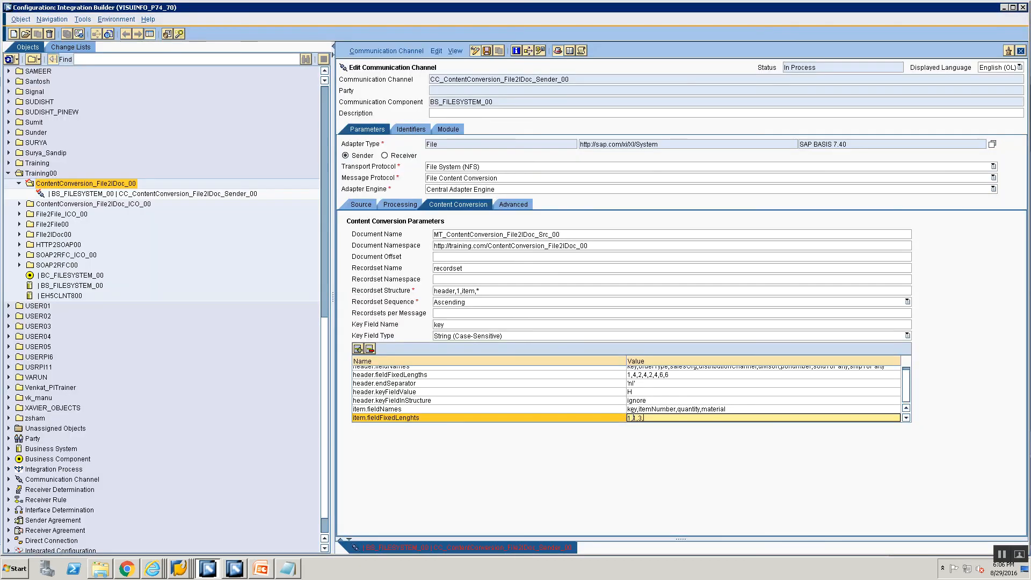
{"action": "key", "text": "alt+Tab"}
{"action": "key", "text": "alt+Tab"}
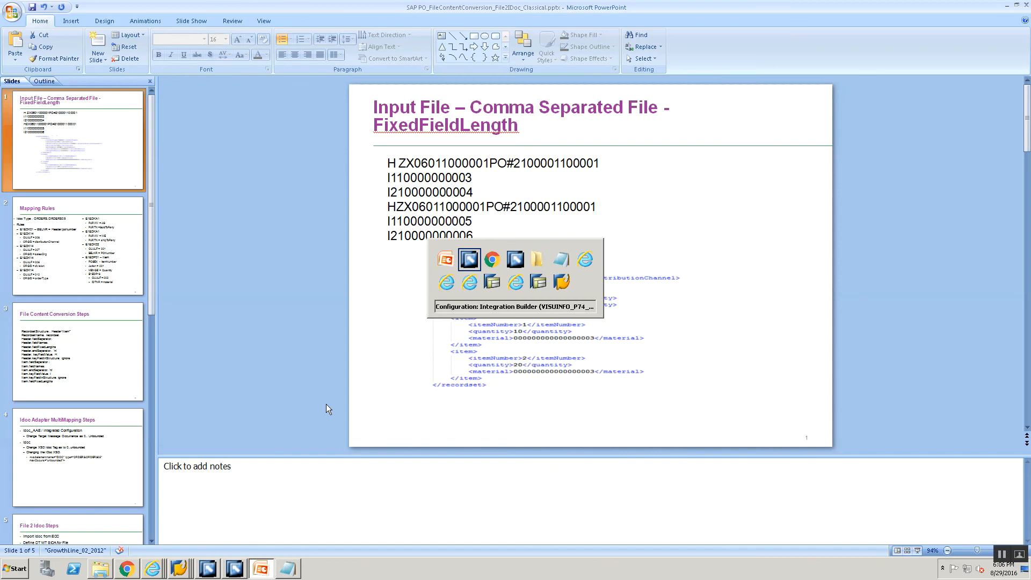
{"action": "key", "text": "alt+Tab"}
{"action": "key", "text": "alt+Tab"}
{"action": "key", "text": "alt+Tab"}
{"action": "key", "text": "alt+Tab"}
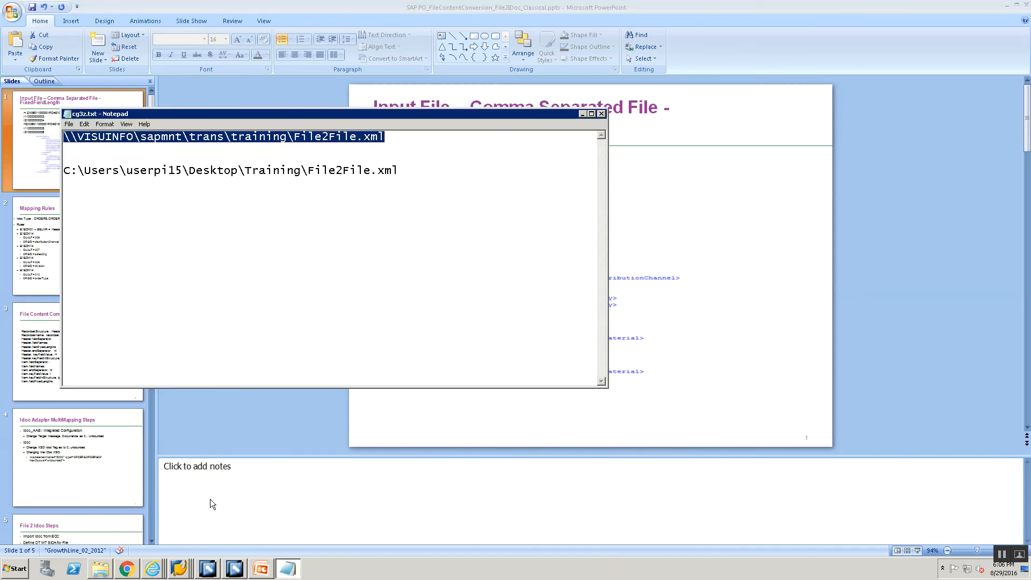
{"action": "left_click", "coordinate": [260, 569]}
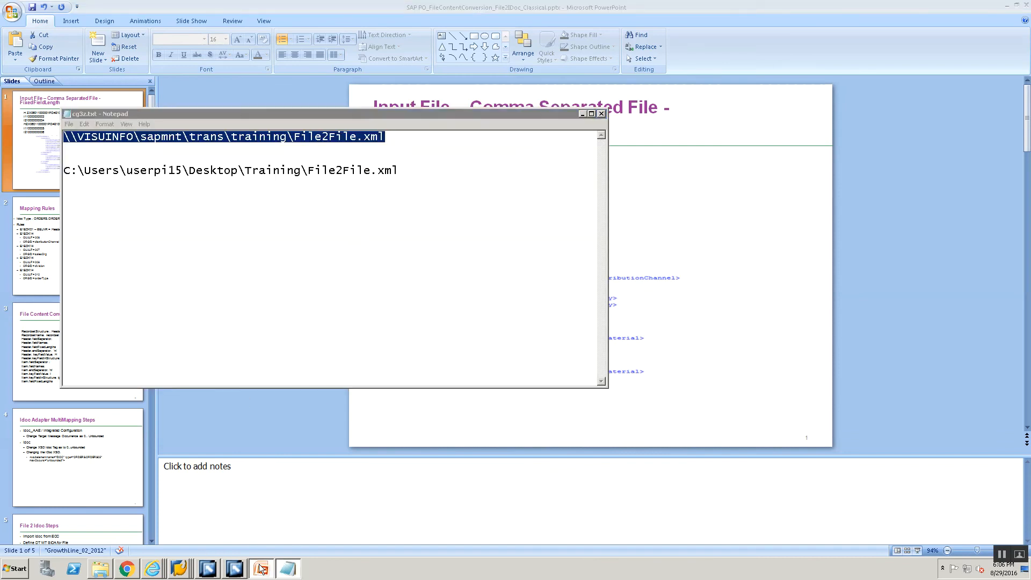
{"action": "key", "text": "alt+Tab"}
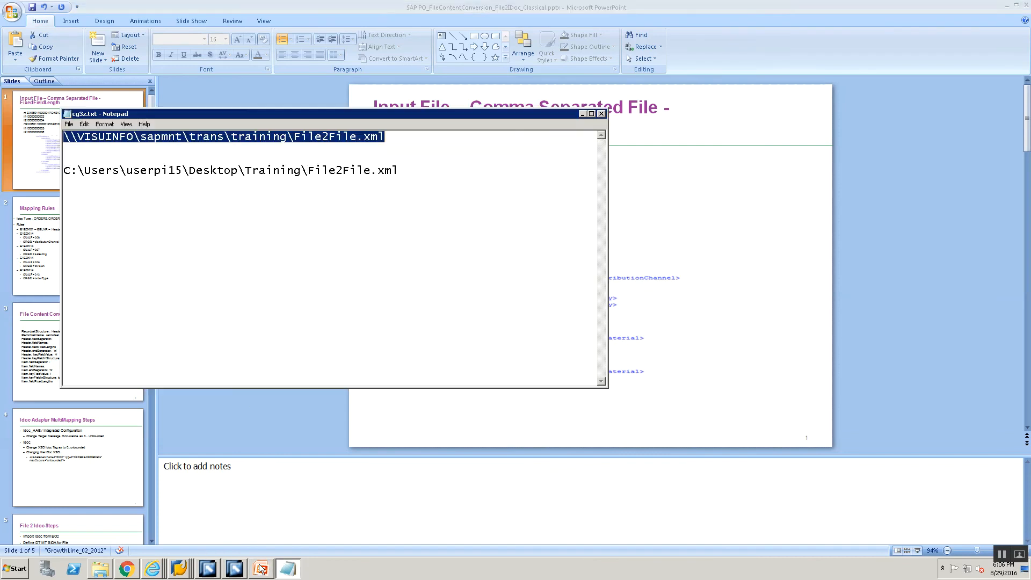
{"action": "key", "text": "alt+Tab"}
{"action": "key", "text": "alt+Tab"}
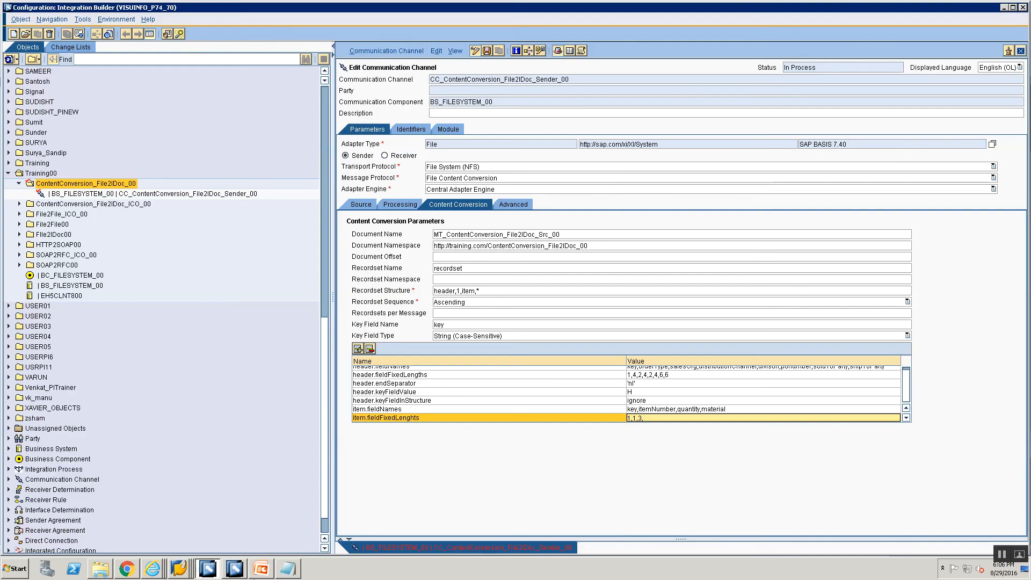
{"action": "type", "text": "4"}
- Correct the spelling of the item's fixed-length parameter name to item.fieldFixedLengths
{"action": "left_click", "coordinate": [417, 418]}
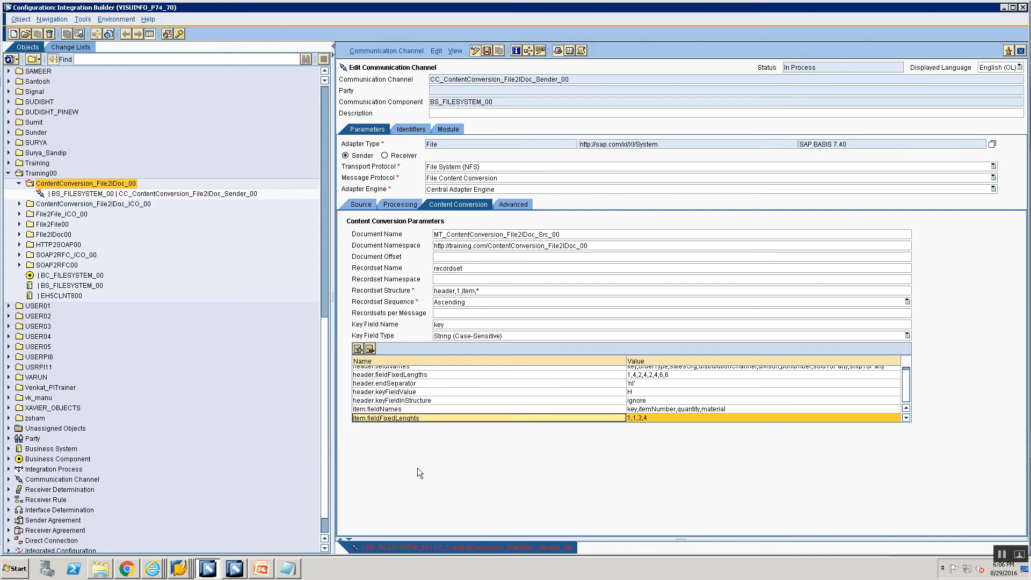
{"action": "key", "text": "BackSpace"}
{"action": "key", "text": "BackSpace"}
{"action": "type", "text": "th"}
- Add the parameter item.keyFieldInStructure with the value ignore and save the sender channel
{"action": "left_click", "coordinate": [358, 349]}
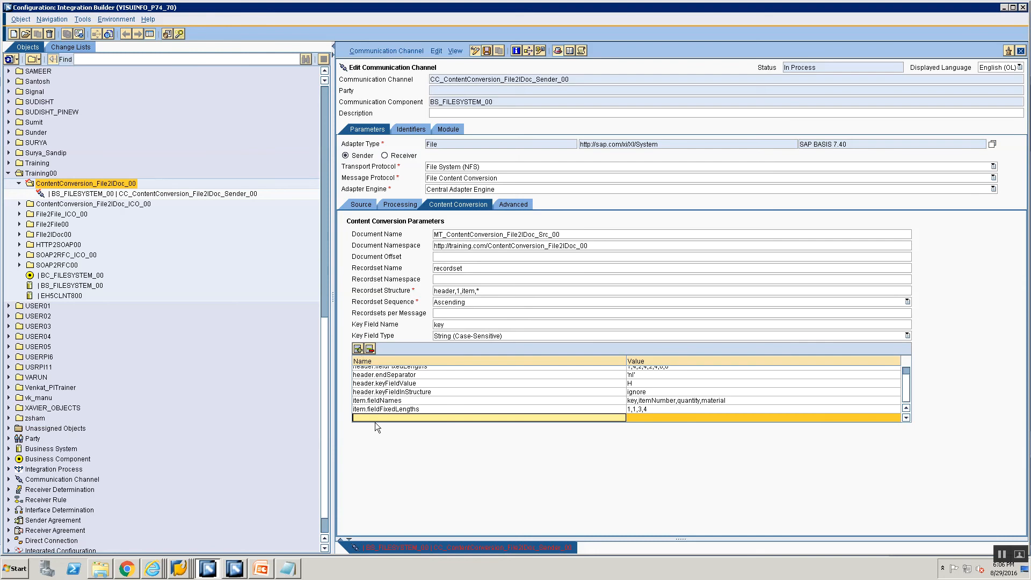
{"action": "type", "text": "item.keyFieldInStructure"}
{"action": "left_click", "coordinate": [681, 418]}
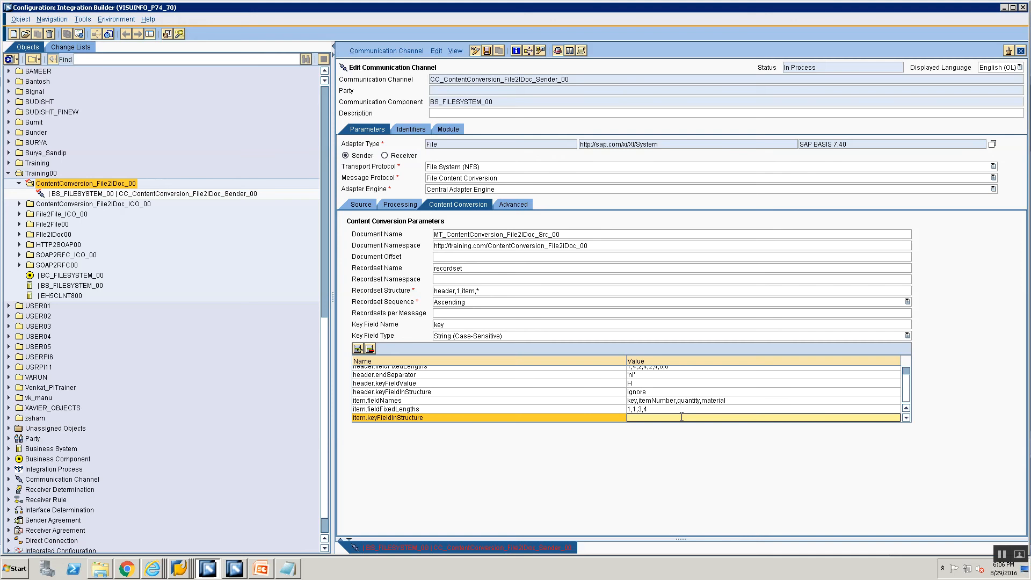
{"action": "type", "text": "ignore"}
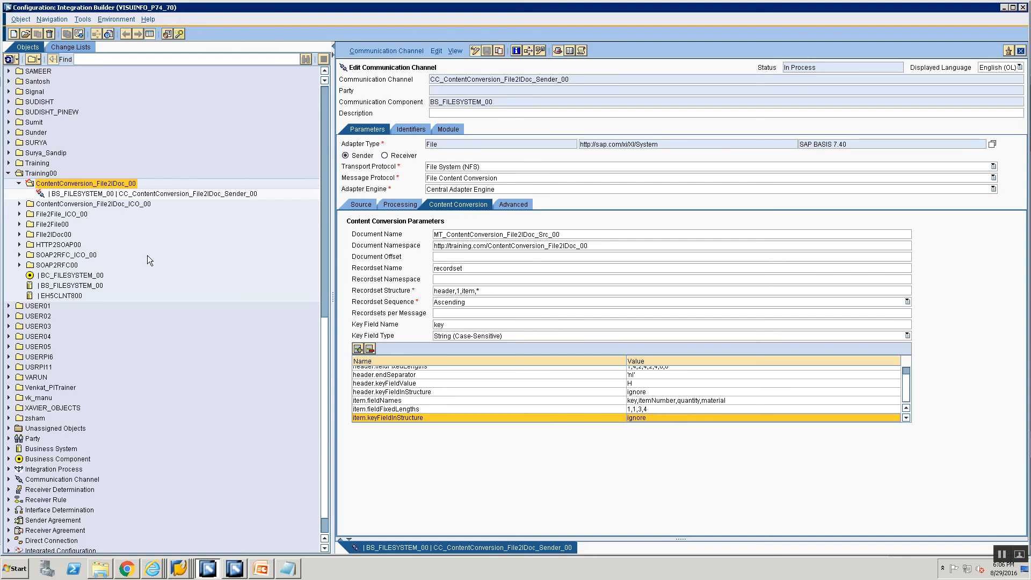
{"action": "left_click", "coordinate": [116, 194]}
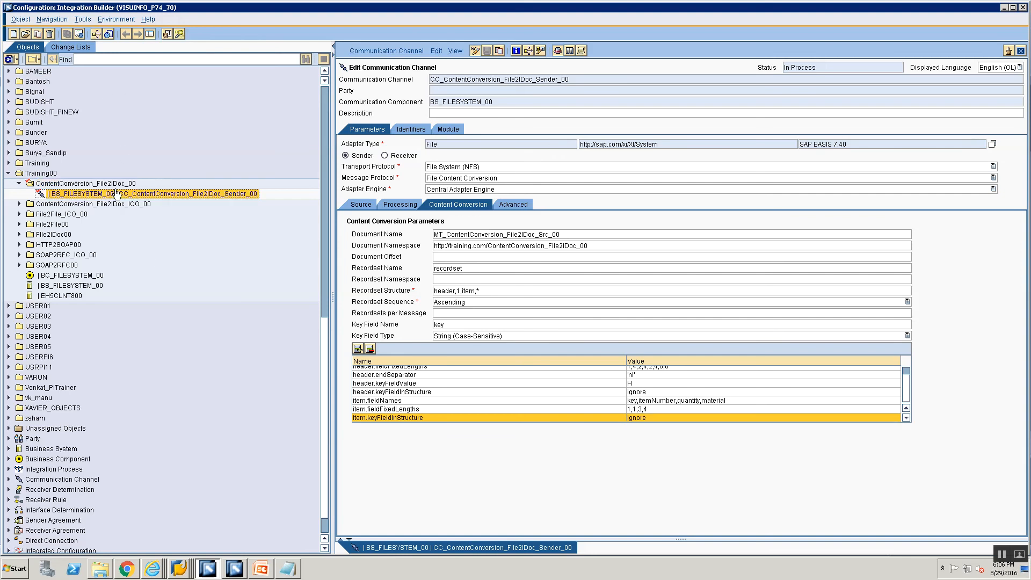
{"action": "right_click", "coordinate": [116, 194]}
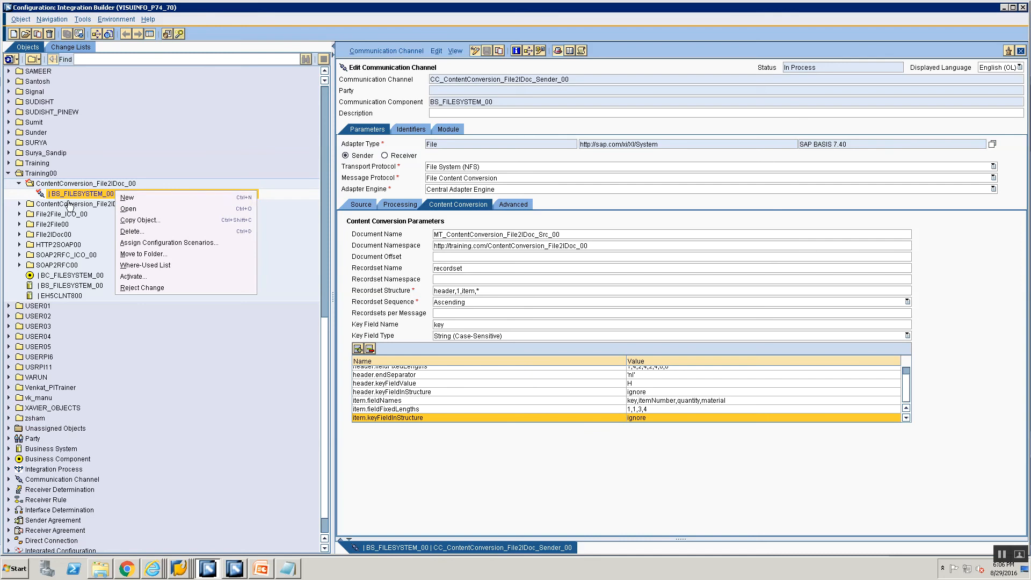
{"action": "key", "text": "Escape"}
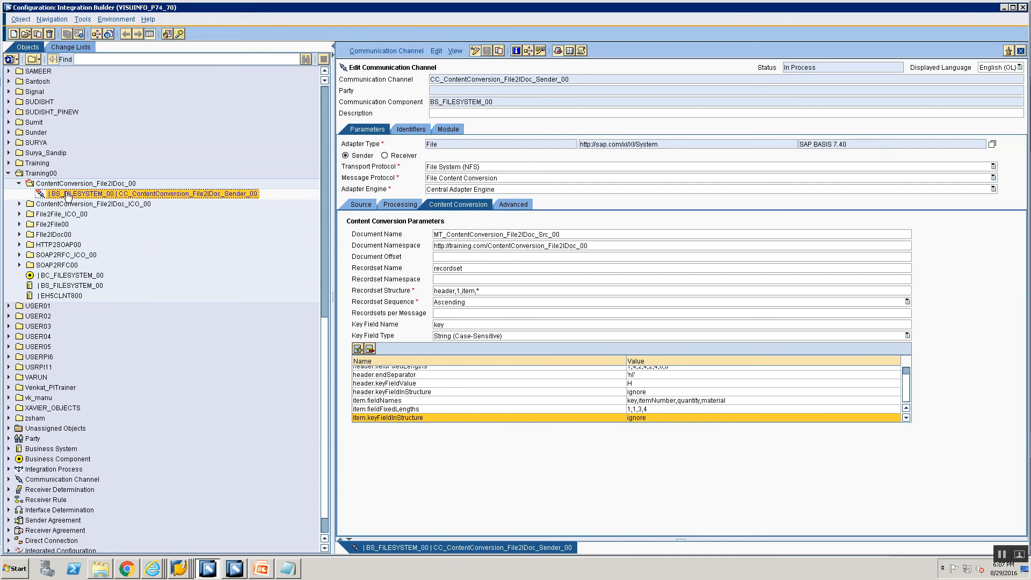
- Open the existing receiver channel CC_File2IDoc_IDoc_Receiver_00 from the File2IDoc00 folder to review its IDoc adapter settings
{"action": "left_click", "coordinate": [20, 234]}
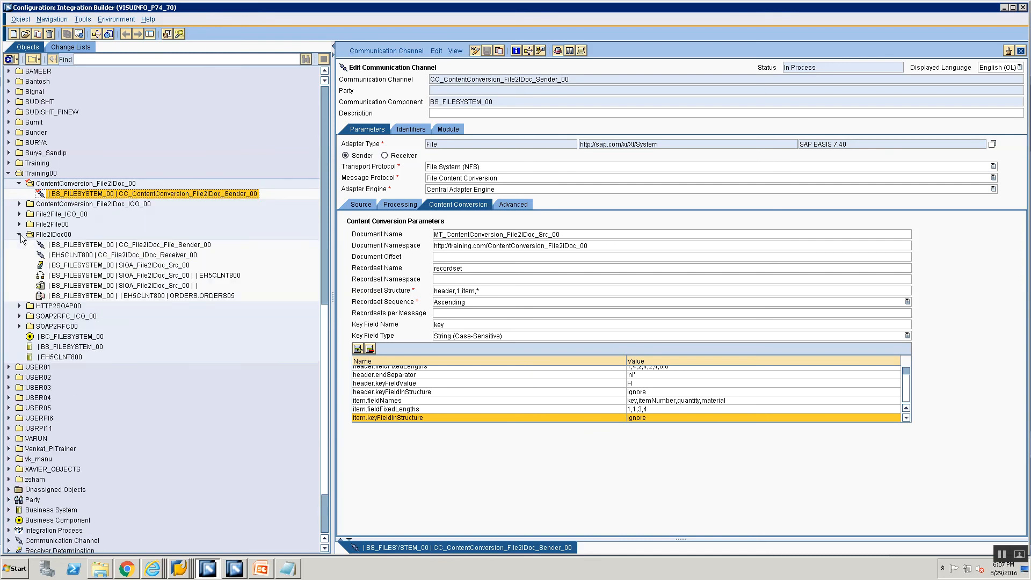
{"action": "left_click", "coordinate": [69, 256]}
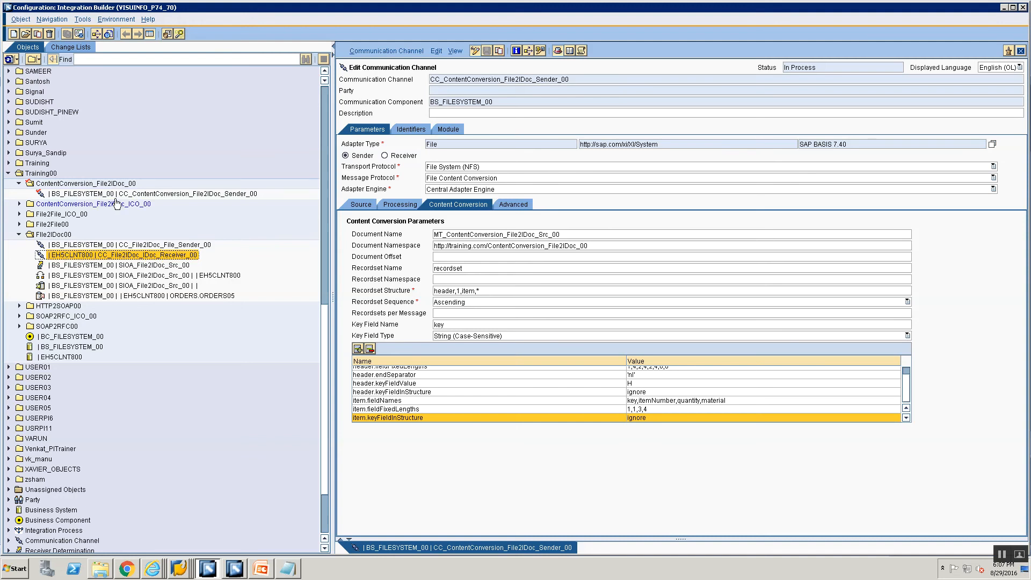
{"action": "double_click", "coordinate": [122, 256]}
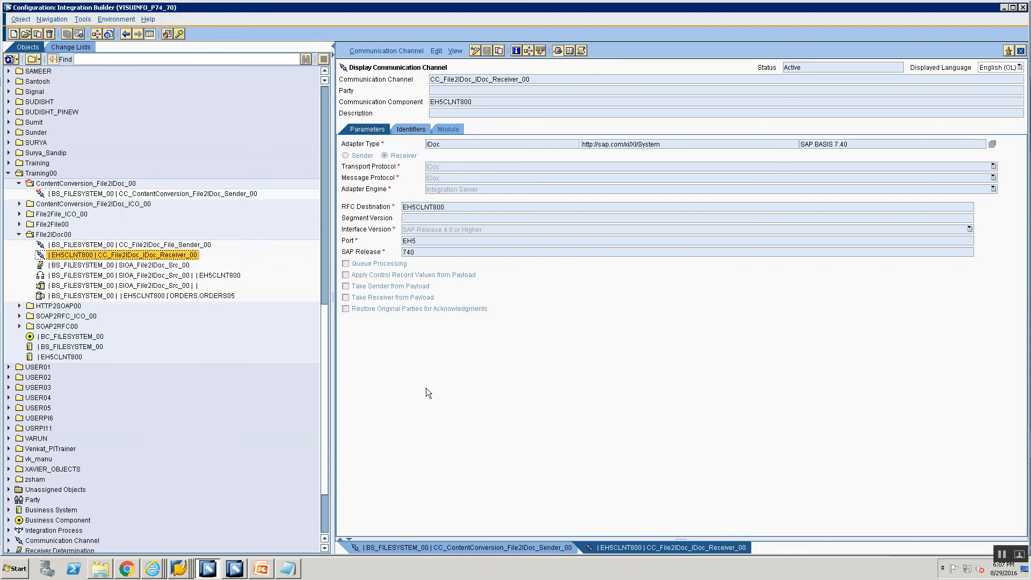
{"action": "left_click", "coordinate": [81, 195]}
{"action": "right_click", "coordinate": [80, 195]}
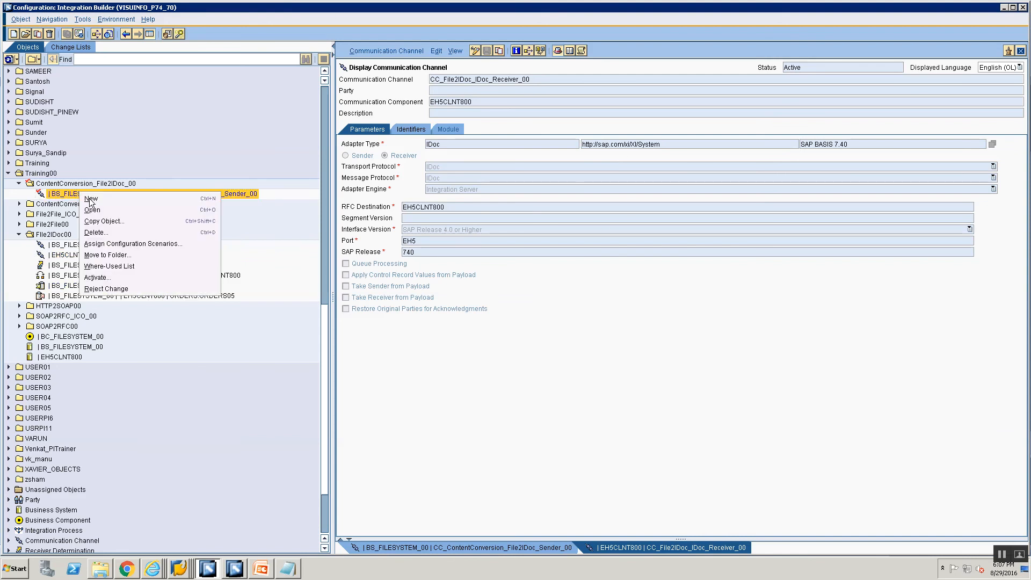
{"action": "left_click", "coordinate": [89, 198]}
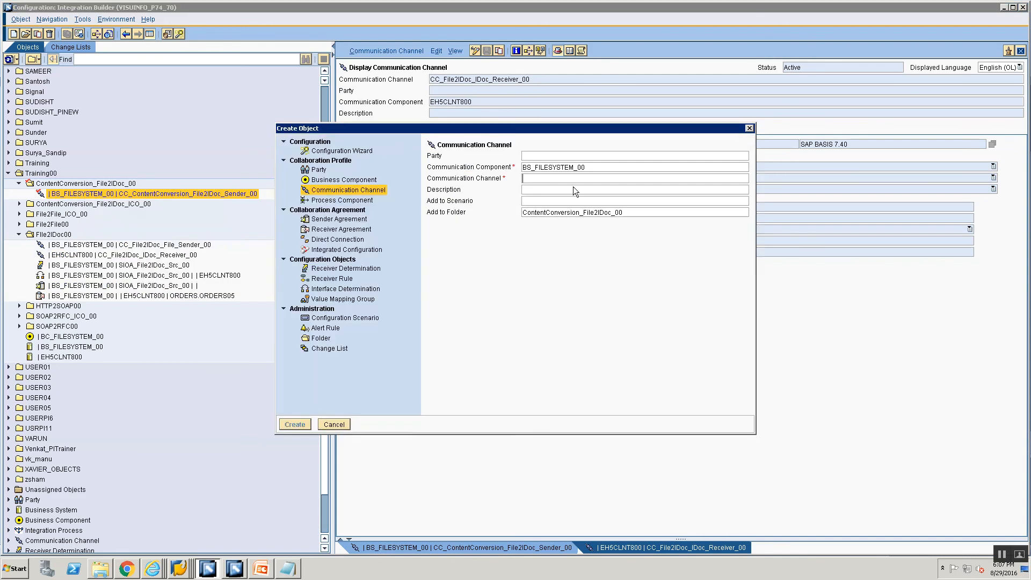
{"action": "left_click", "coordinate": [335, 249]}
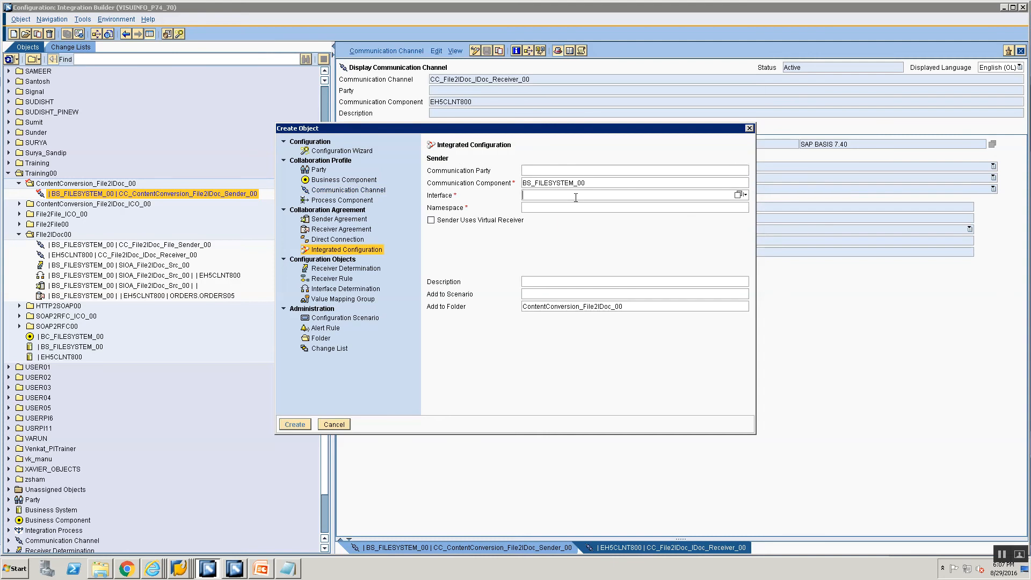
{"action": "left_click", "coordinate": [739, 196]}
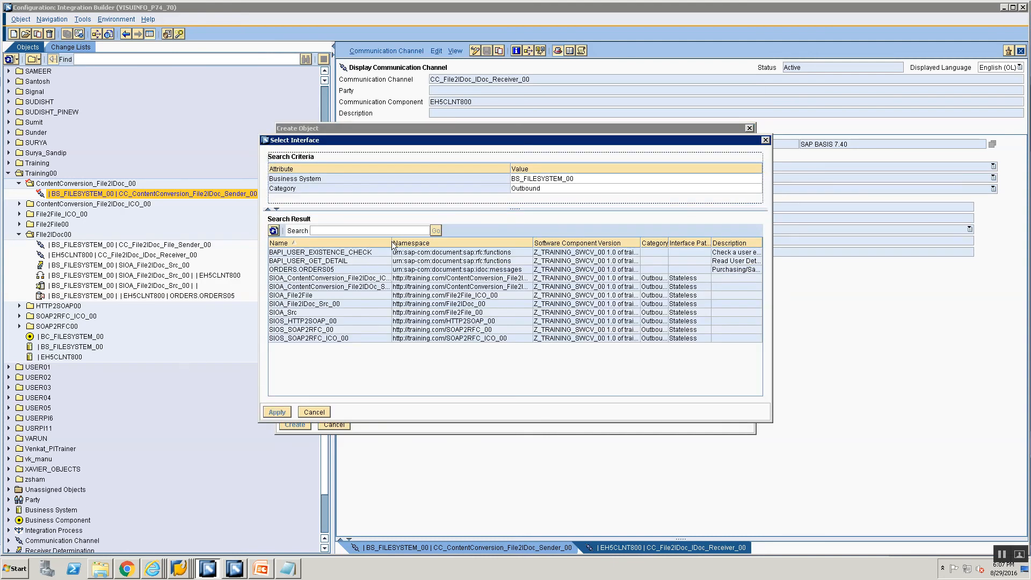
{"action": "left_click_drag", "start_coordinate": [392, 242], "coordinate": [439, 243]}
{"action": "left_click", "coordinate": [294, 287]}
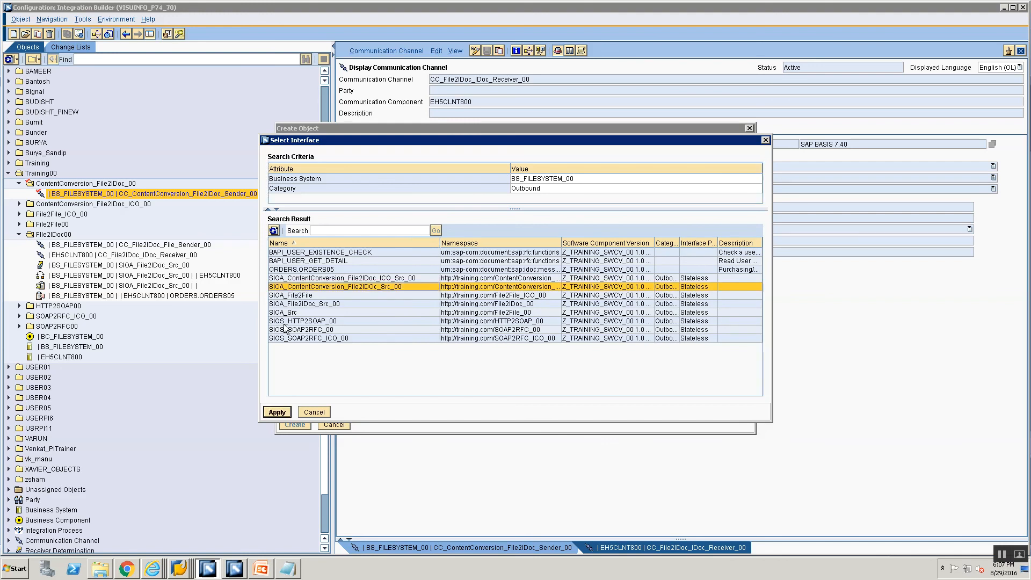
{"action": "left_click", "coordinate": [271, 413]}
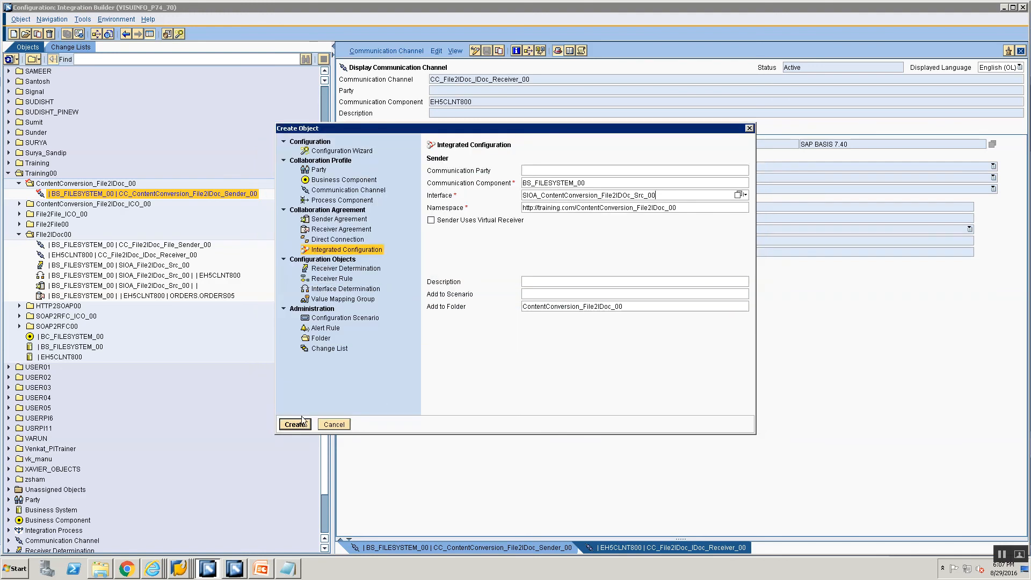
{"action": "left_click", "coordinate": [300, 423]}
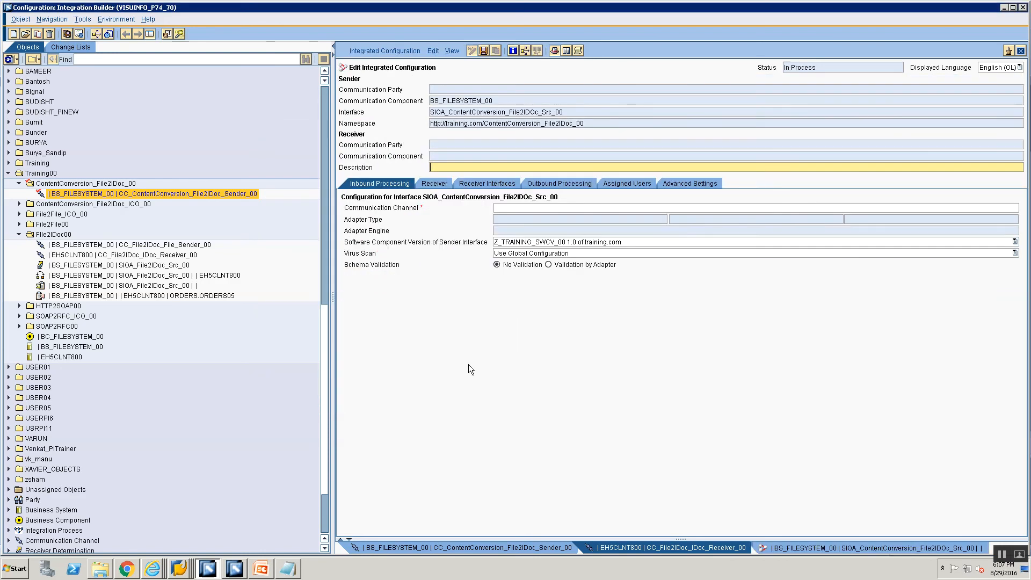
{"action": "left_click", "coordinate": [1020, 51]}
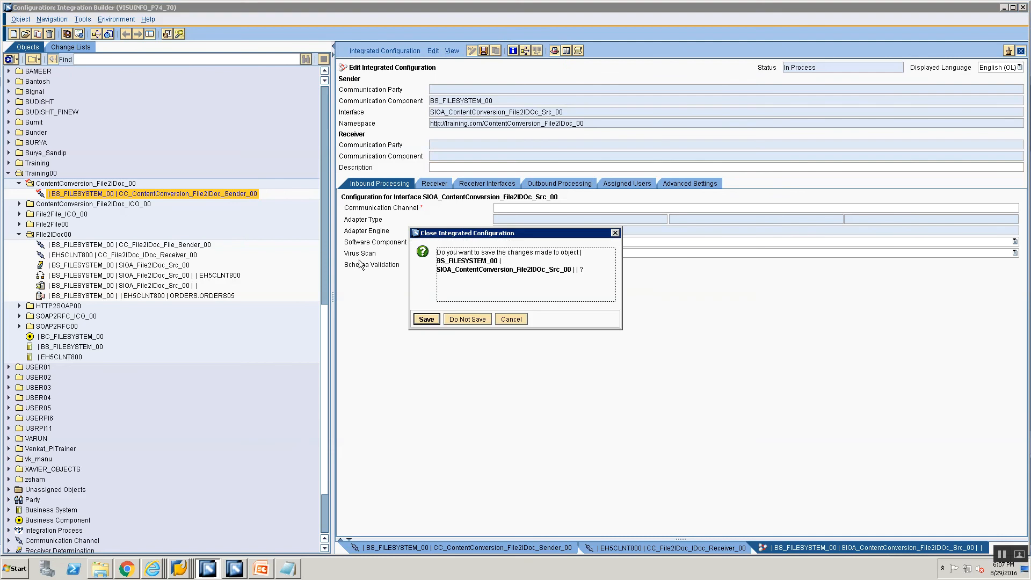
{"action": "left_click", "coordinate": [468, 320]}
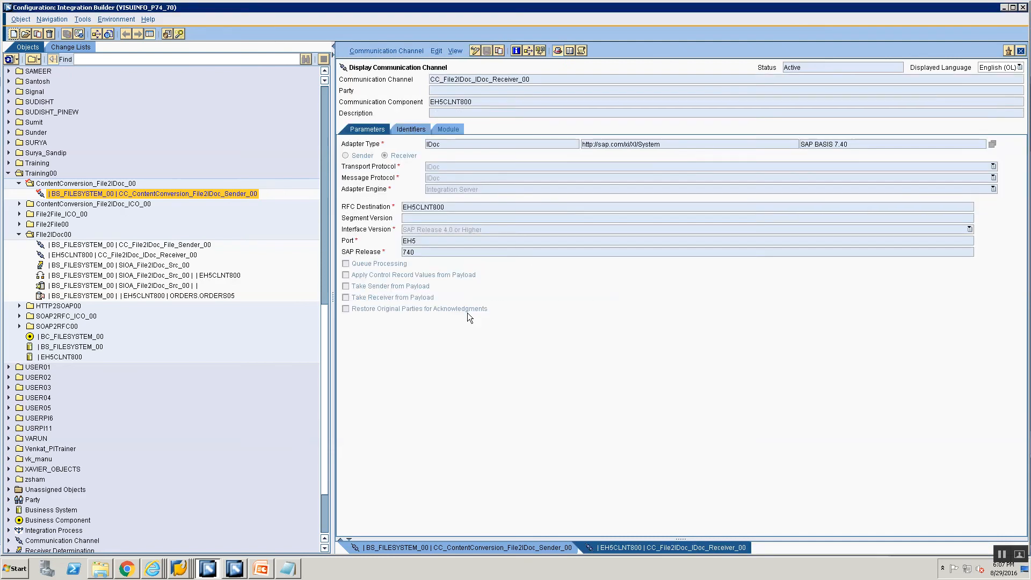
- Create a sender agreement for BS_FILESYSTEM_00 with the interface SIOA_ContentConversion_File2IDOc_Src_00 in the ContentConversion_File2IDoc_00 folder
{"action": "left_click", "coordinate": [174, 195]}
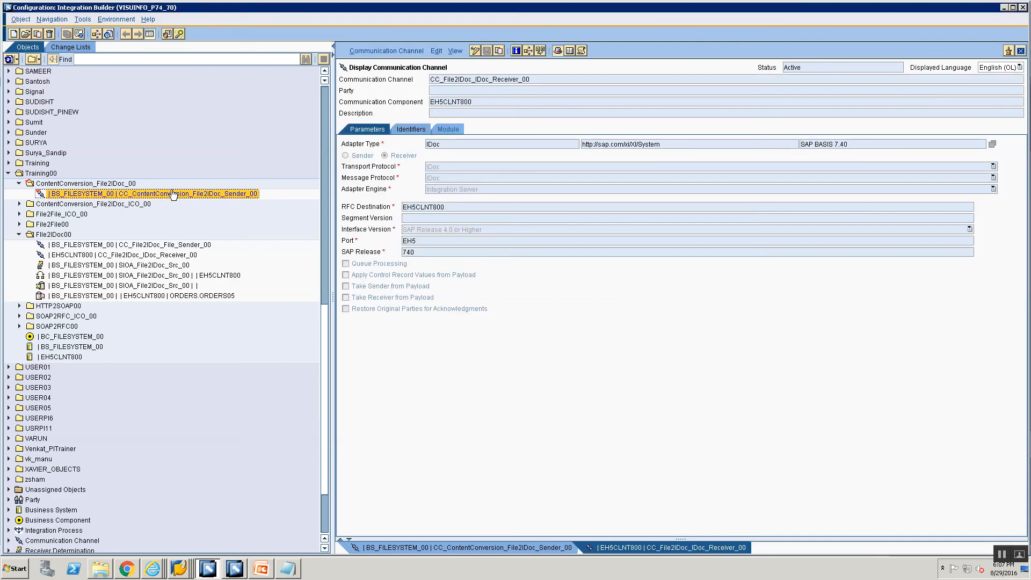
{"action": "right_click", "coordinate": [178, 194]}
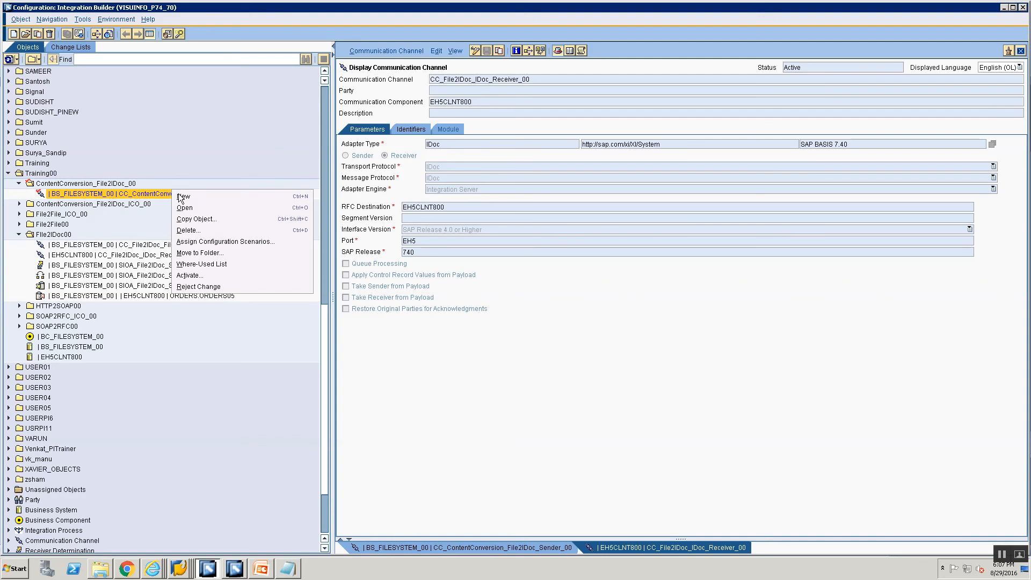
{"action": "left_click", "coordinate": [185, 198]}
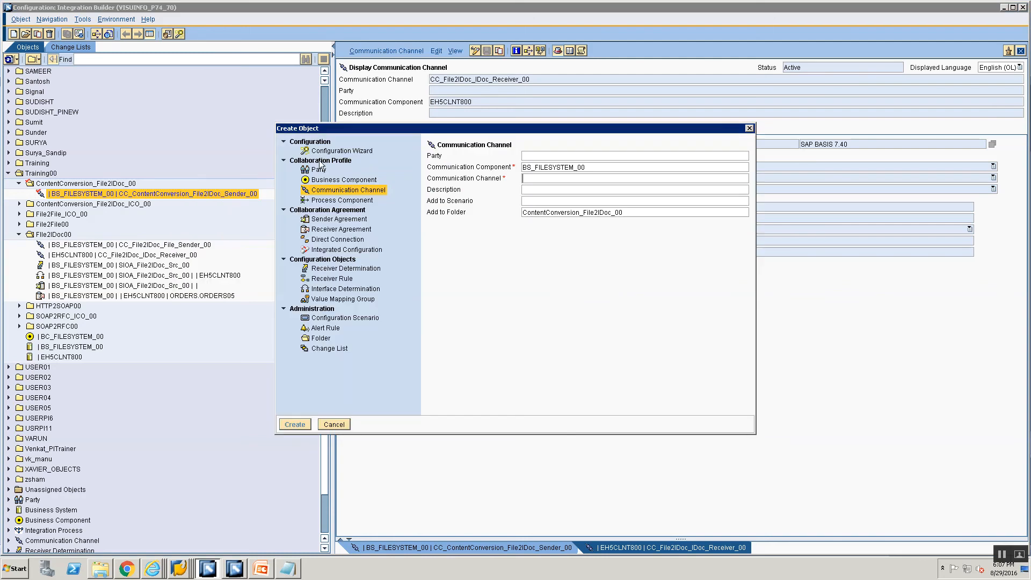
{"action": "left_click", "coordinate": [338, 218]}
{"action": "left_click", "coordinate": [574, 194]}
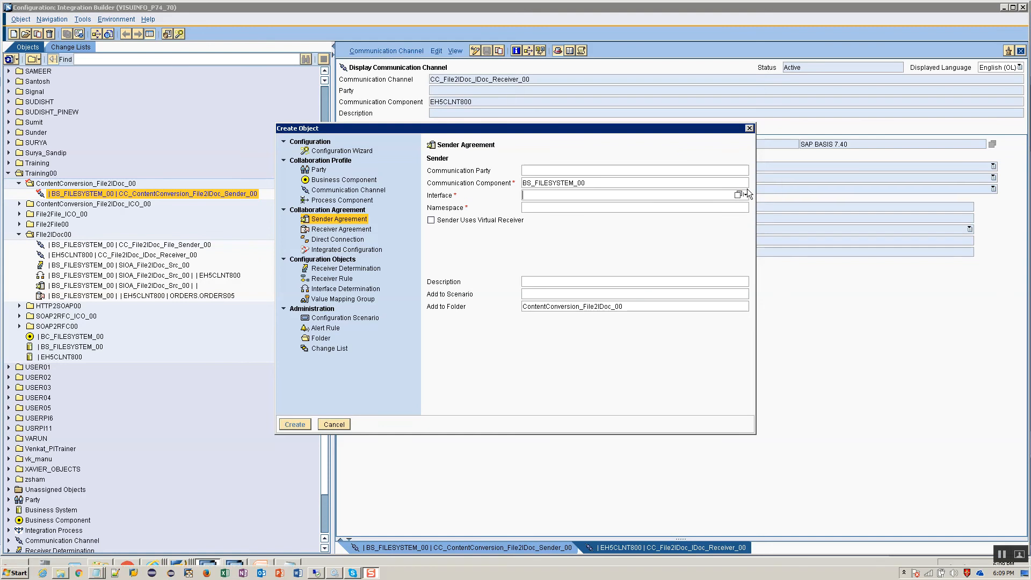
{"action": "left_click", "coordinate": [738, 194]}
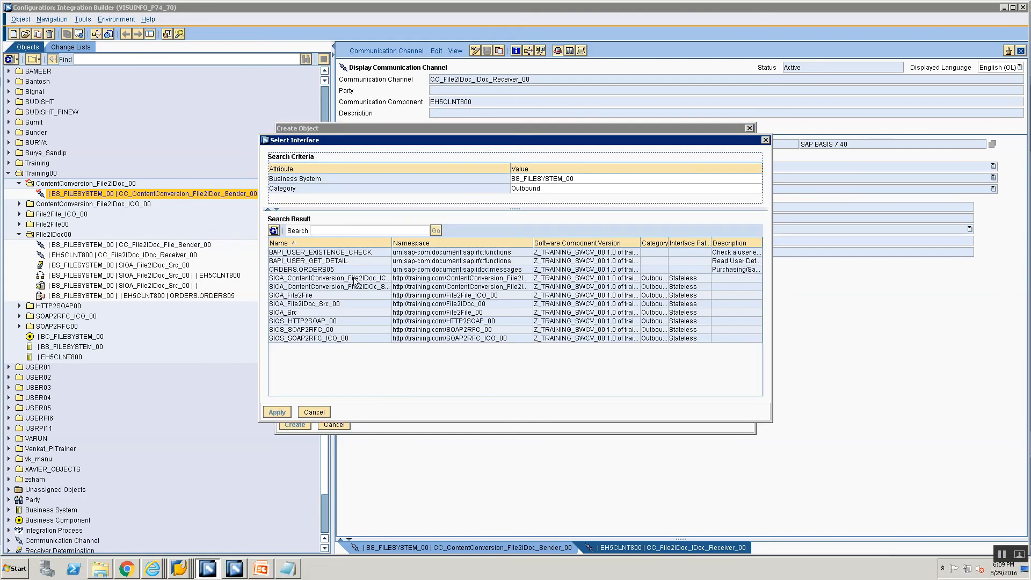
{"action": "left_click", "coordinate": [356, 286]}
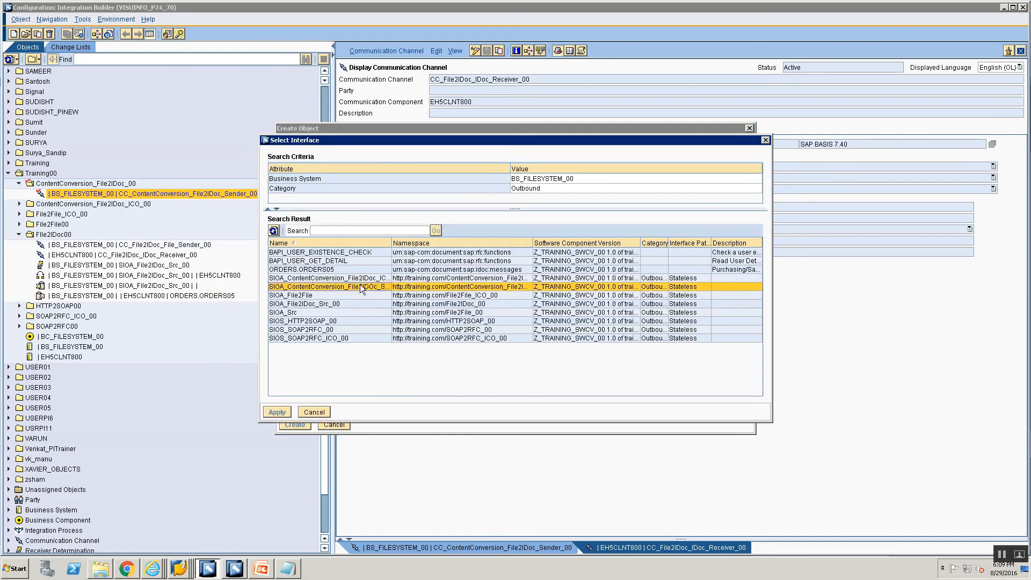
{"action": "left_click_drag", "start_coordinate": [392, 242], "coordinate": [420, 243]}
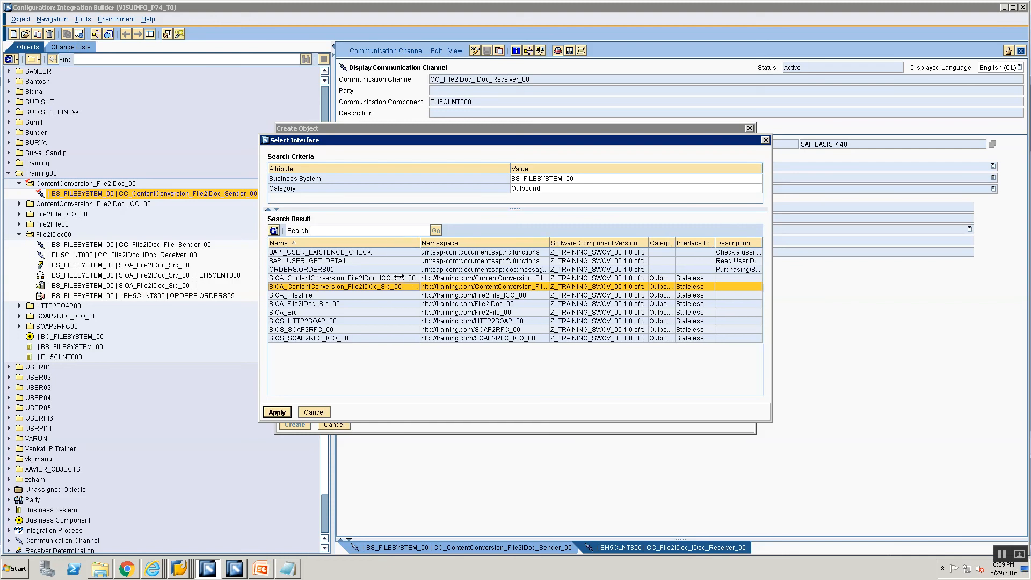
{"action": "left_click", "coordinate": [280, 411]}
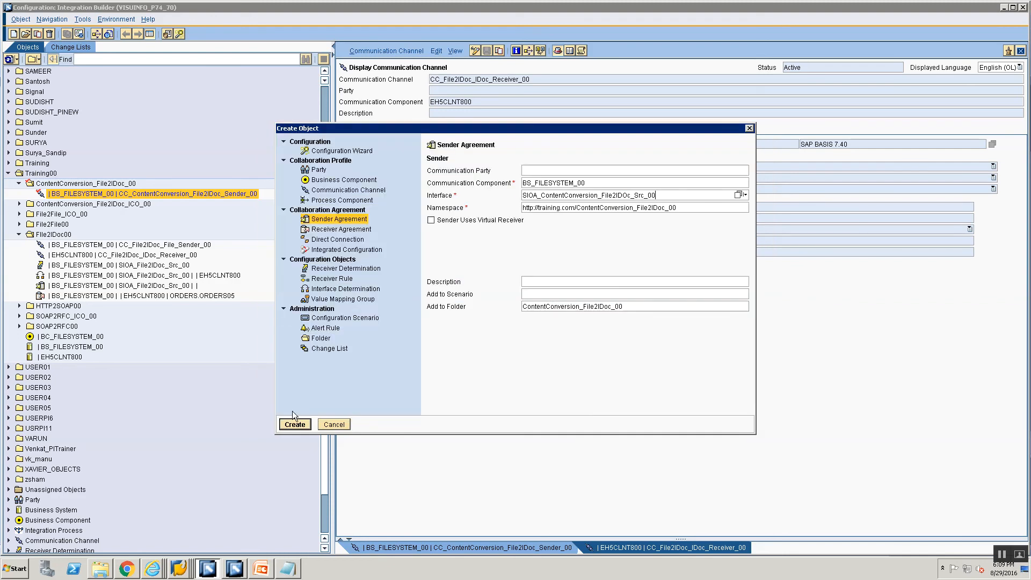
{"action": "left_click", "coordinate": [299, 422]}
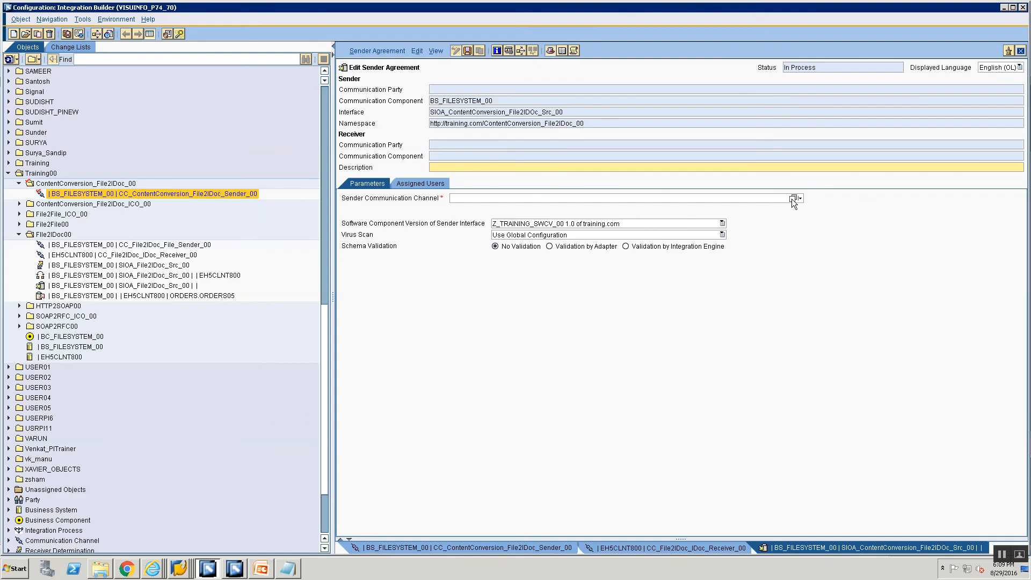
- Assign CC_ContentConversion_File2IDoc_Sender_00 as the sender agreement's communication channel and save the agreement
{"action": "left_click", "coordinate": [793, 198]}
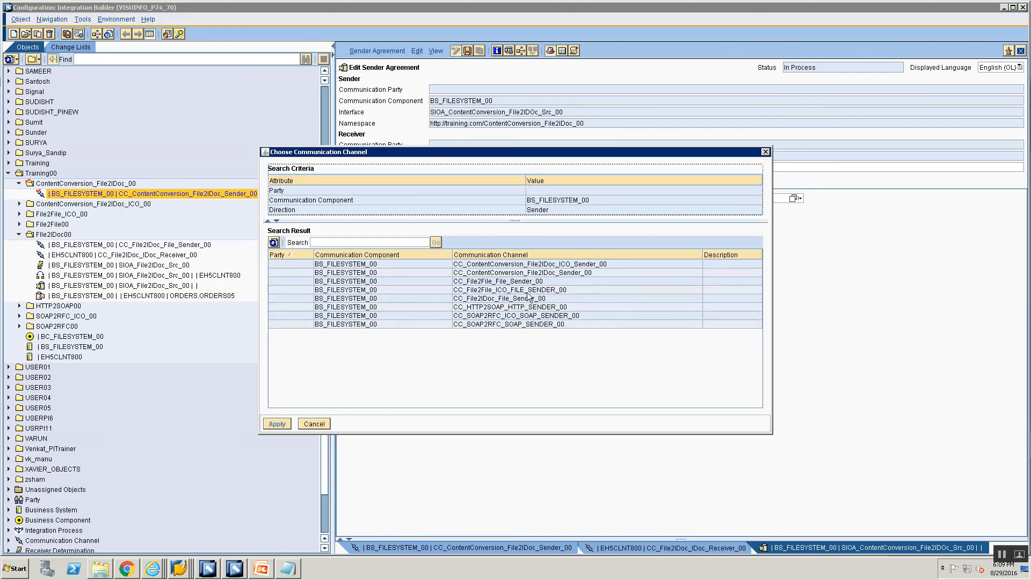
{"action": "left_click", "coordinate": [536, 273]}
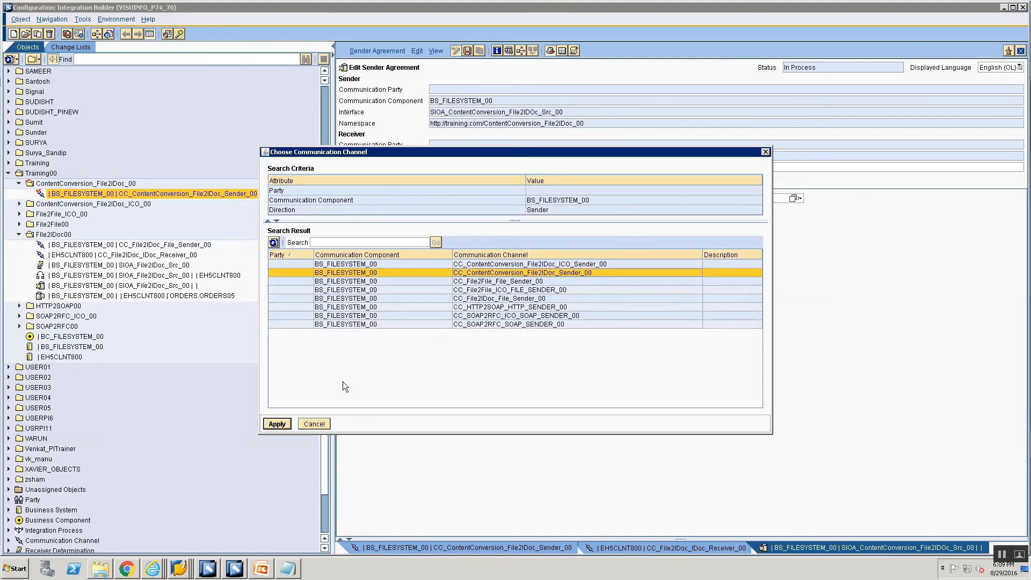
{"action": "left_click", "coordinate": [285, 427]}
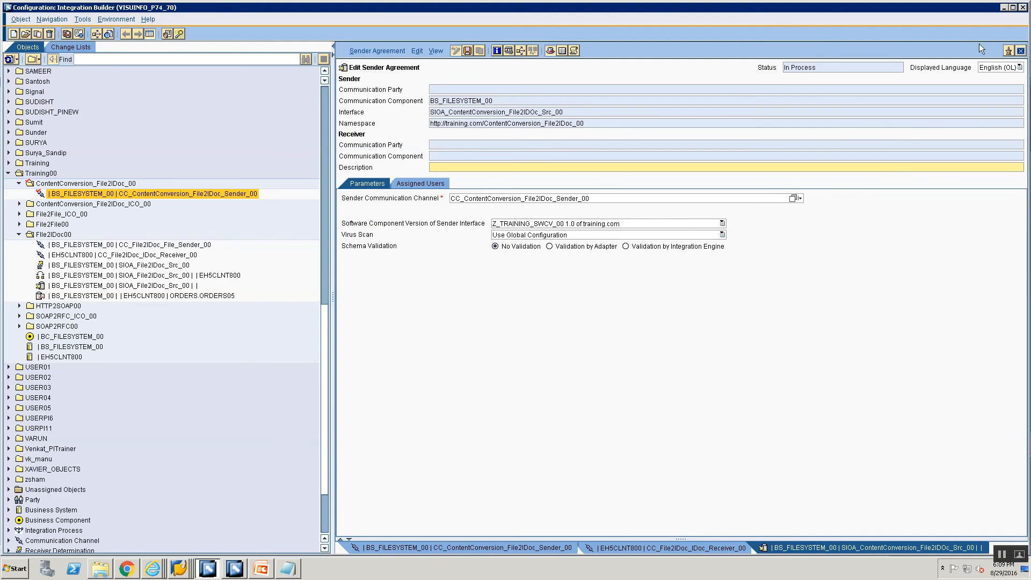
{"action": "left_click", "coordinate": [466, 51]}
- Create a receiver determination for BS_FILESYSTEM_00 and SIOA_ContentConversion_File2IDOc_Src_00, starting from the new sender agreement
{"action": "left_click", "coordinate": [145, 205]}
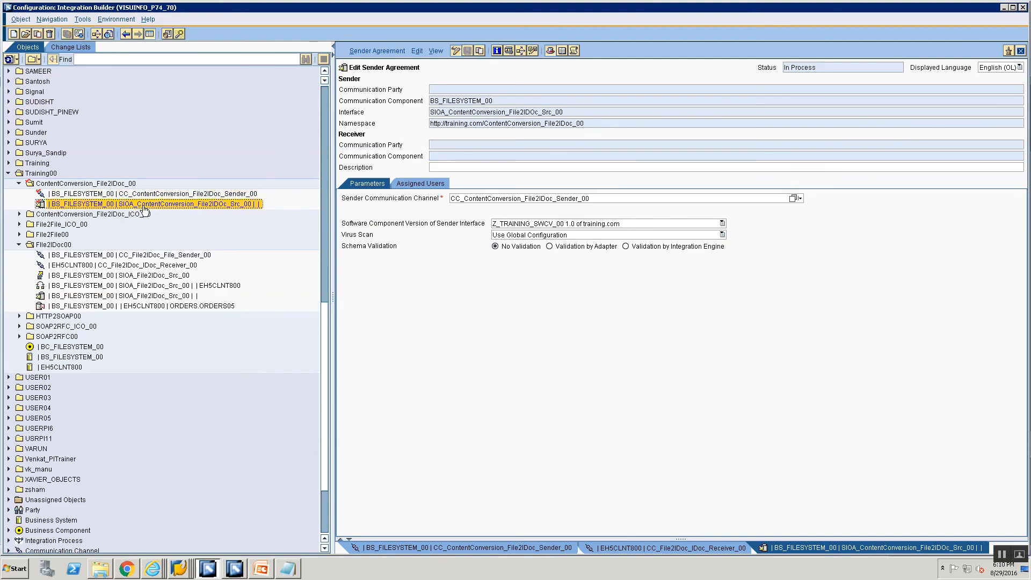
{"action": "right_click", "coordinate": [144, 205]}
{"action": "left_click", "coordinate": [153, 213]}
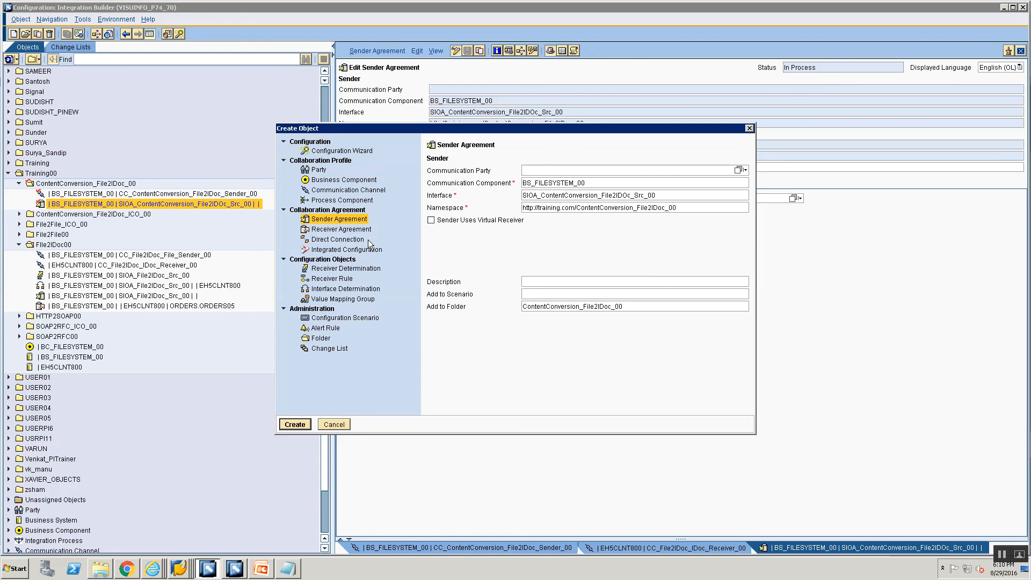
{"action": "left_click", "coordinate": [345, 268]}
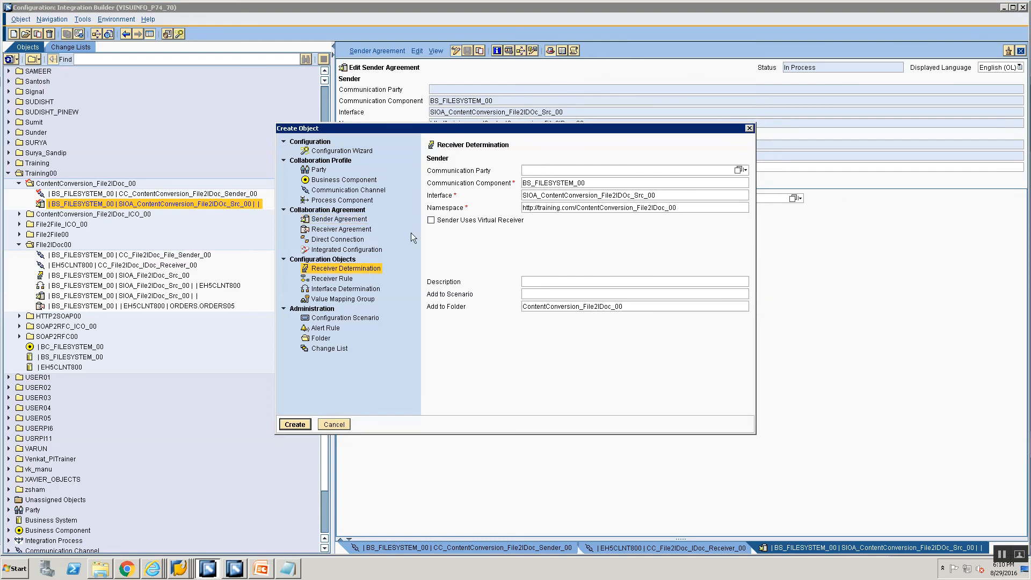
{"action": "left_click", "coordinate": [650, 199]}
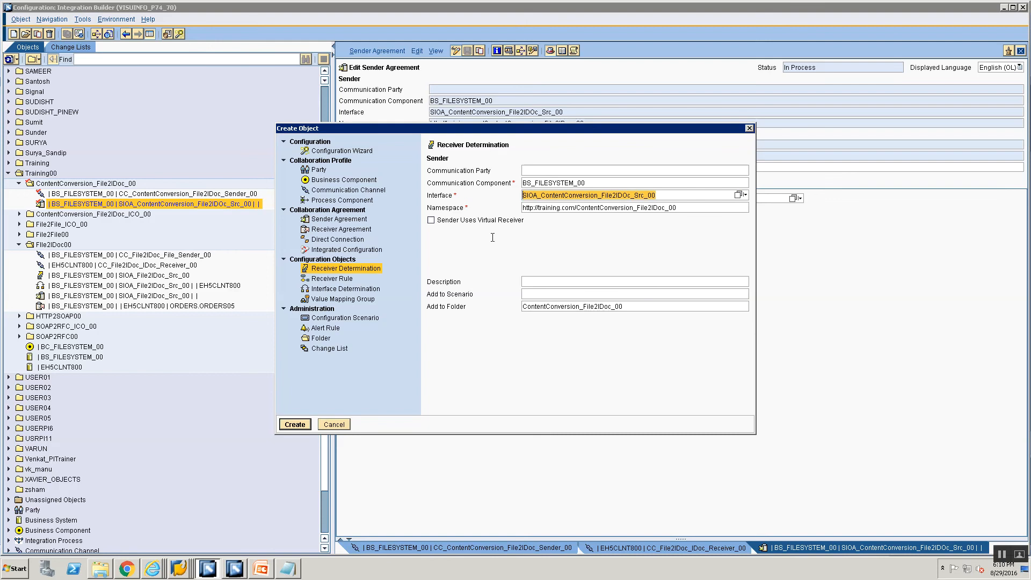
{"action": "left_click", "coordinate": [287, 426]}
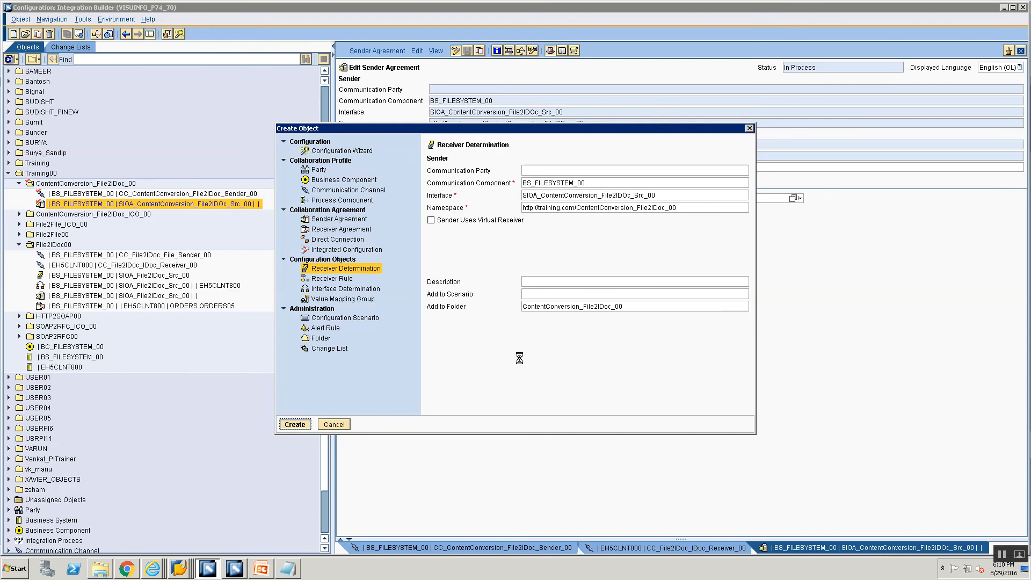
- Set the configured receiver's communication component to EH5CLNT800 and save the receiver determination
{"action": "left_click", "coordinate": [881, 258]}
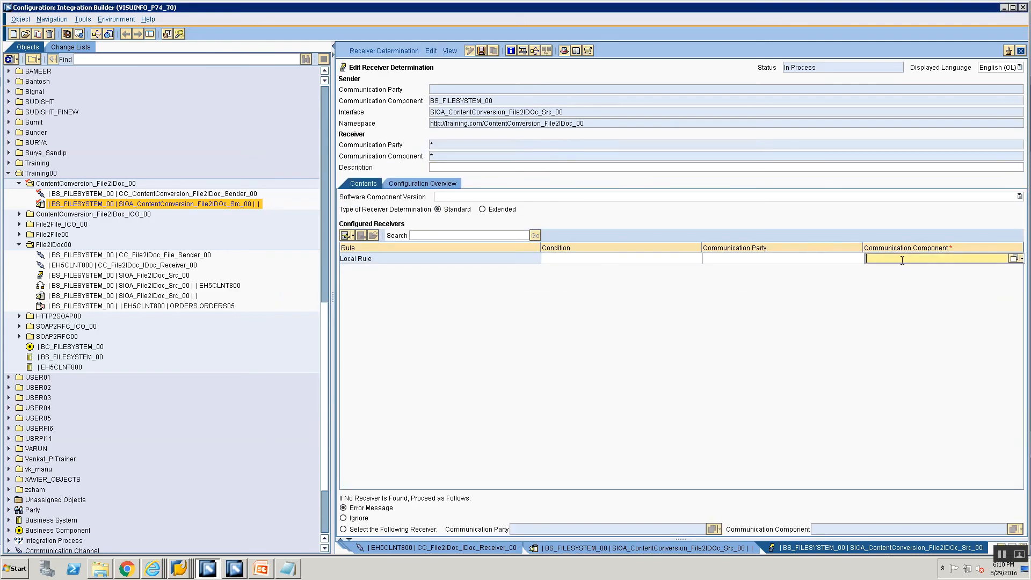
{"action": "type", "text": "EH5CLNT800"}
{"action": "key", "text": "ctrl+s"}
- Create a specific interface determination for receiver EH5CLNT800 from the receiver determination's configuration overview
{"action": "left_click", "coordinate": [429, 185]}
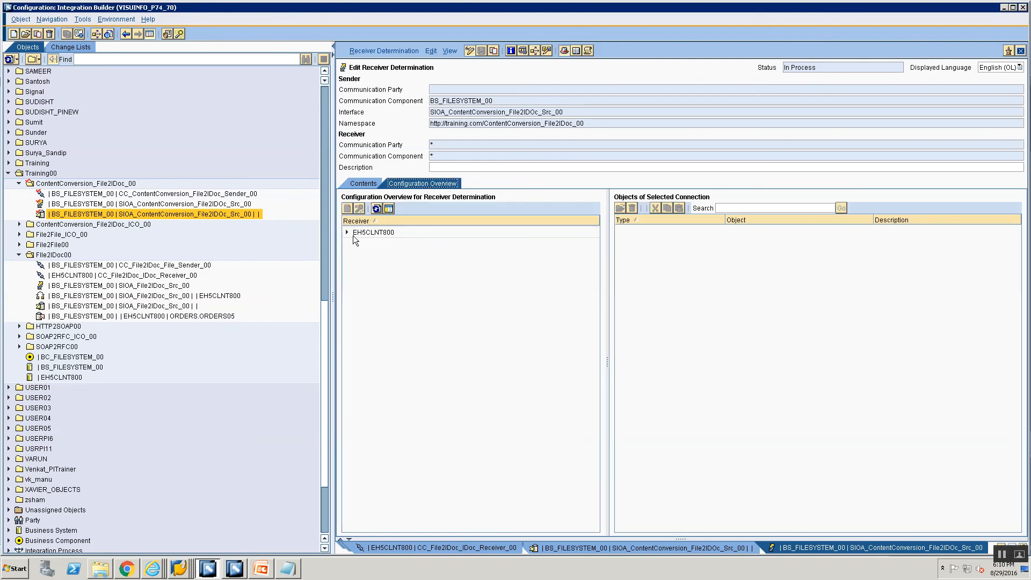
{"action": "left_click", "coordinate": [347, 232]}
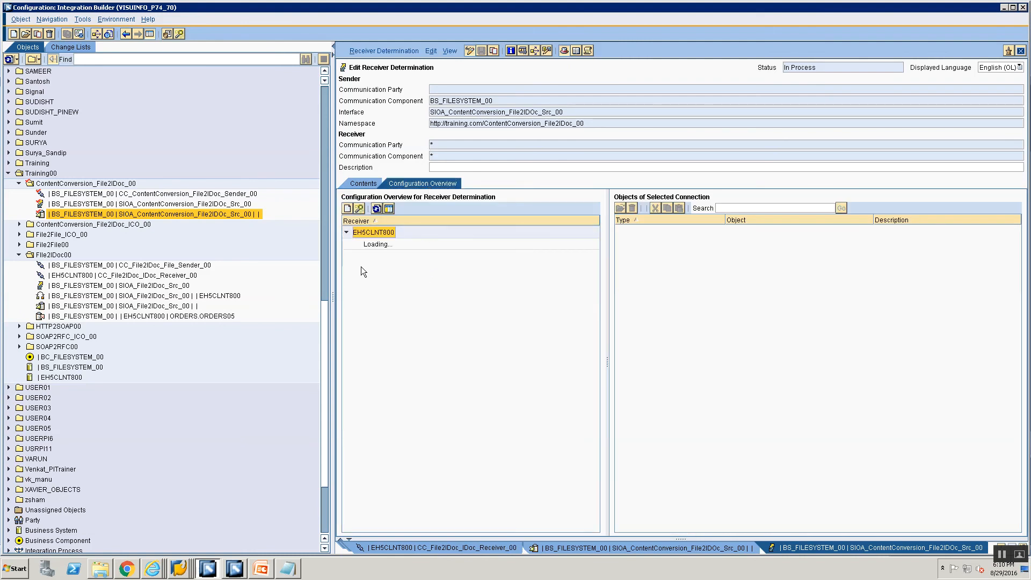
{"action": "left_click", "coordinate": [378, 244]}
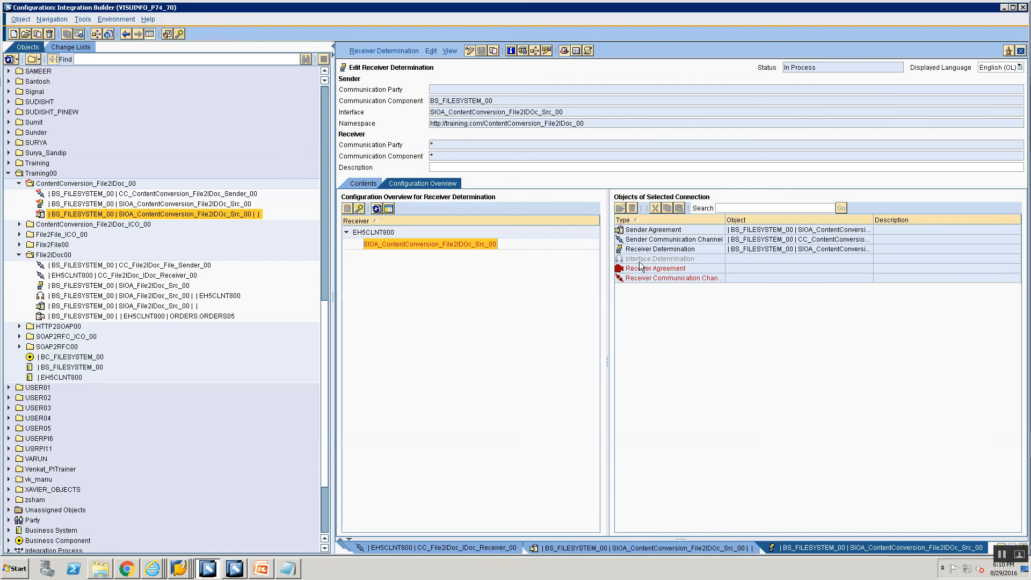
{"action": "left_click", "coordinate": [640, 260]}
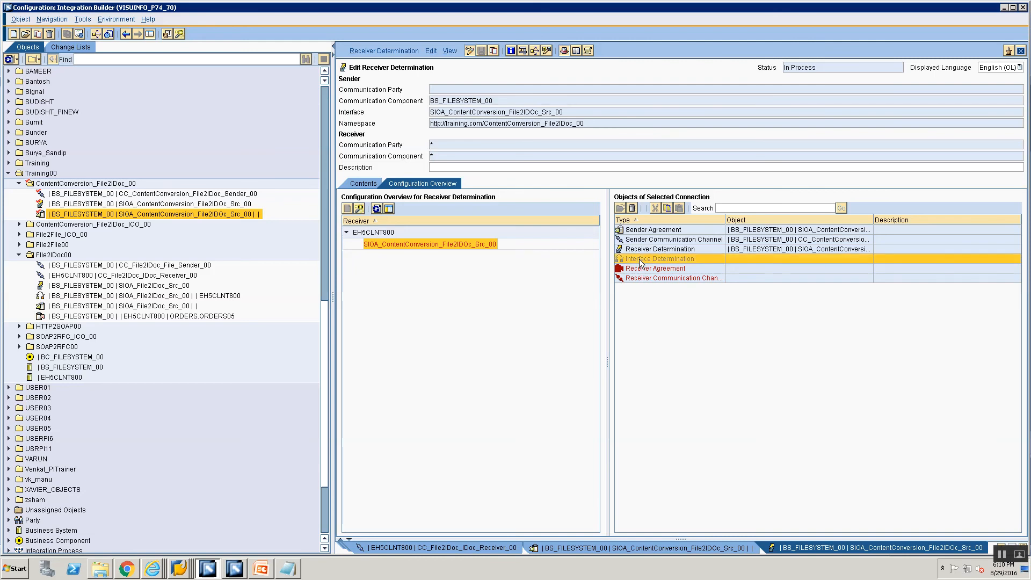
{"action": "right_click", "coordinate": [640, 262]}
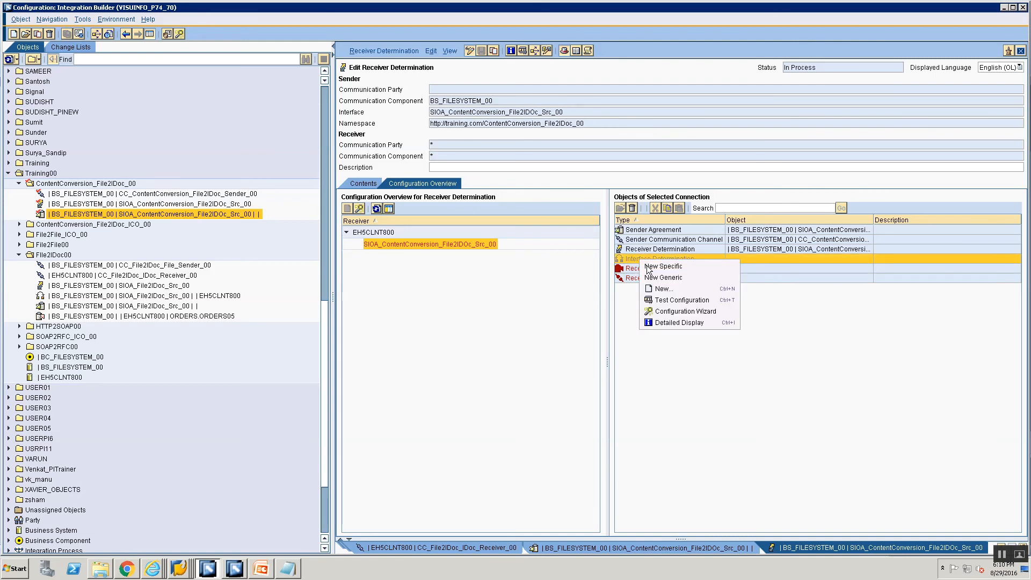
{"action": "left_click", "coordinate": [650, 266]}
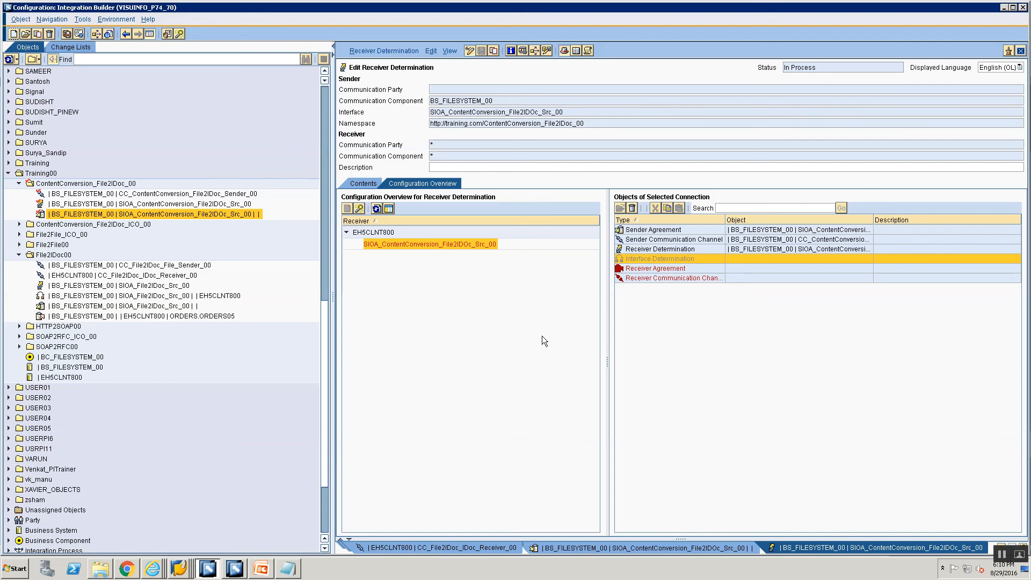
- Assign operation mapping OM_ContentConversion_File2IDoc_00 to the EH5CLNT800 interface determination, then save and close it
{"action": "left_click", "coordinate": [559, 248]}
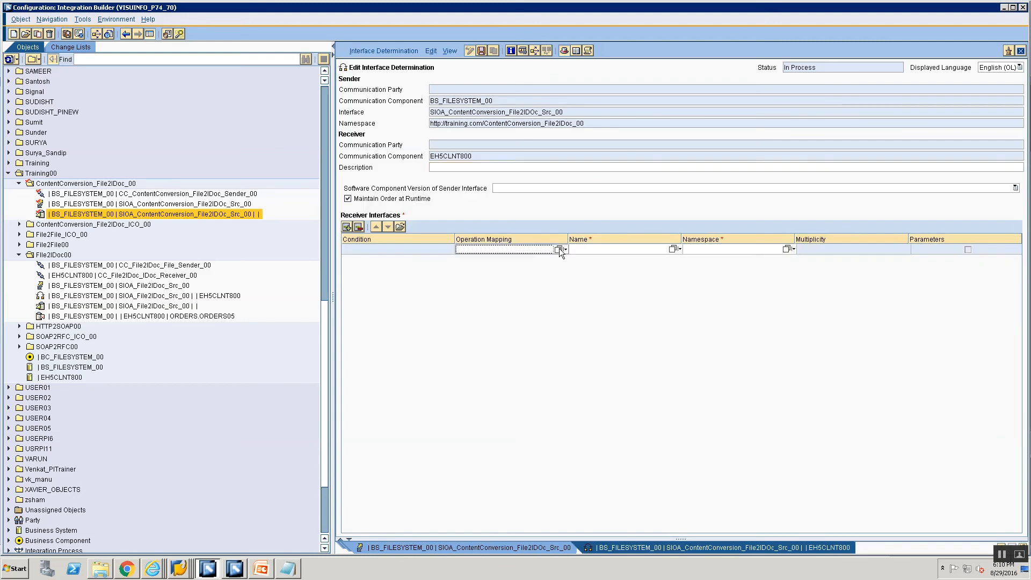
{"action": "left_click", "coordinate": [301, 254]}
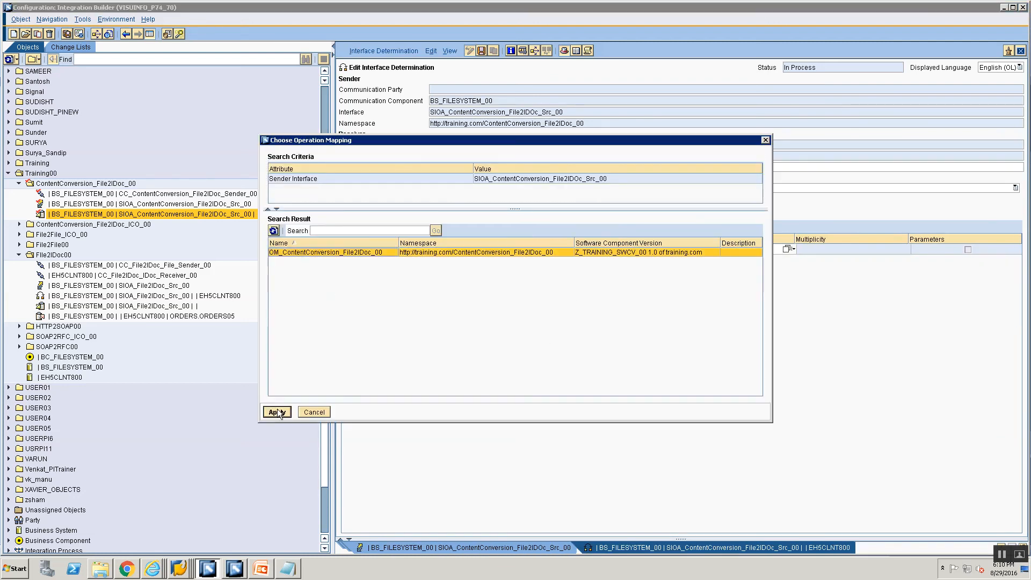
{"action": "key", "text": "Return"}
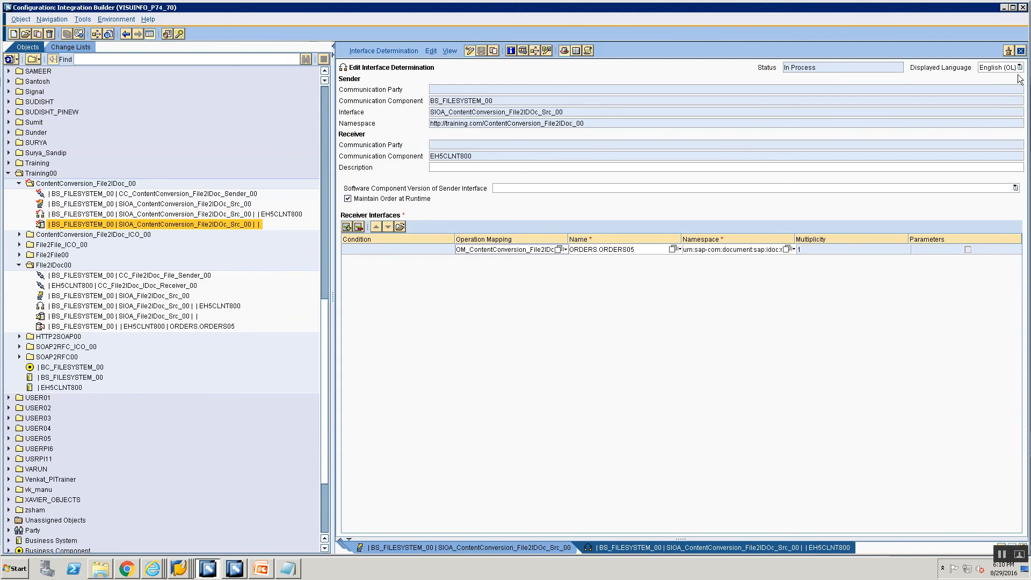
{"action": "left_click", "coordinate": [1021, 50]}
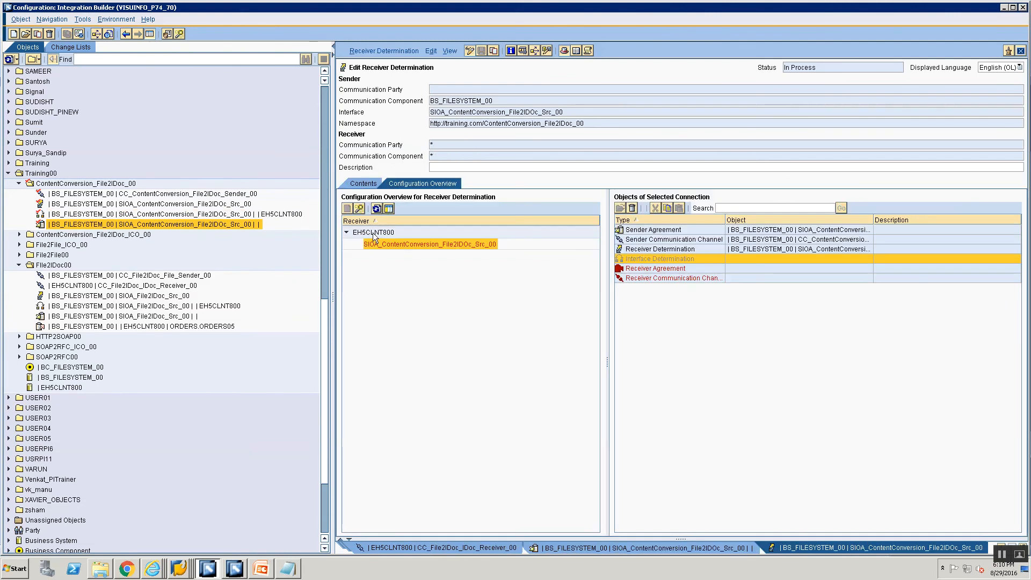
- Refresh the receiver determination's configuration overview and select the ORDERS.ORDERS05 interface under receiver EH5CLNT800
{"action": "left_click", "coordinate": [376, 210]}
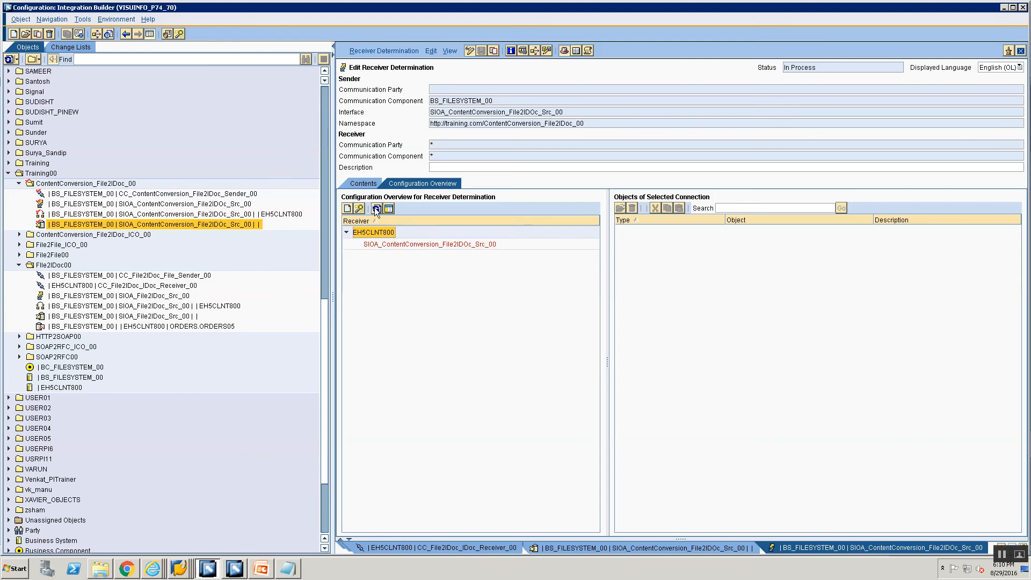
{"action": "left_click", "coordinate": [377, 210]}
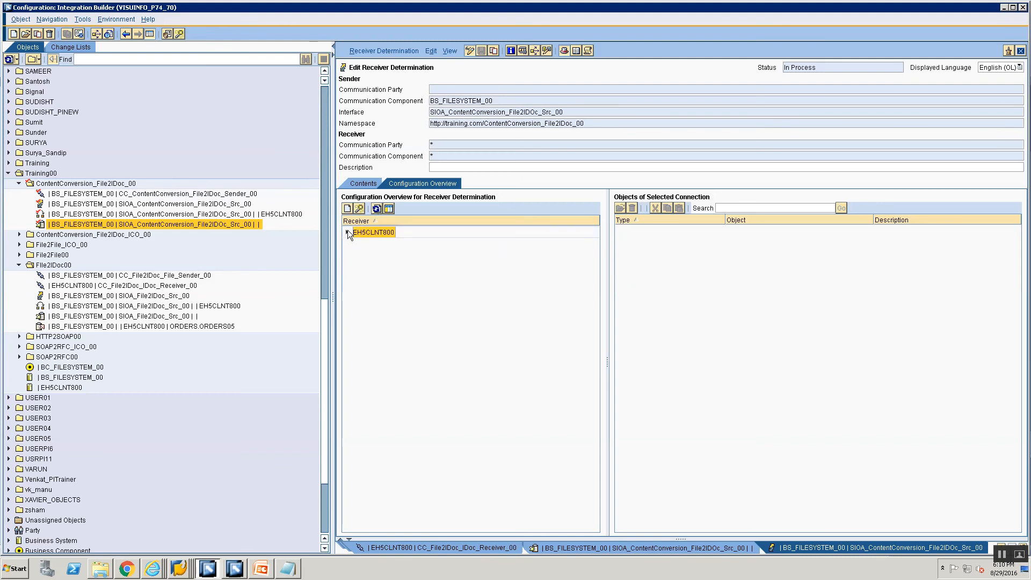
{"action": "left_click", "coordinate": [347, 232]}
{"action": "left_click", "coordinate": [372, 246]}
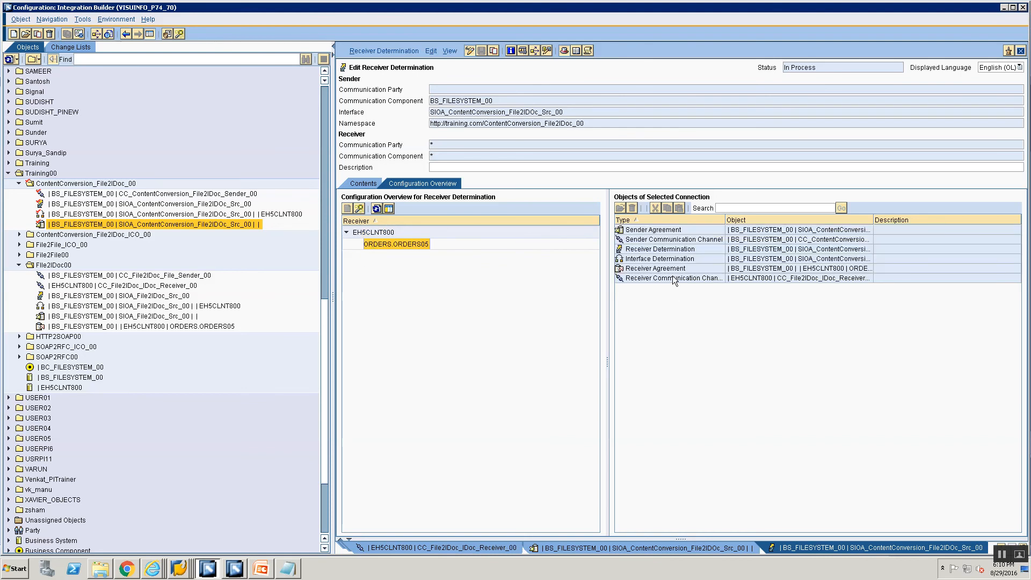
- Widen the Object column of the connection's objects and open the existing receiver agreement for ORDERS.ORDERS05
{"action": "left_click", "coordinate": [766, 278]}
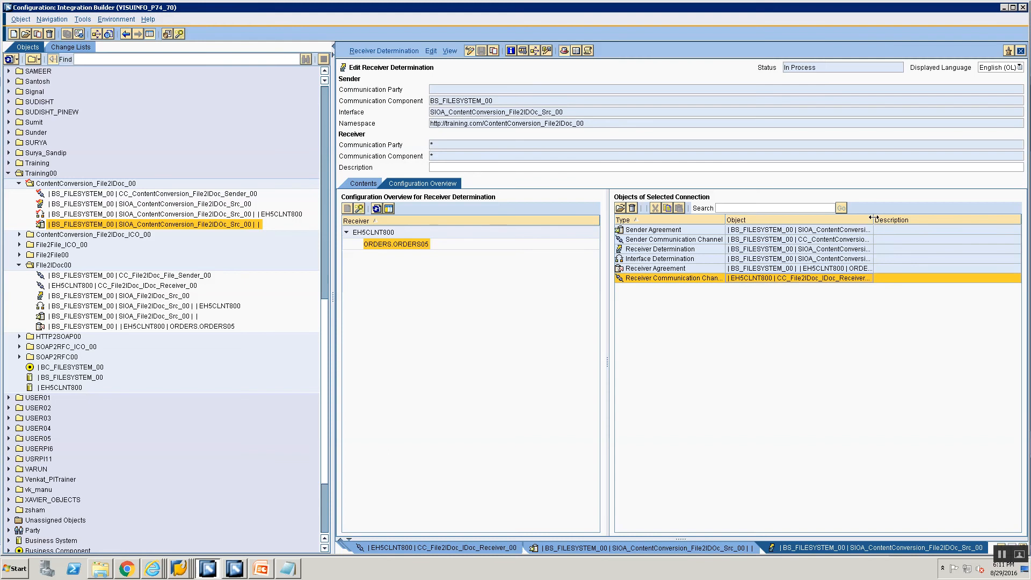
{"action": "left_click_drag", "start_coordinate": [875, 220], "coordinate": [957, 221]}
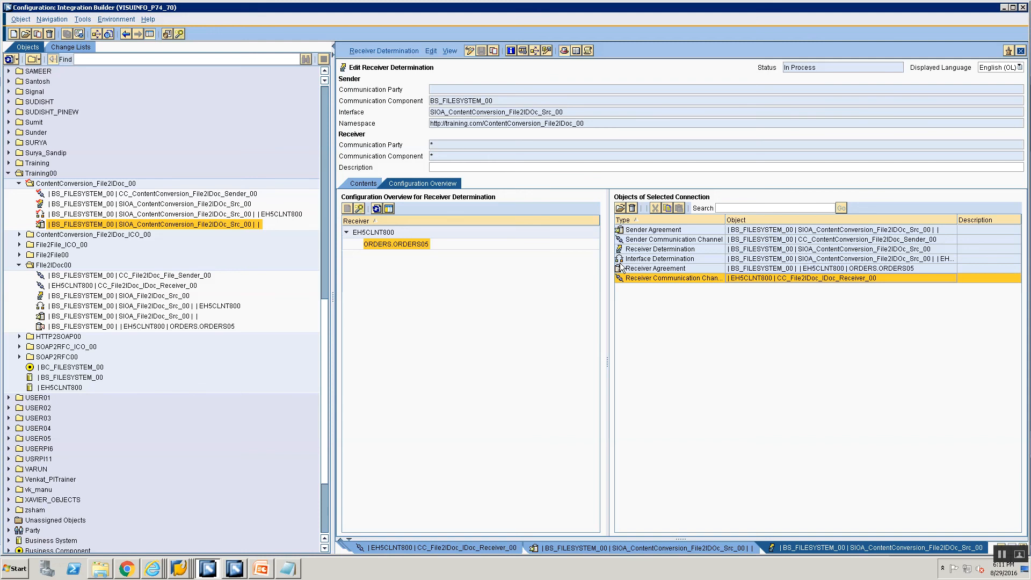
{"action": "mouse_move", "coordinate": [671, 271]}
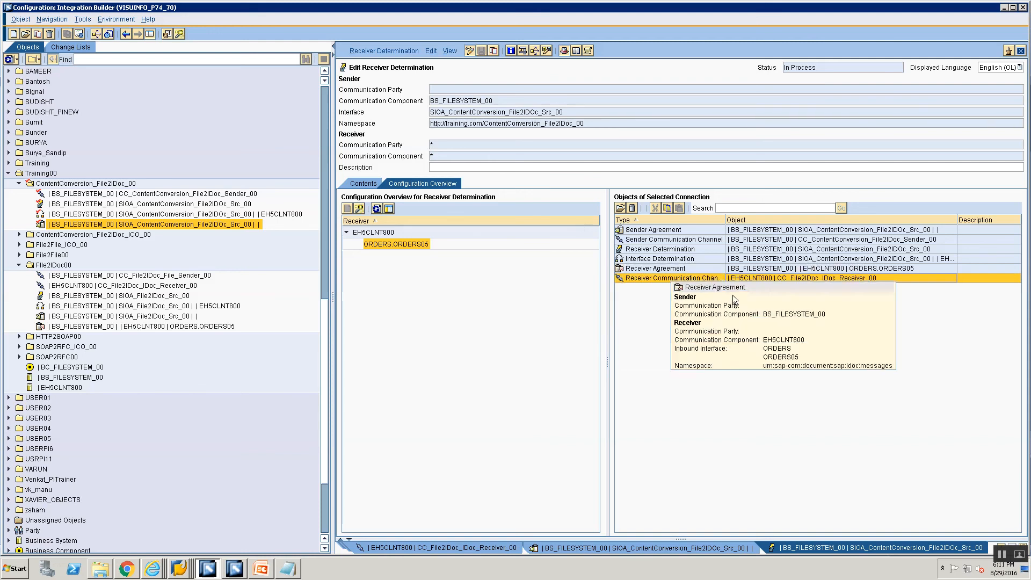
{"action": "double_click", "coordinate": [733, 268]}
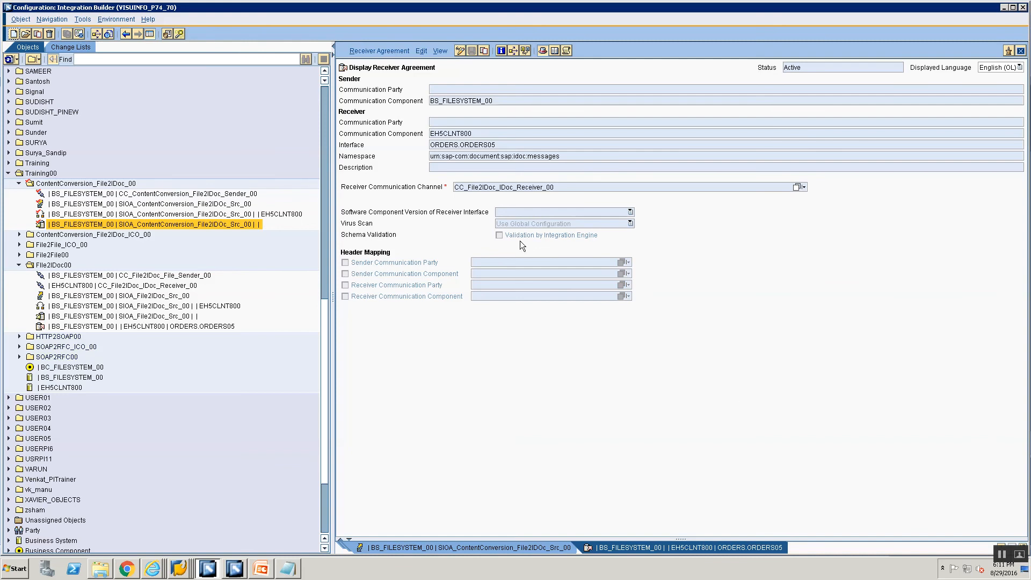
- Activate the open standard change list containing the new configuration objects
{"action": "left_click", "coordinate": [67, 48]}
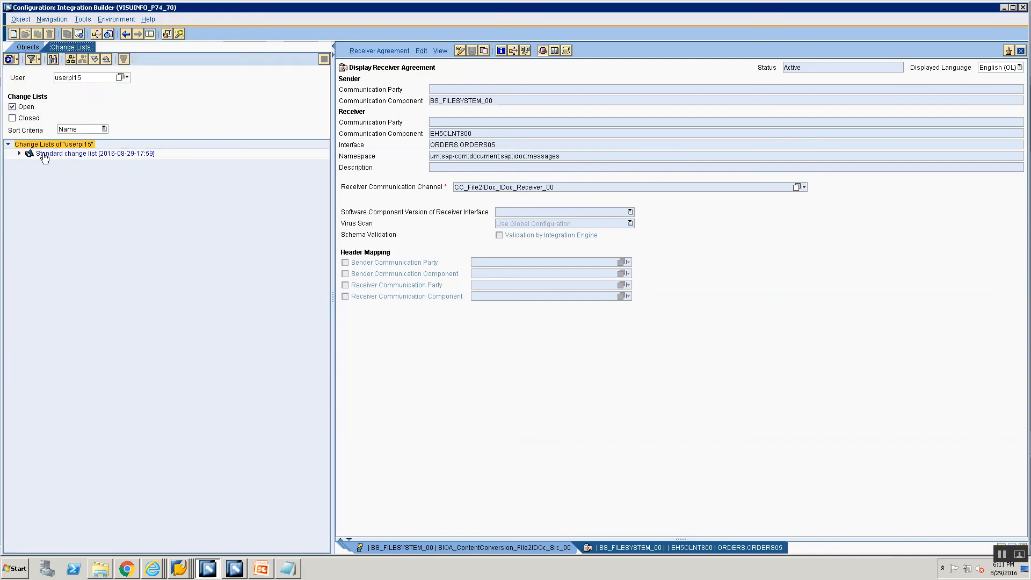
{"action": "right_click", "coordinate": [44, 154]}
{"action": "left_click", "coordinate": [51, 166]}
{"action": "left_click", "coordinate": [404, 388]}
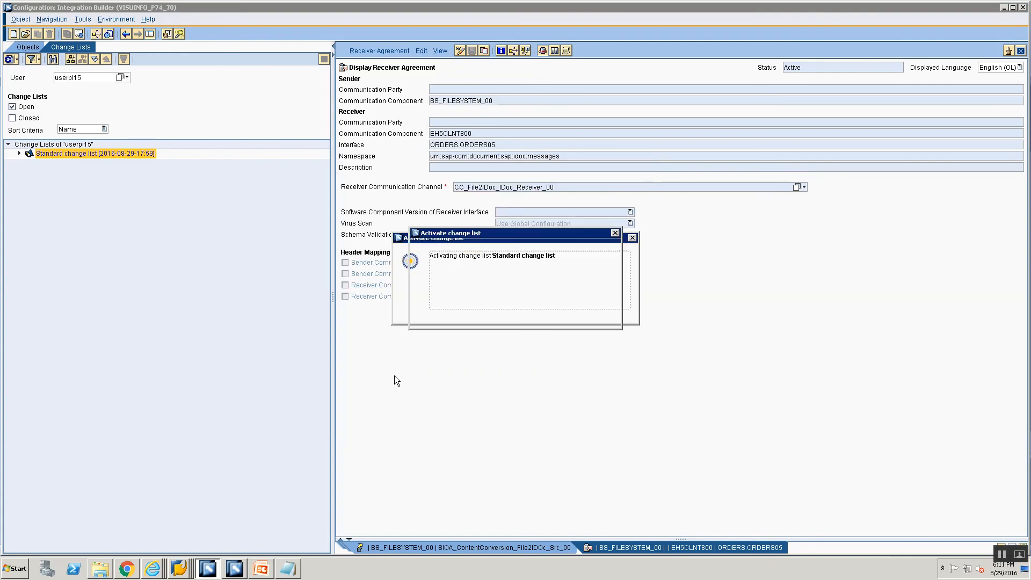
{"action": "key", "text": "Return"}
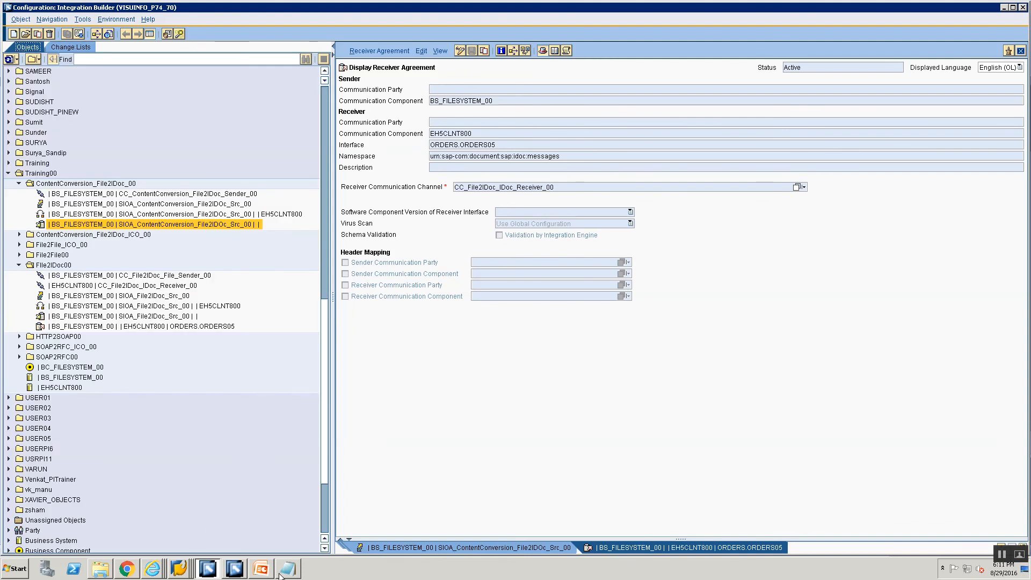
- Open File2IDoc_ICO.csv from the Training folder in Notepad and start saving it under a new name
{"action": "left_click", "coordinate": [263, 569]}
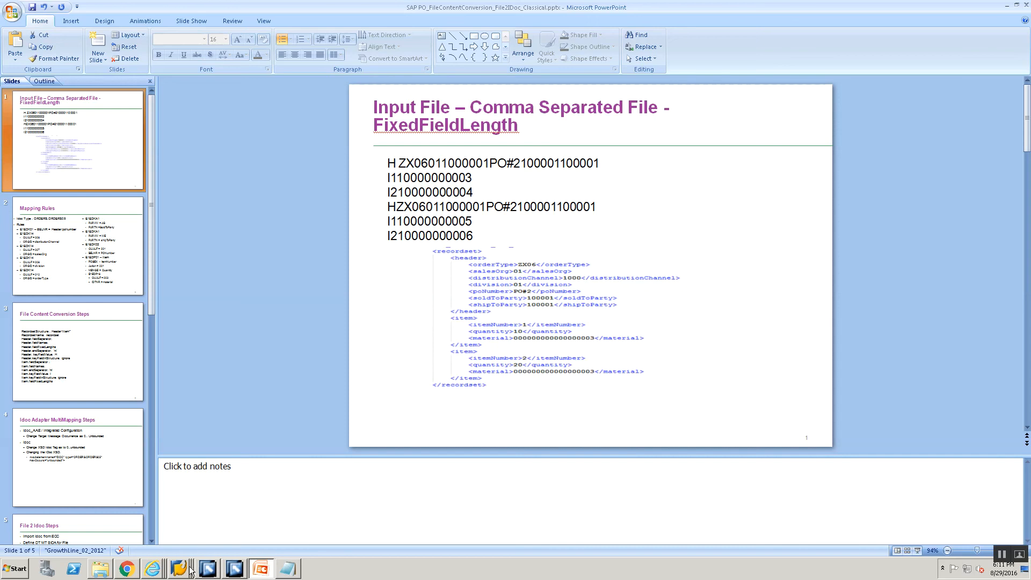
{"action": "left_click", "coordinate": [100, 569]}
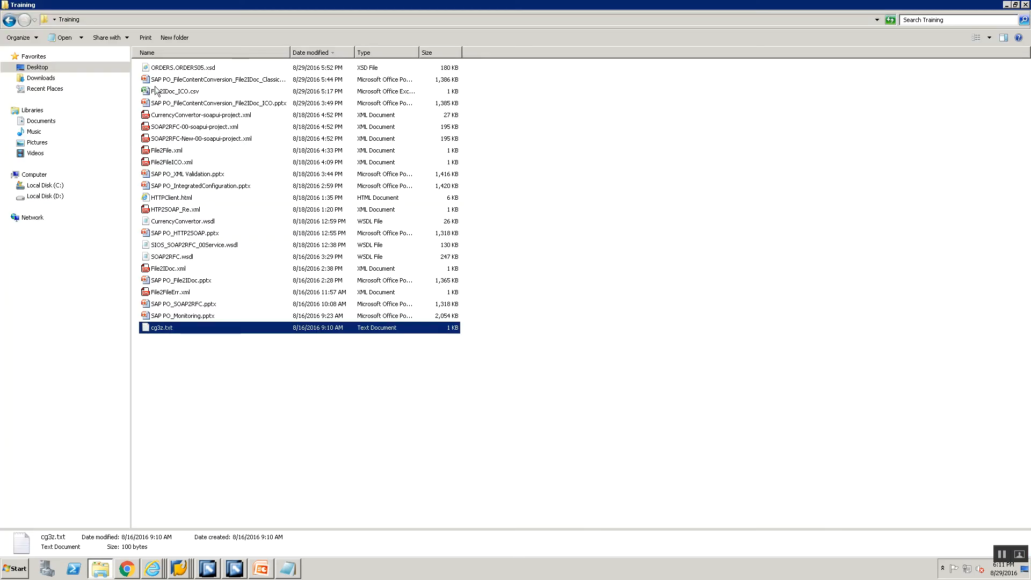
{"action": "right_click", "coordinate": [173, 91]}
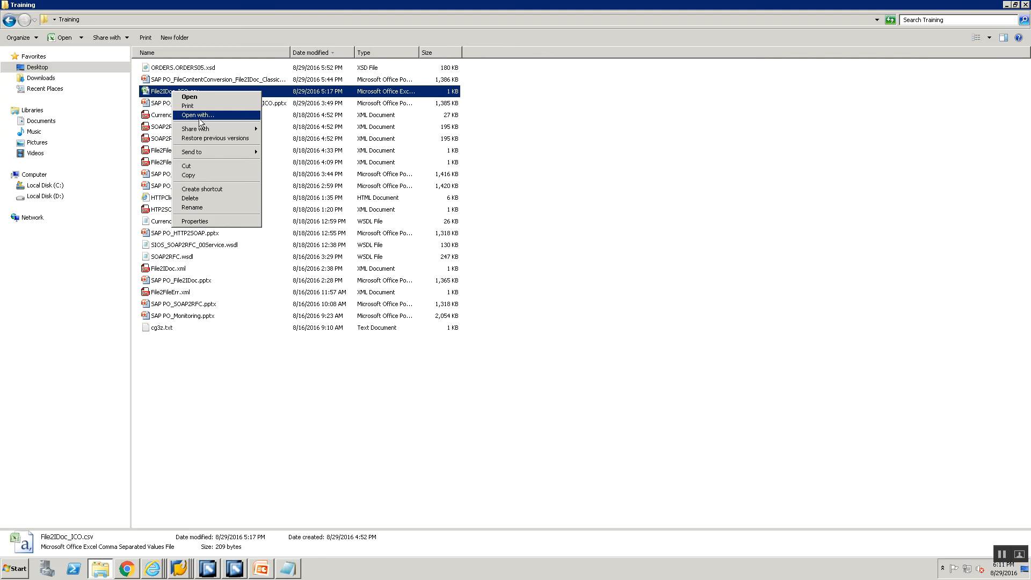
{"action": "left_click", "coordinate": [200, 117]}
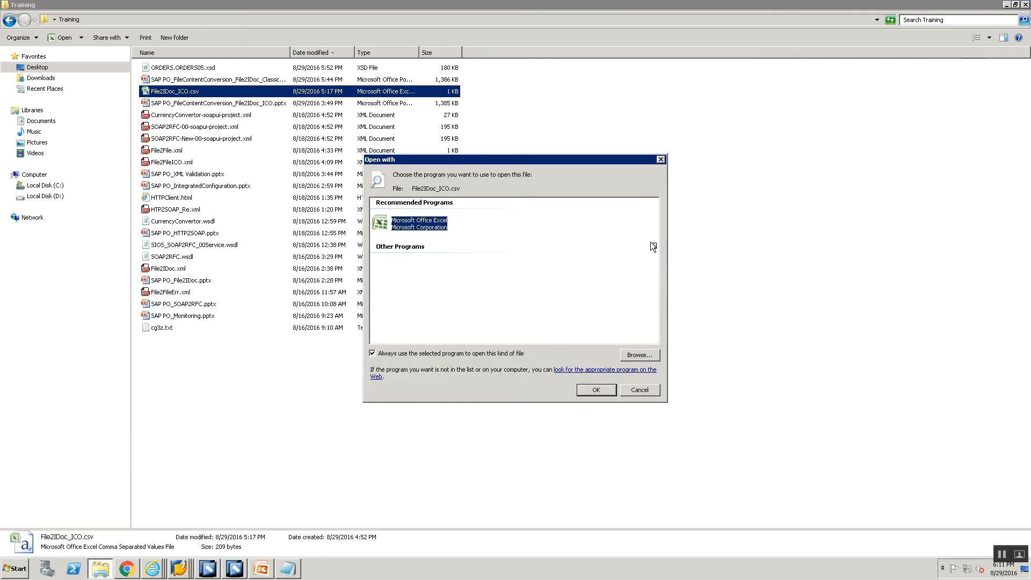
{"action": "left_click", "coordinate": [652, 247]}
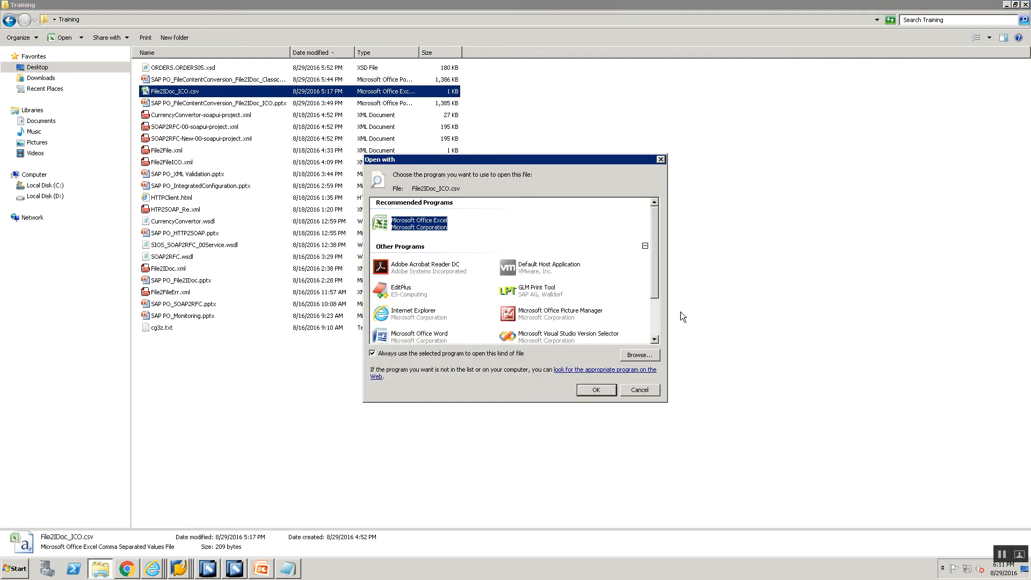
{"action": "left_click", "coordinate": [657, 311]}
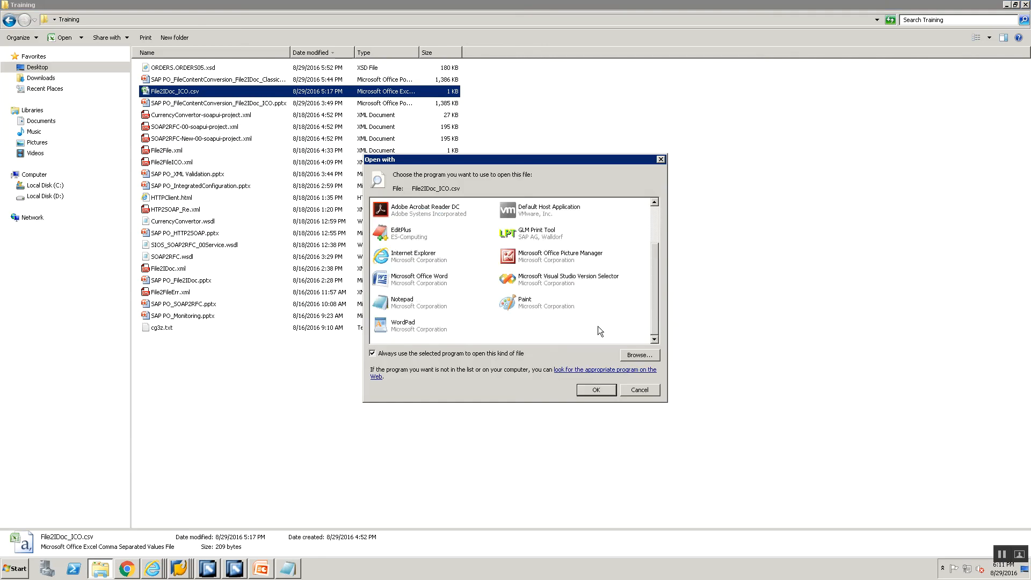
{"action": "double_click", "coordinate": [407, 300]}
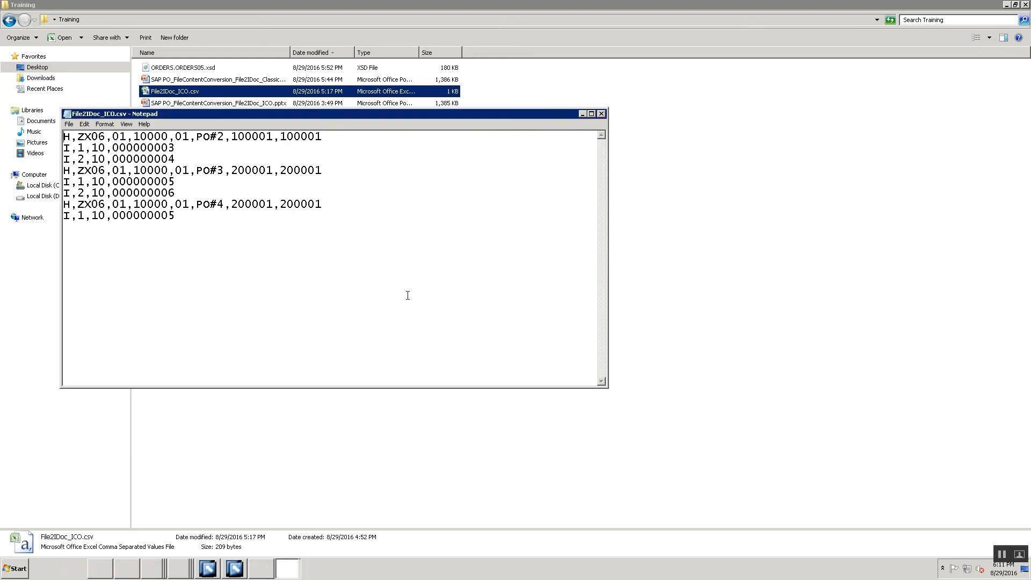
{"action": "left_click", "coordinate": [69, 124]}
{"action": "left_click", "coordinate": [84, 163]}
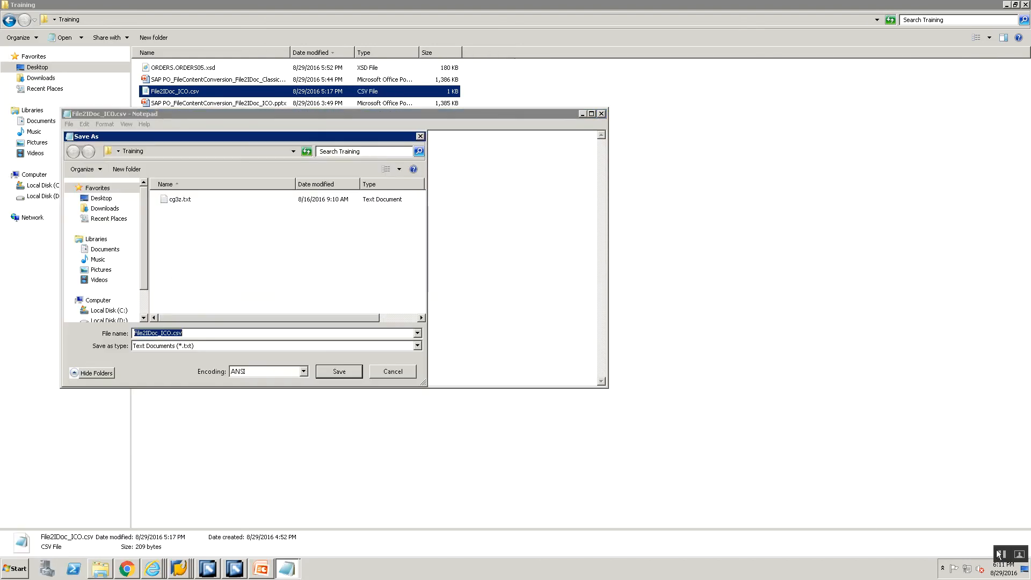
- Enter File2IDoc_Fixed.txt as the name of the test file copy
{"action": "left_click", "coordinate": [161, 333]}
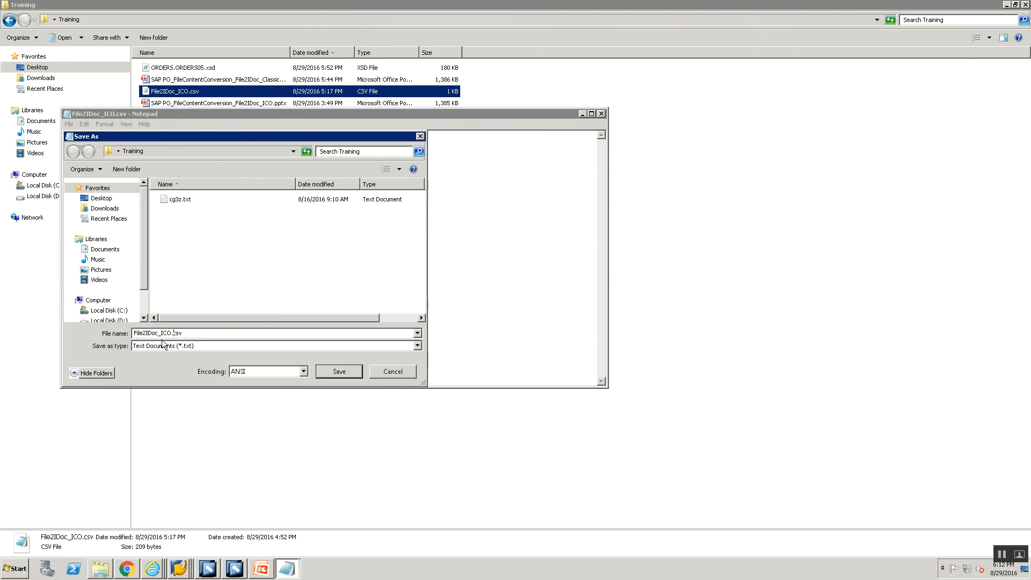
{"action": "key", "text": "BackSpace"}
{"action": "key", "text": "BackSpace"}
{"action": "key", "text": "BackSpace"}
{"action": "key", "text": "BackSpace"}
{"action": "key", "text": "BackSpace"}
{"action": "key", "text": "BackSpace"}
{"action": "key", "text": "BackSpace"}
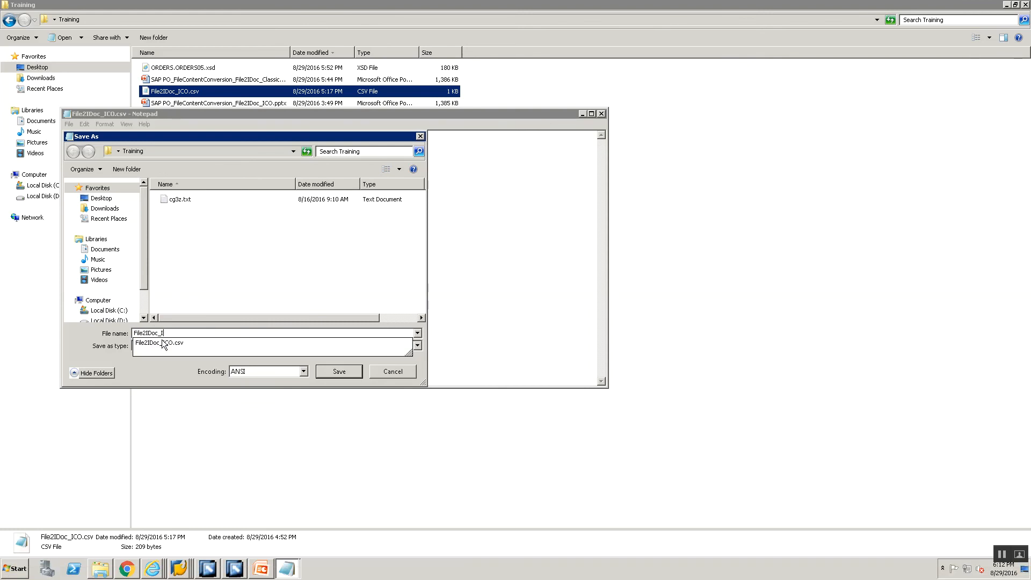
{"action": "type", "text": "Fixed.txt"}
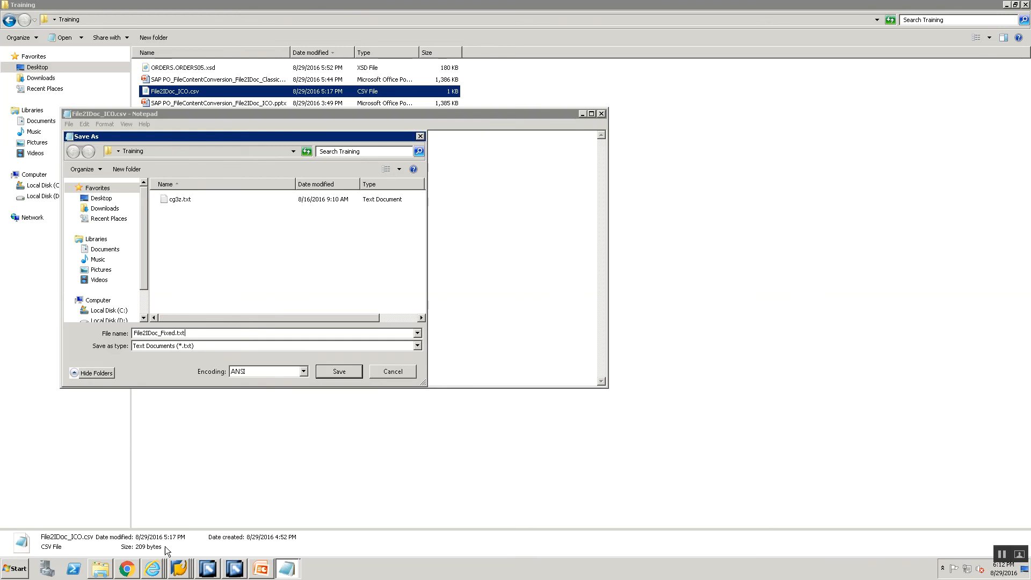
- Save the test file as File2IDoc_Classical.txt, copying the name from the source settings of channel CC_ContentConversion_File2IDoc_Sender_00
{"action": "left_click", "coordinate": [208, 569]}
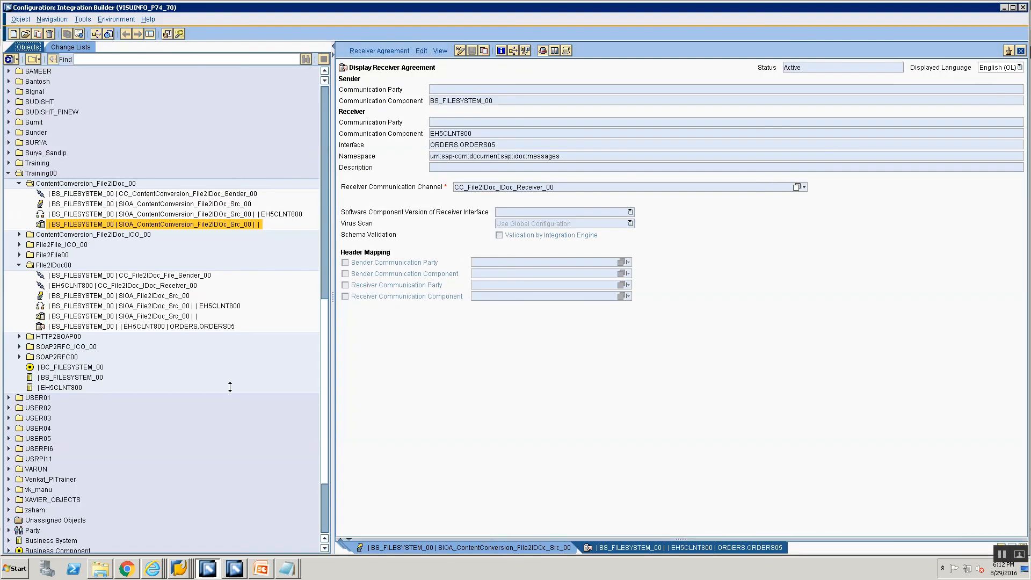
{"action": "double_click", "coordinate": [157, 194]}
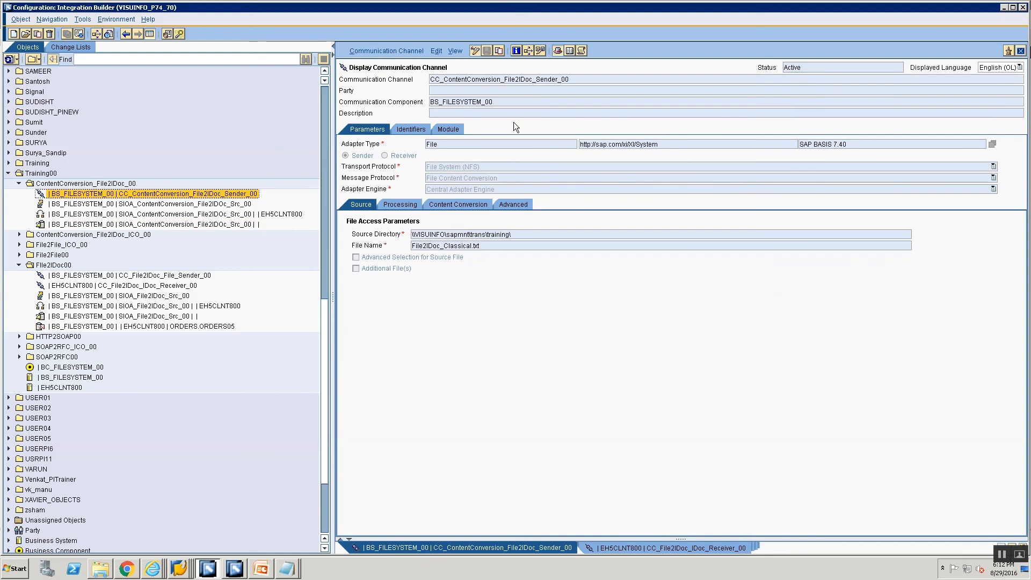
{"action": "triple_click", "coordinate": [502, 246]}
{"action": "key", "text": "ctrl+c"}
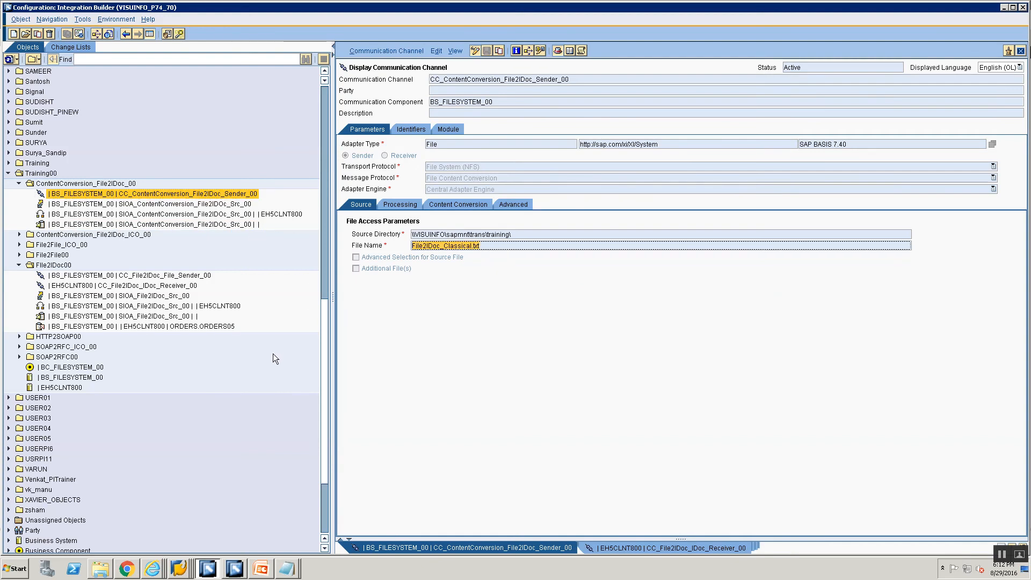
{"action": "key", "text": "alt+Tab"}
{"action": "key", "text": "ctrl+v"}
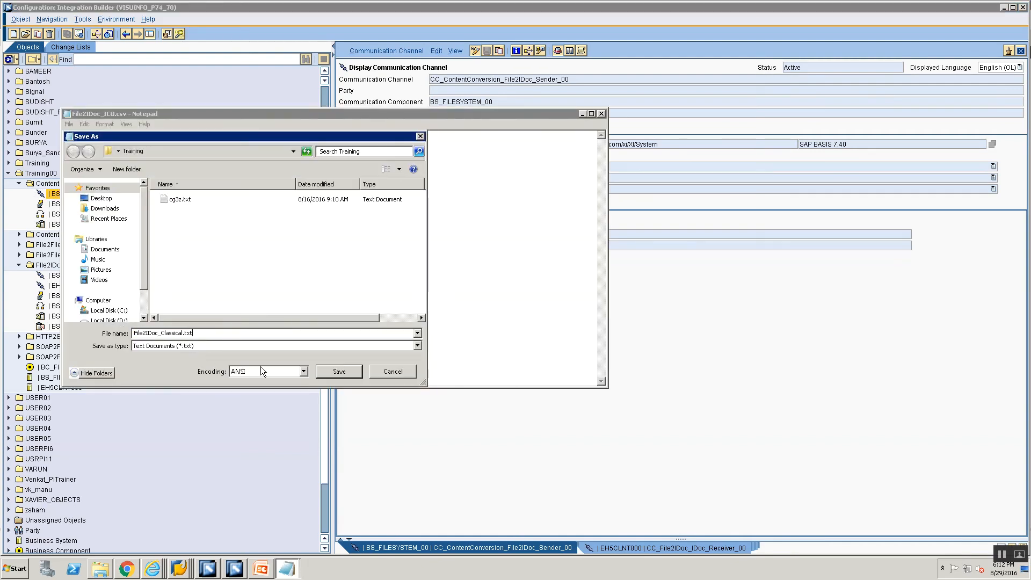
{"action": "left_click", "coordinate": [325, 370]}
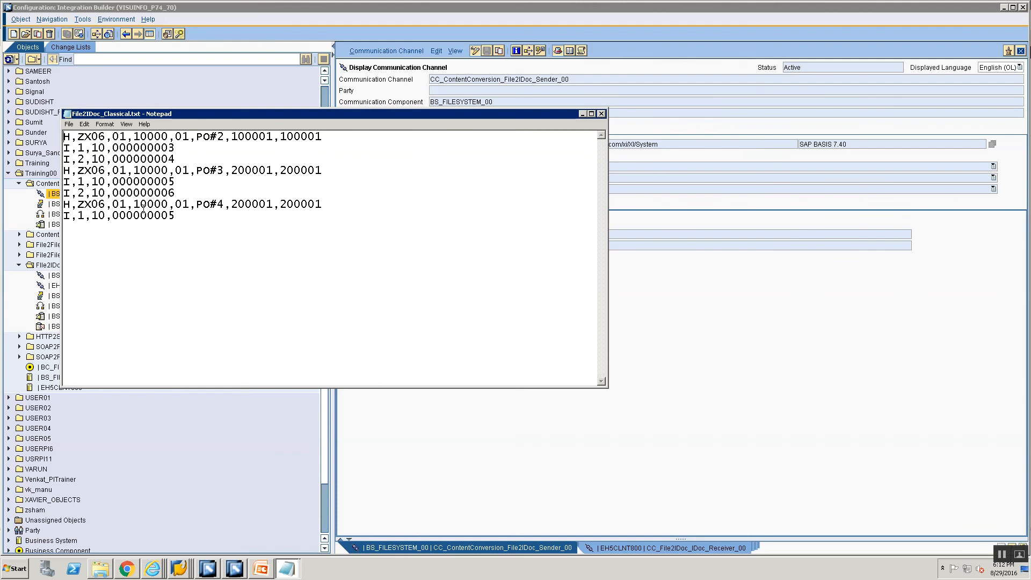
- Replace every comma in File2IDoc_Classical.txt with nothing to turn the records into fixed-length lines
{"action": "key", "text": "ctrl+h"}
{"action": "type", "text": ","}
{"action": "key", "text": "Tab"}
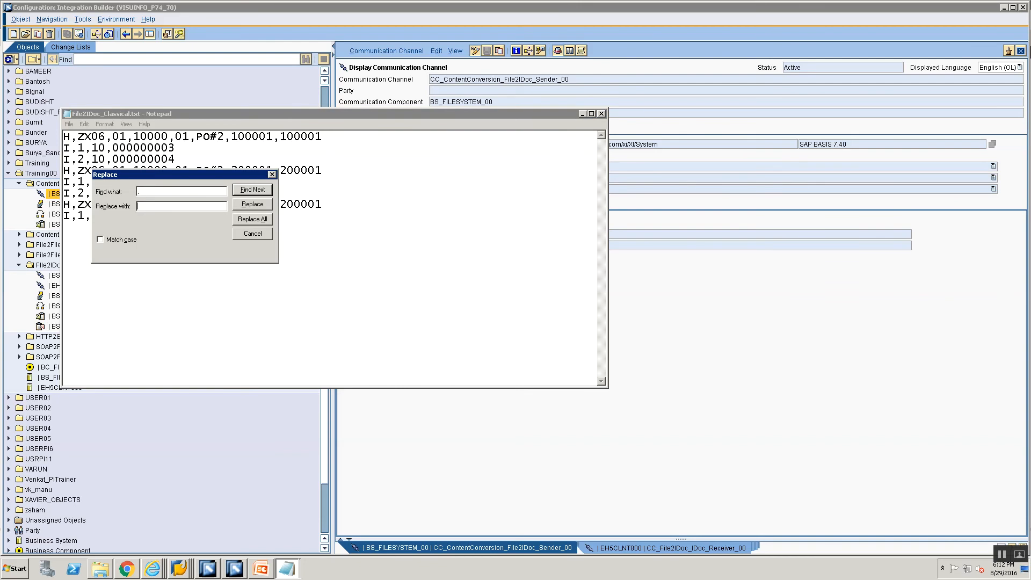
{"action": "left_click", "coordinate": [252, 219]}
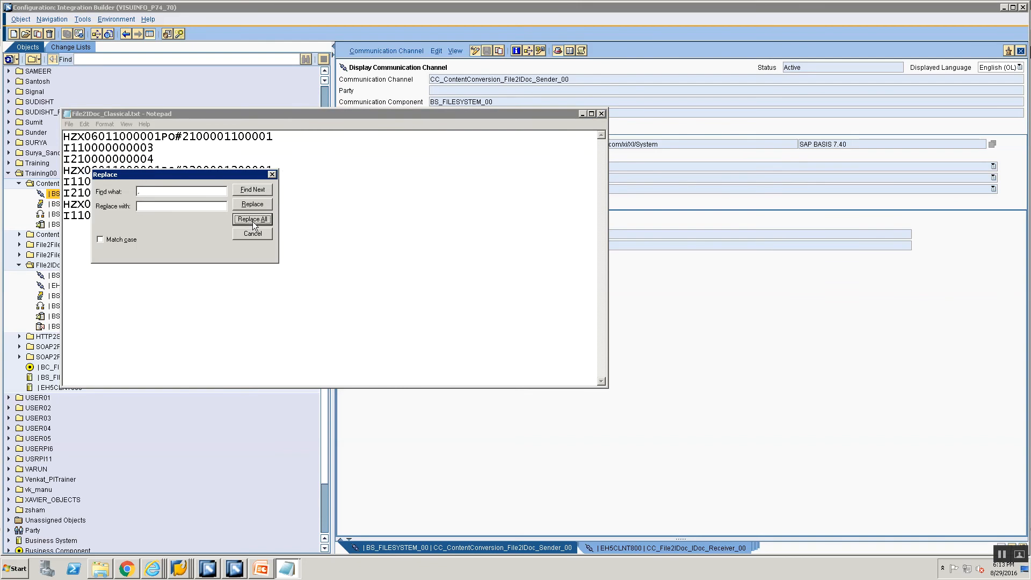
{"action": "left_click", "coordinate": [253, 233]}
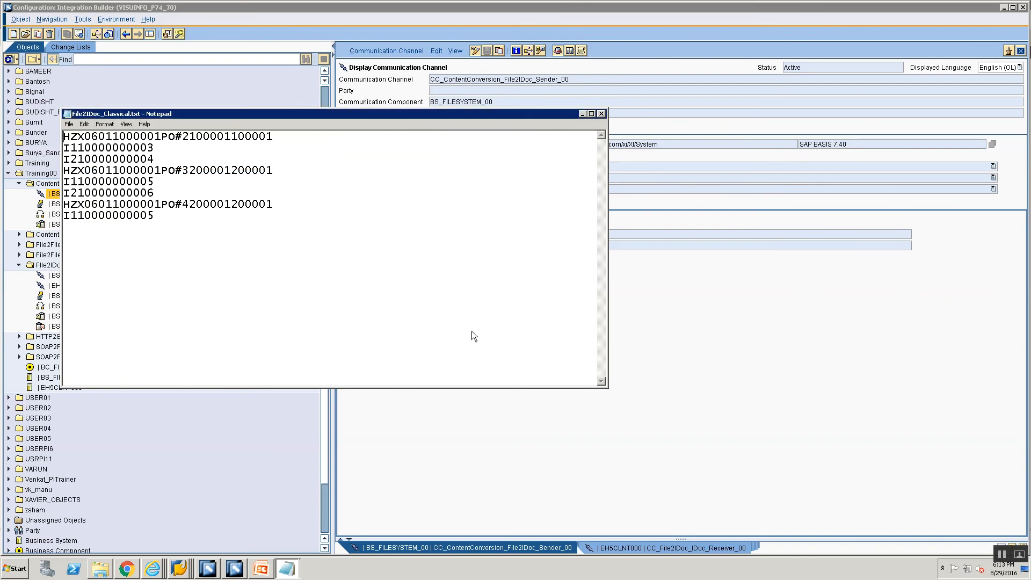
- Switch to the Integration Builder and examine the sender channel's content conversion parameters for the header and item field lengths
{"action": "left_click", "coordinate": [633, 301]}
{"action": "left_click", "coordinate": [430, 207]}
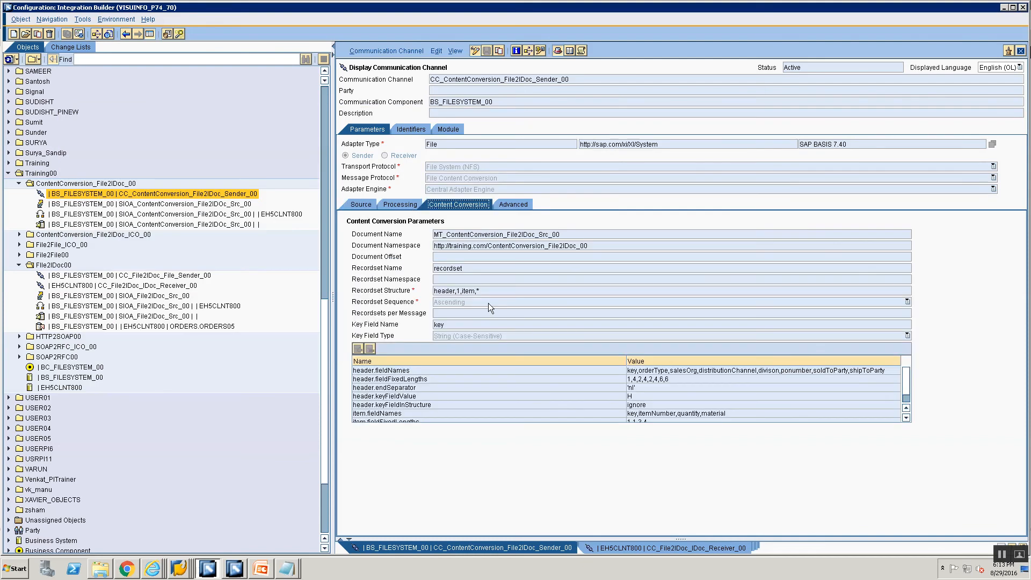
{"action": "scroll", "coordinate": [914, 397], "scroll_direction": "down", "scroll_amount": 1}
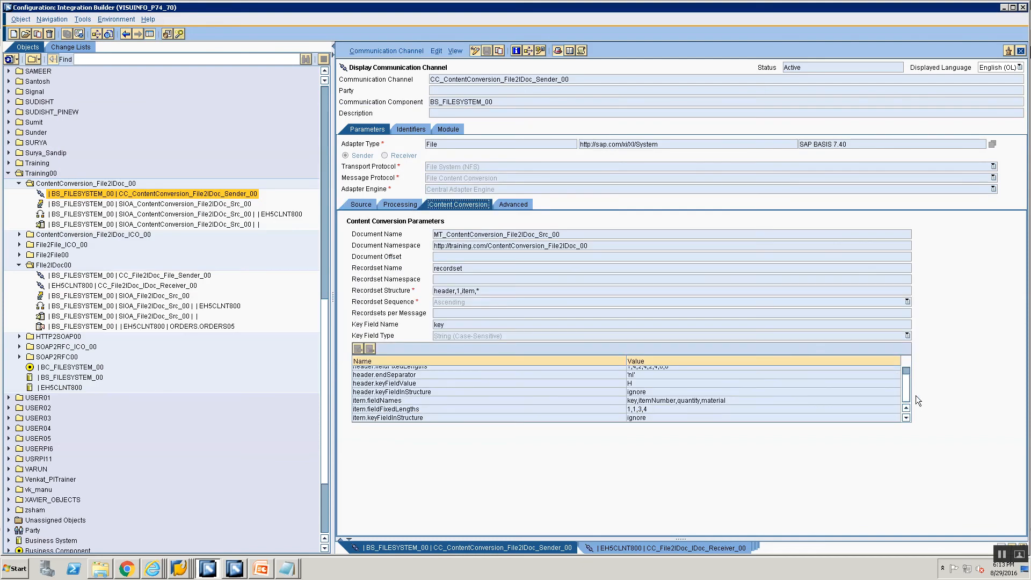
- Compare the item records in File2IDoc_Classical.txt with the sender channel's item field lengths and the sample file on the presentation slide
{"action": "key", "text": "alt+Tab"}
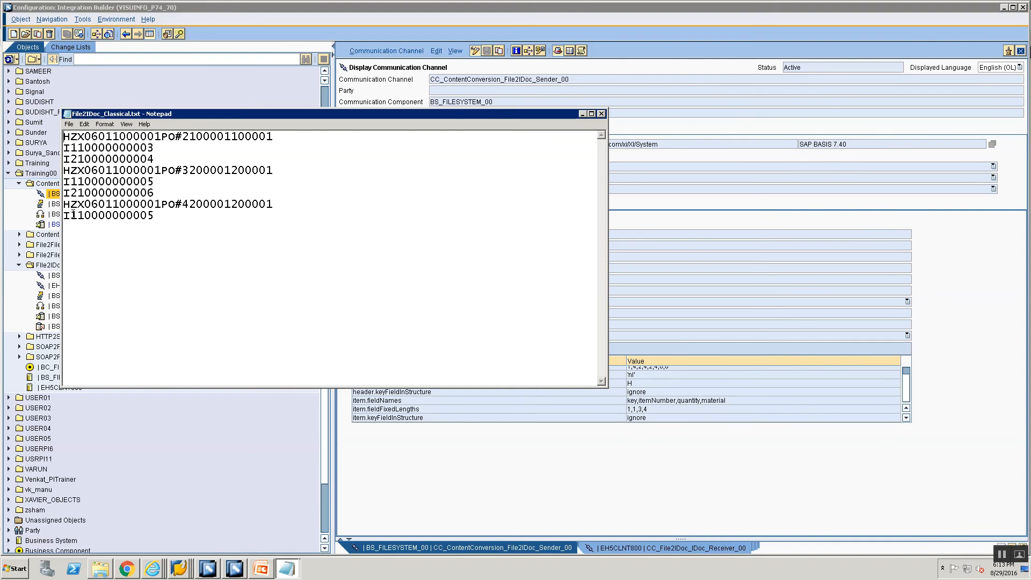
{"action": "key", "text": "alt+Tab"}
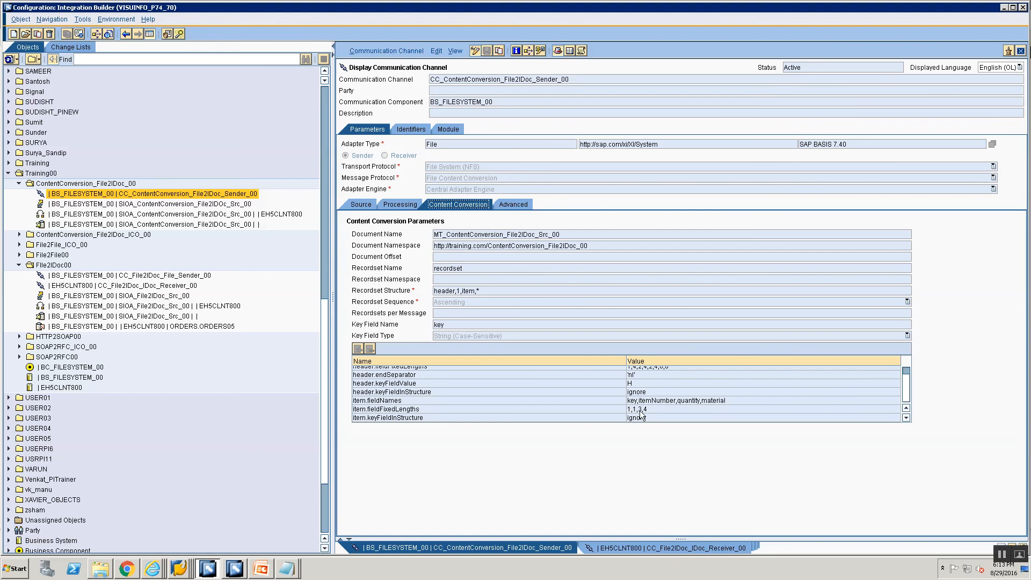
{"action": "key", "text": "alt+Tab"}
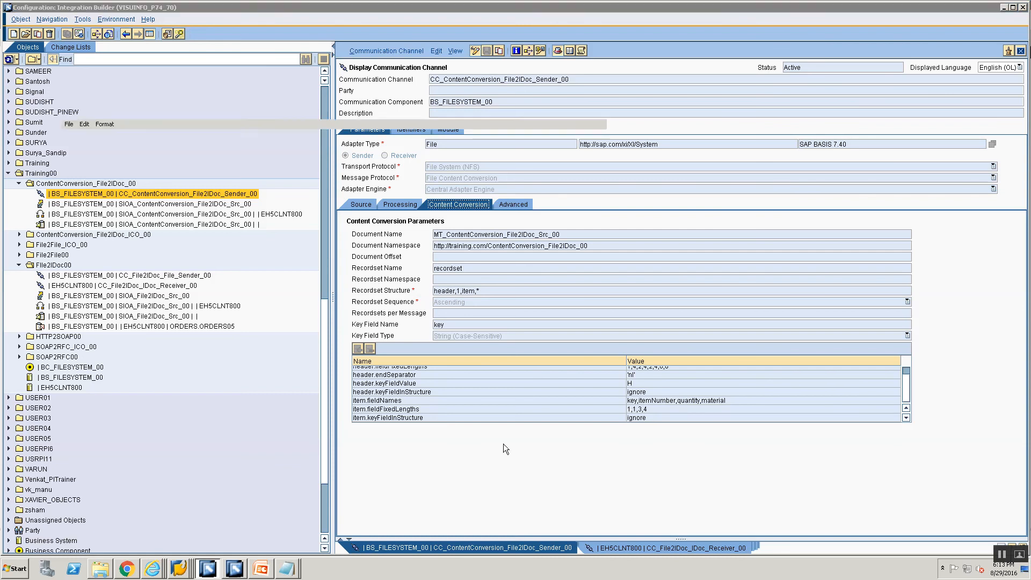
{"action": "key", "text": "alt+Tab"}
{"action": "key", "text": "alt+Tab"}
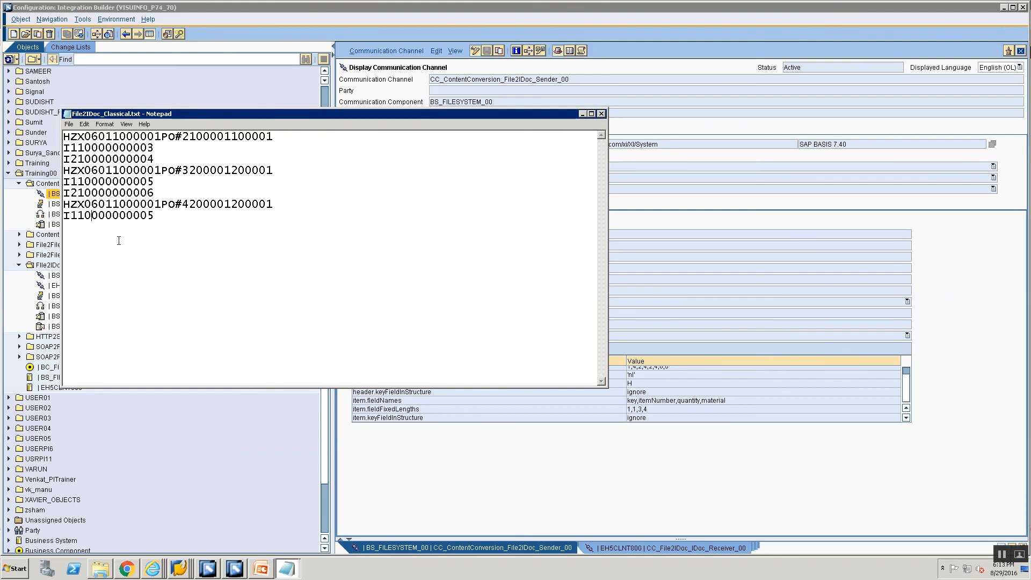
{"action": "key", "text": "shift+End"}
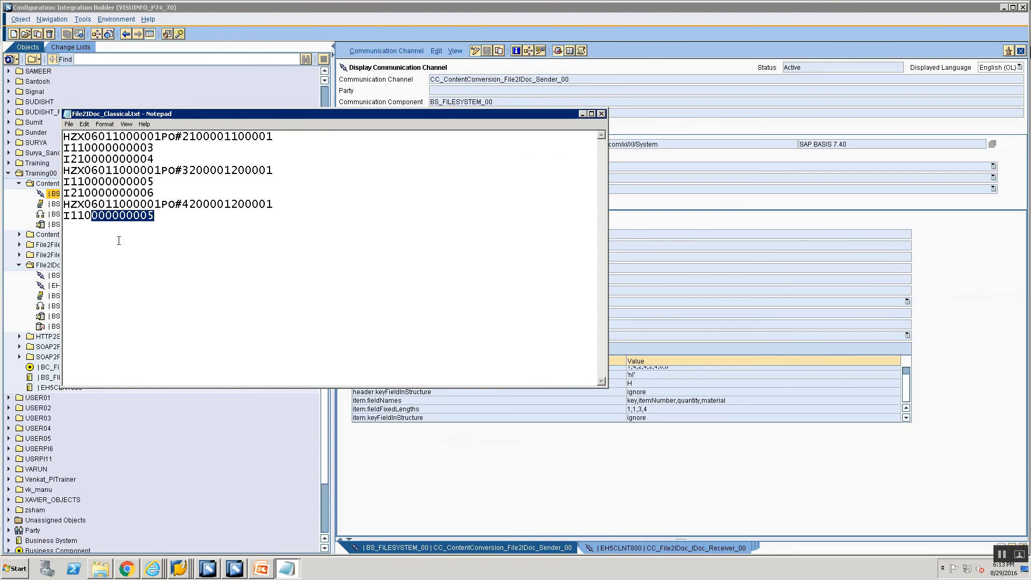
{"action": "left_click", "coordinate": [119, 241]}
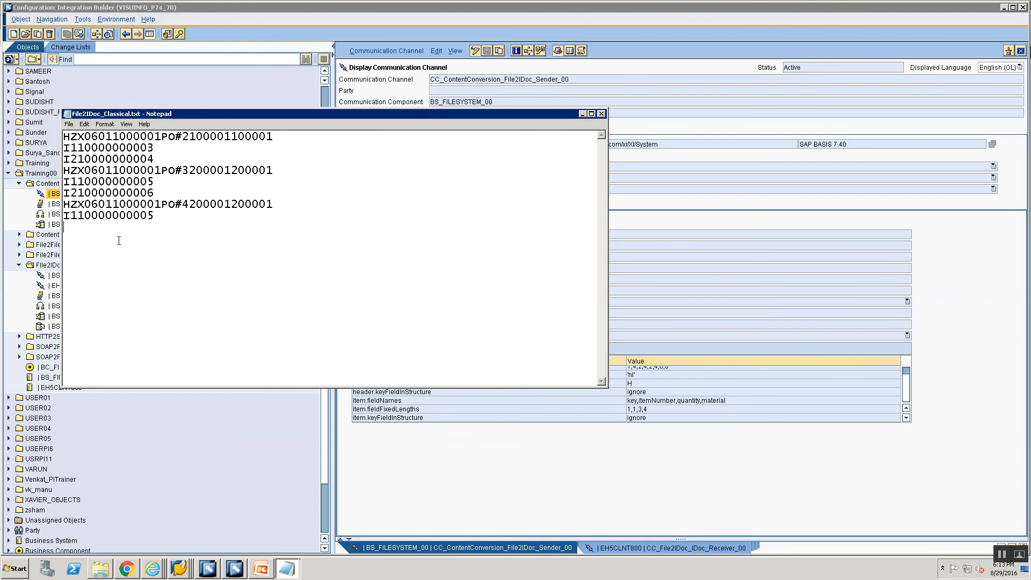
{"action": "key", "text": "Up"}
{"action": "key", "text": "shift+Right"}
{"action": "key", "text": "shift+Right"}
{"action": "key", "text": "shift+Right"}
{"action": "key", "text": "alt+Tab"}
{"action": "key", "text": "alt+Tab"}
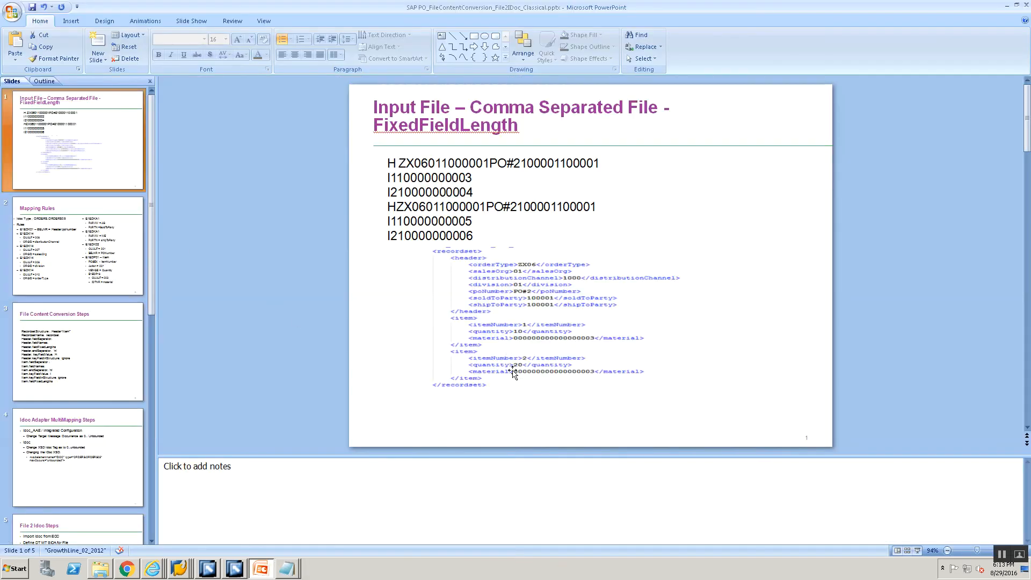
- In the Integration Builder, set item.fieldFixedLengths of channel CC_ContentConversion_File2IDoc_Sender_00 to 1,1,2,4 and save the channel
{"action": "key", "text": "alt+Tab"}
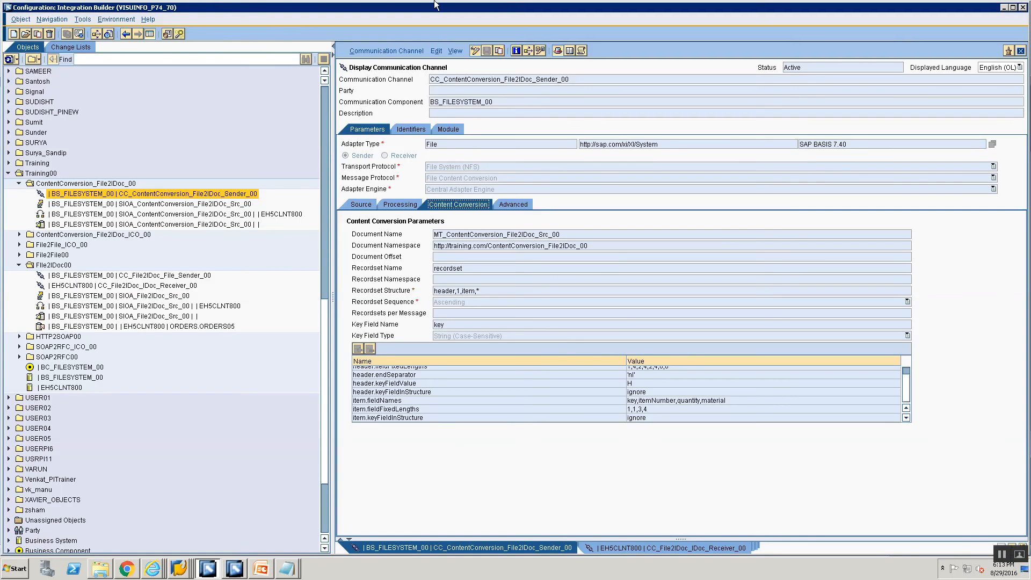
{"action": "left_click", "coordinate": [476, 51]}
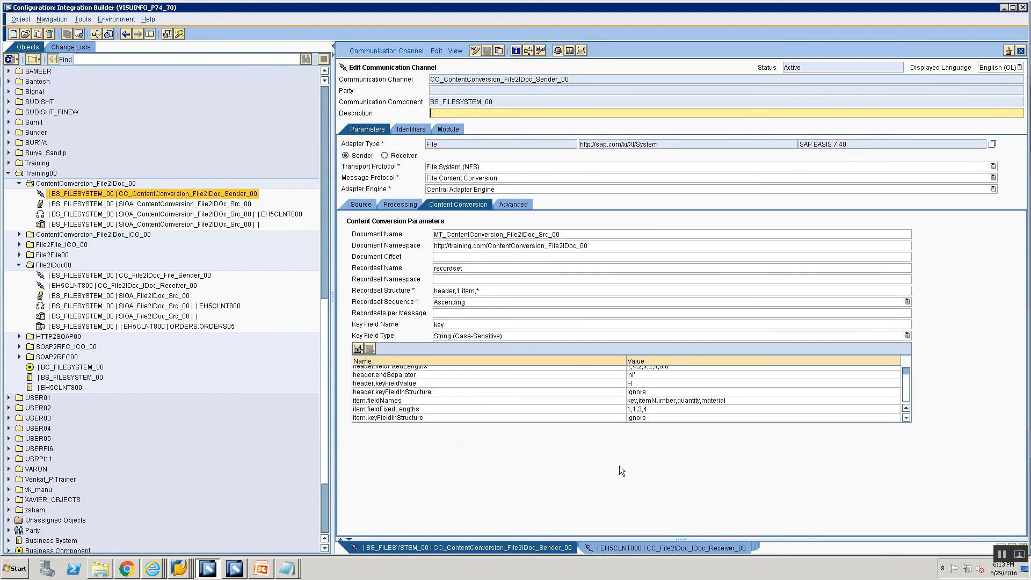
{"action": "left_click", "coordinate": [639, 410]}
{"action": "key", "text": "BackSpace"}
{"action": "type", "text": "2"}
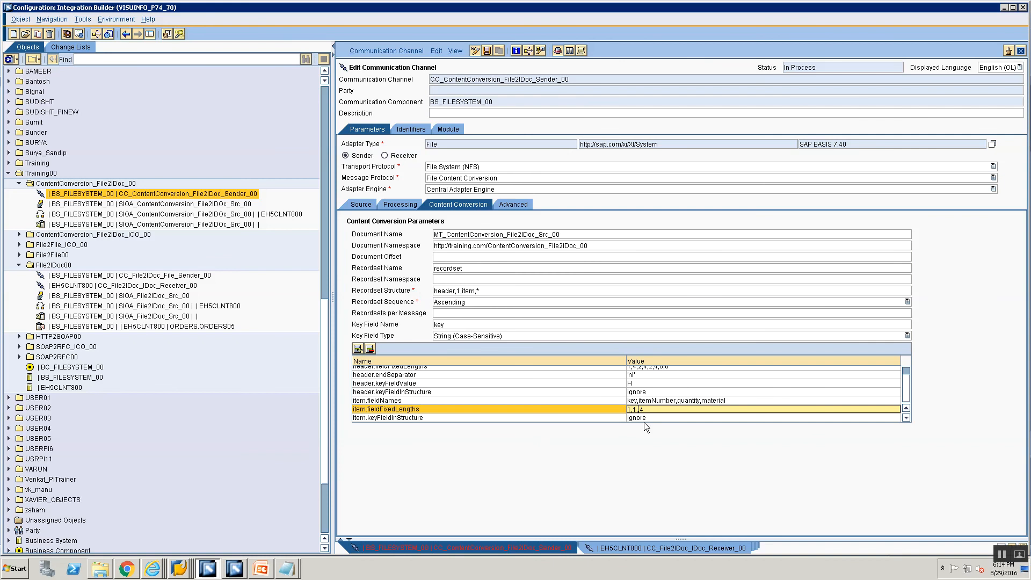
{"action": "key", "text": "ctrl+s"}
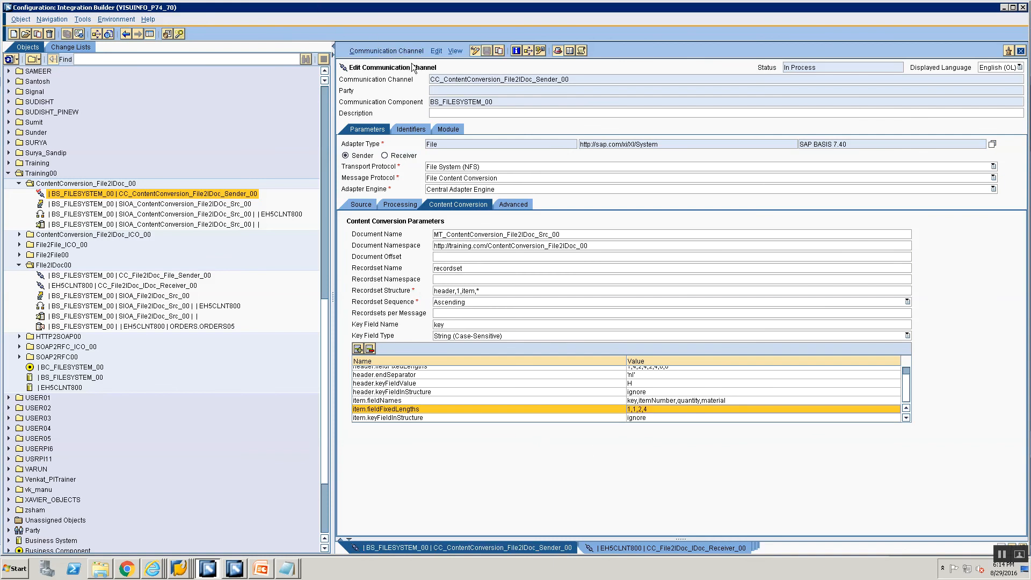
- Activate the changed sender channel through the standard change list
{"action": "left_click", "coordinate": [400, 50]}
{"action": "left_click", "coordinate": [424, 119]}
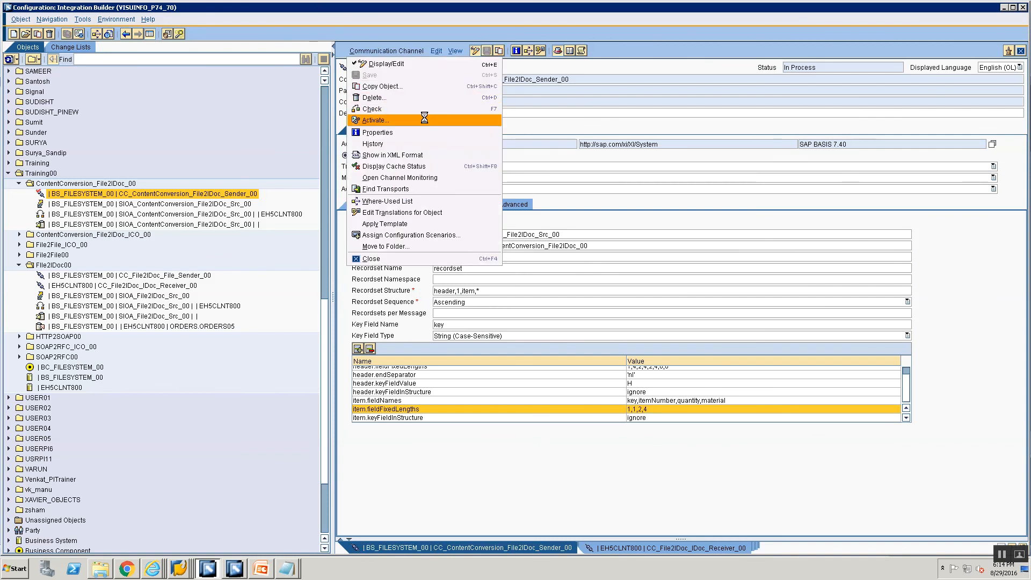
{"action": "left_click", "coordinate": [404, 390]}
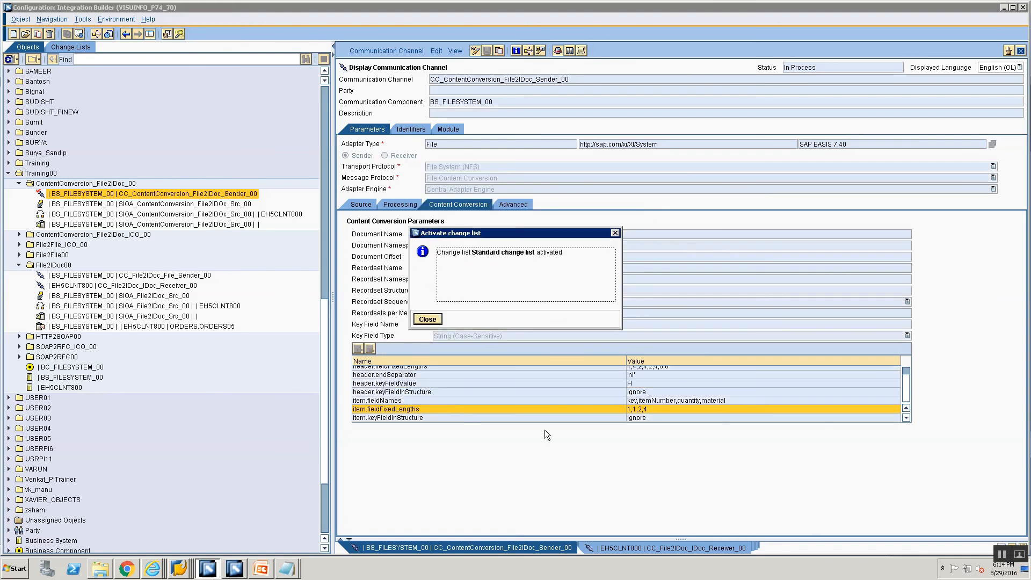
- Return to File2IDoc_Classical.txt and shorten the material number in the last item record to 0005
{"action": "key", "text": "alt+Tab"}
{"action": "key", "text": "alt+Tab"}
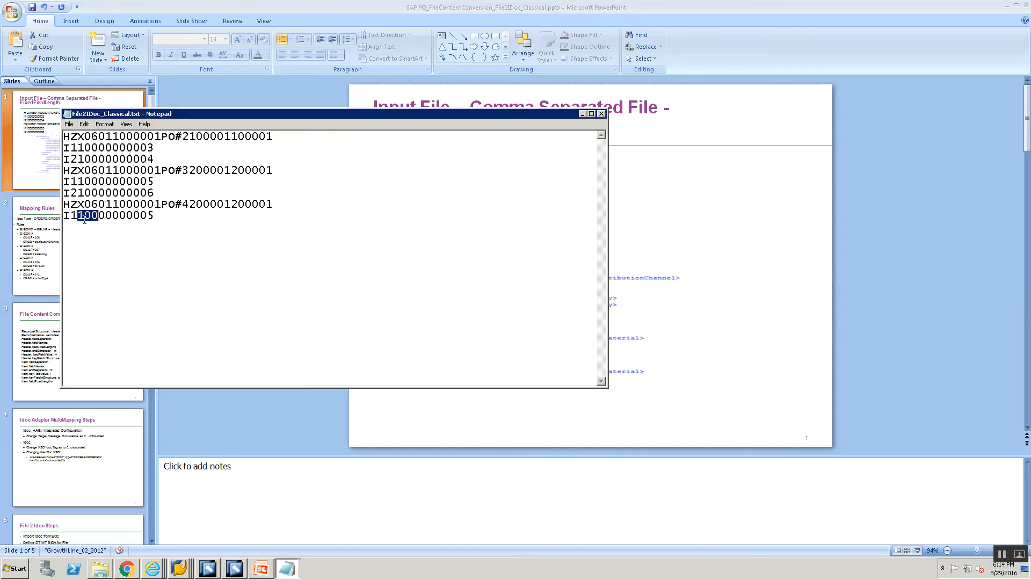
{"action": "left_click_drag", "start_coordinate": [71, 215], "coordinate": [77, 216]}
{"action": "left_click", "coordinate": [92, 215]}
{"action": "key", "text": "shift+Right"}
{"action": "key", "text": "shift+Right"}
{"action": "key", "text": "shift+Right"}
{"action": "key", "text": "shift+Right"}
{"action": "key", "text": "shift+Right"}
{"action": "key", "text": "shift+Right"}
{"action": "key", "text": "shift+Right"}
{"action": "key", "text": "shift+Right"}
{"action": "key", "text": "shift+Right"}
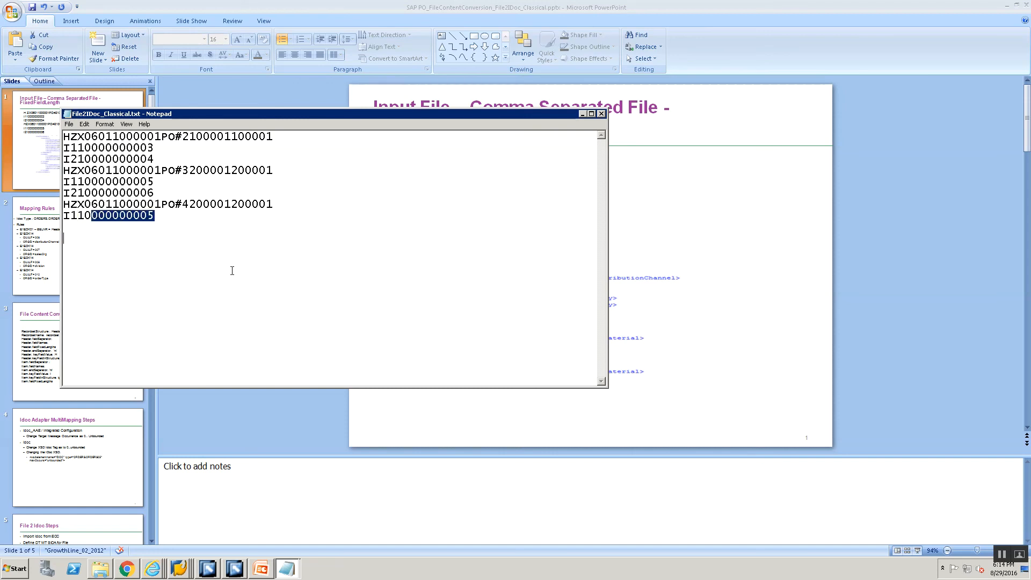
{"action": "key", "text": "Delete"}
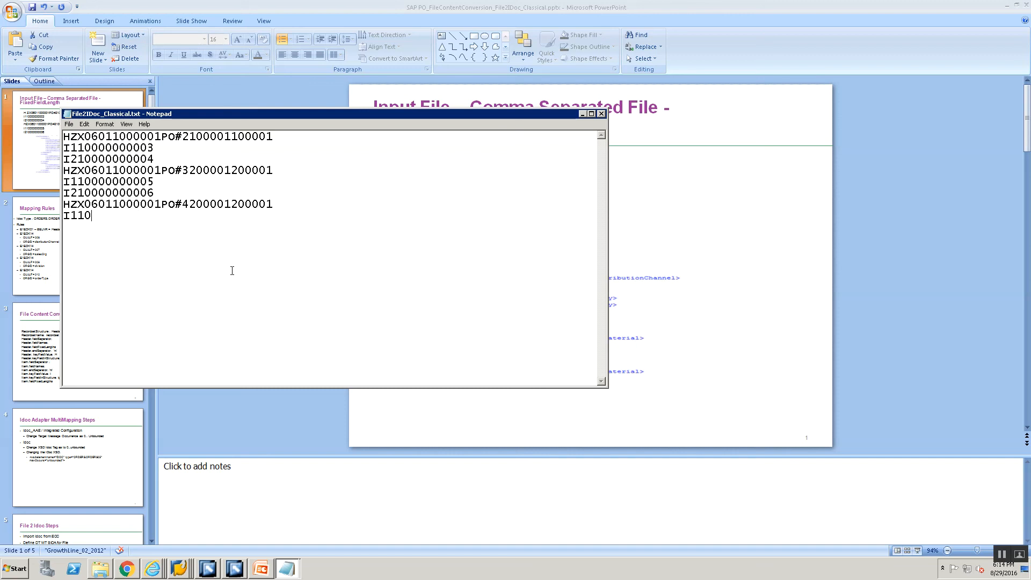
{"action": "type", "text": "0005"}
{"action": "key", "text": "shift+Home"}
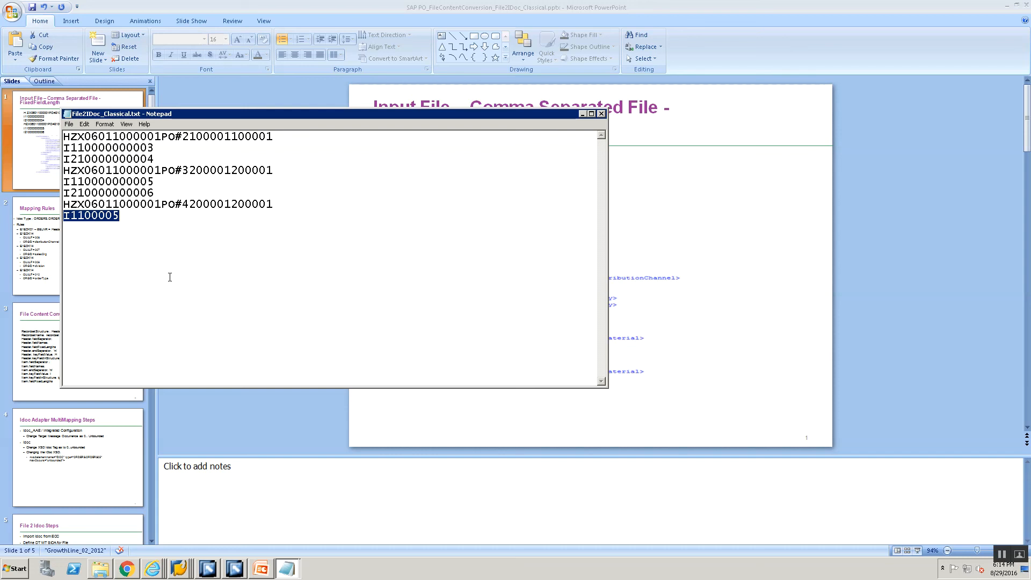
- Copy the shortened last item record, I1100005
{"action": "left_click", "coordinate": [97, 194]}
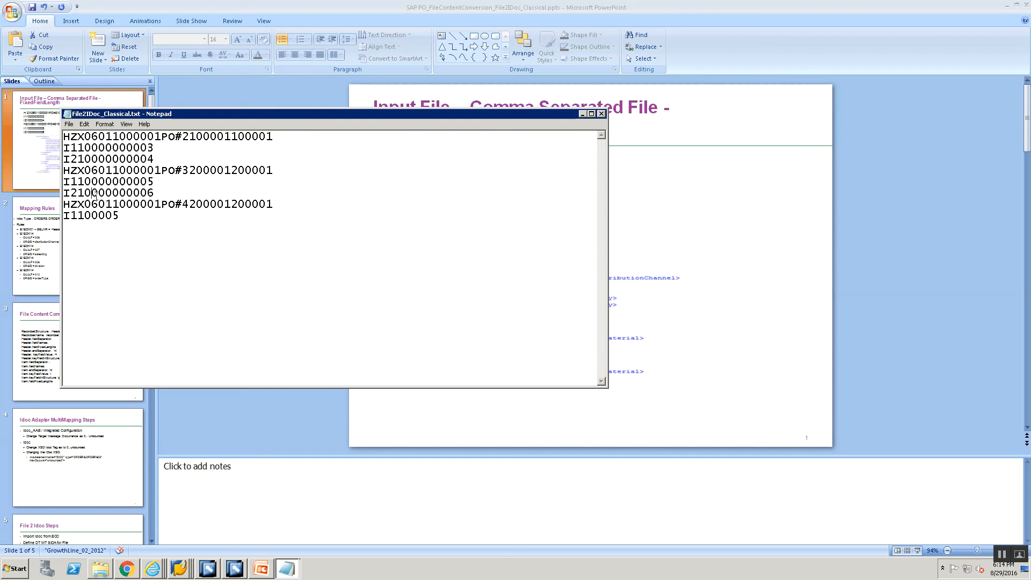
{"action": "key", "text": "shift+Home"}
{"action": "left_click_drag", "start_coordinate": [119, 216], "coordinate": [58, 213]}
{"action": "key", "text": "ctrl+c"}
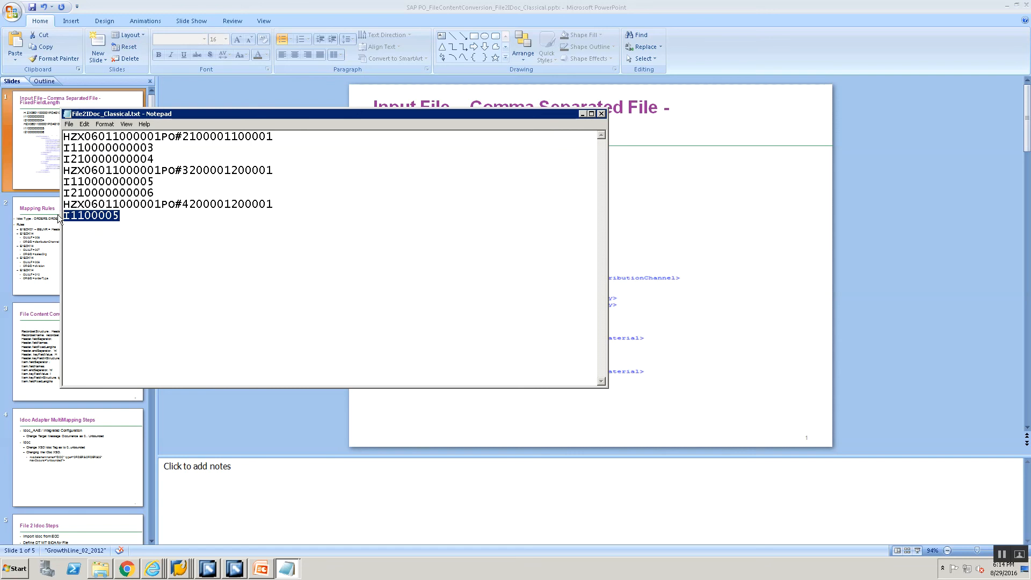
- Try to paste the copied record over both item records of order PO#3 at once, and undo the paste
{"action": "key", "text": "Up"}
{"action": "key", "text": "Up"}
{"action": "key", "text": "Up"}
{"action": "key", "text": "shift+End"}
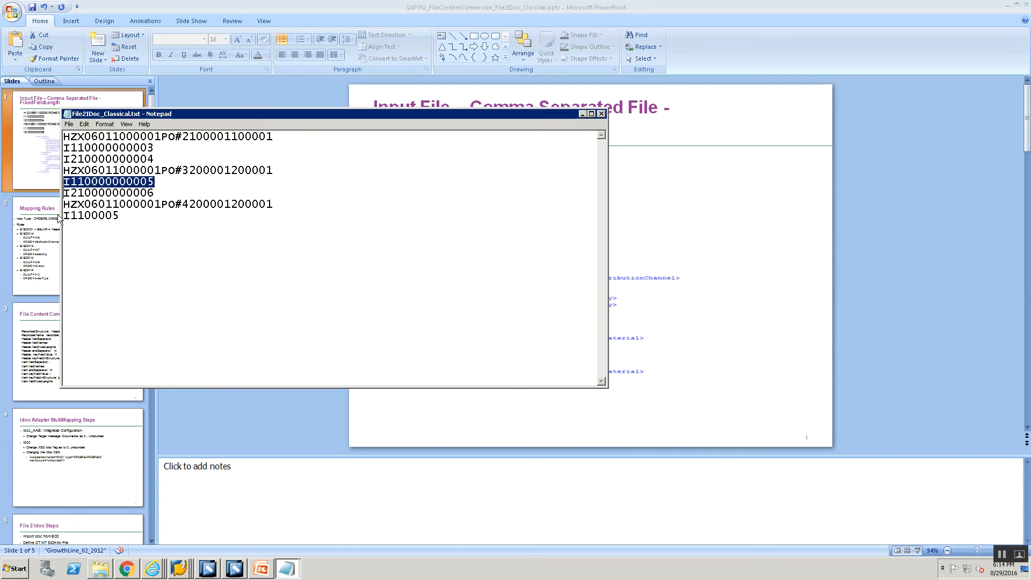
{"action": "key", "text": "shift+Down"}
{"action": "key", "text": "ctrl+v"}
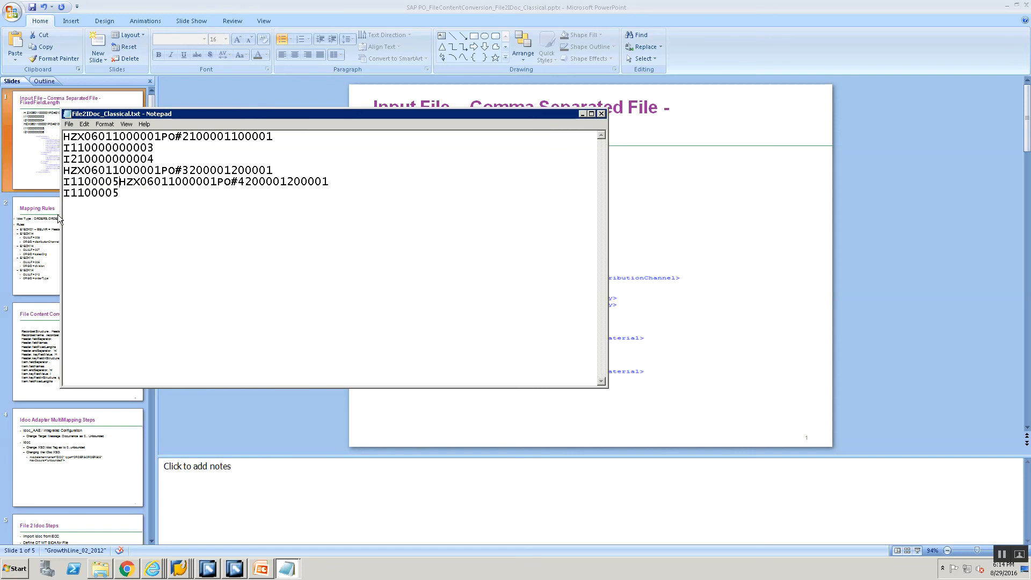
{"action": "key", "text": "ctrl+z"}
{"action": "key", "text": "Right"}
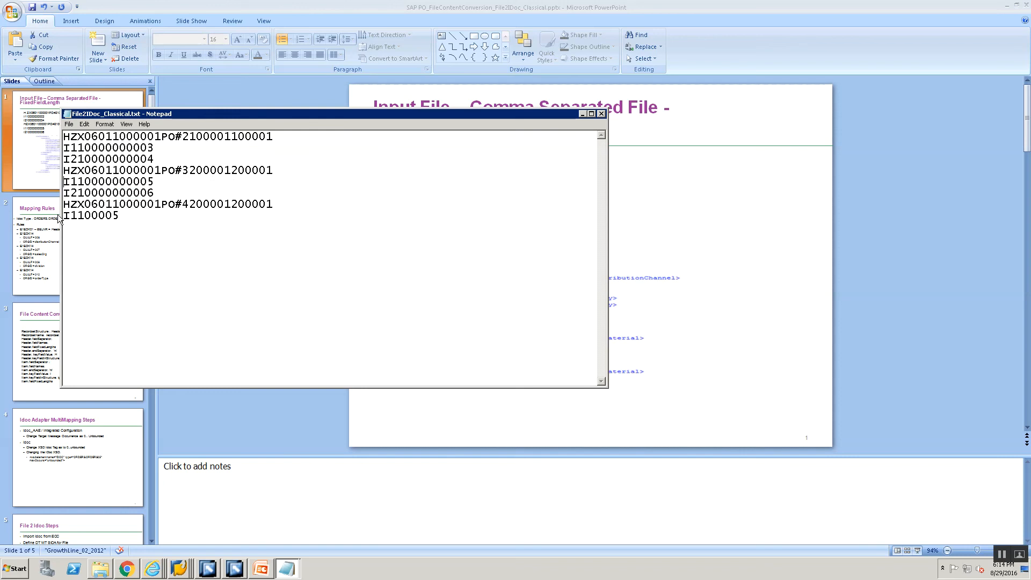
- Replace each of the two item records under the PO#3 header with the copied record I1100005
{"action": "key", "text": "shift+End"}
{"action": "key", "text": "ctrl+v"}
{"action": "key", "text": "Down"}
{"action": "key", "text": "shift+End"}
{"action": "key", "text": "ctrl+v"}
- Replace each of the two item records under the PO#2 header with the copied record I1100005
{"action": "key", "text": "Up"}
{"action": "key", "text": "Up"}
{"action": "key", "text": "Up"}
{"action": "key", "text": "Up"}
{"action": "key", "text": "Home"}
{"action": "key", "text": "shift+End"}
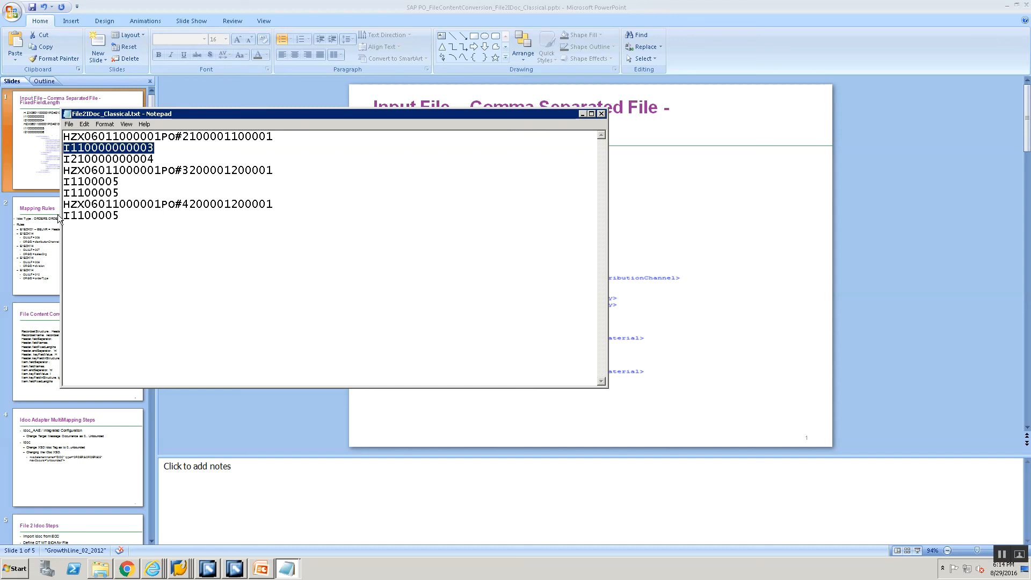
{"action": "key", "text": "Delete"}
{"action": "key", "text": "ctrl+v"}
{"action": "key", "text": "Down"}
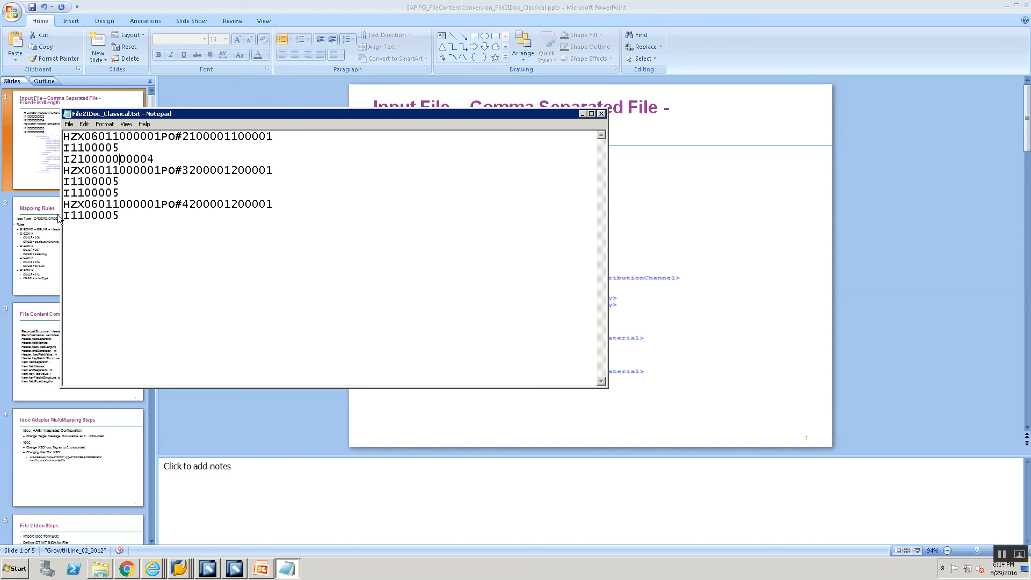
{"action": "key", "text": "Home"}
{"action": "key", "text": "shift+End"}
{"action": "key", "text": "Delete"}
{"action": "key", "text": "ctrl+v"}
- Set the item number of the second item record under the PO#2 header to 2
{"action": "left_click_drag", "start_coordinate": [70, 147], "coordinate": [79, 148]}
{"action": "left_click", "coordinate": [73, 159]}
{"action": "key", "text": "Delete"}
{"action": "type", "text": "2"}
{"action": "key", "text": "BackSpace"}
{"action": "type", "text": "2"}
- Adjust individual digits in the copied item records to make them differ, and finish editing File2IDoc_Classical.txt with the changes saved
{"action": "key", "text": "Down"}
{"action": "key", "text": "BackSpace"}
{"action": "key", "text": "Up"}
{"action": "key", "text": "Delete"}
{"action": "type", "text": "1"}
{"action": "key", "text": "Down"}
{"action": "type", "text": "2"}
{"action": "key", "text": "Down"}
{"action": "key", "text": "Up"}
{"action": "key", "text": "BackSpace"}
{"action": "key", "text": "BackSpace"}
{"action": "type", "text": "1"}
{"action": "key", "text": "Down"}
{"action": "key", "text": "Up"}
{"action": "key", "text": "Down"}
{"action": "key", "text": "Down"}
{"action": "key", "text": "BackSpace"}
{"action": "key", "text": "BackSpace"}
{"action": "type", "text": "9"}
{"action": "key", "text": "Down"}
{"action": "key", "text": "Down"}
{"action": "left_click", "coordinate": [601, 114]}
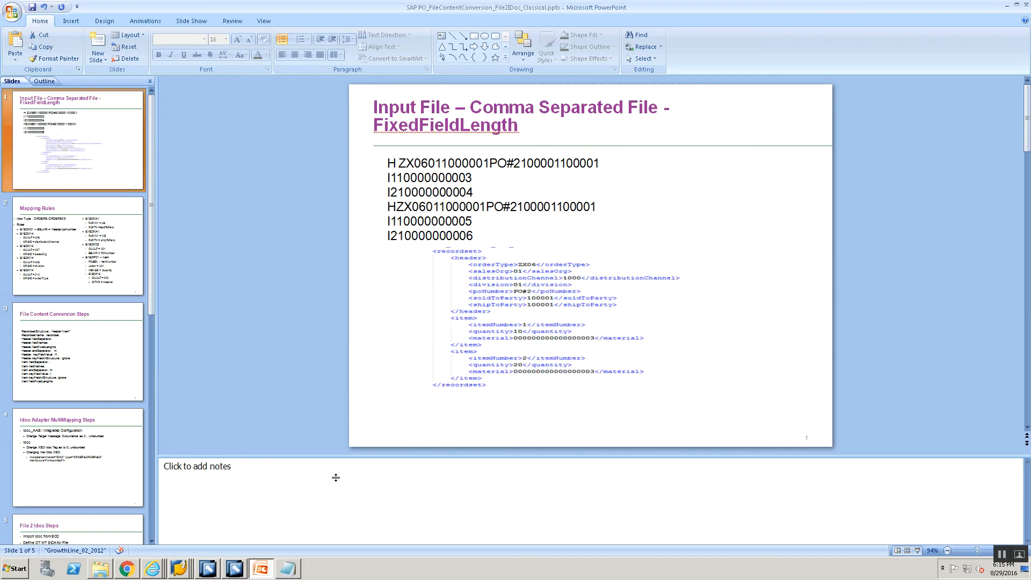
- Switch to SAP GUI and bring up the file upload parameters in the EH5 session
{"action": "left_click", "coordinate": [184, 567]}
{"action": "left_click", "coordinate": [179, 533]}
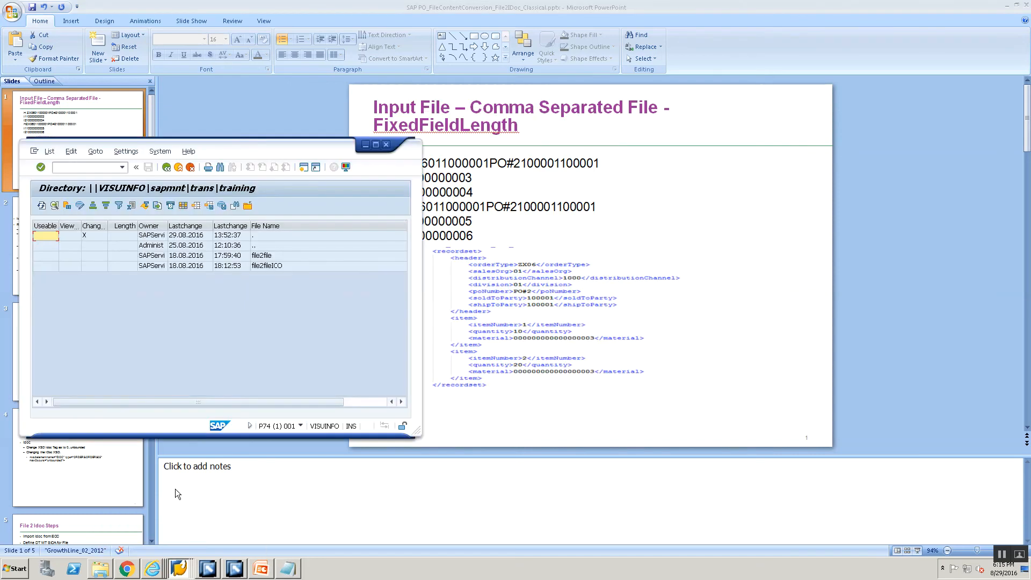
{"action": "left_click", "coordinate": [182, 567]}
{"action": "left_click", "coordinate": [179, 551]}
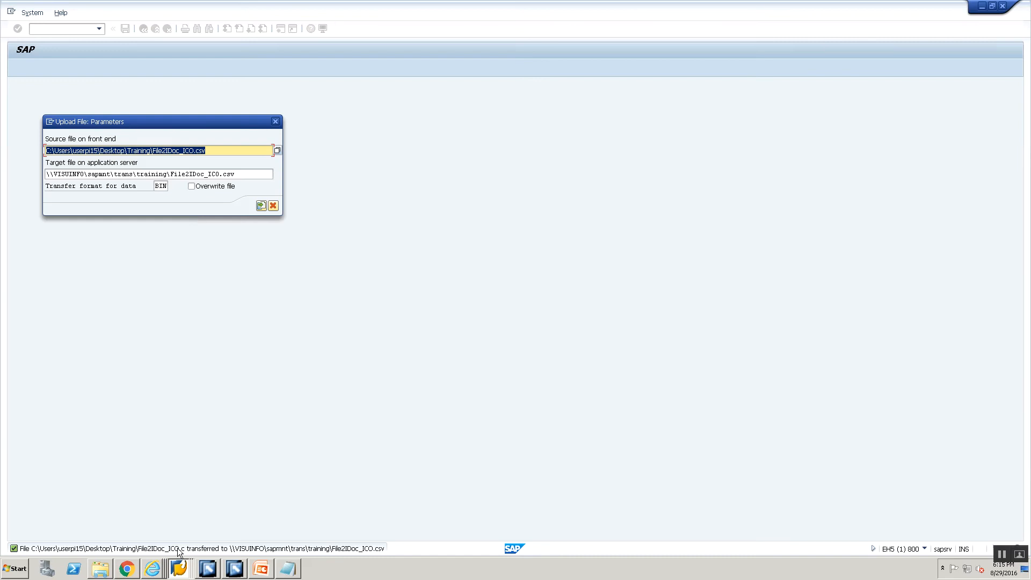
- Set the upload's source file to File2IDoc_Classical.txt in the Training folder, checking the file name in the file explorer
{"action": "left_click", "coordinate": [102, 567]}
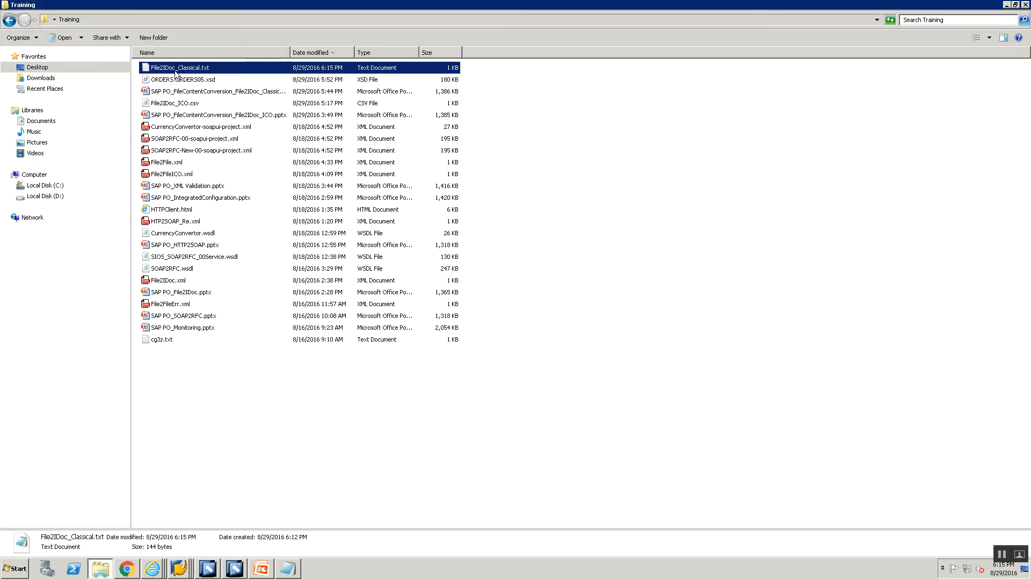
{"action": "left_click", "coordinate": [175, 70]}
{"action": "key", "text": "alt+Tab"}
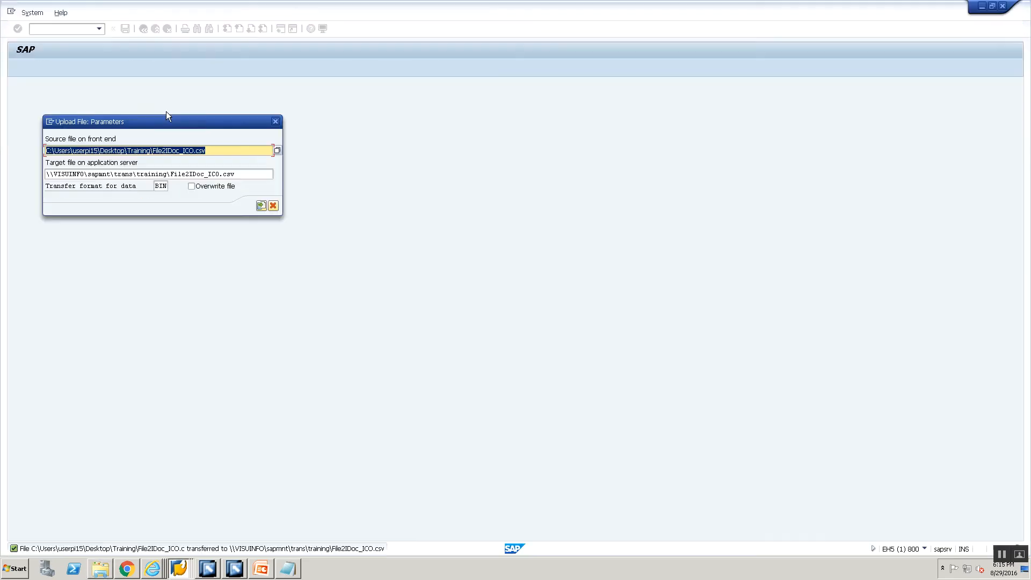
{"action": "left_click", "coordinate": [159, 150]}
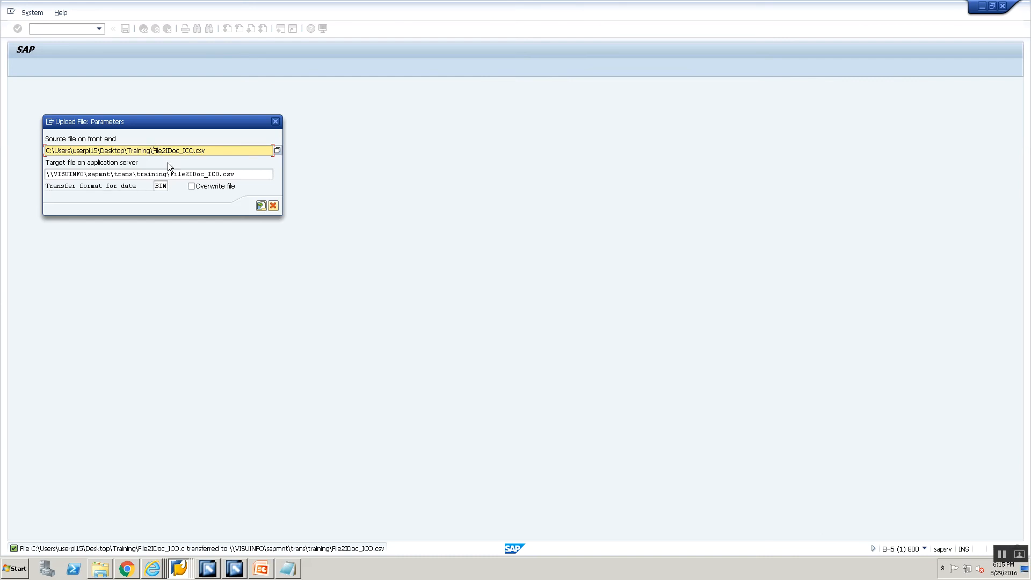
{"action": "key", "text": "shift+End"}
{"action": "key", "text": "Delete"}
{"action": "type", "text": "File2IDoc_Classical"}
{"action": "type", "text": ".txt"}
- Set the target file to \\VISUINFO\sapmnt\trans\training\File2IDoc_Classical.txt and upload the file, allowing access to it
{"action": "left_click", "coordinate": [174, 174]}
{"action": "key", "text": "ctrl+a"}
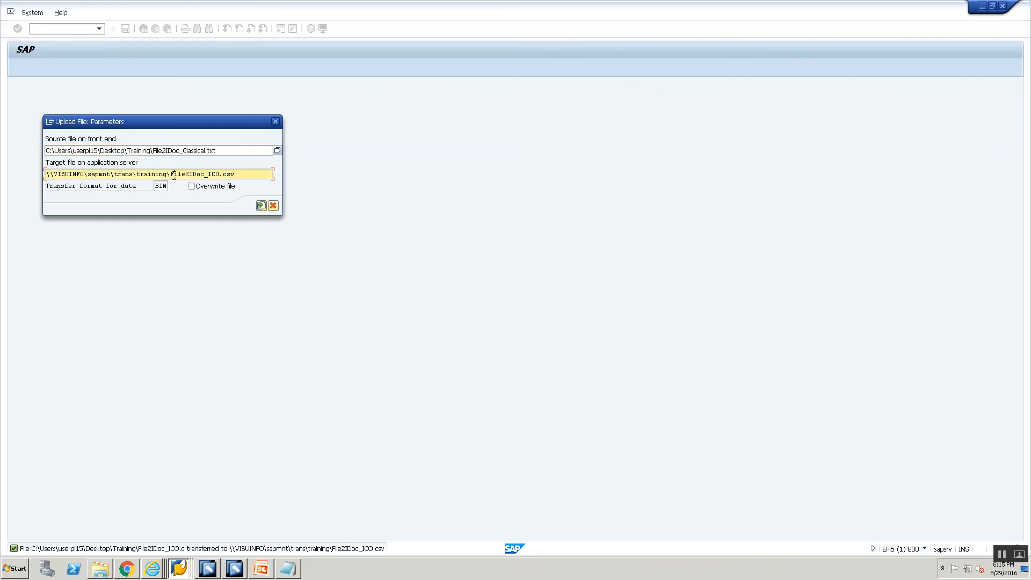
{"action": "key", "text": "shift+End"}
{"action": "key", "text": "Delete"}
{"action": "type", "text": "File2IDoc_Classical"}
{"action": "type", "text": ".txt"}
{"action": "left_click", "coordinate": [261, 205]}
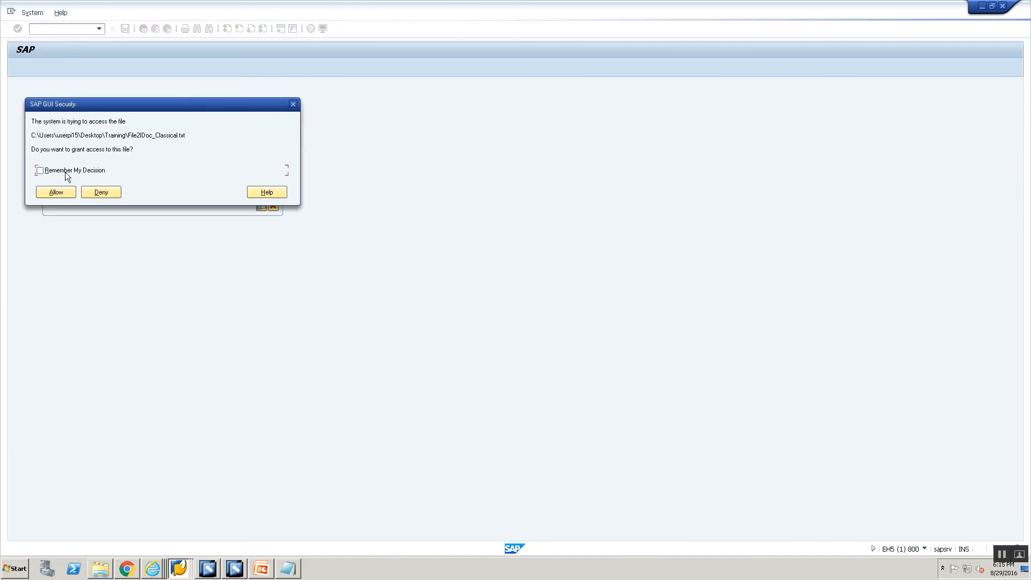
{"action": "left_click", "coordinate": [66, 189]}
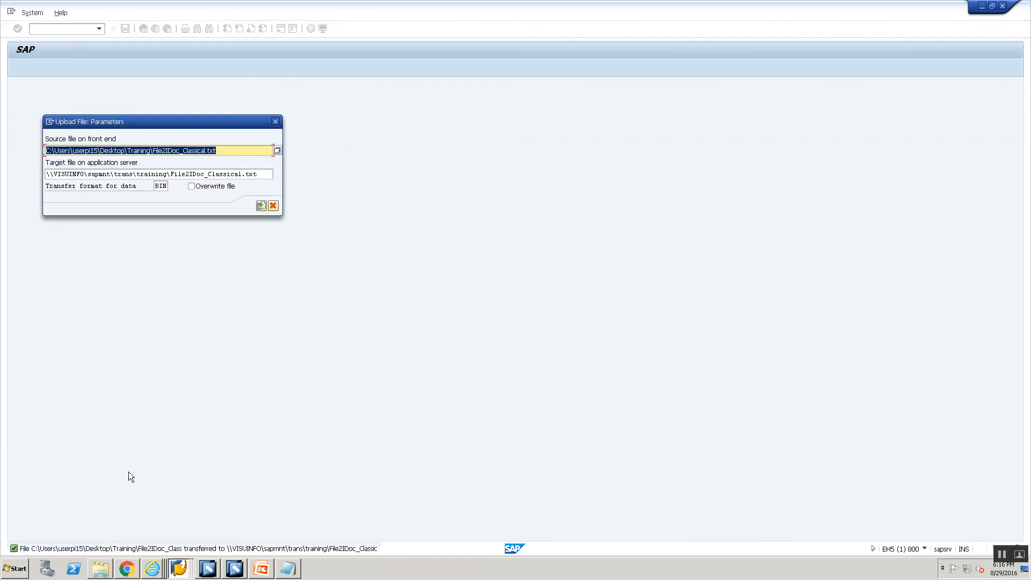
- Switch to the P74 session and refresh the \\VISUINFO\sapmnt\trans\training directory listing to check for the uploaded file
{"action": "left_click", "coordinate": [183, 568]}
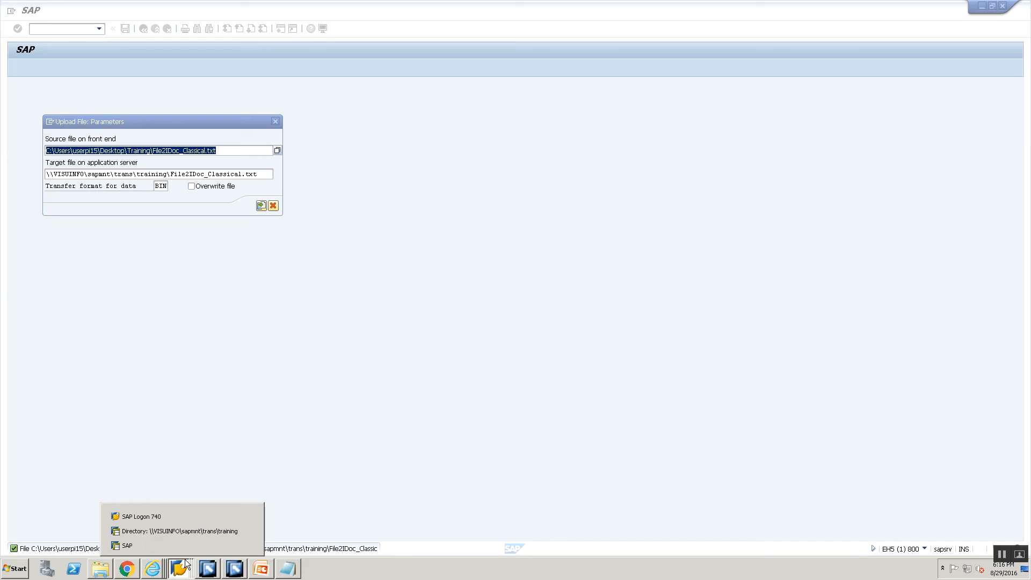
{"action": "left_click", "coordinate": [180, 531]}
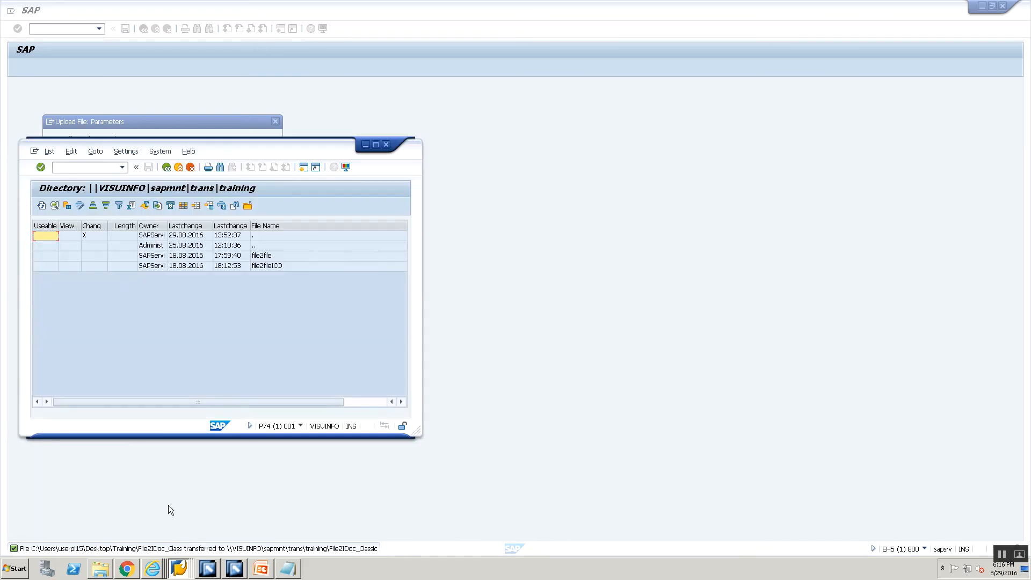
{"action": "left_click", "coordinate": [39, 208]}
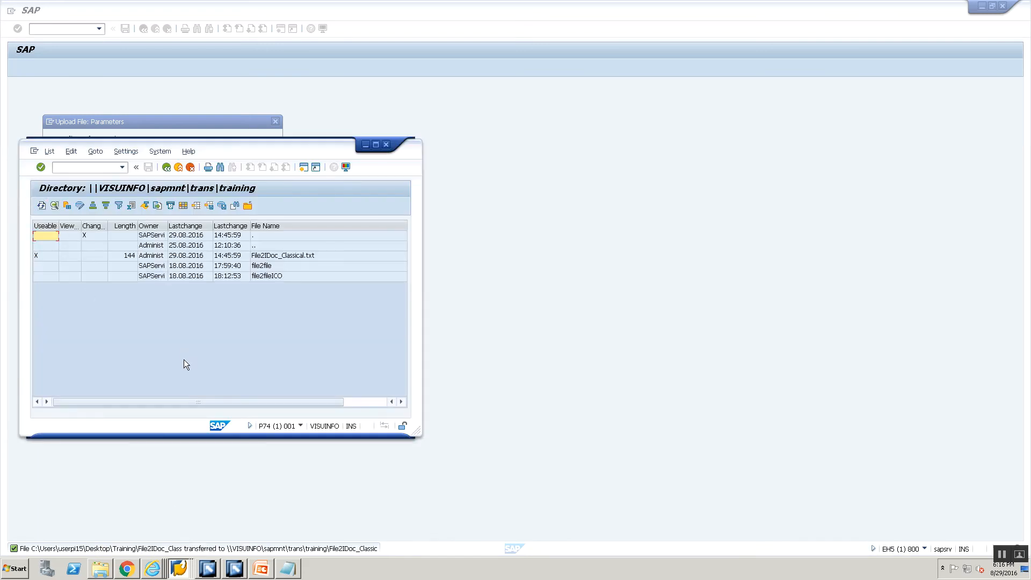
- Copy the name of the sender channel CC_ContentConversion_File2IDoc_Sender_00 from its definition in Integration Builder
{"action": "mouse_move", "coordinate": [127, 569]}
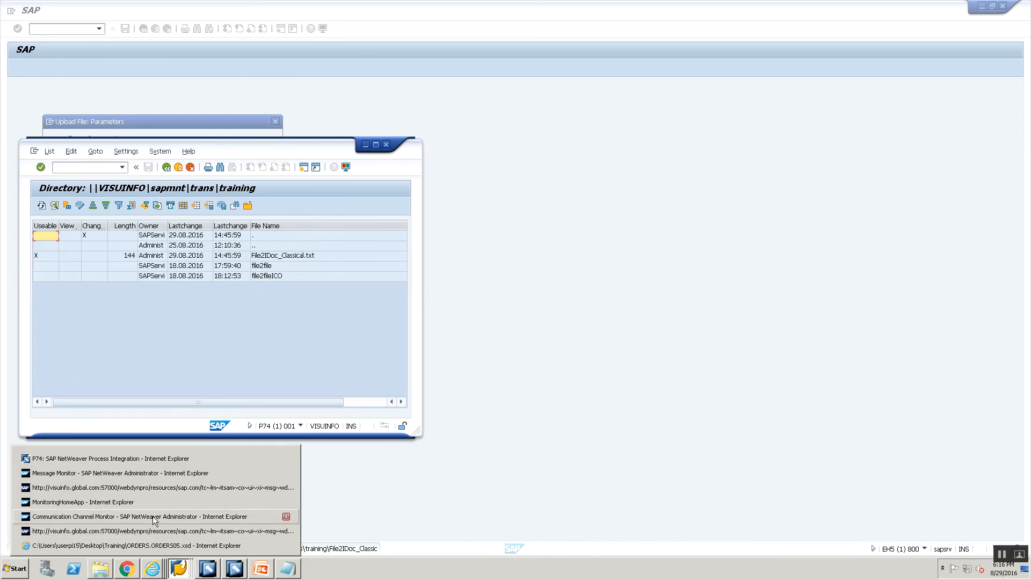
{"action": "left_click", "coordinate": [153, 517]}
{"action": "key", "text": "alt+Tab"}
{"action": "key", "text": "alt+Tab"}
{"action": "key", "text": "alt+Tab"}
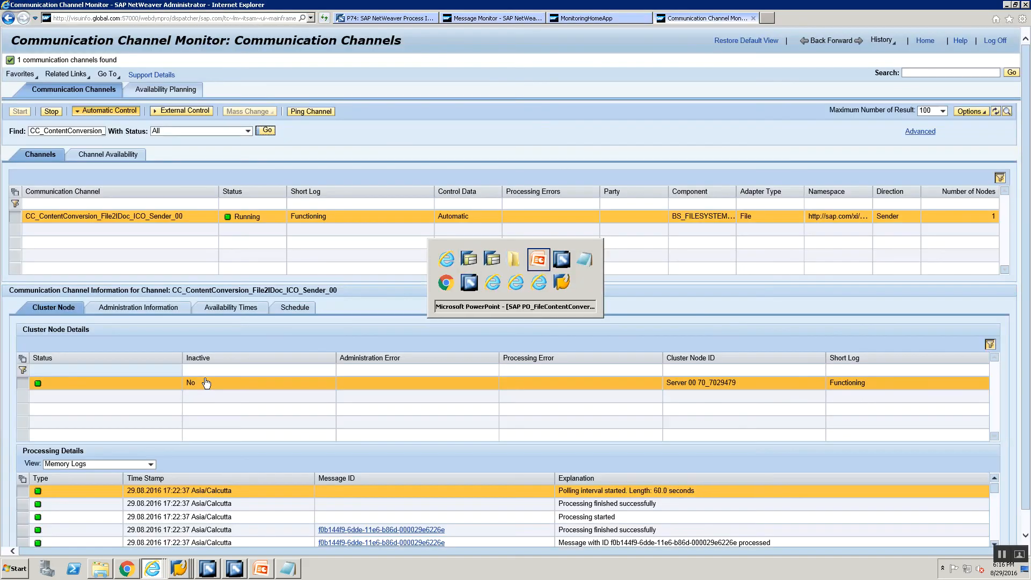
{"action": "left_click", "coordinate": [428, 319]}
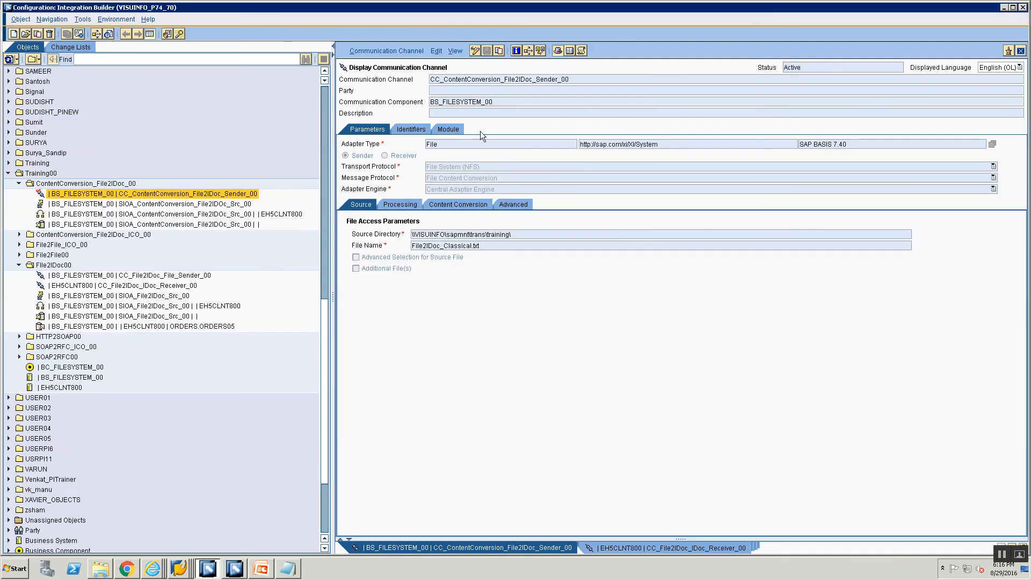
{"action": "left_click_drag", "start_coordinate": [579, 83], "coordinate": [430, 81]}
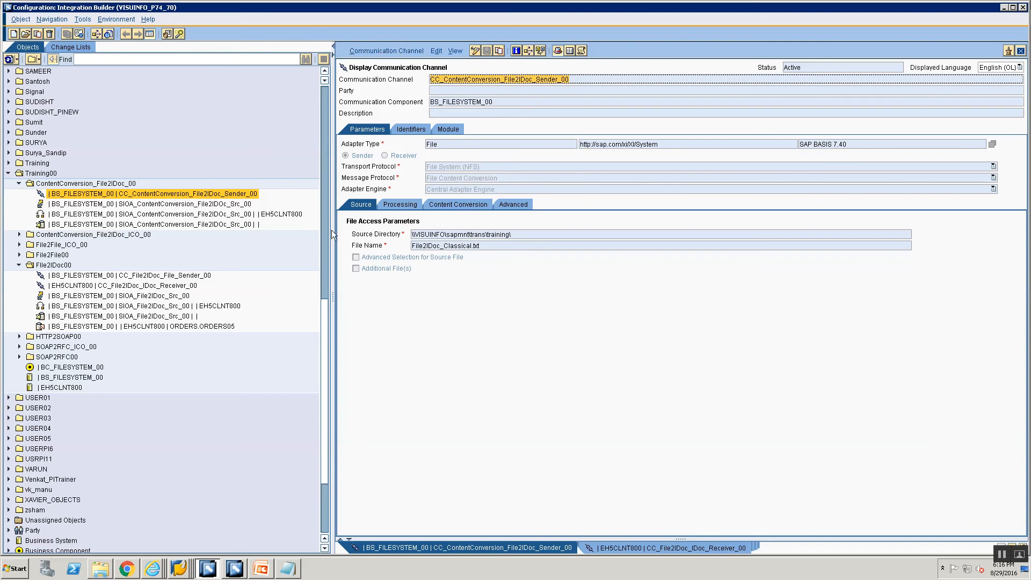
- In Communication Channel Monitor, search for CC_ContentConversion_File2IDoc_Sender_00 to check its status and processing log
{"action": "key", "text": "alt+Tab"}
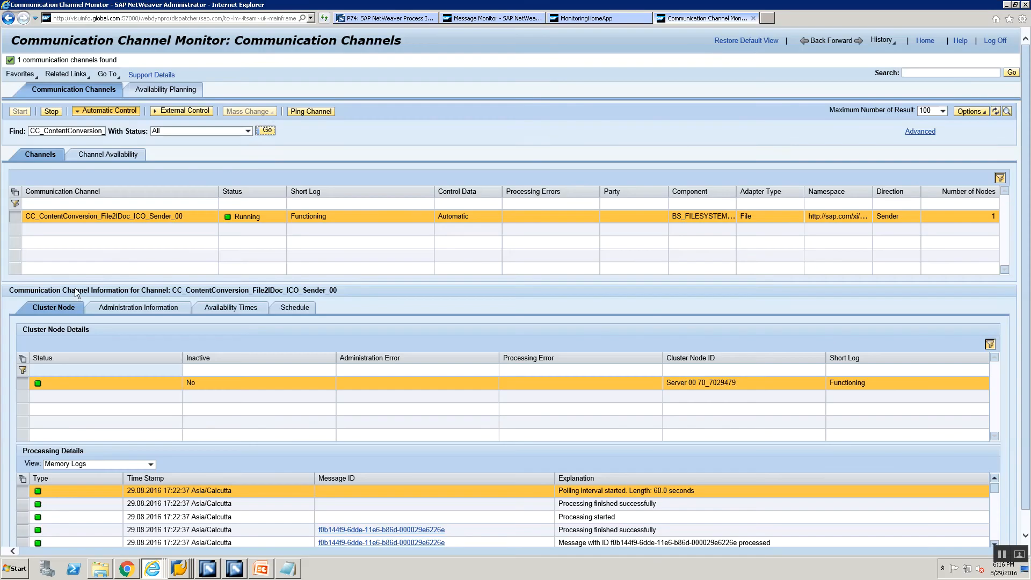
{"action": "left_click", "coordinate": [70, 132]}
{"action": "double_click", "coordinate": [70, 132]}
{"action": "key", "text": "ctrl+v"}
{"action": "left_click", "coordinate": [265, 130]}
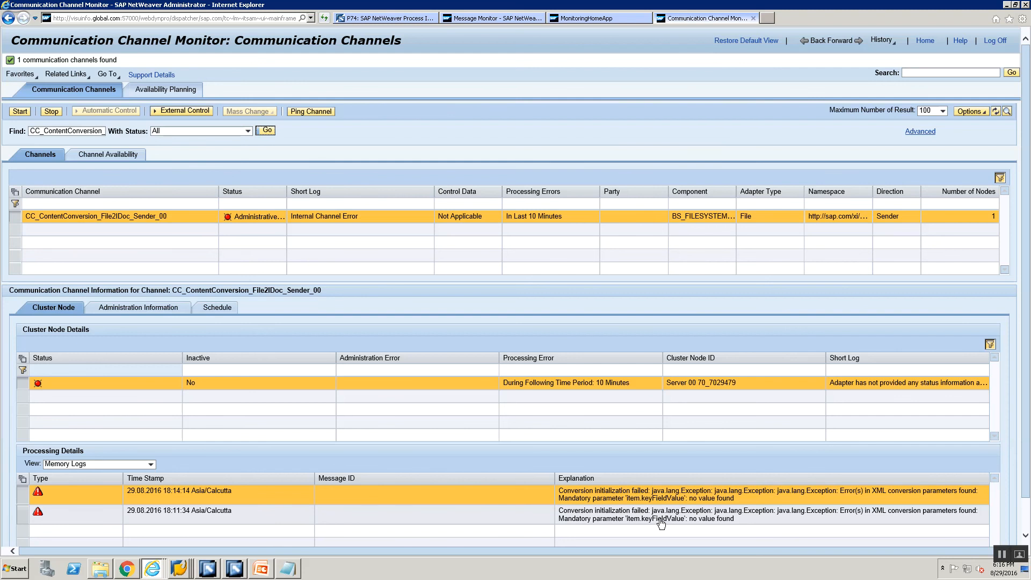
- Switch to Integration Builder and add the content conversion parameter item.keyFieldValue with value I to the sender channel
{"action": "key", "text": "alt+Tab"}
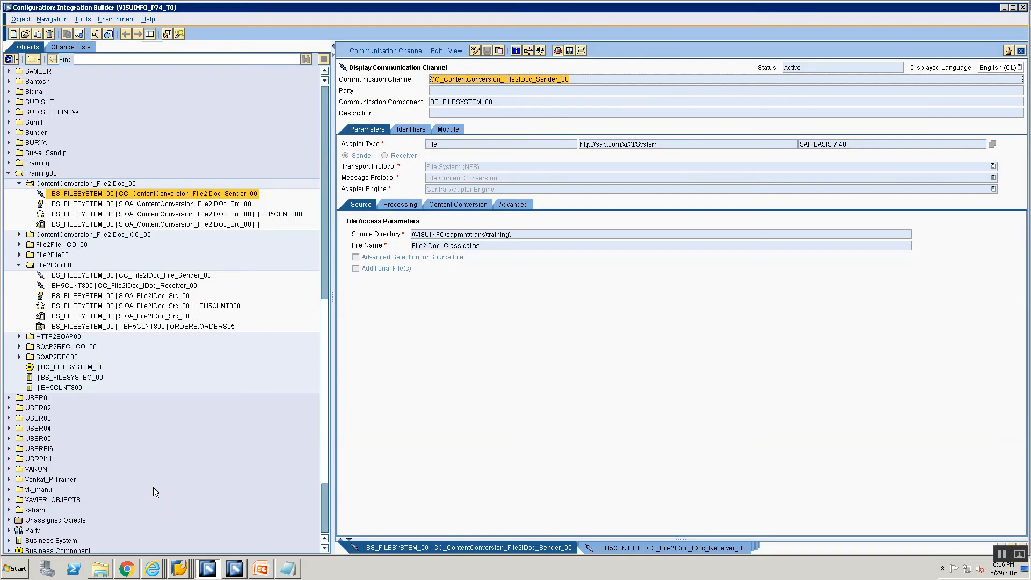
{"action": "left_click", "coordinate": [435, 203]}
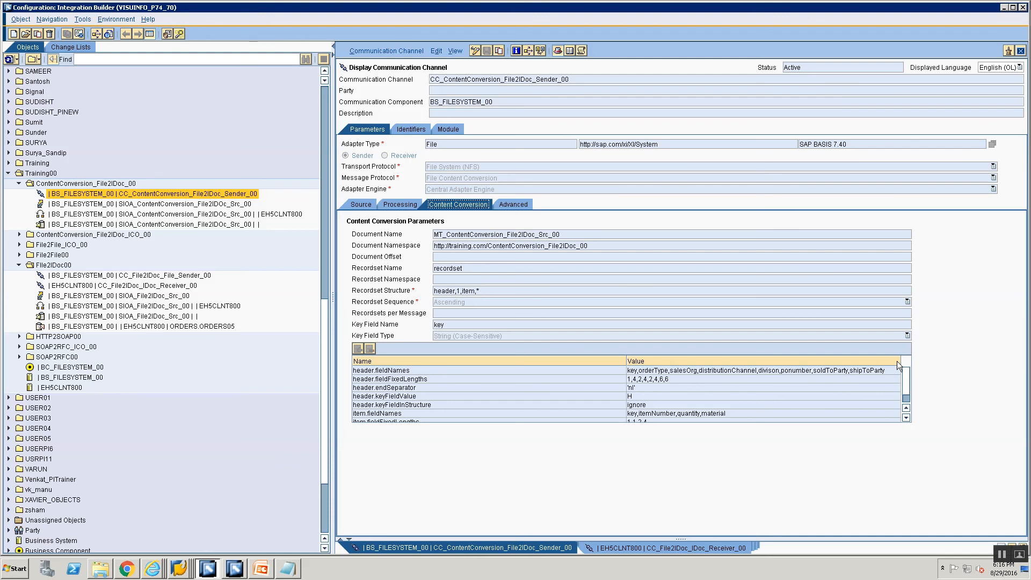
{"action": "scroll", "coordinate": [910, 378], "scroll_direction": "down", "scroll_amount": 1}
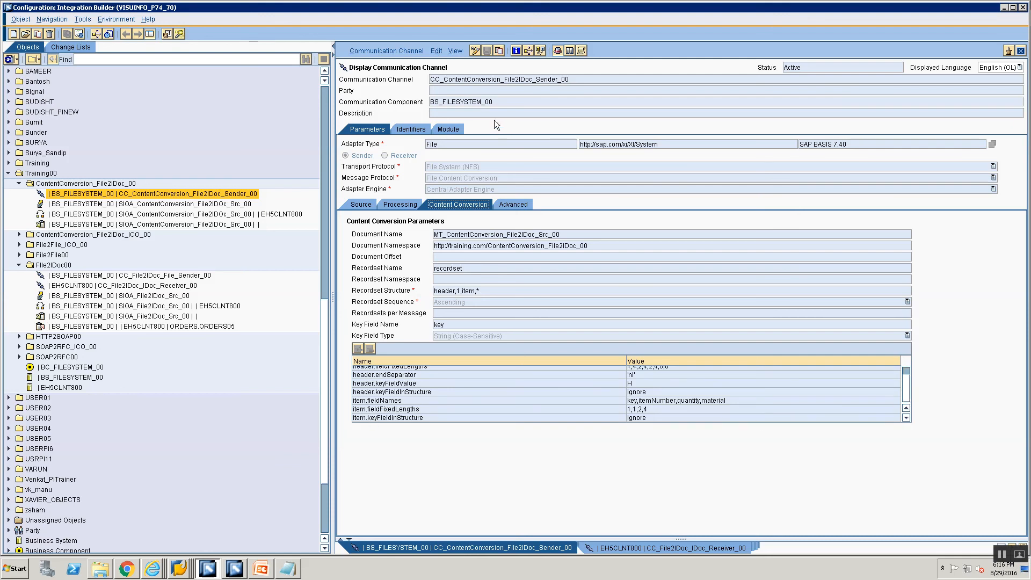
{"action": "left_click", "coordinate": [475, 52]}
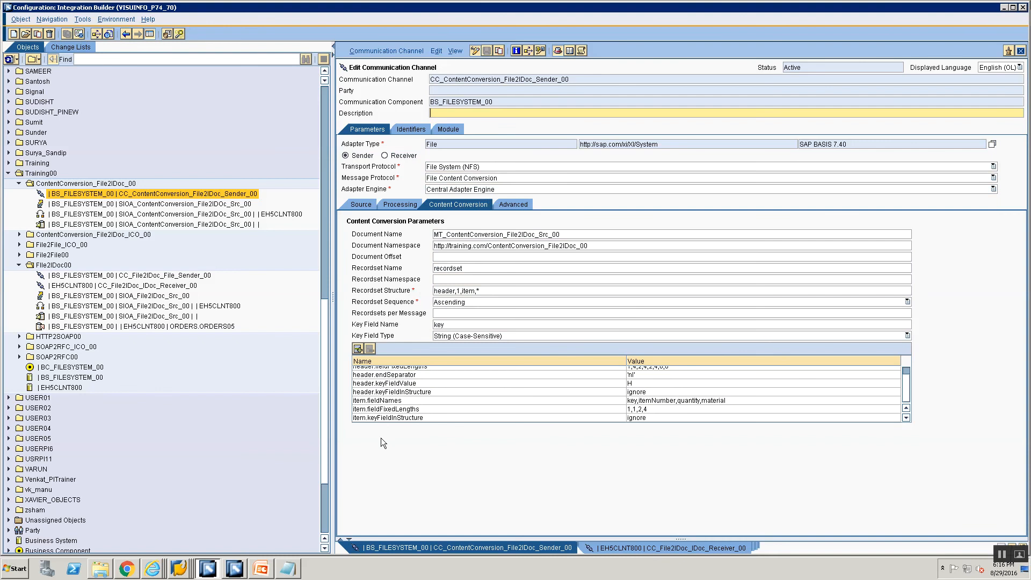
{"action": "left_click", "coordinate": [358, 350]}
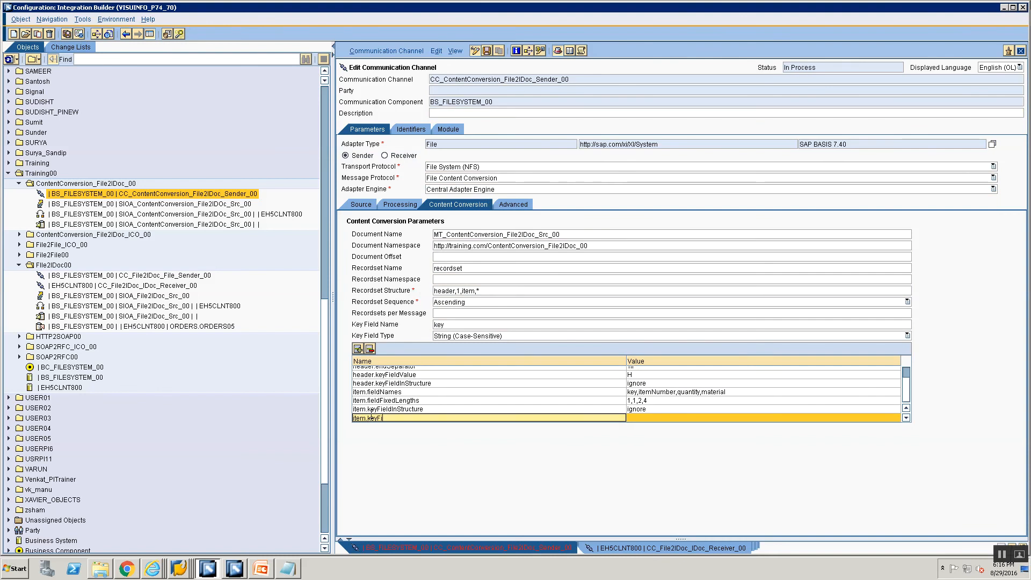
{"action": "type", "text": "item.keyFieldValue"}
{"action": "left_click", "coordinate": [688, 417]}
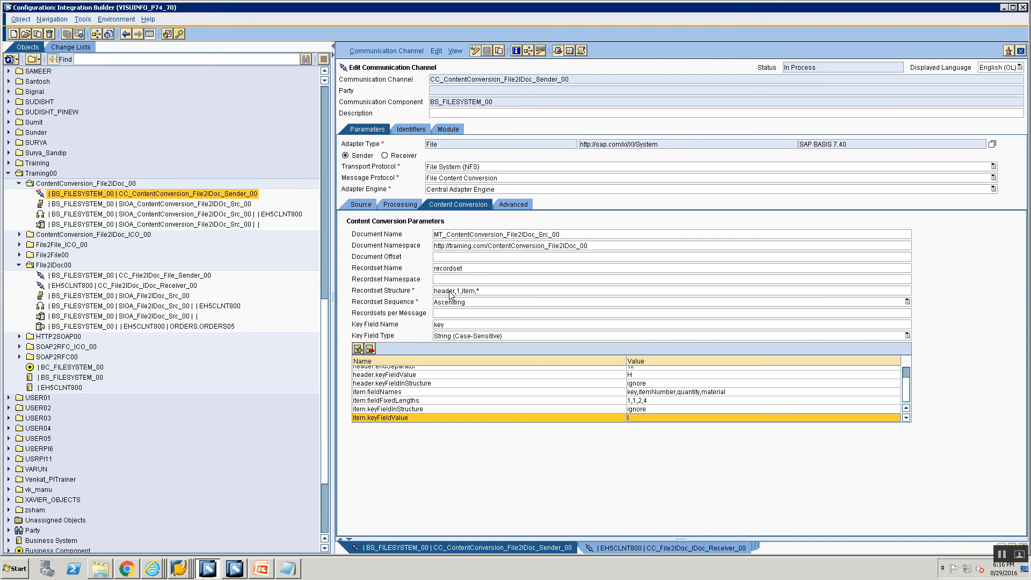
- Activate the edited sender communication channel and dismiss the activation confirmation
{"action": "left_click", "coordinate": [383, 52]}
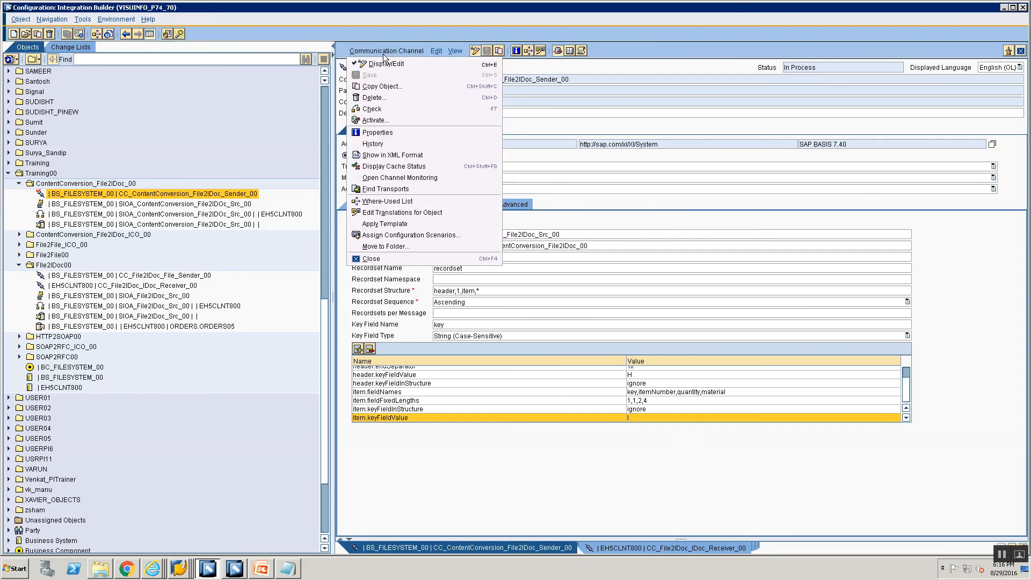
{"action": "left_click", "coordinate": [388, 120]}
{"action": "key", "text": "alt+Tab"}
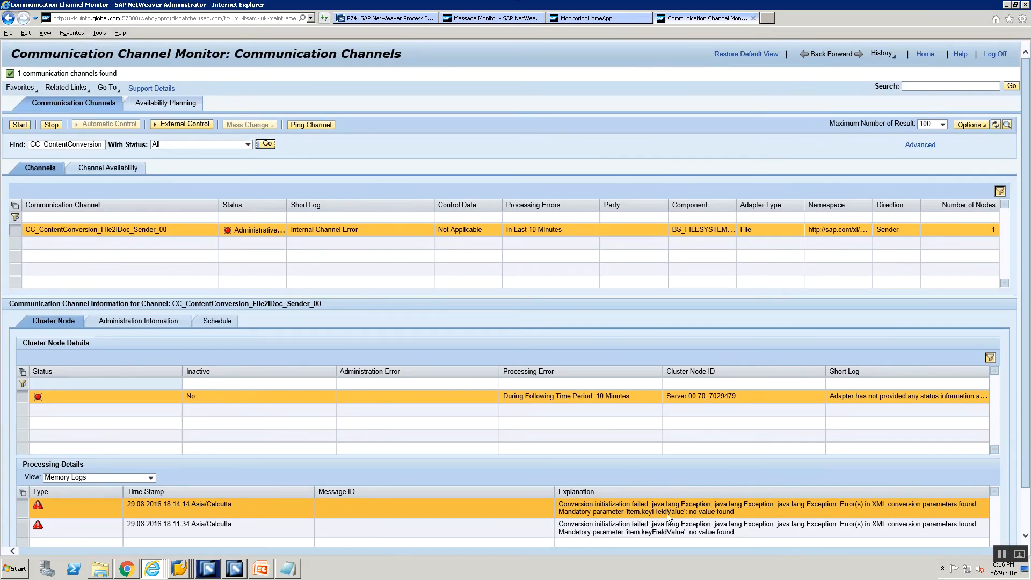
{"action": "key", "text": "alt+Tab"}
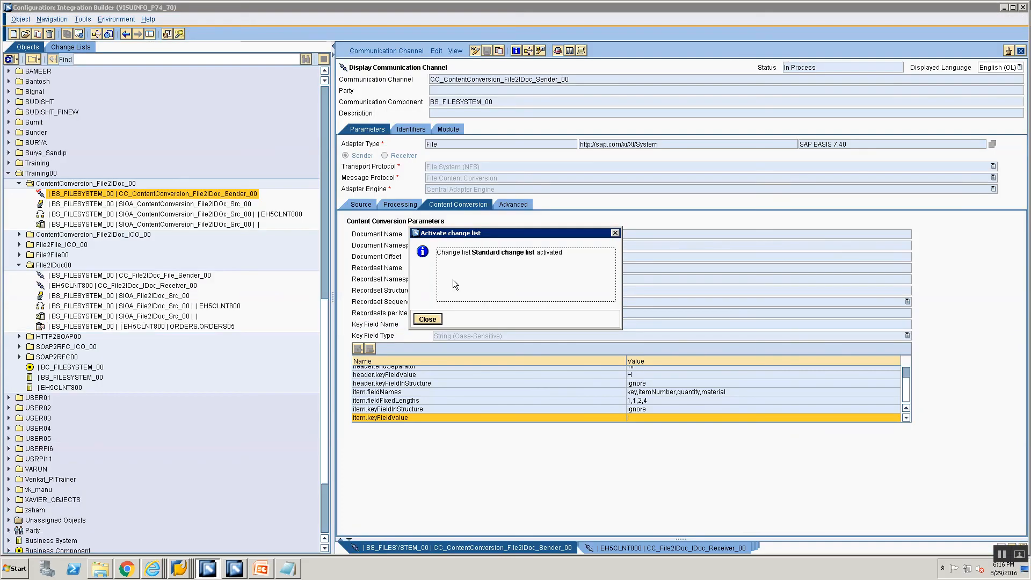
{"action": "left_click", "coordinate": [426, 316]}
- Rerun the channel search in Communication Channel Monitor and examine the processing details of the sender channel
{"action": "key", "text": "alt+Tab"}
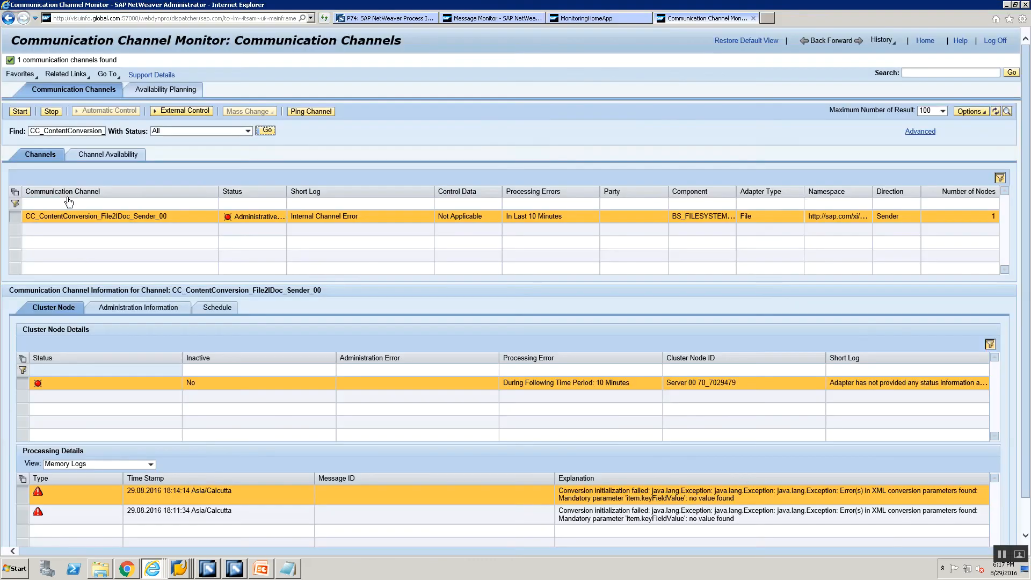
{"action": "left_click", "coordinate": [267, 133]}
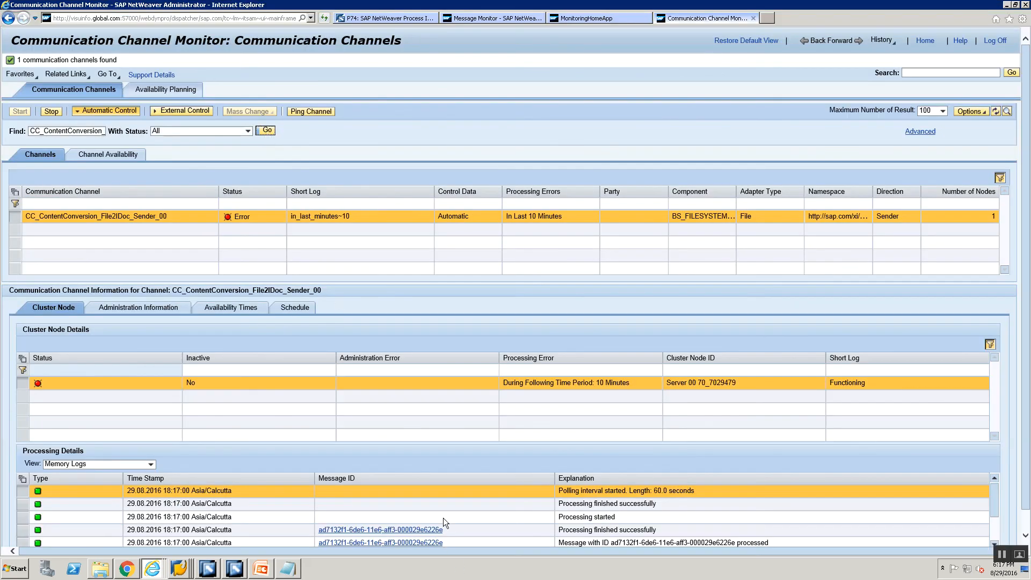
{"action": "scroll", "coordinate": [438, 531], "scroll_direction": "down", "scroll_amount": 1}
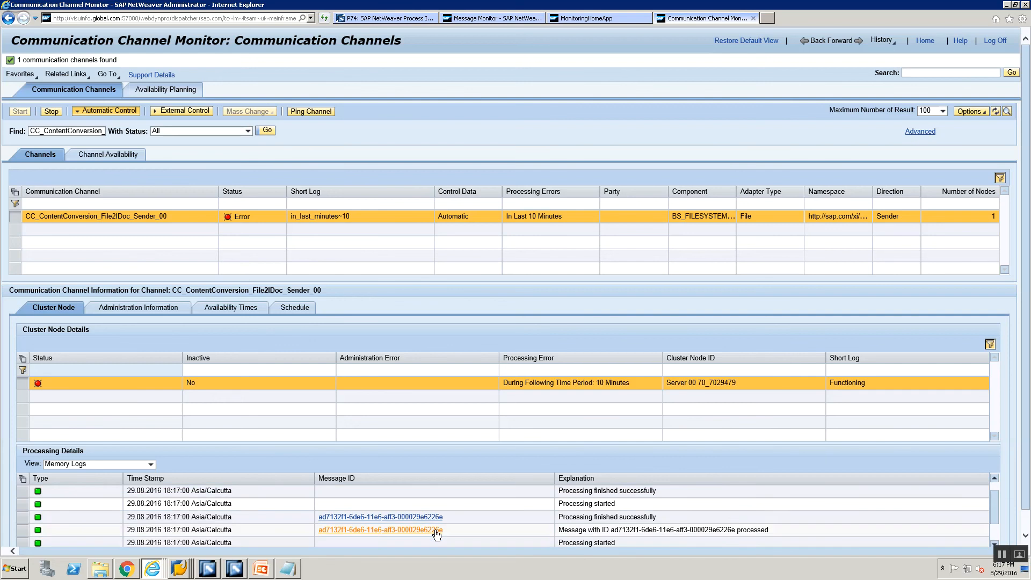
- Close the old Monitoring Home and Message Monitor pages in the browser
{"action": "left_click", "coordinate": [569, 17]}
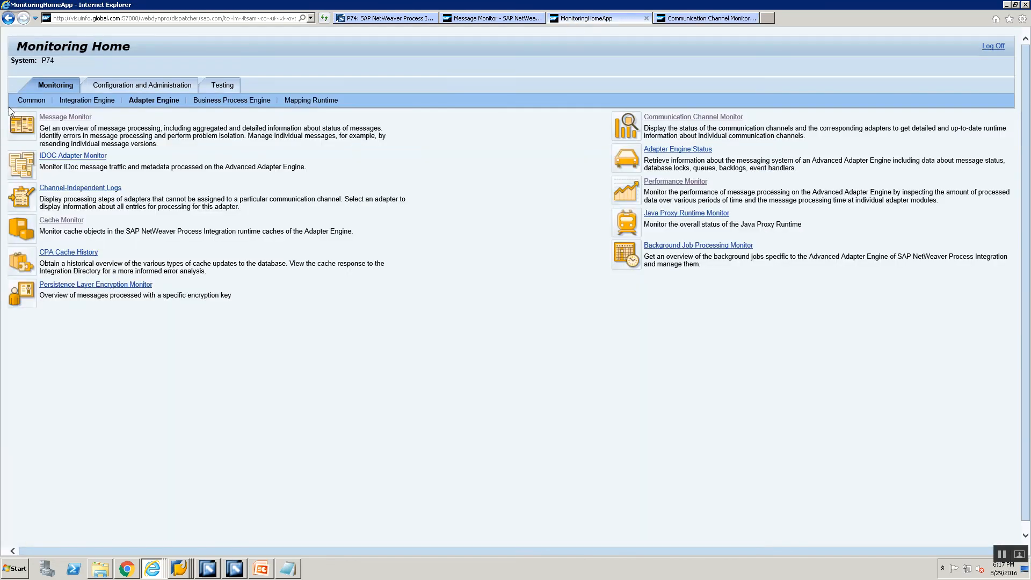
{"action": "left_click", "coordinate": [645, 18]}
{"action": "left_click", "coordinate": [479, 17]}
{"action": "left_click", "coordinate": [539, 17]}
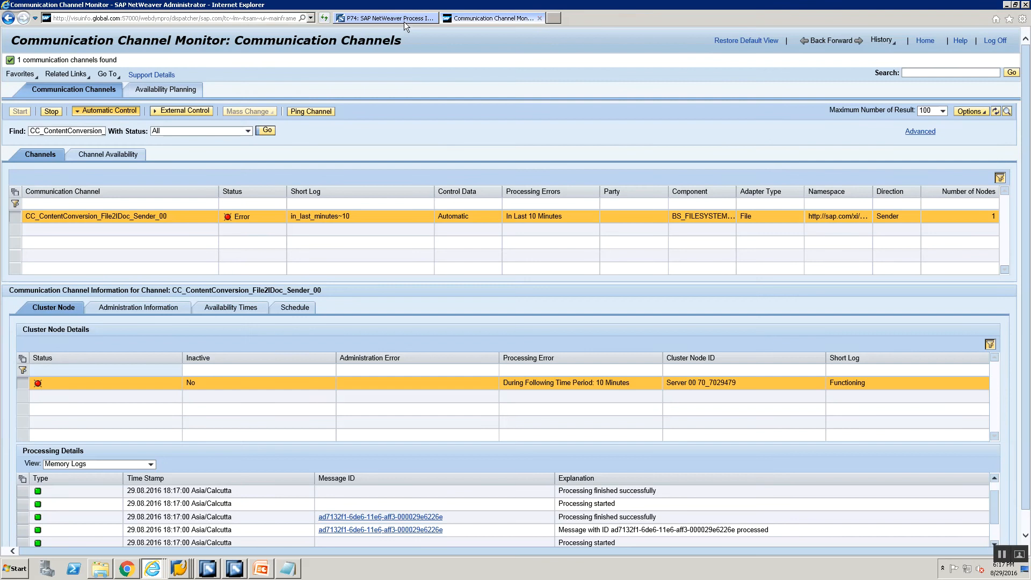
- Open the Adapter Engine's Message Monitor from a new Monitoring Home page and list messages for 29.08.2016 17:30:00 to 18:30:00
{"action": "left_click", "coordinate": [404, 18]}
{"action": "left_click", "coordinate": [338, 168]}
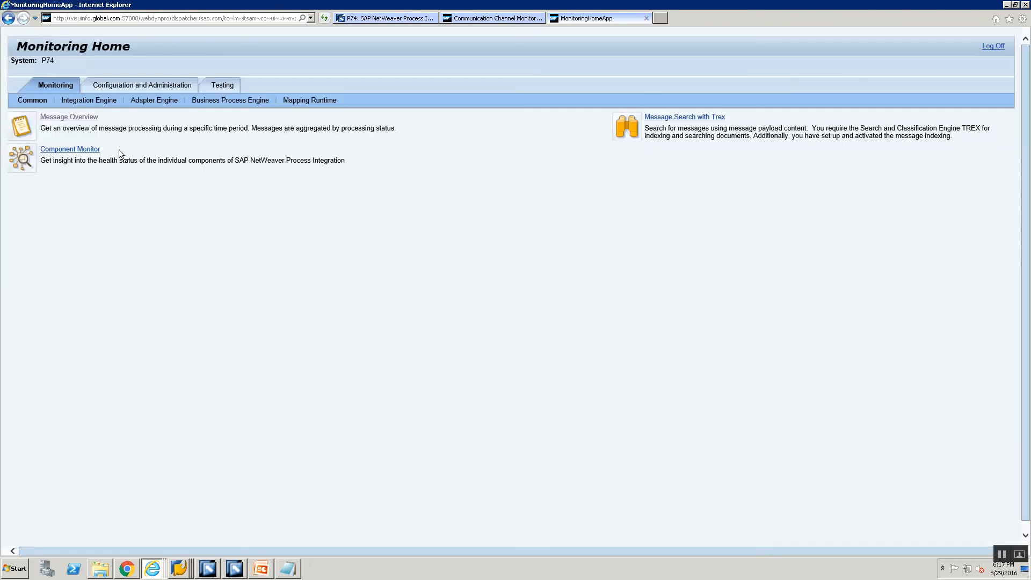
{"action": "left_click", "coordinate": [54, 117]}
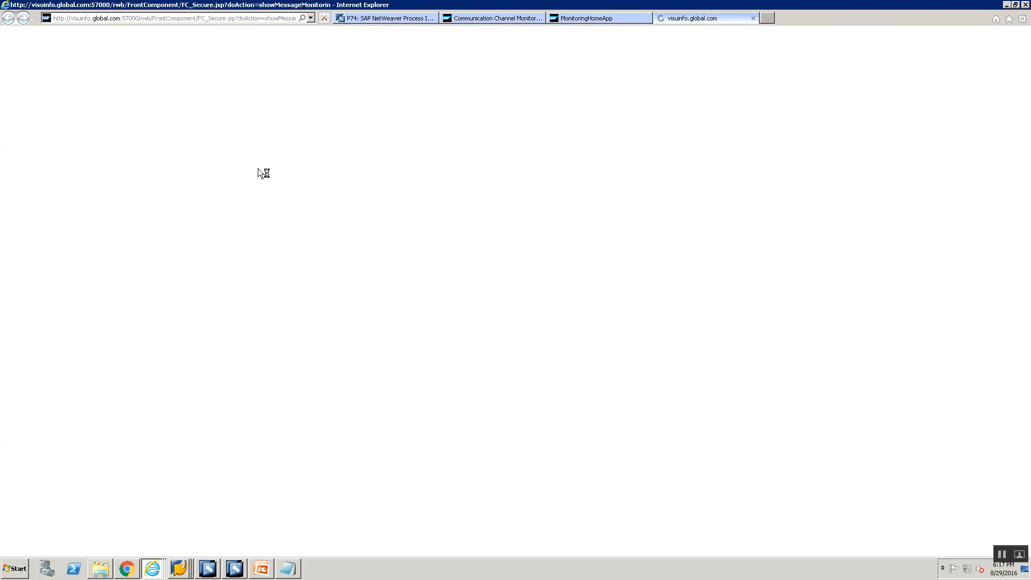
{"action": "left_click", "coordinate": [752, 19]}
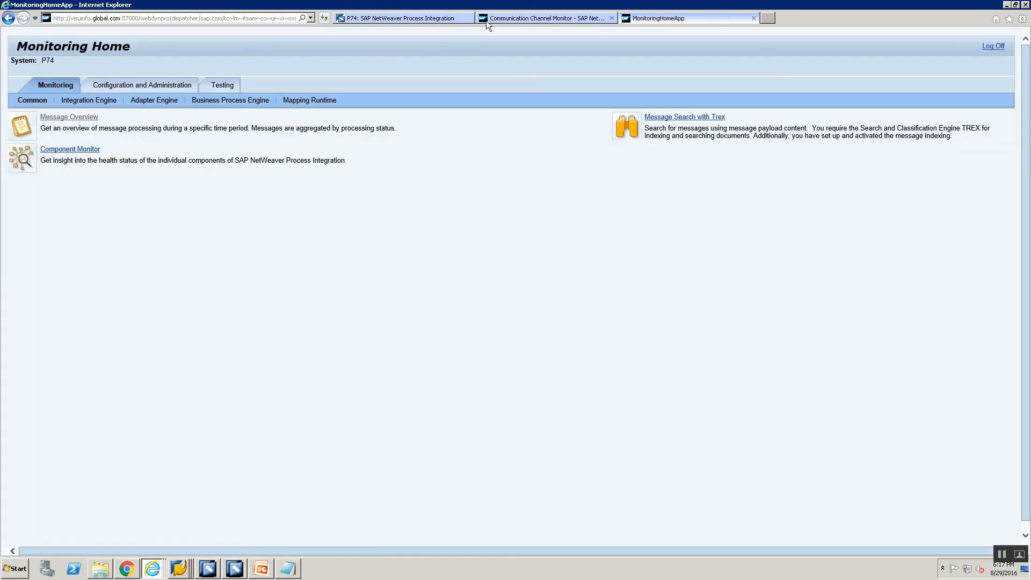
{"action": "left_click", "coordinate": [134, 102]}
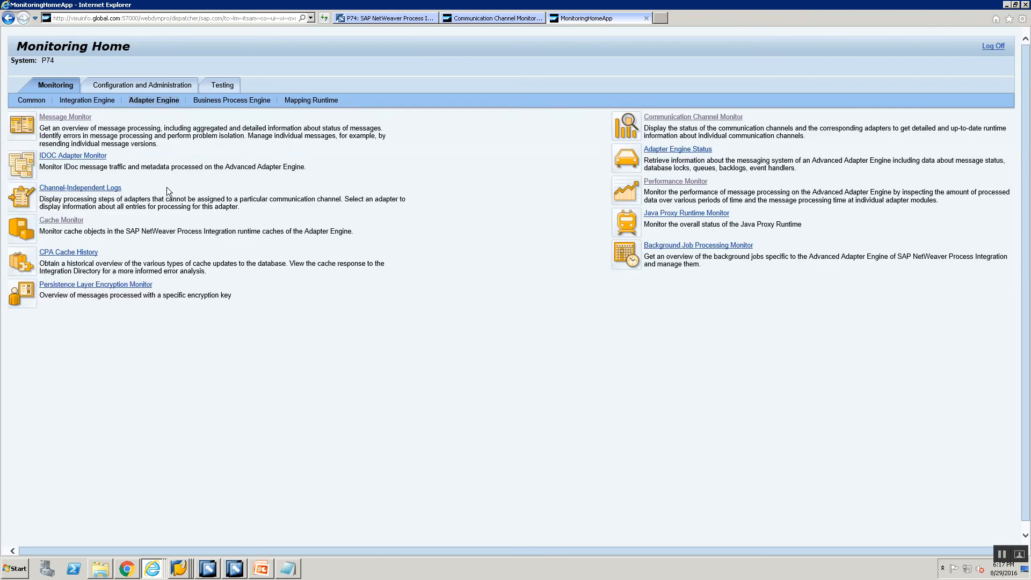
{"action": "left_click", "coordinate": [63, 117]}
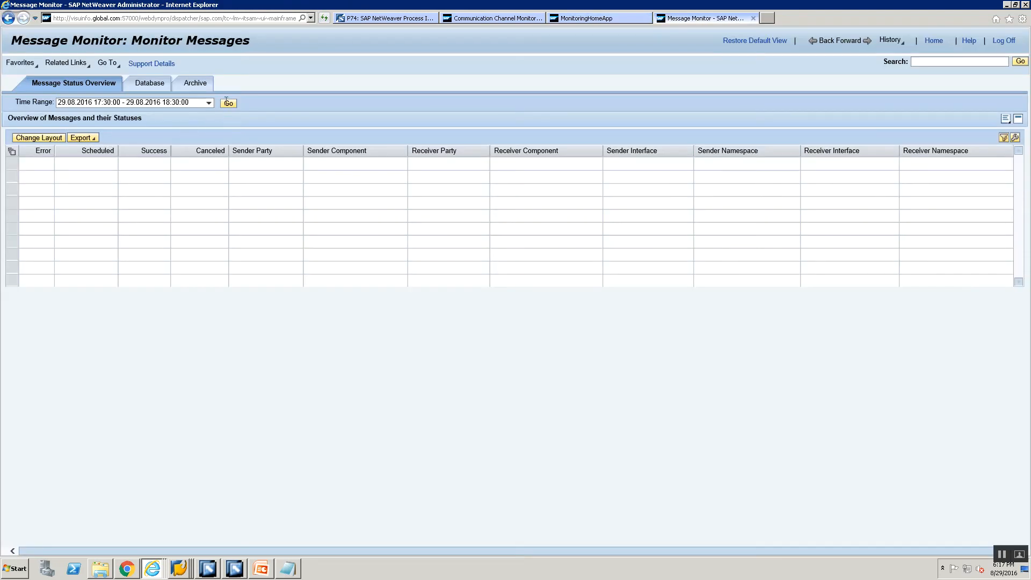
{"action": "left_click", "coordinate": [228, 104]}
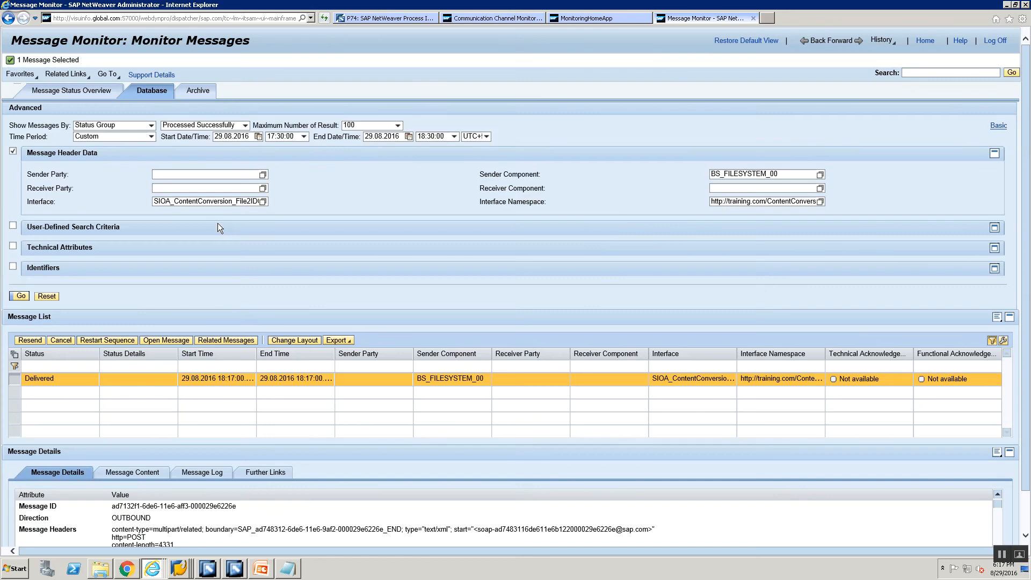
- Open the MainDocument payload of the delivered SIOA_ContentConversion message and maximize its window
{"action": "scroll", "coordinate": [258, 374], "scroll_direction": "down", "scroll_amount": 2}
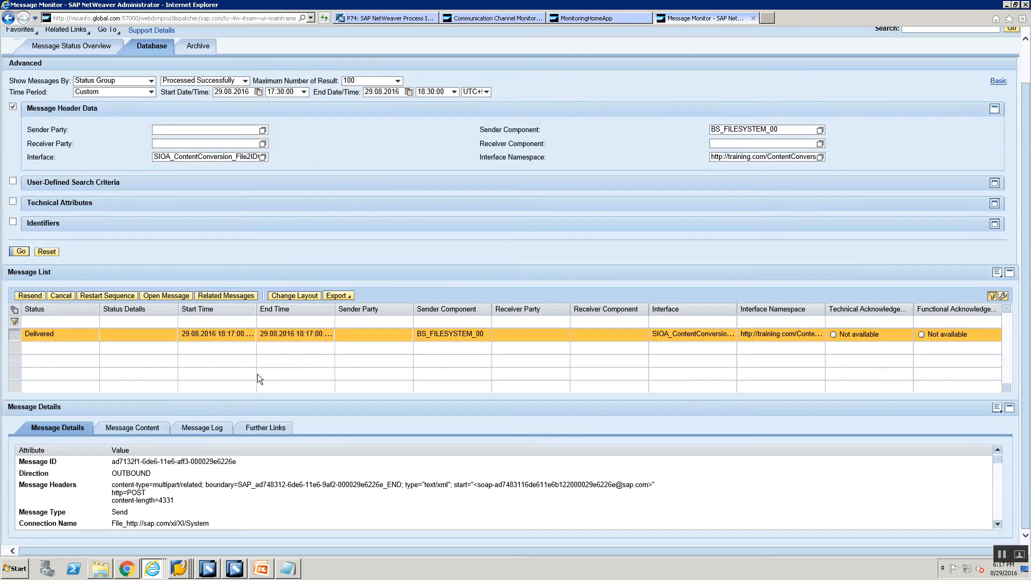
{"action": "left_click", "coordinate": [148, 430]}
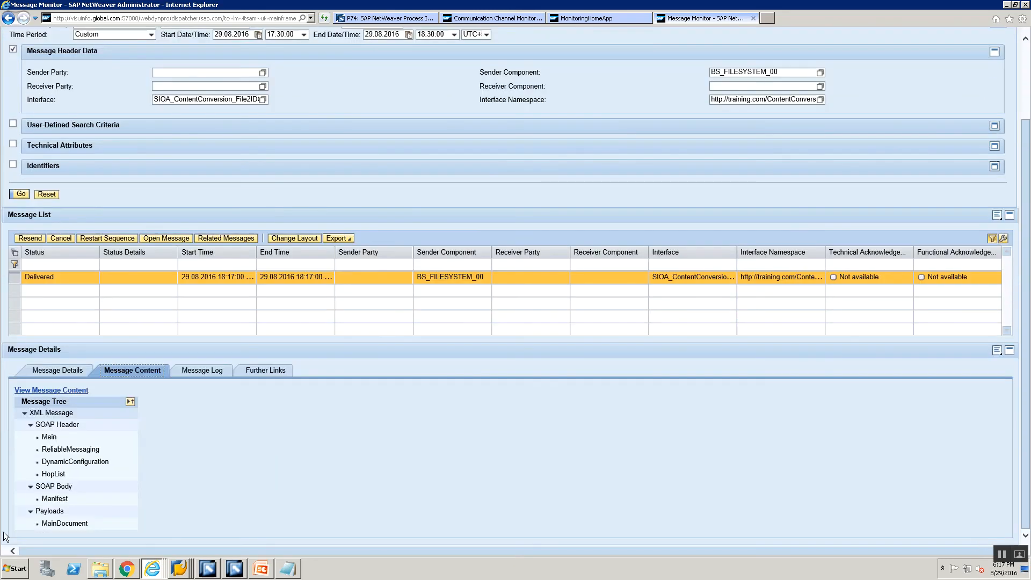
{"action": "left_click", "coordinate": [64, 524]}
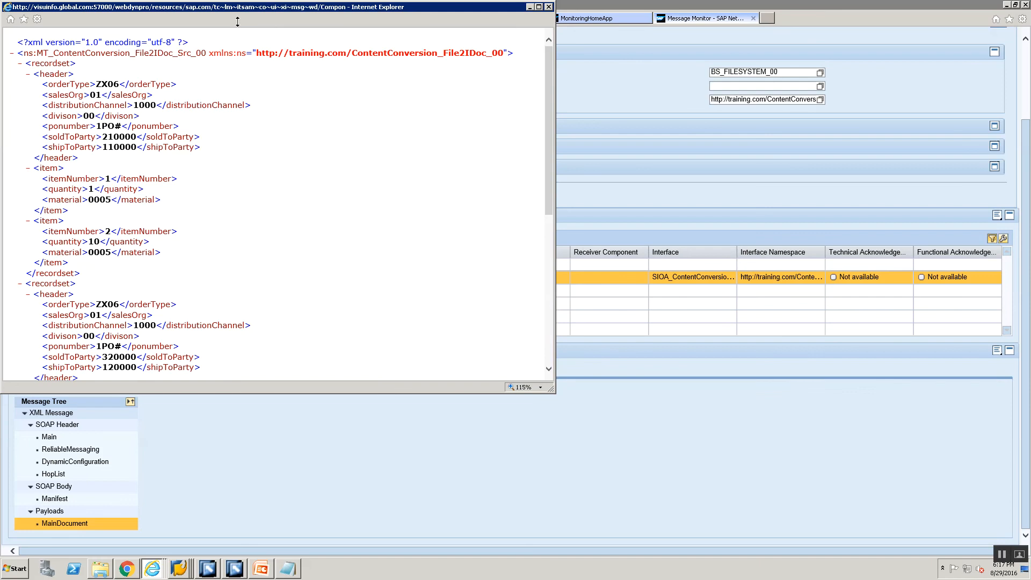
{"action": "double_click", "coordinate": [240, 7]}
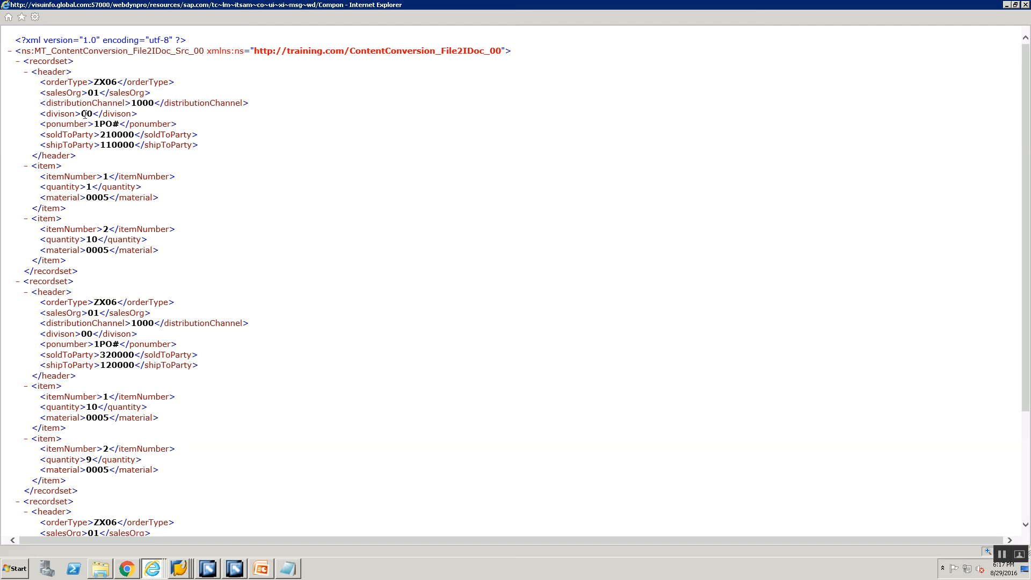
- Examine the ponumber value and the header and item values of every recordset in the converted XML payload
{"action": "left_click_drag", "start_coordinate": [103, 124], "coordinate": [117, 129]}
{"action": "scroll", "coordinate": [135, 249], "scroll_direction": "down", "scroll_amount": 3}
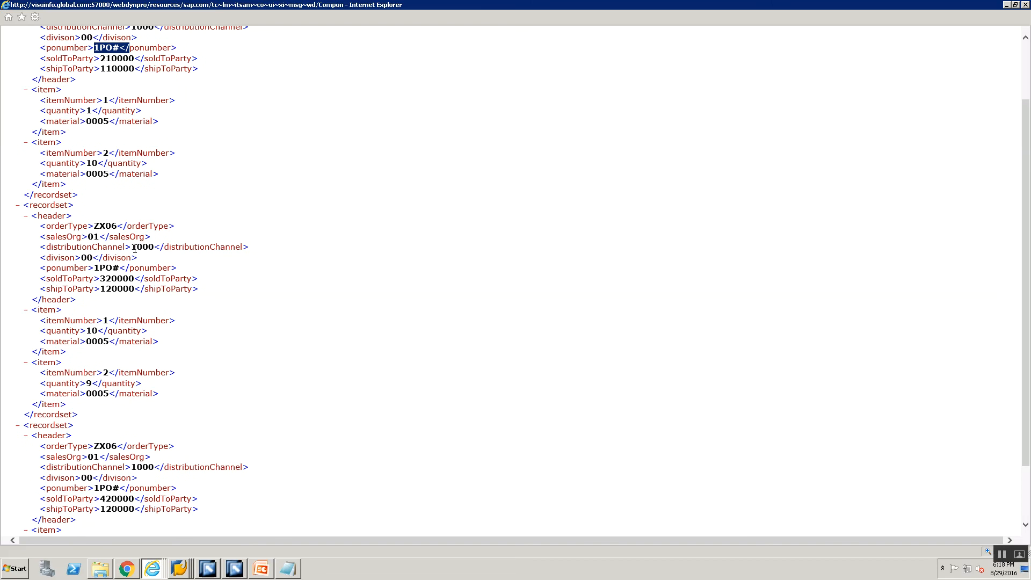
{"action": "scroll", "coordinate": [133, 242], "scroll_direction": "up", "scroll_amount": 3}
{"action": "scroll", "coordinate": [128, 235], "scroll_direction": "down", "scroll_amount": 6}
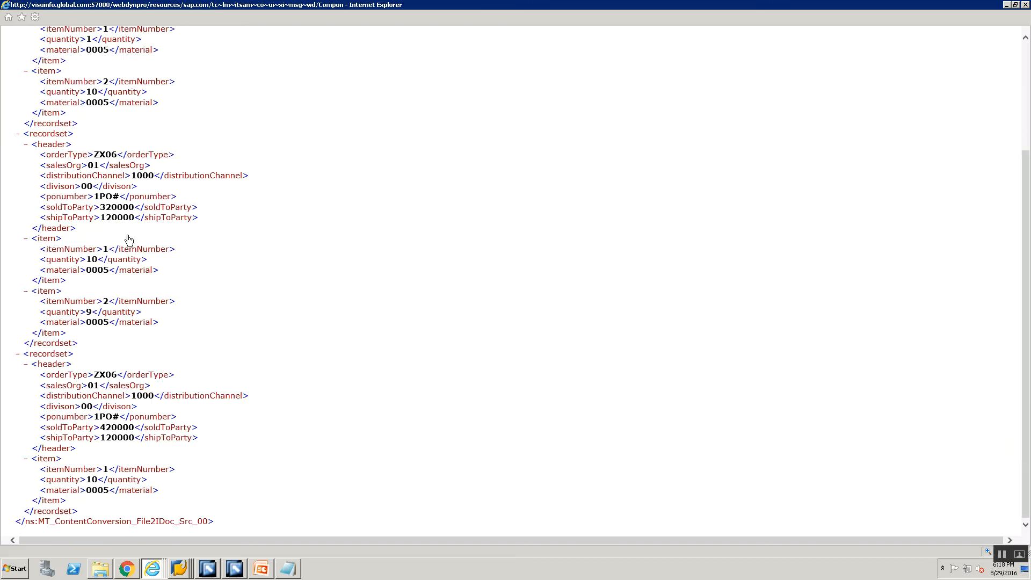
- Examine the item quantity values in the last and first recordsets of the XML payload
{"action": "double_click", "coordinate": [89, 480]}
{"action": "scroll", "coordinate": [104, 413], "scroll_direction": "up", "scroll_amount": 6}
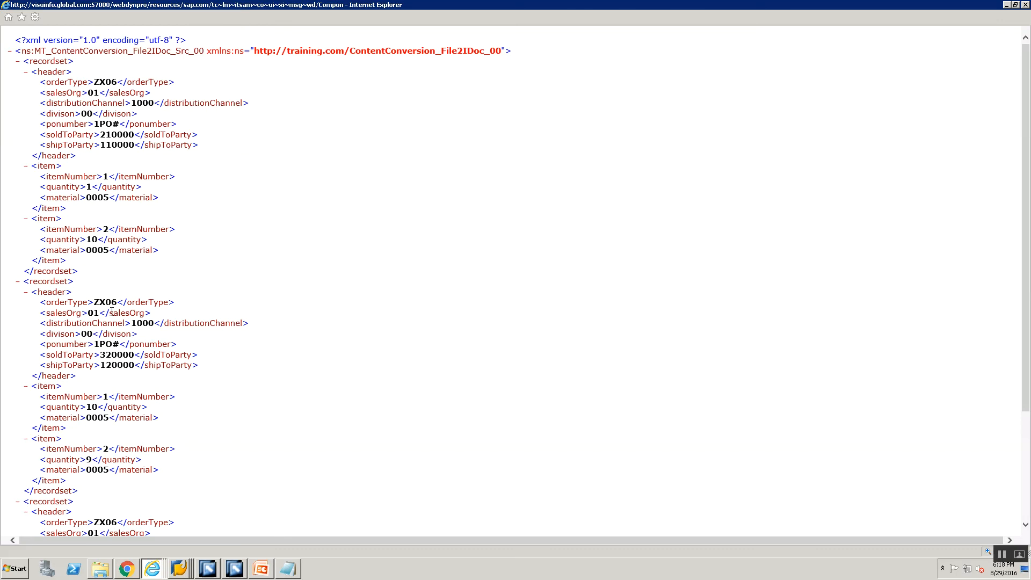
{"action": "double_click", "coordinate": [89, 186]}
- Switch to the P74 SAP GUI session showing the training directory and maximize its window
{"action": "right_click", "coordinate": [183, 565]}
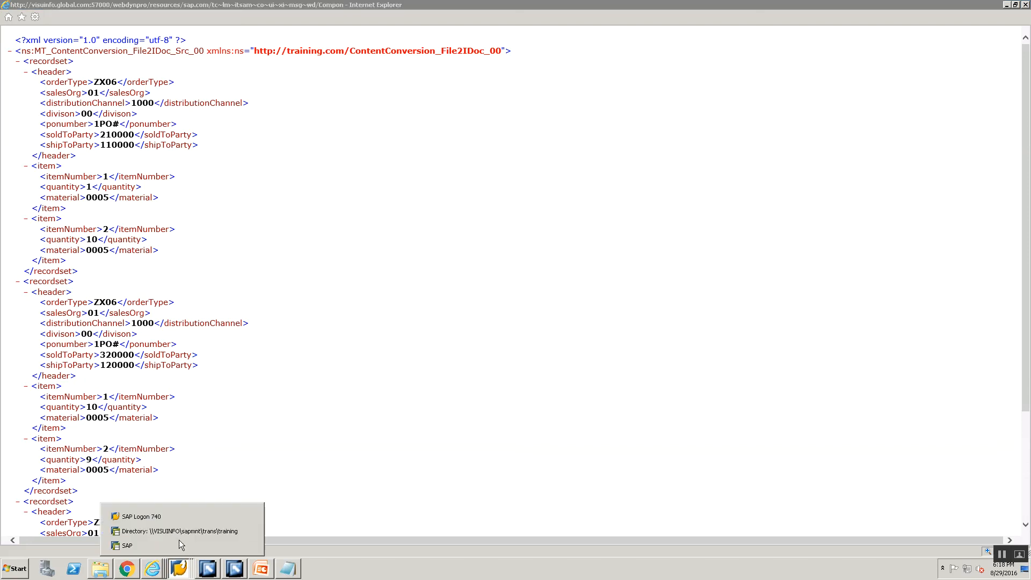
{"action": "left_click", "coordinate": [178, 540]}
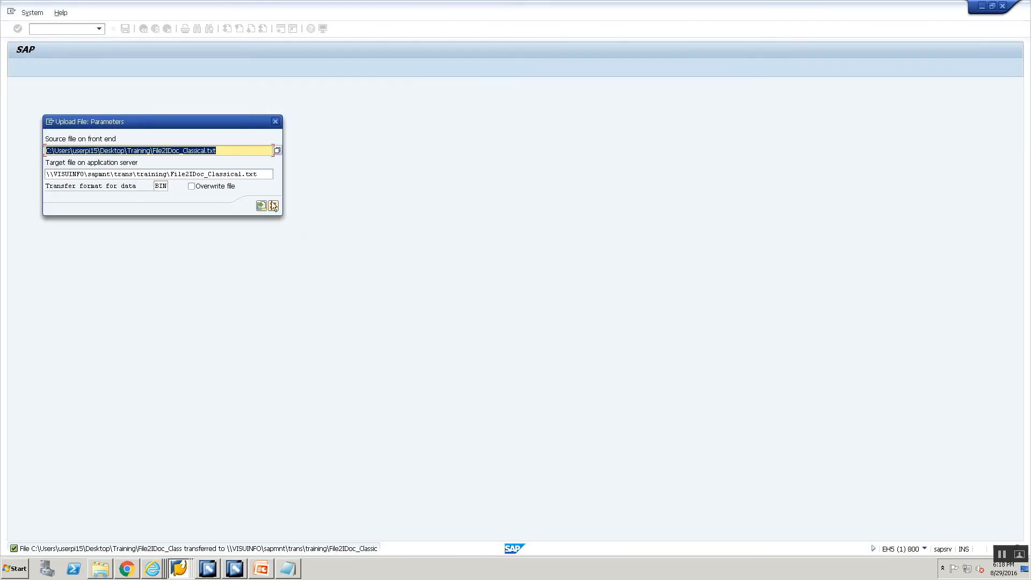
{"action": "right_click", "coordinate": [183, 567]}
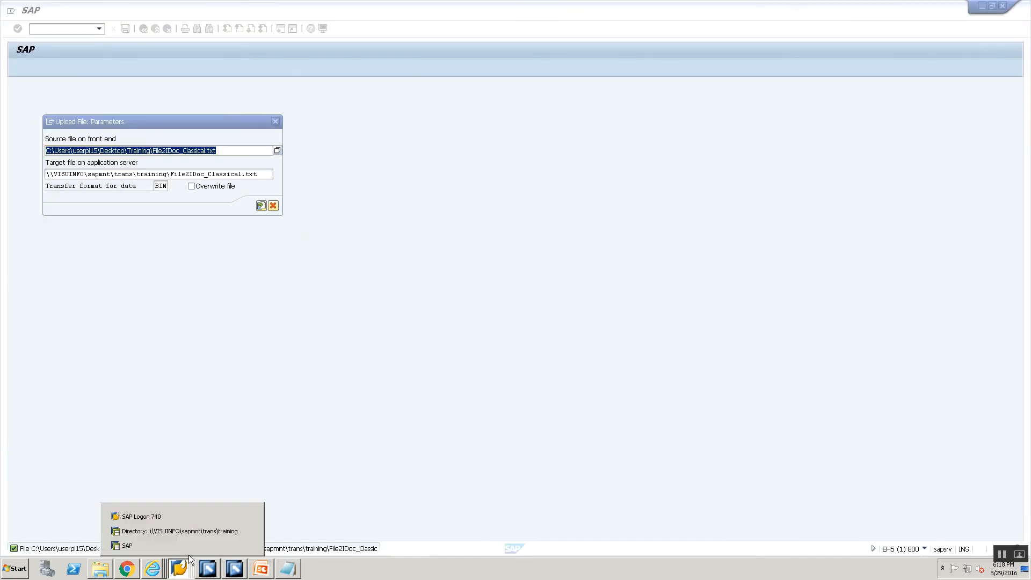
{"action": "left_click", "coordinate": [188, 544]}
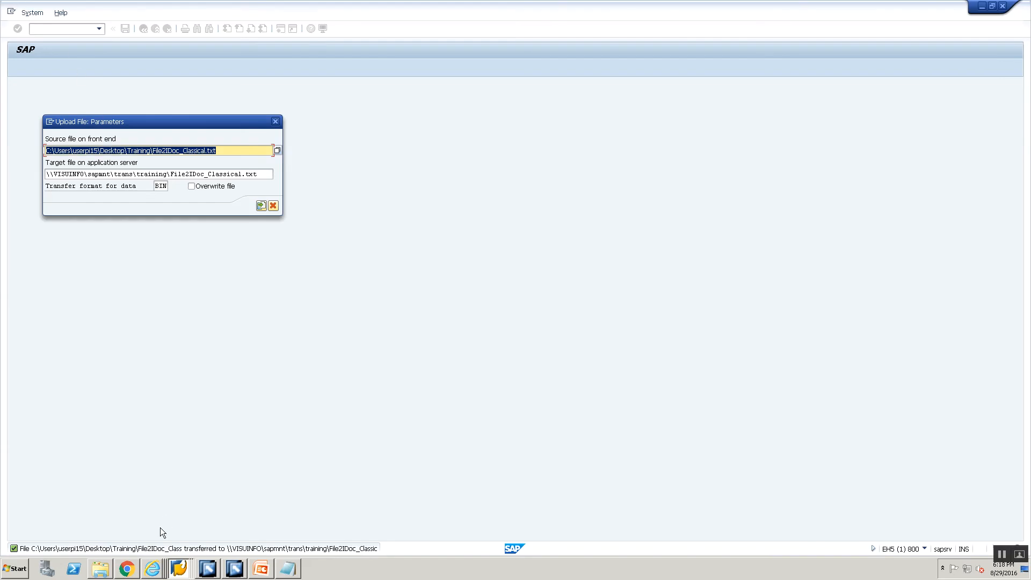
{"action": "right_click", "coordinate": [179, 570]}
{"action": "left_click", "coordinate": [162, 531]}
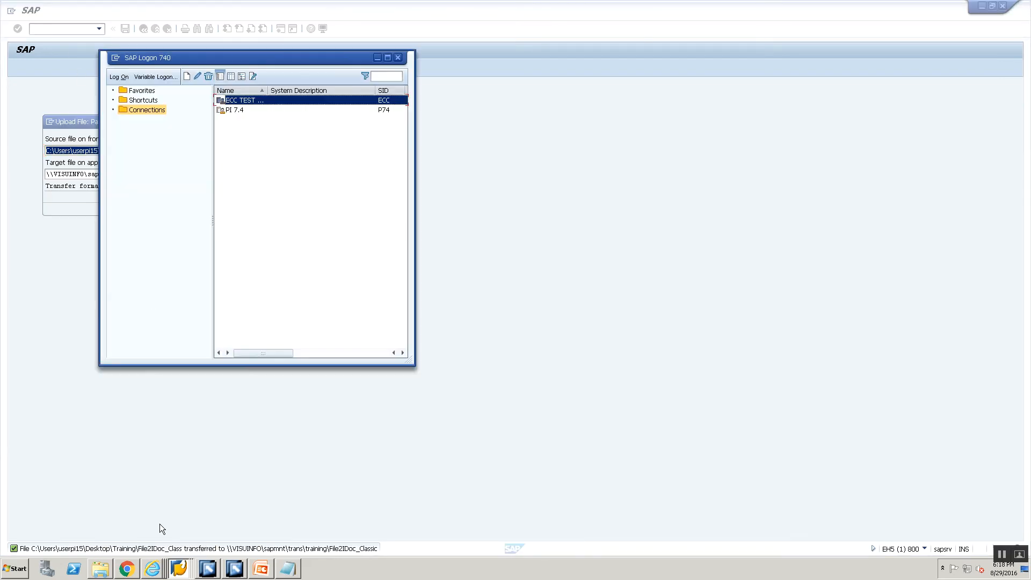
{"action": "left_click", "coordinate": [179, 569]}
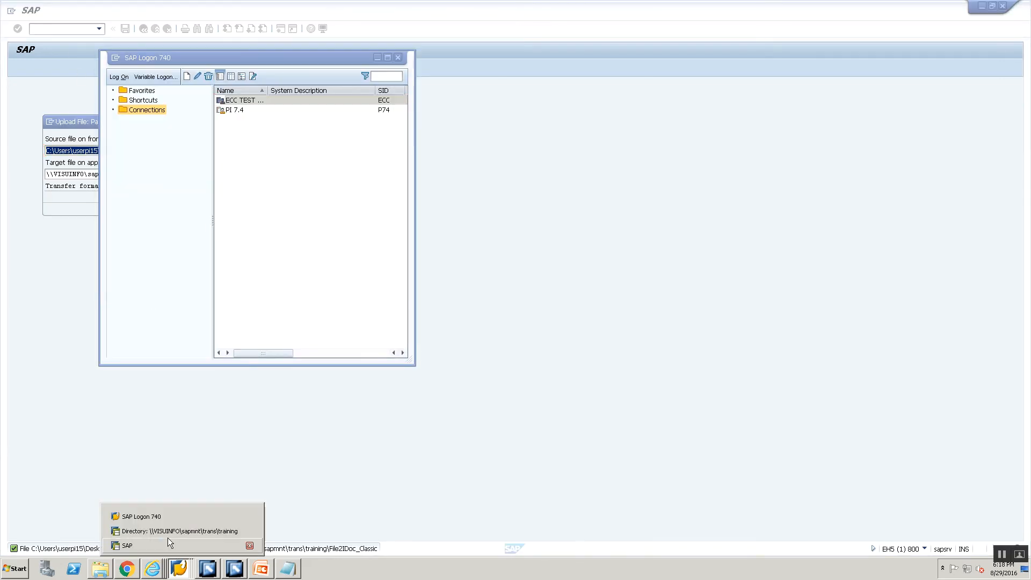
{"action": "left_click", "coordinate": [169, 531]}
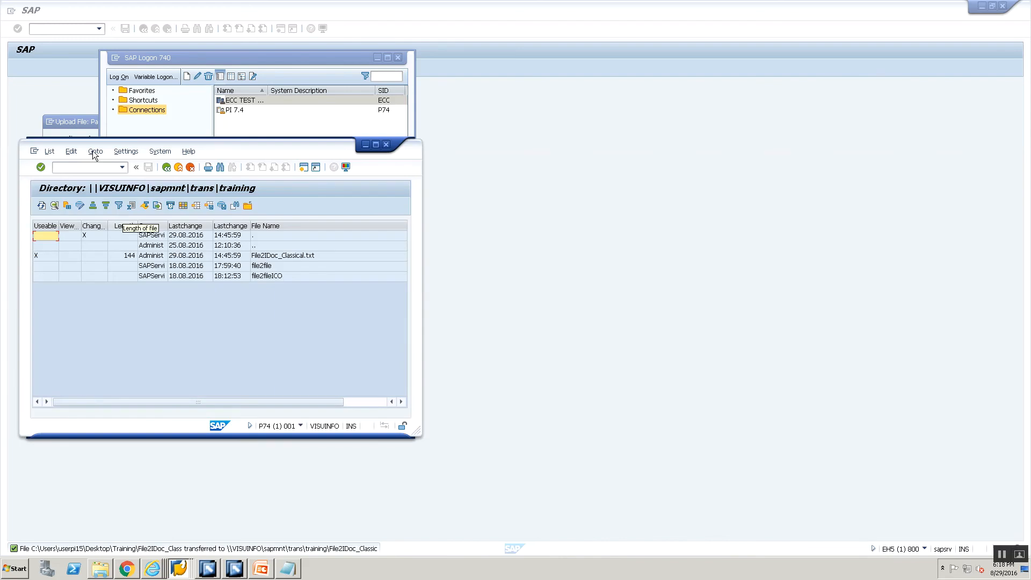
{"action": "double_click", "coordinate": [88, 142]}
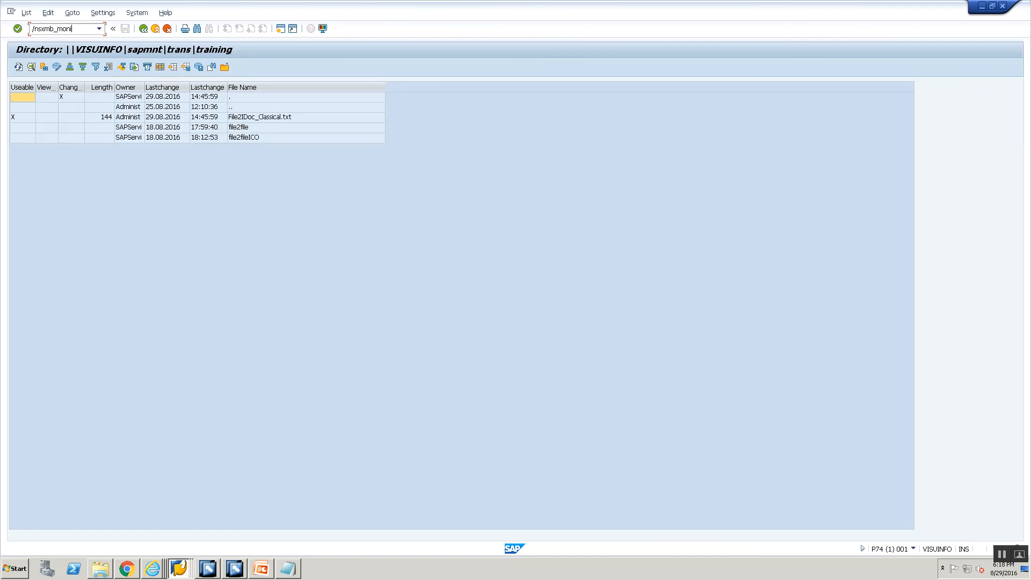
- Run transaction sxmb_moni, list the processed XML messages and open the SIOA_ContentConversion message sent to EH5CLNT800
{"action": "key", "text": "Return"}
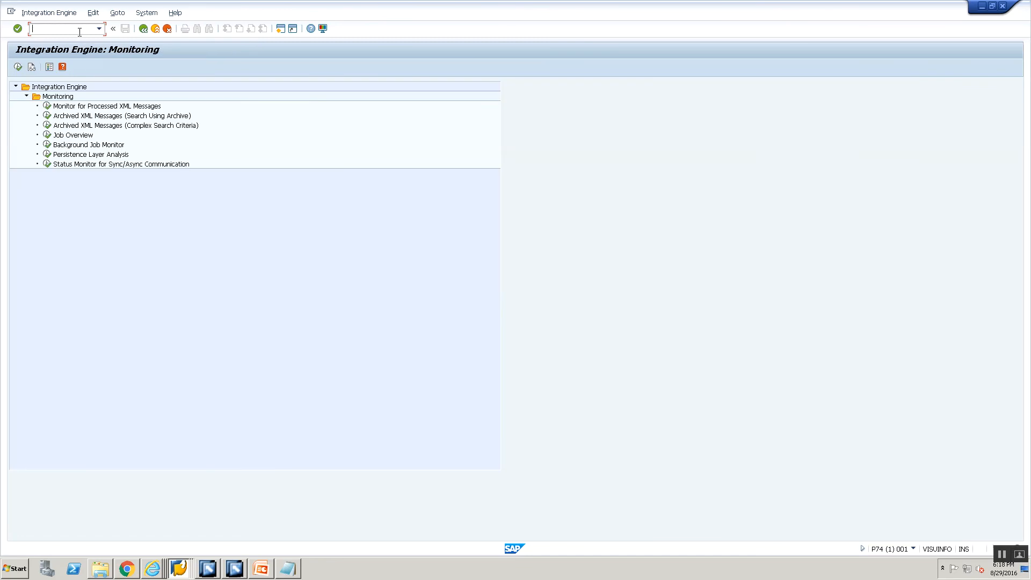
{"action": "double_click", "coordinate": [63, 107]}
{"action": "left_click", "coordinate": [20, 68]}
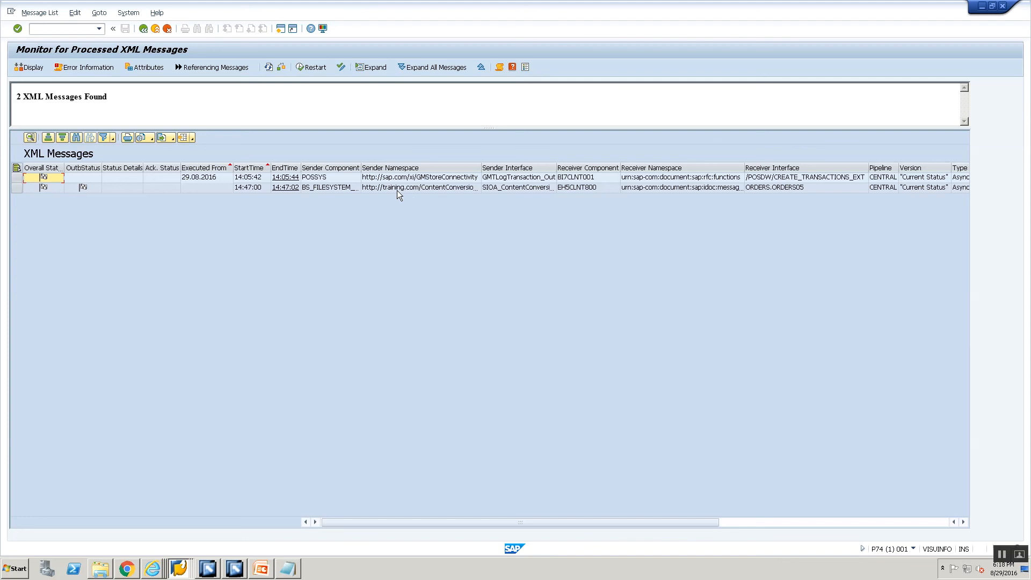
{"action": "left_click", "coordinate": [398, 189]}
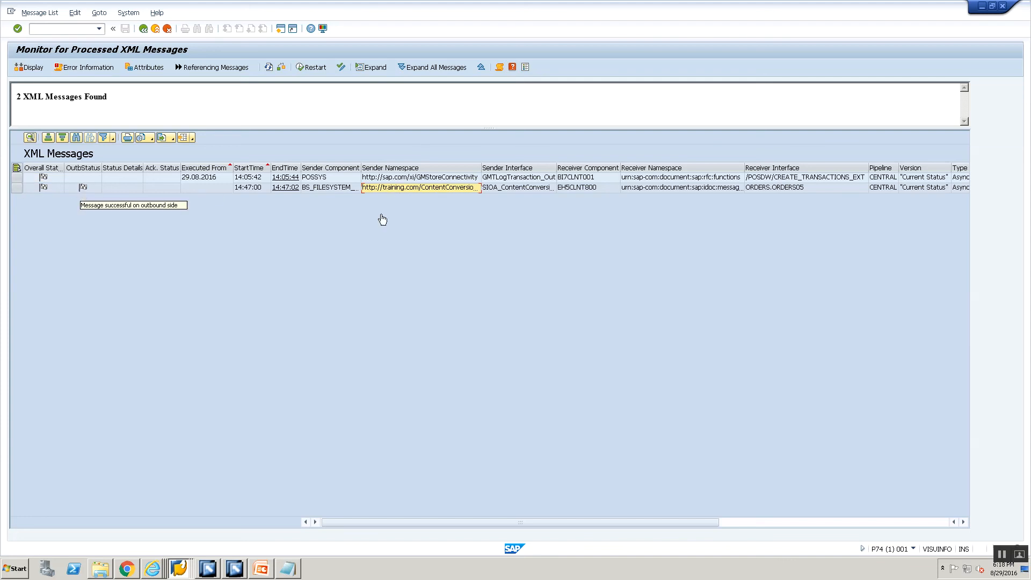
{"action": "double_click", "coordinate": [413, 191]}
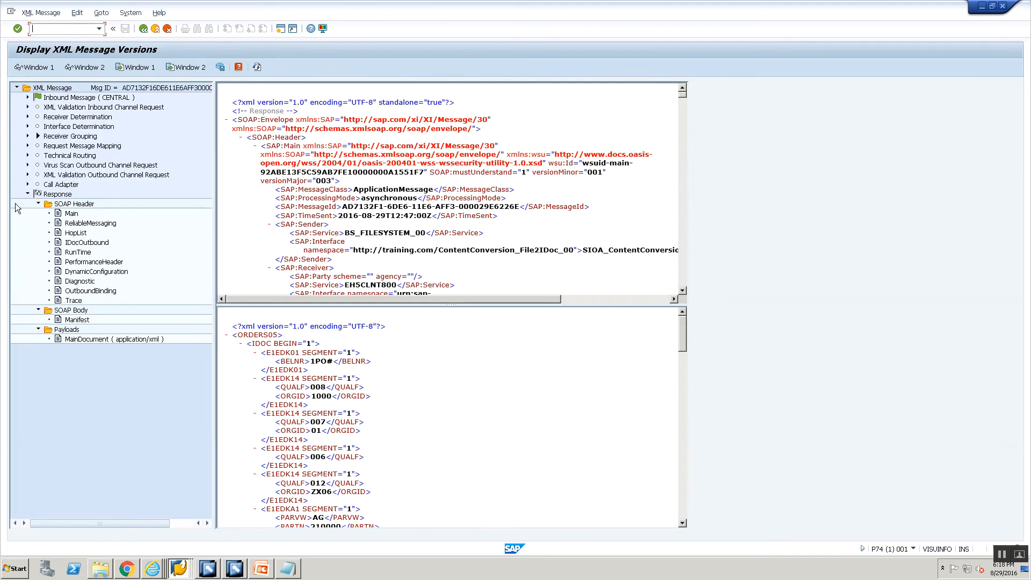
- Display the Inbound Message's MainDocument payload in Window 1 and collapse its first two recordsets
{"action": "left_click", "coordinate": [27, 155]}
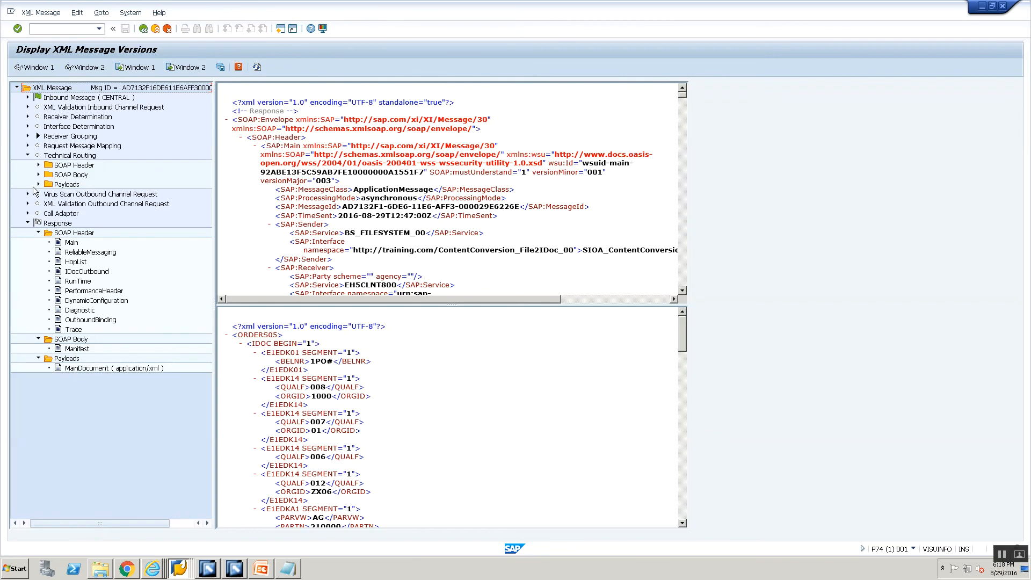
{"action": "left_click", "coordinate": [28, 97]}
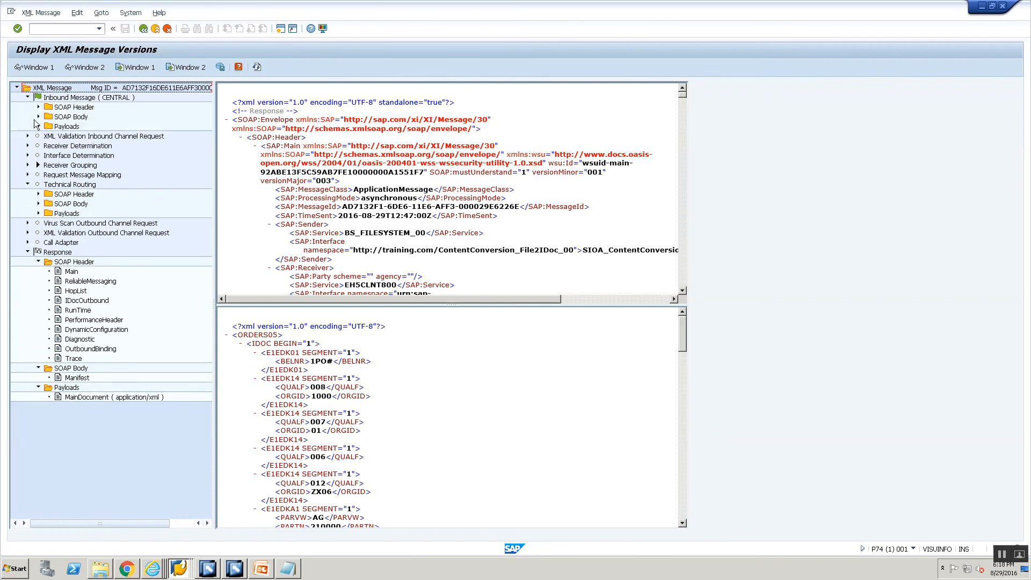
{"action": "left_click", "coordinate": [38, 126]}
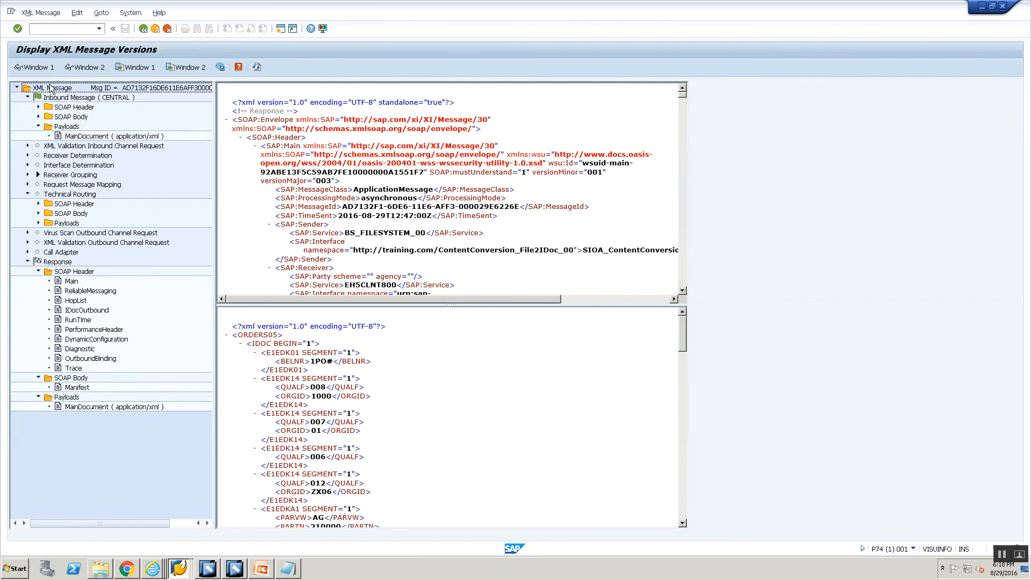
{"action": "right_click", "coordinate": [69, 137]}
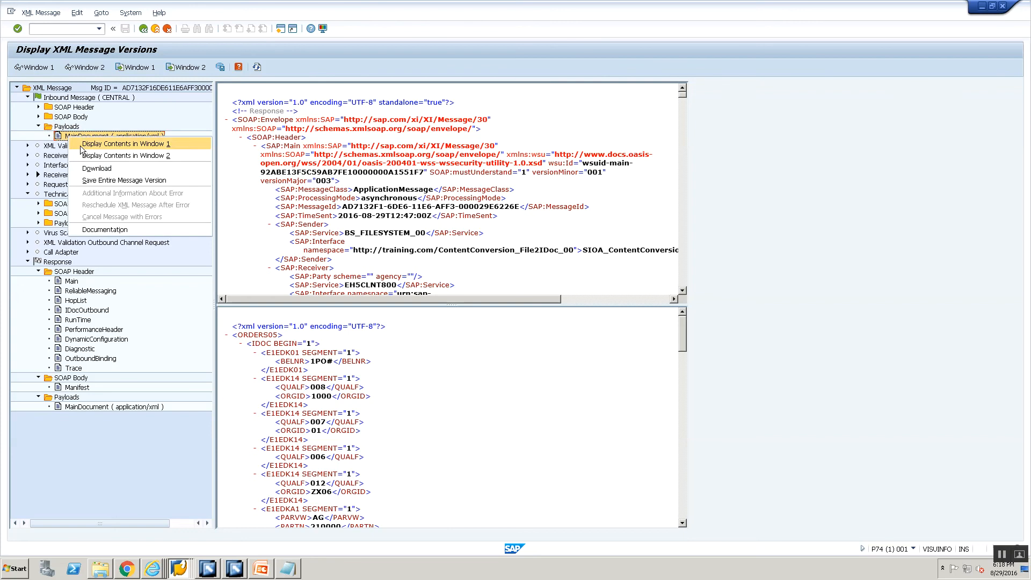
{"action": "left_click", "coordinate": [107, 143]}
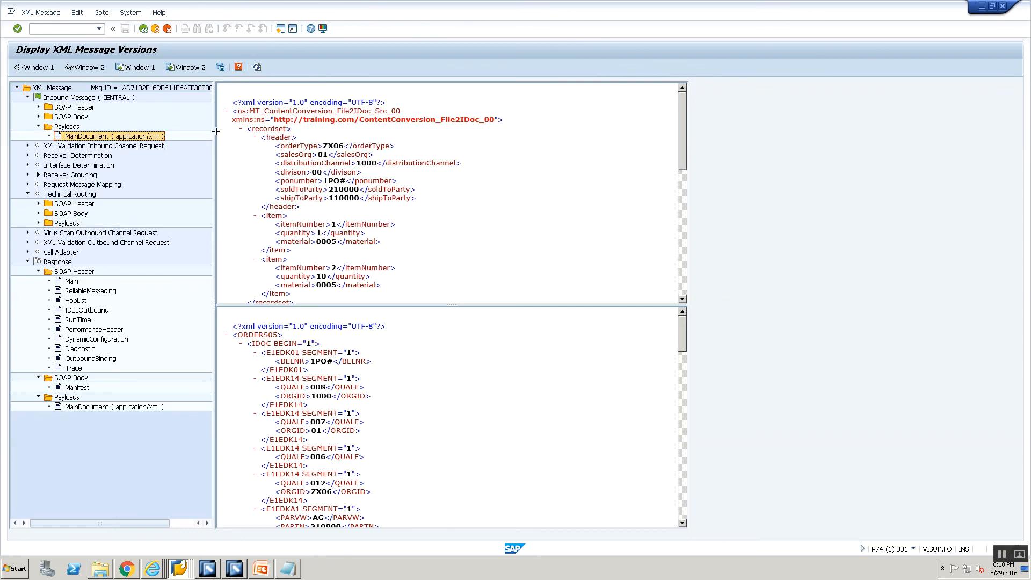
{"action": "left_click", "coordinate": [241, 130]}
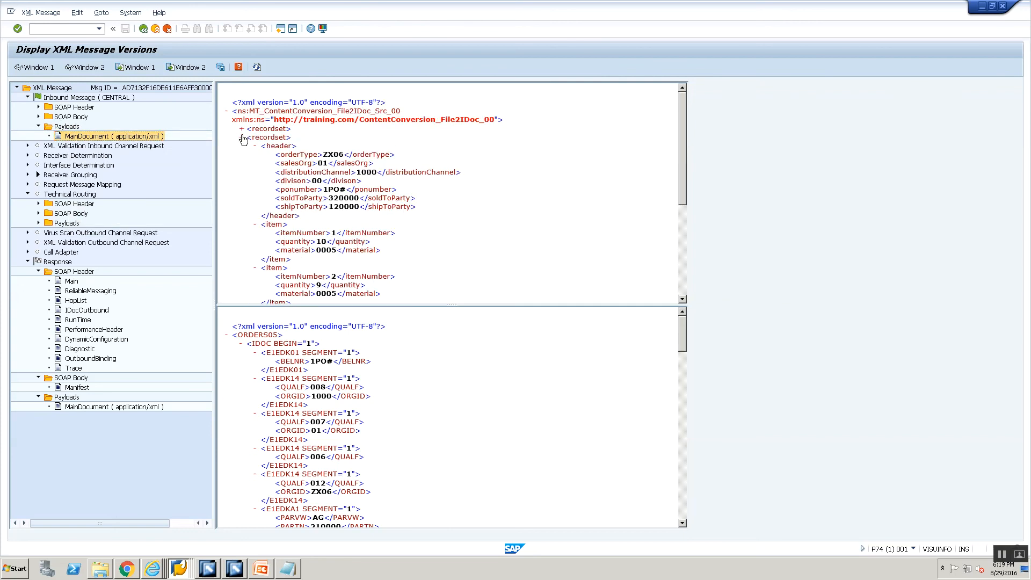
{"action": "left_click", "coordinate": [242, 138]}
- Display the Technical Routing MainDocument payload in Window 2, collapsing every IDOC node and the remaining recordset to compare them
{"action": "left_click", "coordinate": [38, 223]}
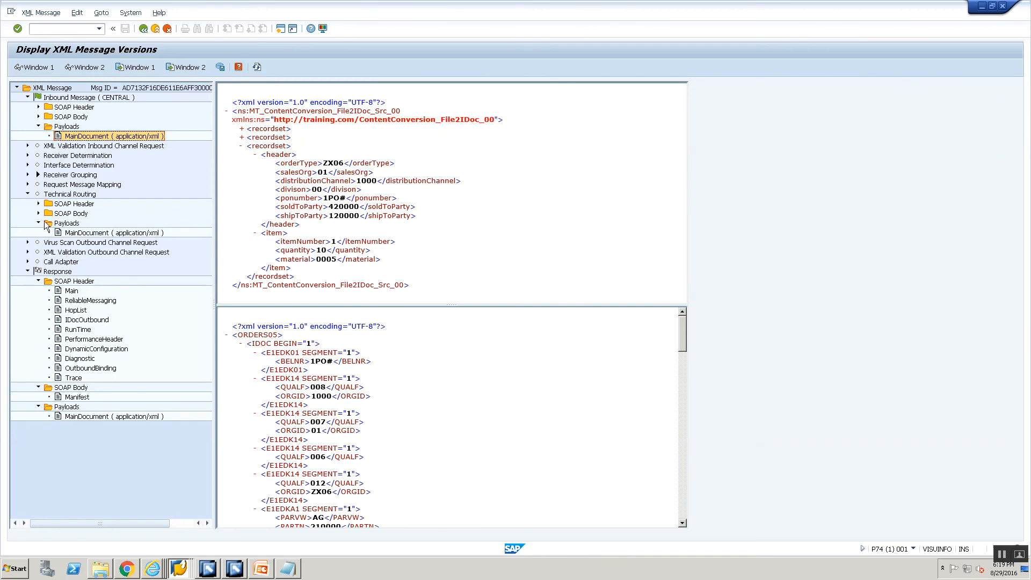
{"action": "right_click", "coordinate": [69, 232]}
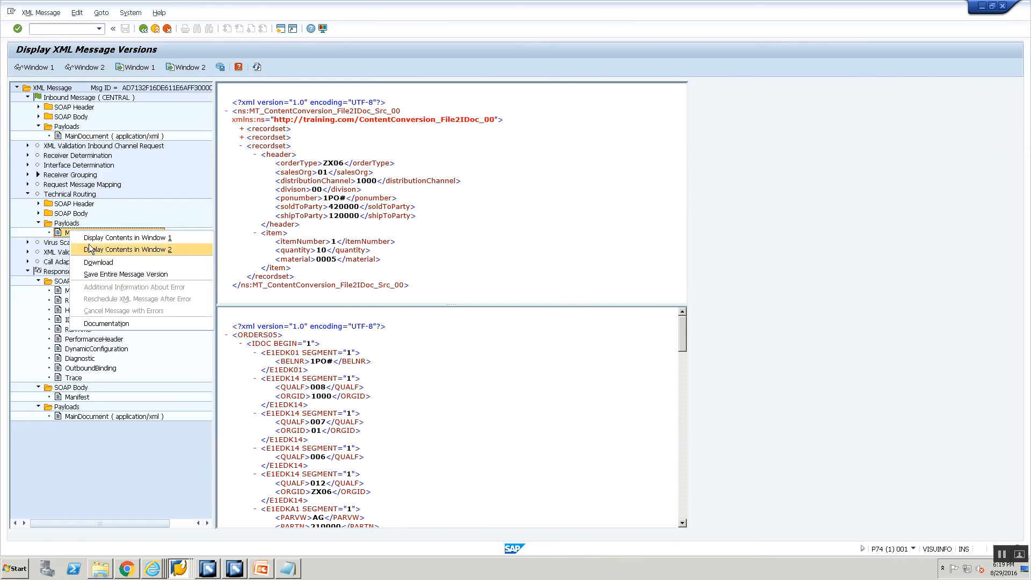
{"action": "left_click", "coordinate": [88, 248]}
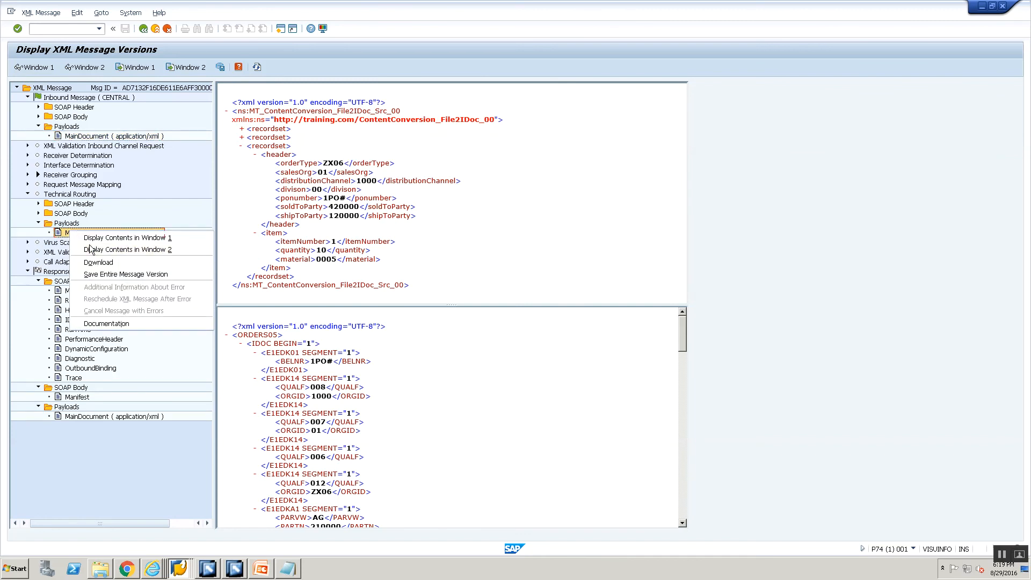
{"action": "left_click", "coordinate": [241, 344]}
{"action": "left_click", "coordinate": [240, 353]}
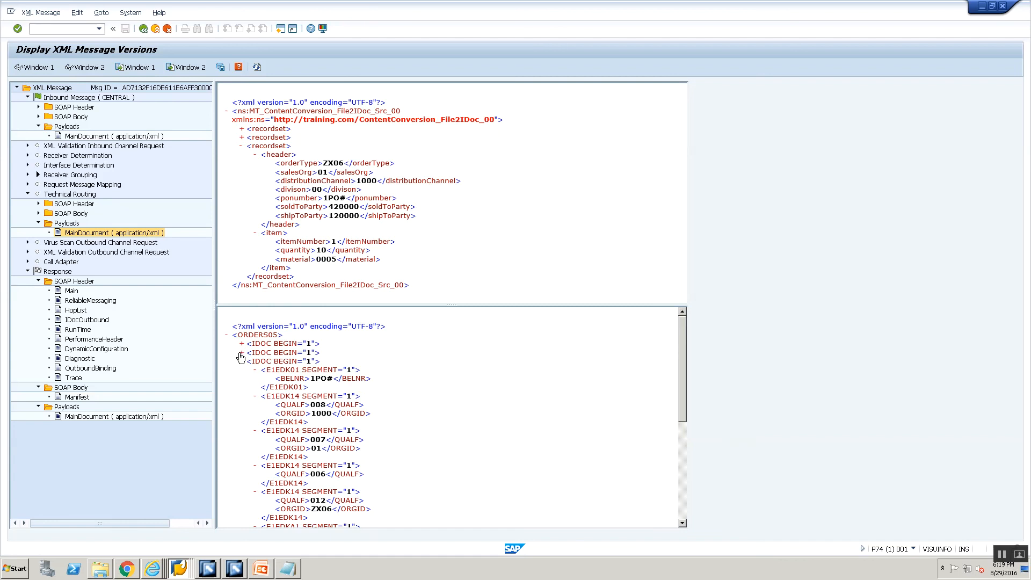
{"action": "left_click", "coordinate": [240, 362]}
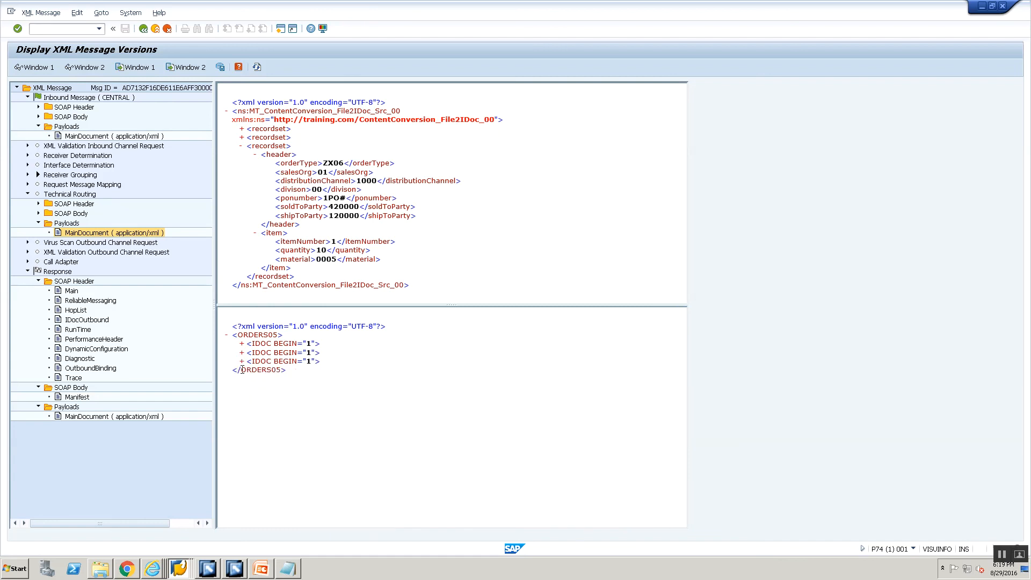
{"action": "left_click", "coordinate": [241, 147]}
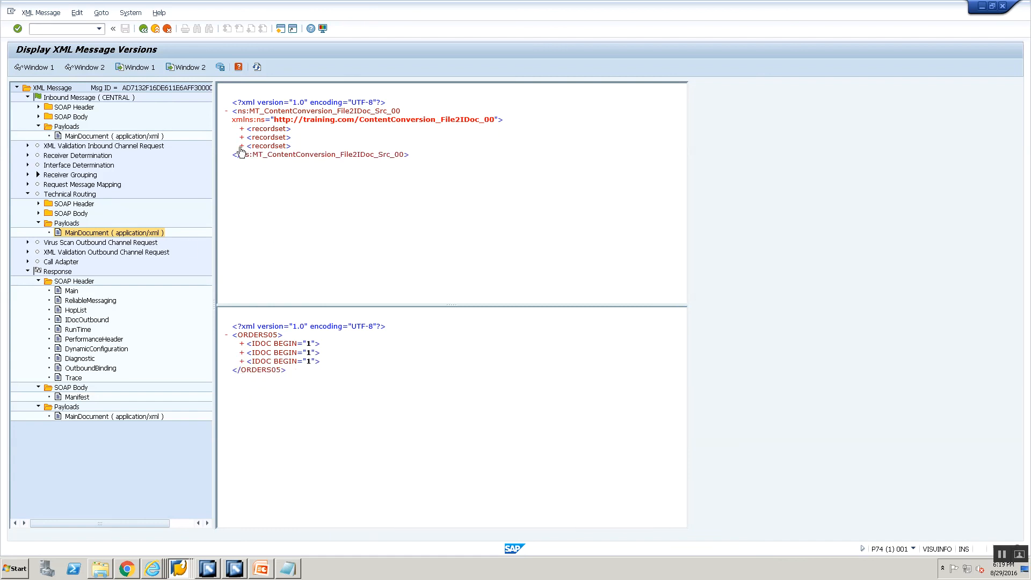
- Return to the processed message list and open the outbound IDoc details of the EH5CLNT800 message
{"action": "left_click", "coordinate": [142, 31]}
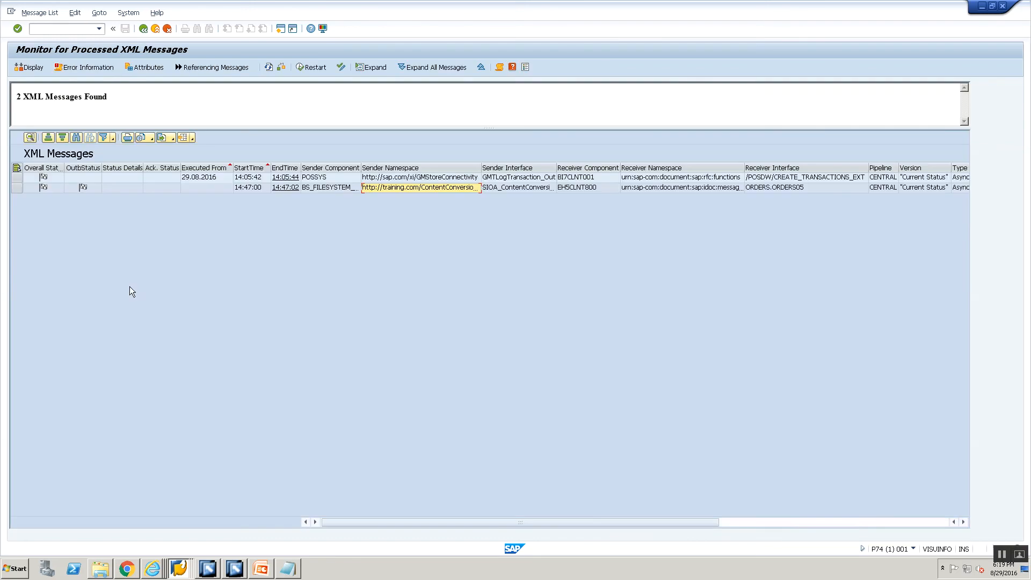
{"action": "scroll", "coordinate": [336, 313], "scroll_direction": "right", "scroll_amount": 3}
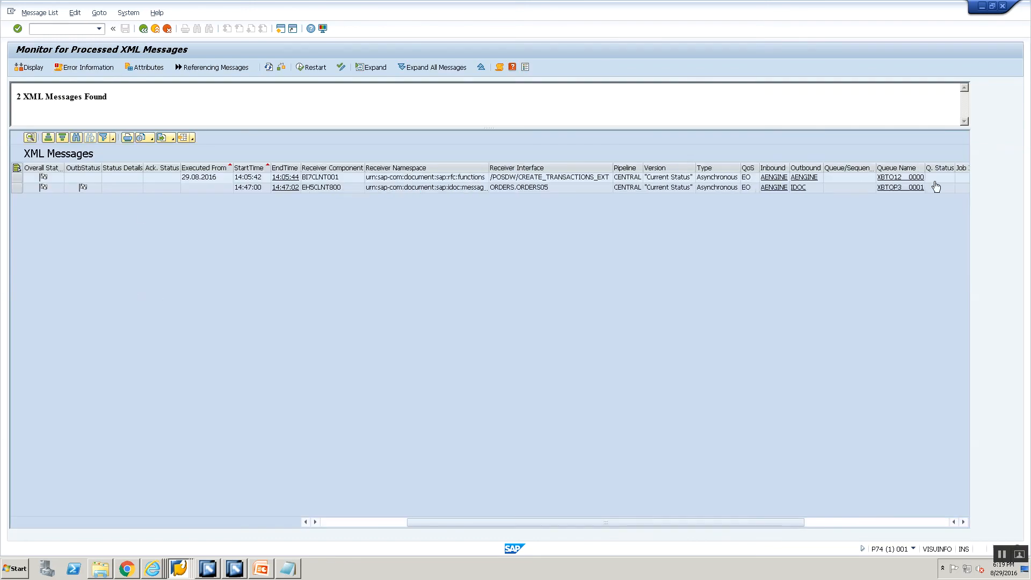
{"action": "left_click", "coordinate": [799, 189]}
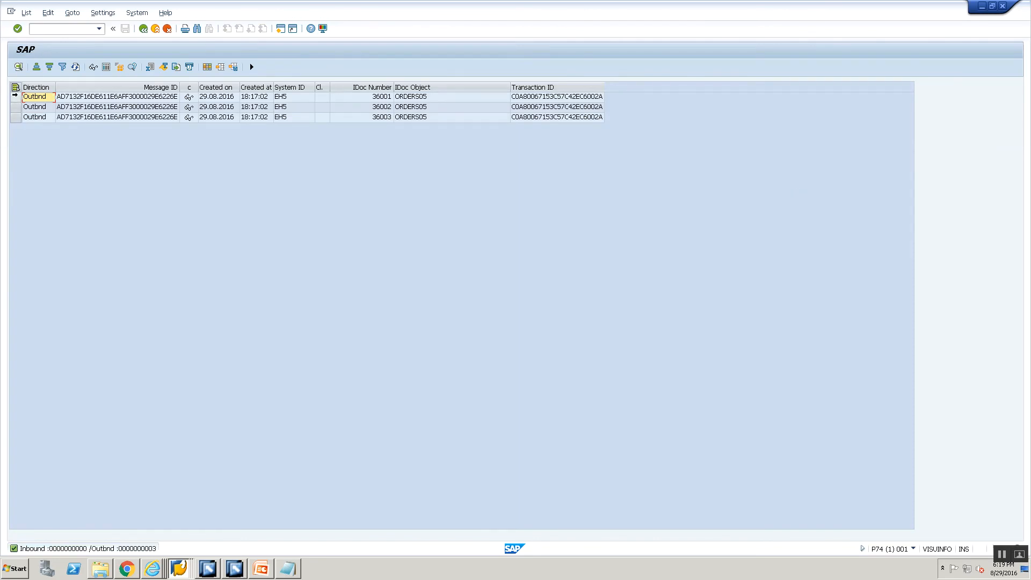
- Select all three outbound ORDERS05 IDocs and track them in the receiving system
{"action": "left_click_drag", "start_coordinate": [15, 96], "coordinate": [15, 121]}
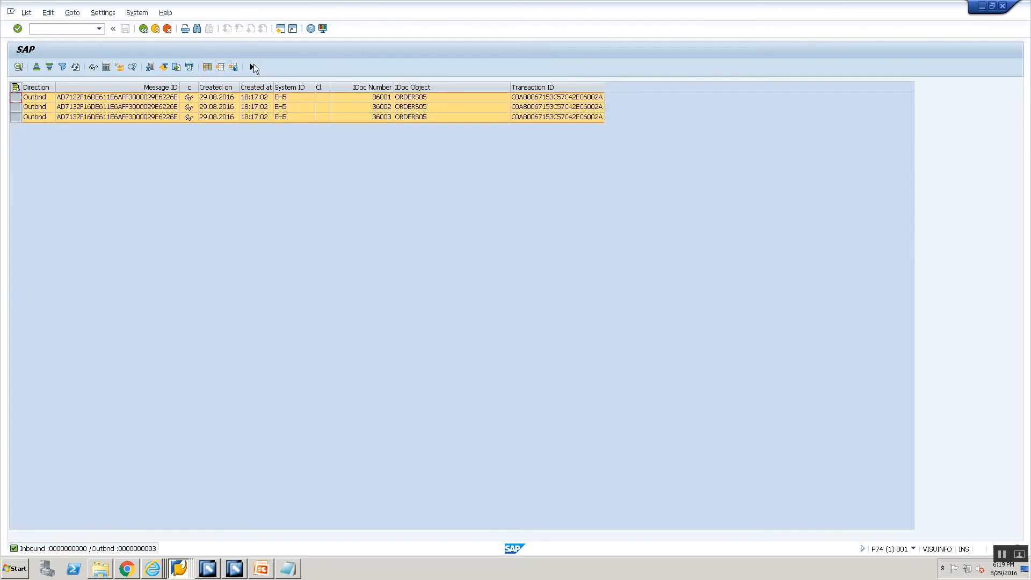
{"action": "left_click", "coordinate": [251, 66]}
{"action": "left_click", "coordinate": [309, 67]}
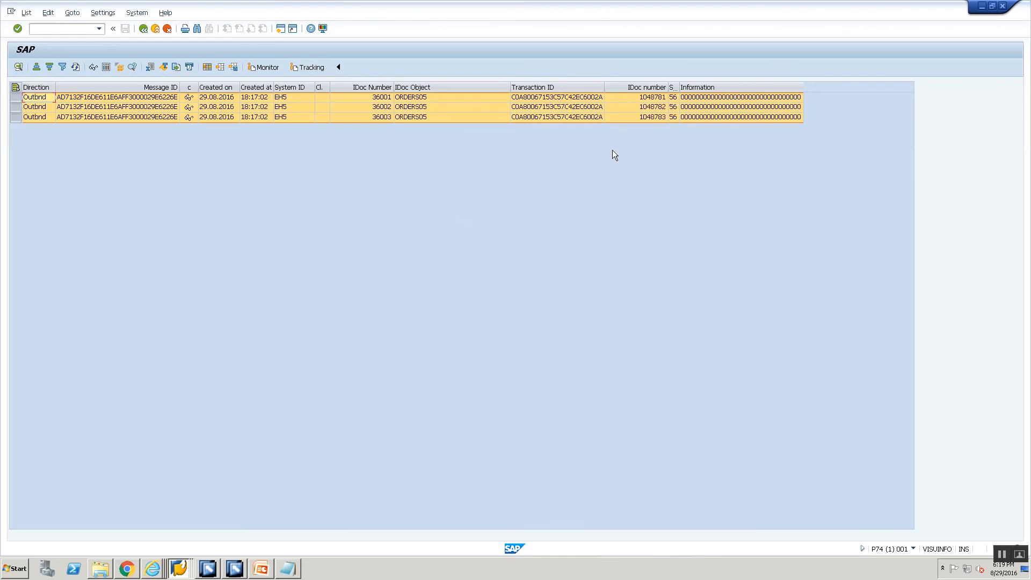
{"action": "left_click", "coordinate": [630, 192]}
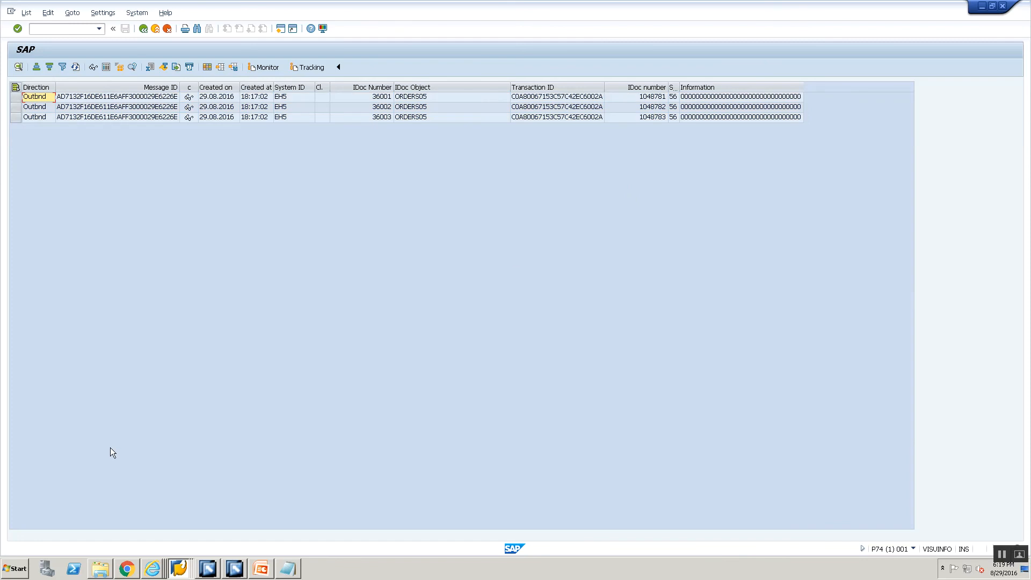
- Switch to the Integration Builder and open the content conversion parameters of channel CC_ContentConversion_File2IDoc_Sender_00 for editing
{"action": "key", "text": "alt+Tab"}
{"action": "key", "text": "alt+Tab"}
{"action": "key", "text": "alt+Tab"}
{"action": "key", "text": "alt+Tab"}
{"action": "key", "text": "alt+Tab"}
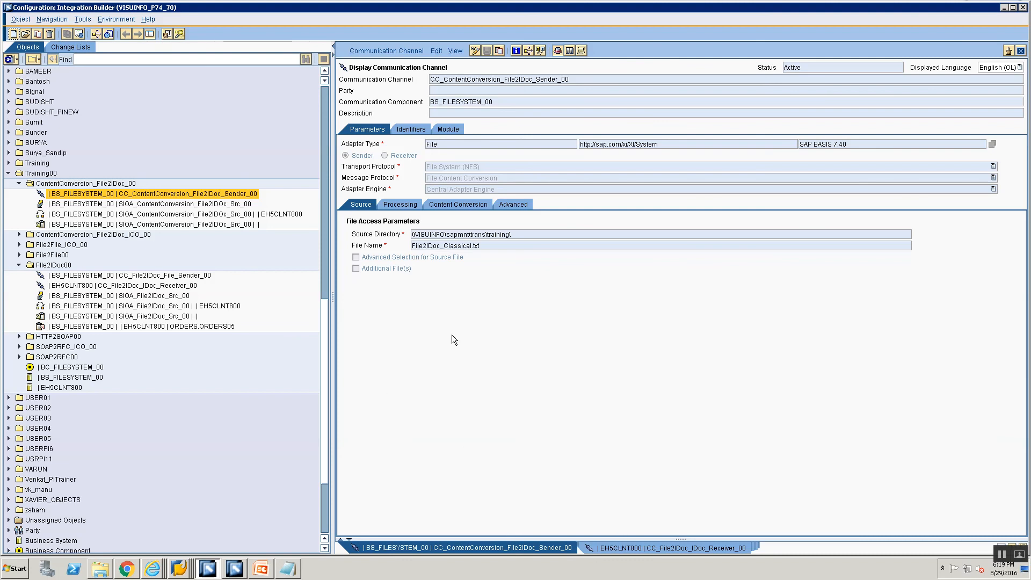
{"action": "left_click", "coordinate": [402, 206]}
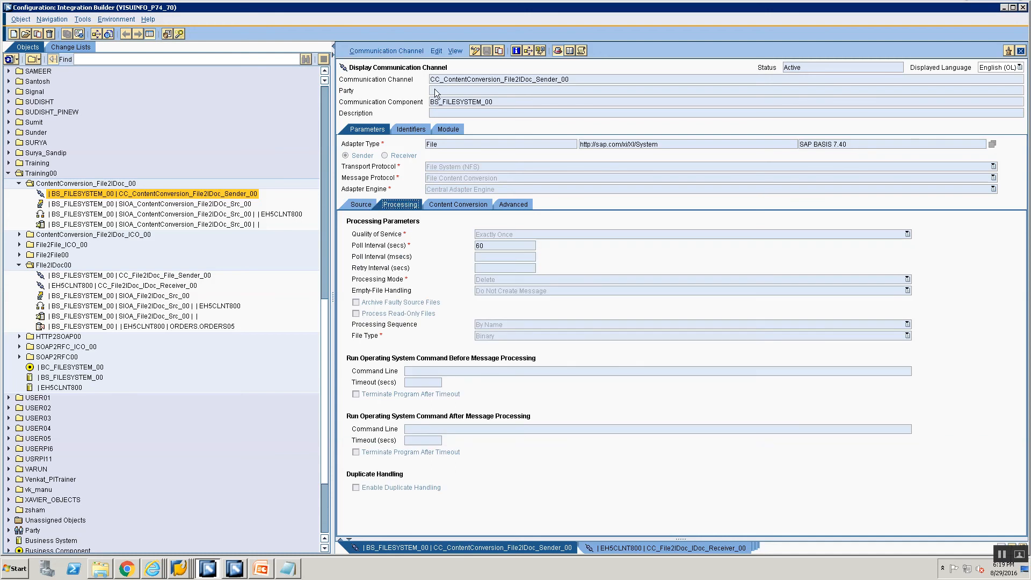
{"action": "left_click", "coordinate": [445, 205]}
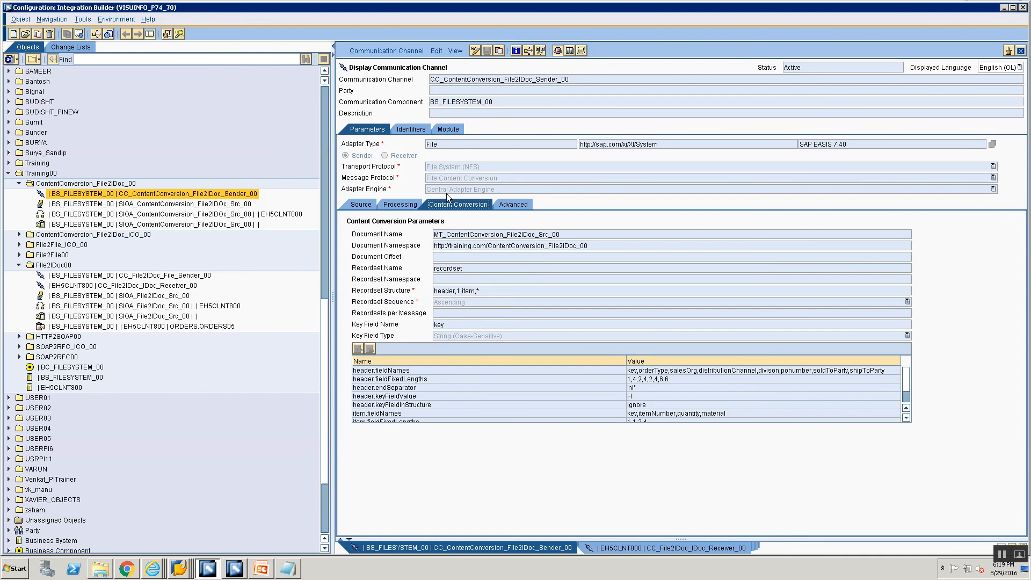
{"action": "left_click", "coordinate": [472, 51]}
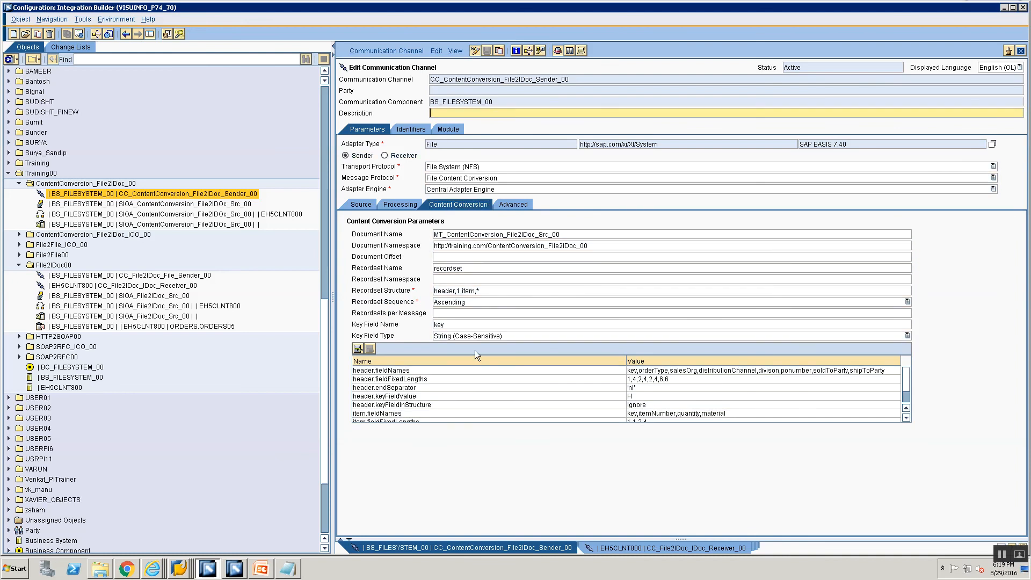
- Set Recordsets per Message to 2 for the sender channel and activate the change in the standard change list
{"action": "left_click", "coordinate": [465, 313]}
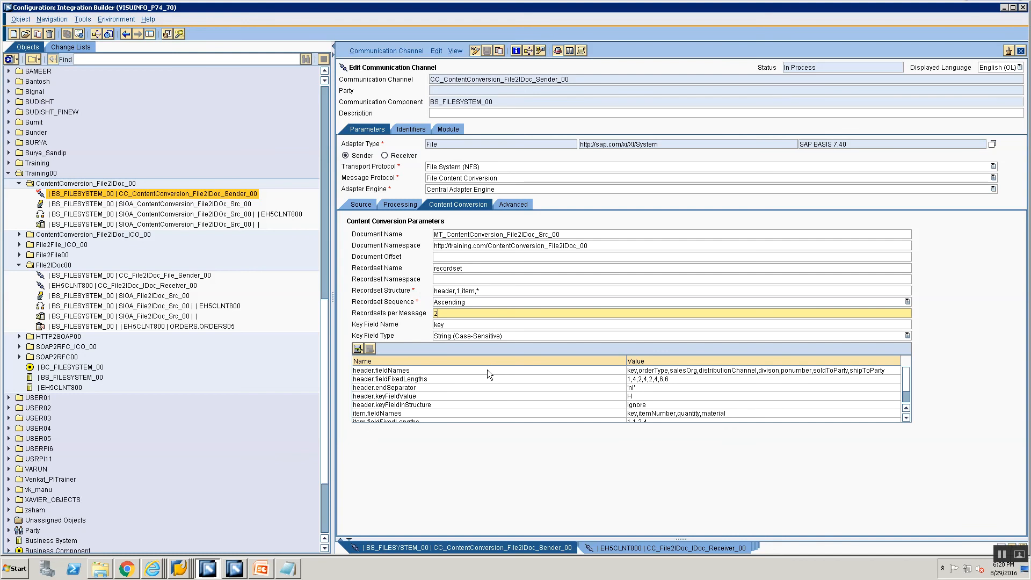
{"action": "left_click", "coordinate": [387, 51]}
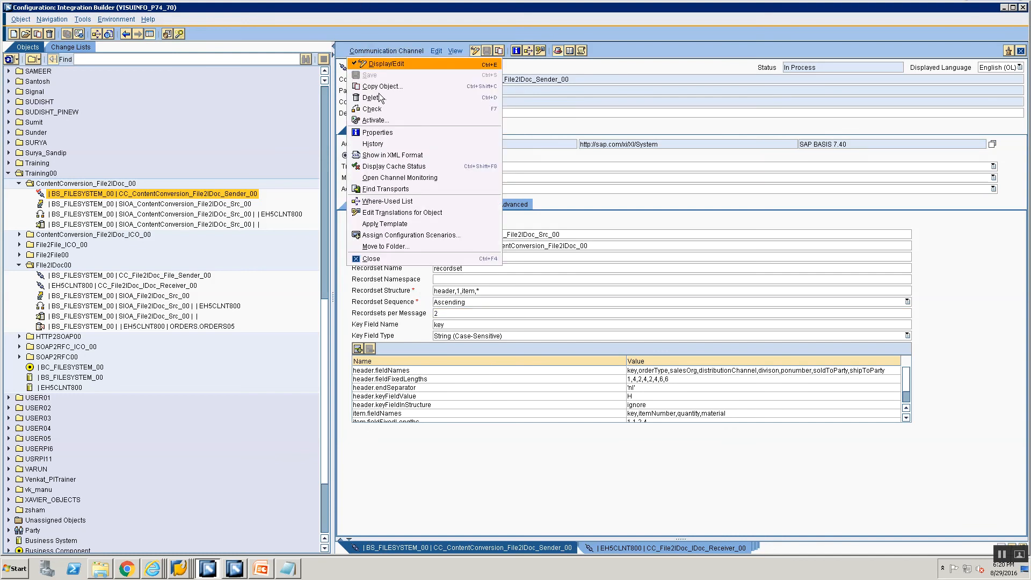
{"action": "left_click", "coordinate": [379, 121]}
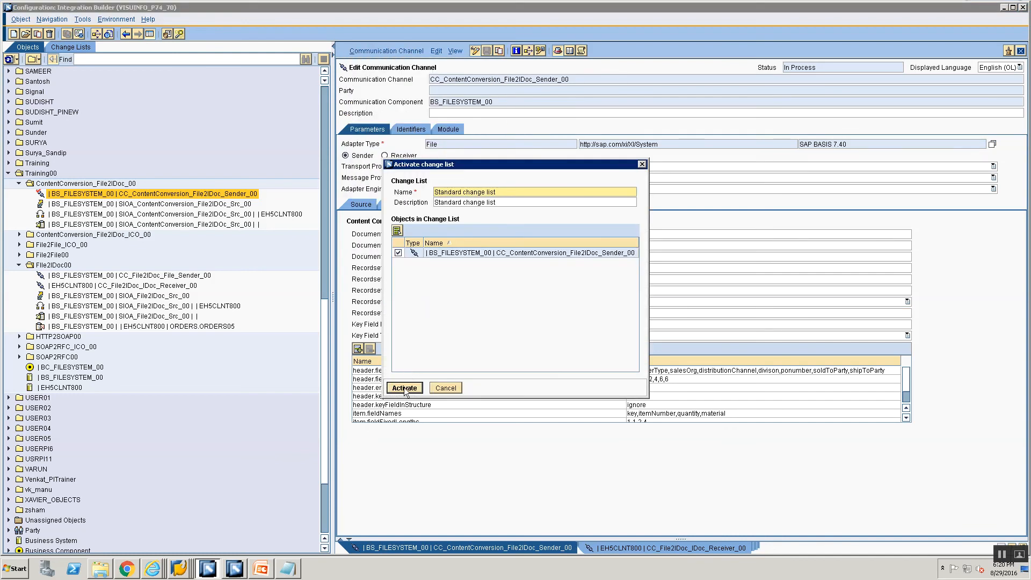
{"action": "left_click", "coordinate": [405, 388]}
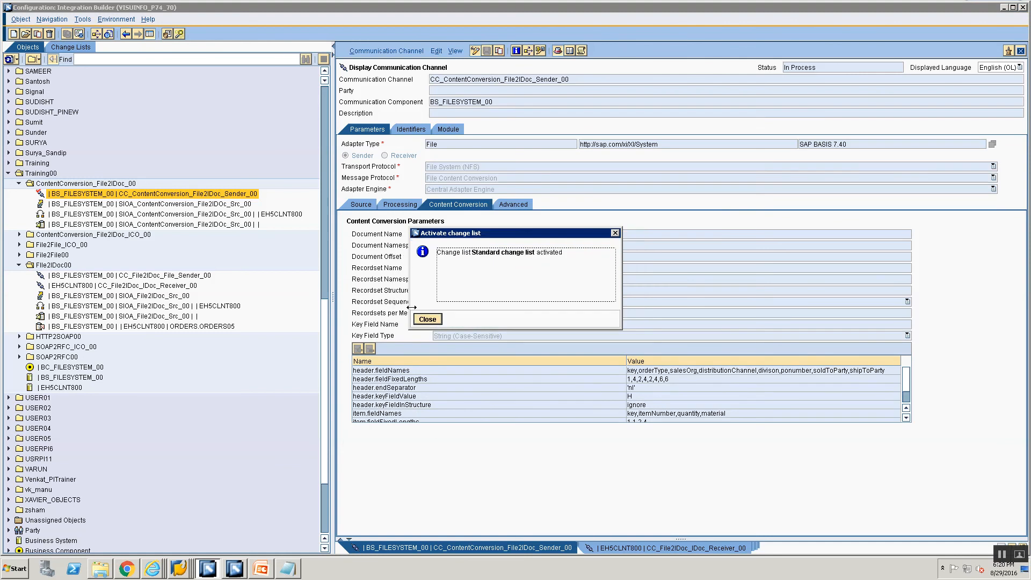
{"action": "left_click", "coordinate": [427, 319]}
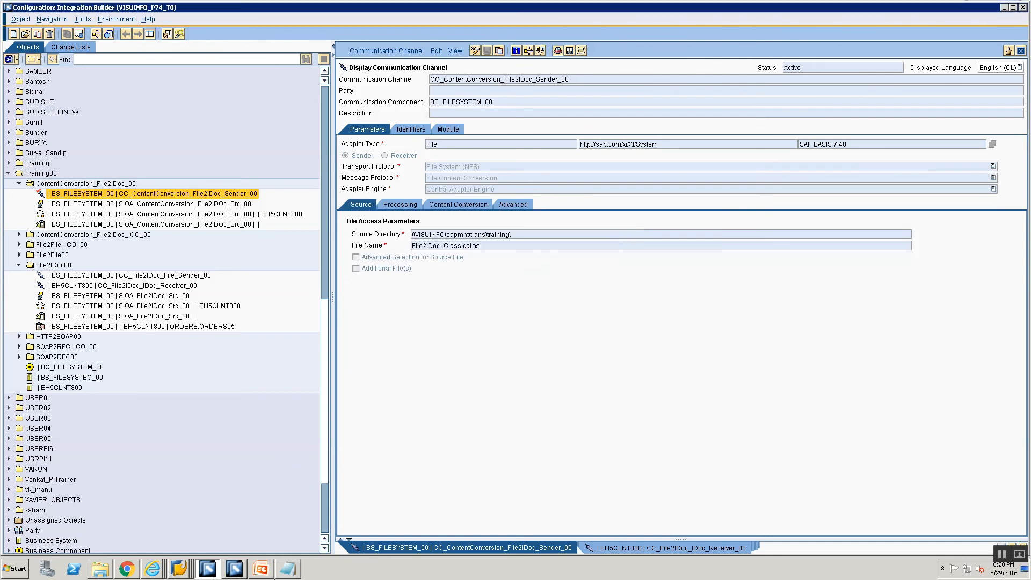
- Switch to the SAP GUI upload session and upload File2IDoc_Classical.txt to the training directory on the application server
{"action": "left_click", "coordinate": [282, 570]}
{"action": "left_click", "coordinate": [284, 569]}
{"action": "mouse_move", "coordinate": [175, 568]}
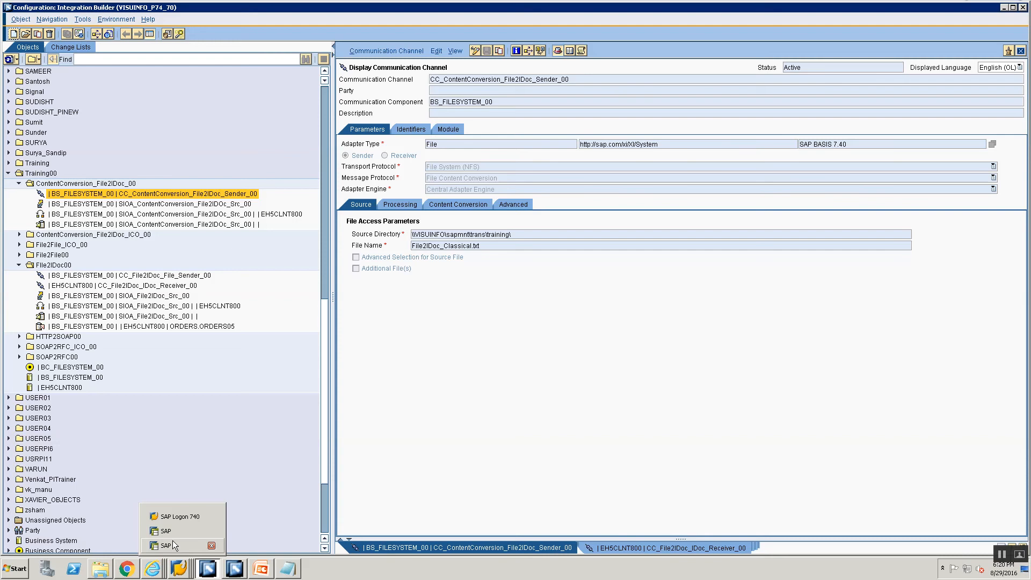
{"action": "left_click", "coordinate": [173, 545]}
{"action": "left_click", "coordinate": [261, 206]}
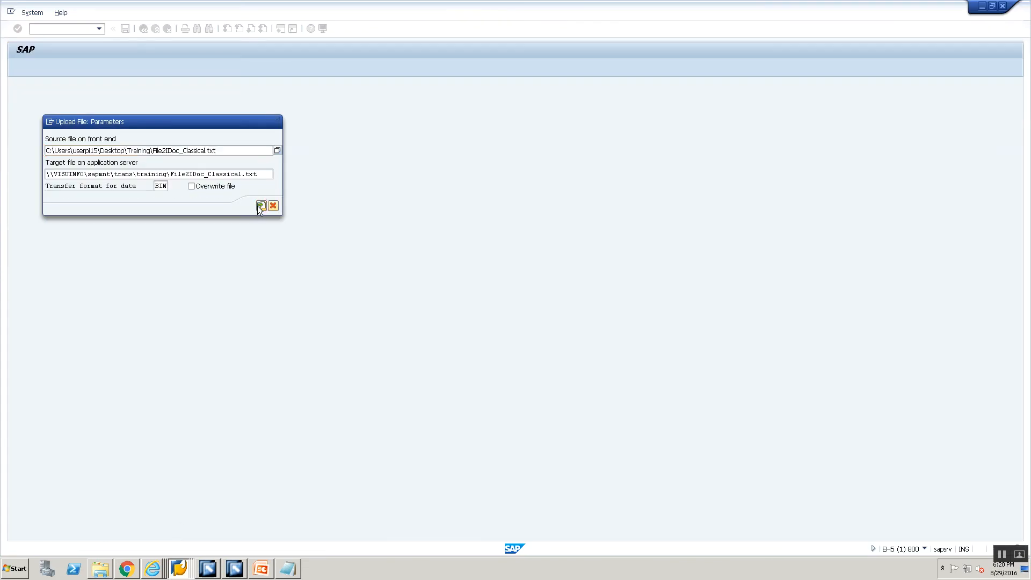
- Switch to the Communication Channel Monitor, stop and restart CC_ContentConversion_File2IDoc_Sender_00, and refresh its processing details
{"action": "left_click", "coordinate": [152, 569]}
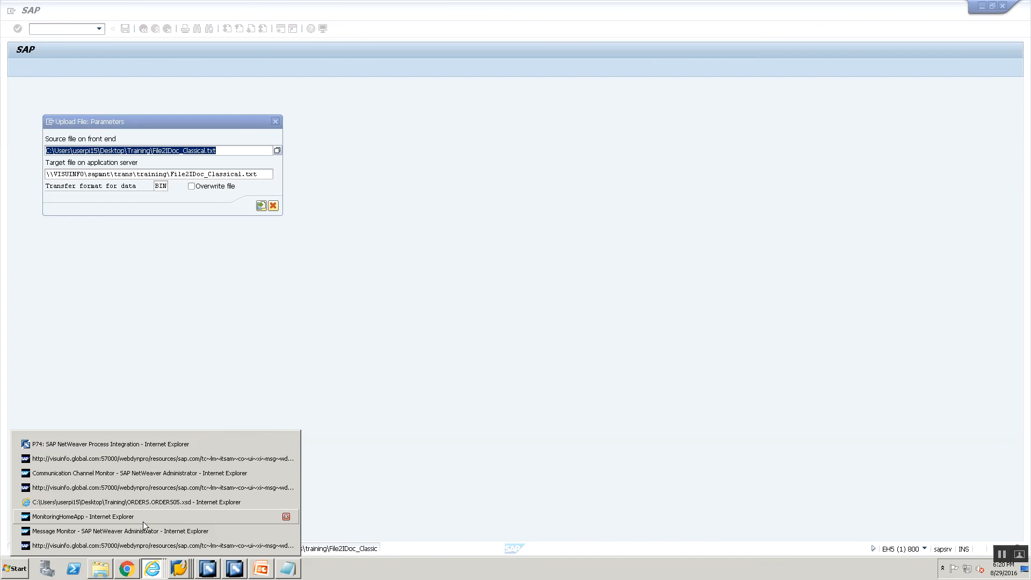
{"action": "left_click", "coordinate": [145, 474]}
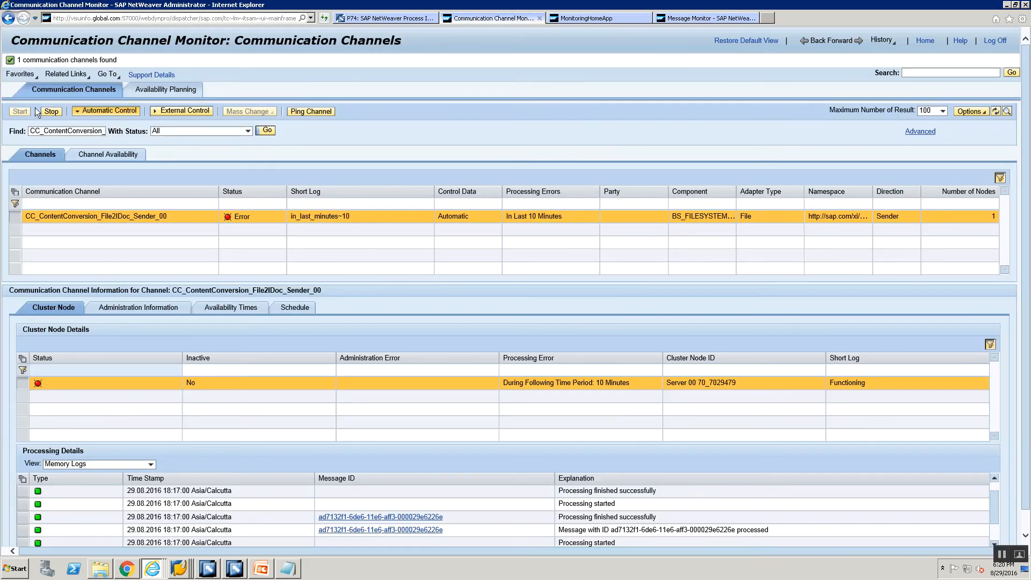
{"action": "left_click", "coordinate": [50, 112]}
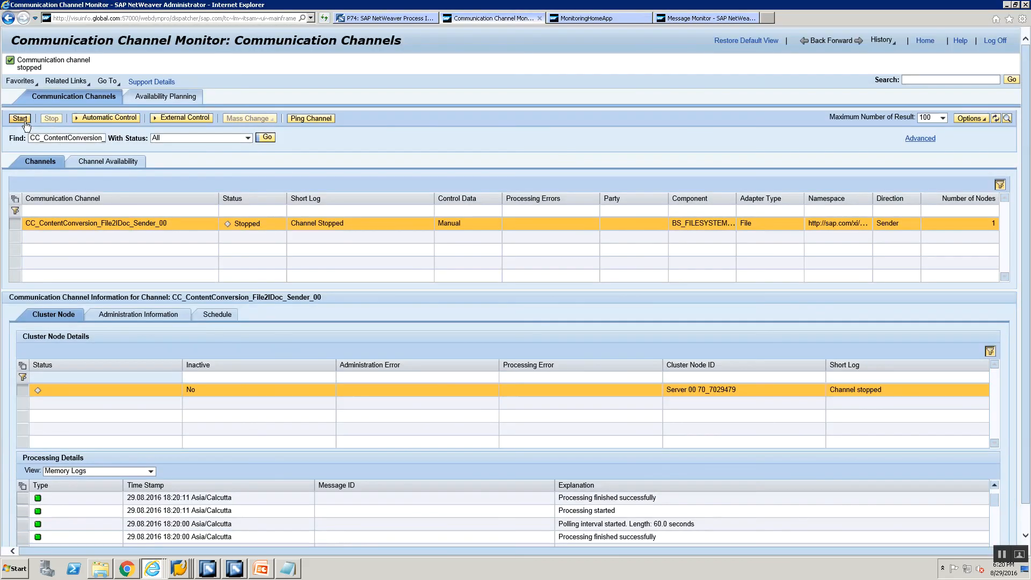
{"action": "left_click", "coordinate": [24, 122]}
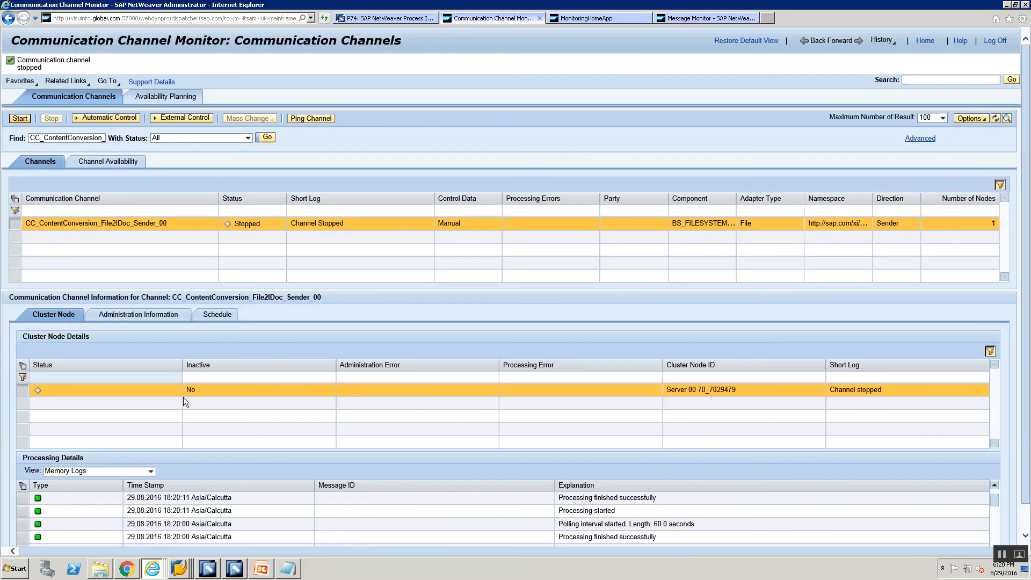
{"action": "left_click", "coordinate": [266, 138]}
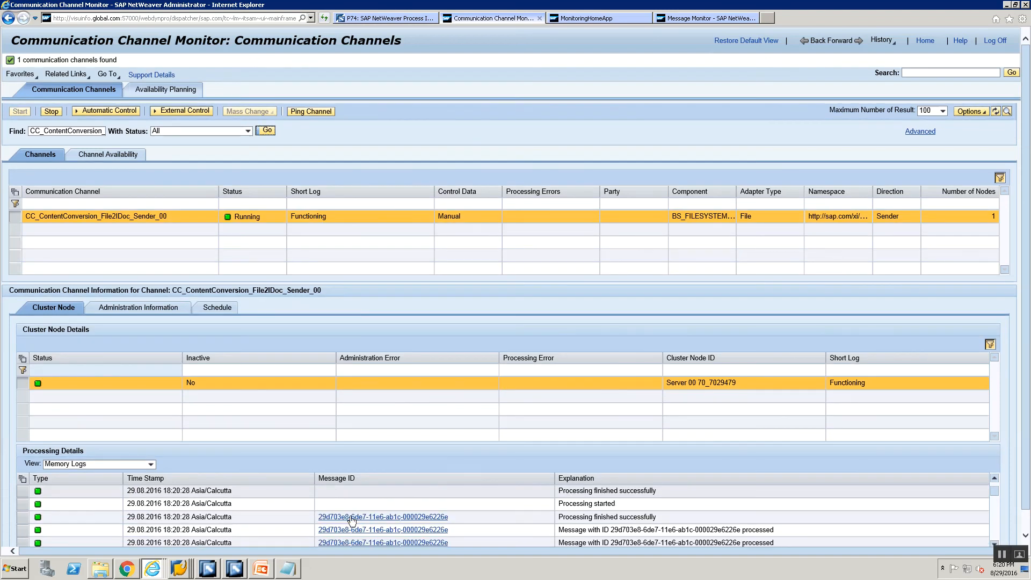
- Switch to the SAP GUI message monitor session, return to the processed XML message list and refresh it
{"action": "left_click", "coordinate": [179, 568]}
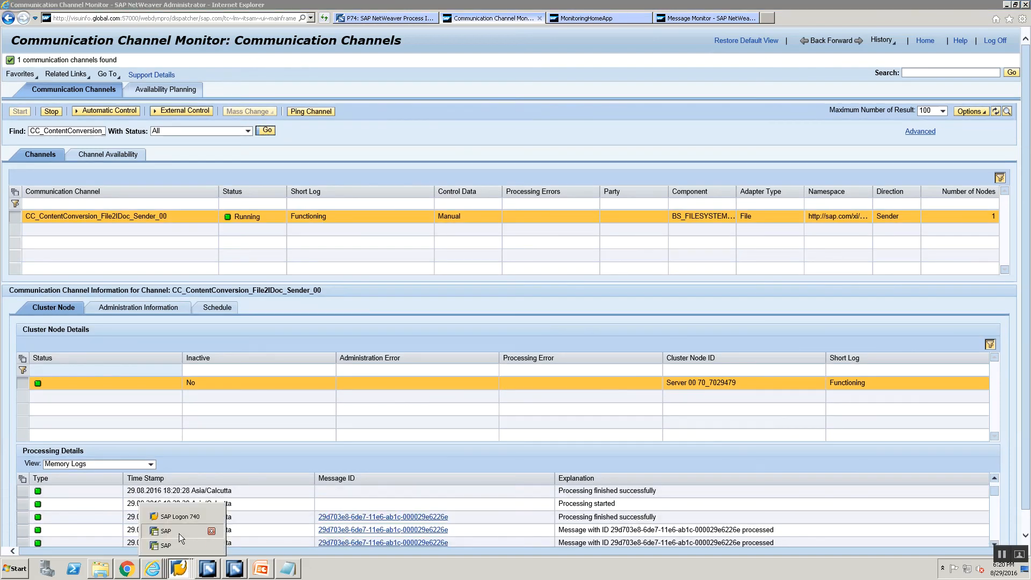
{"action": "left_click", "coordinate": [179, 532]}
{"action": "left_click", "coordinate": [142, 31]}
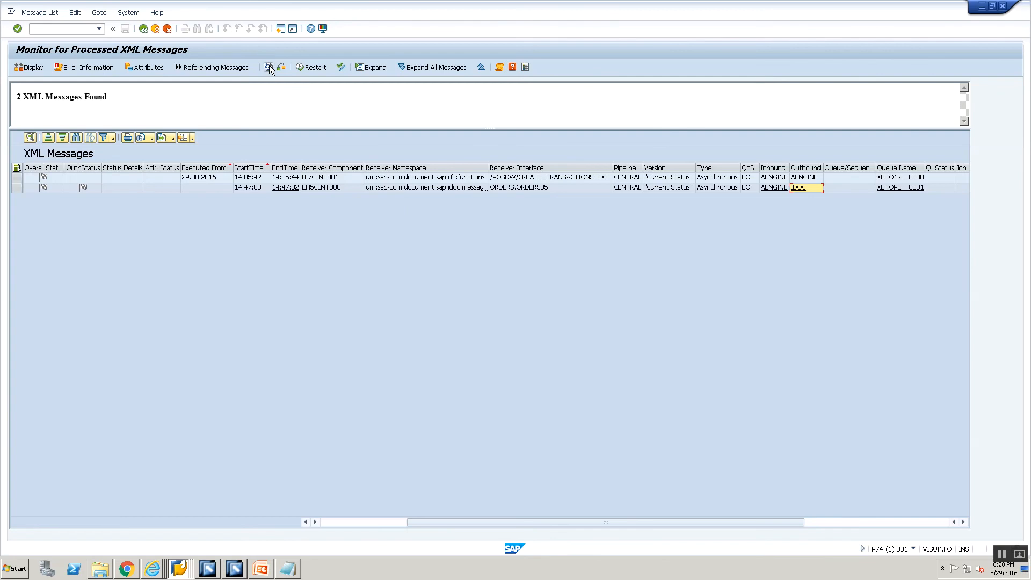
{"action": "left_click", "coordinate": [270, 67]}
- Open the EH5CLNT800 message started at 14:50:28 and collapse both IDOC nodes in its ORDERS05 payload
{"action": "left_click", "coordinate": [319, 200]}
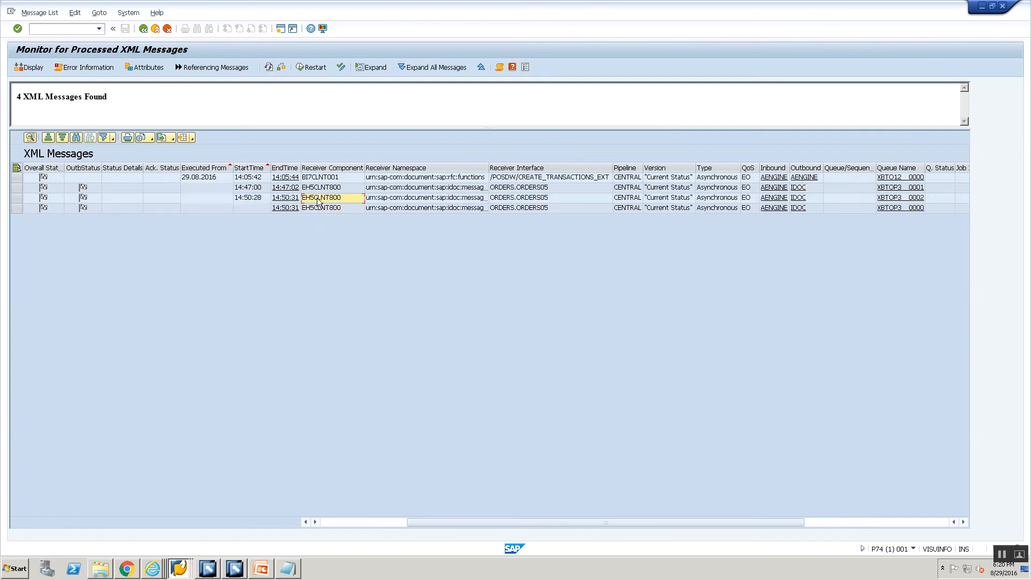
{"action": "left_click", "coordinate": [318, 202]}
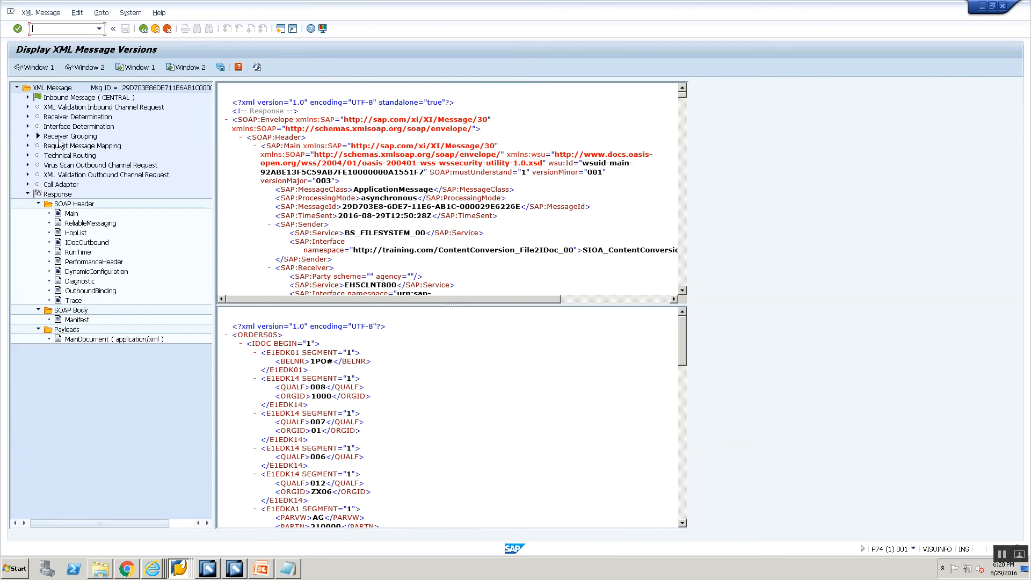
{"action": "left_click", "coordinate": [241, 344]}
{"action": "left_click", "coordinate": [242, 354]}
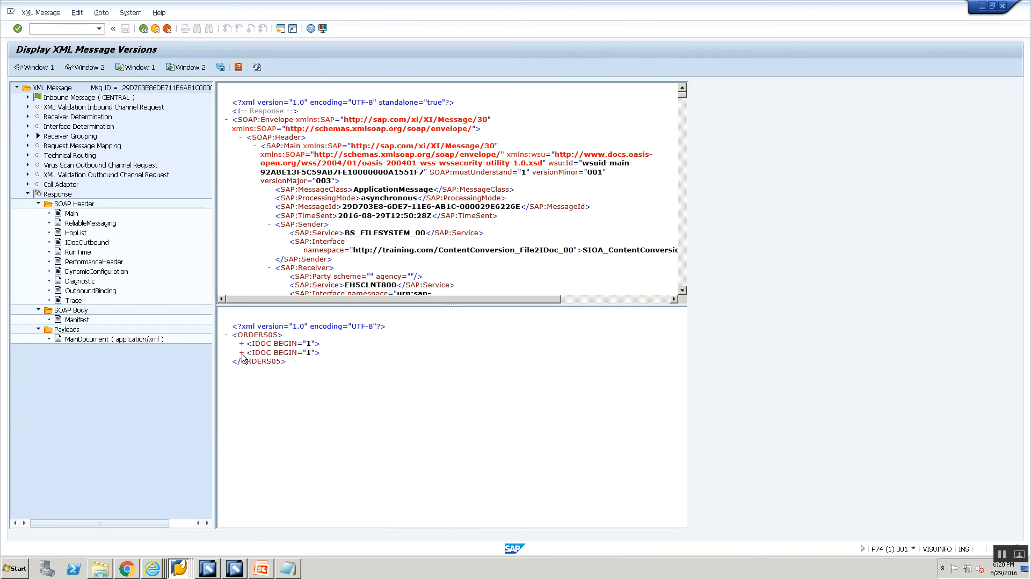
- Open the last EH5CLNT800 message from the list, collapse its payload's IDOC node, and return to the message list
{"action": "left_click", "coordinate": [144, 29]}
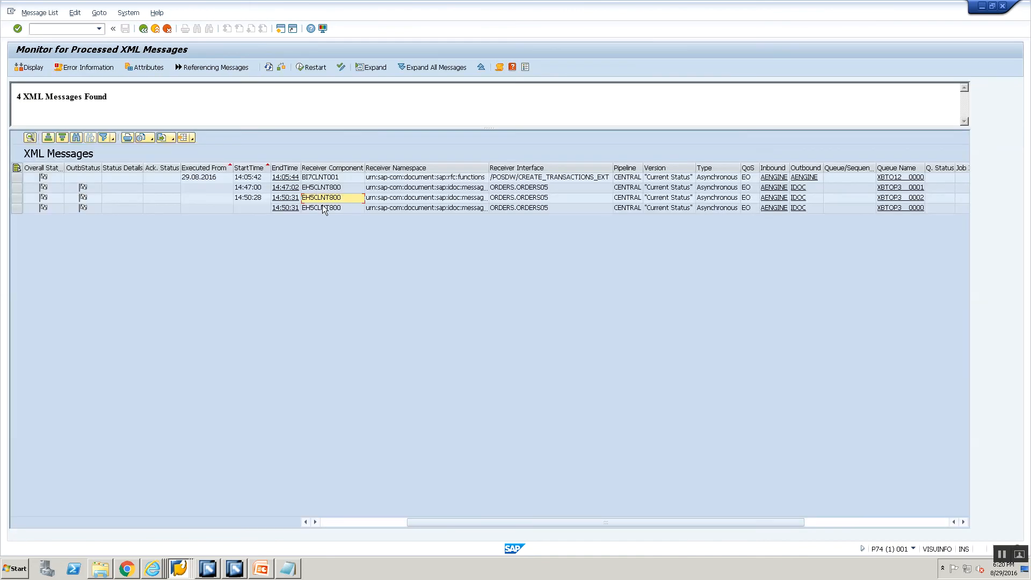
{"action": "left_click", "coordinate": [323, 207]}
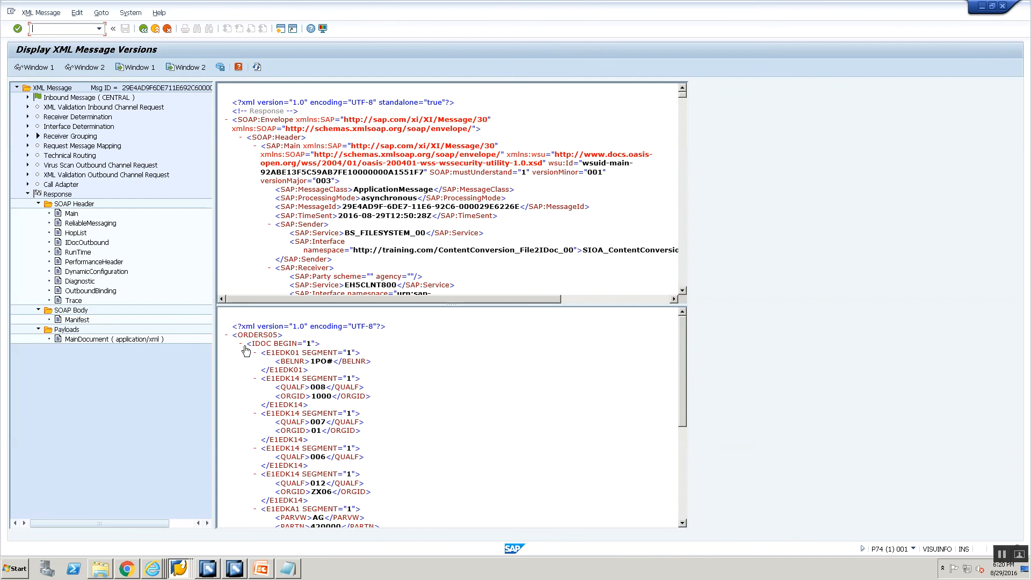
{"action": "left_click", "coordinate": [243, 343]}
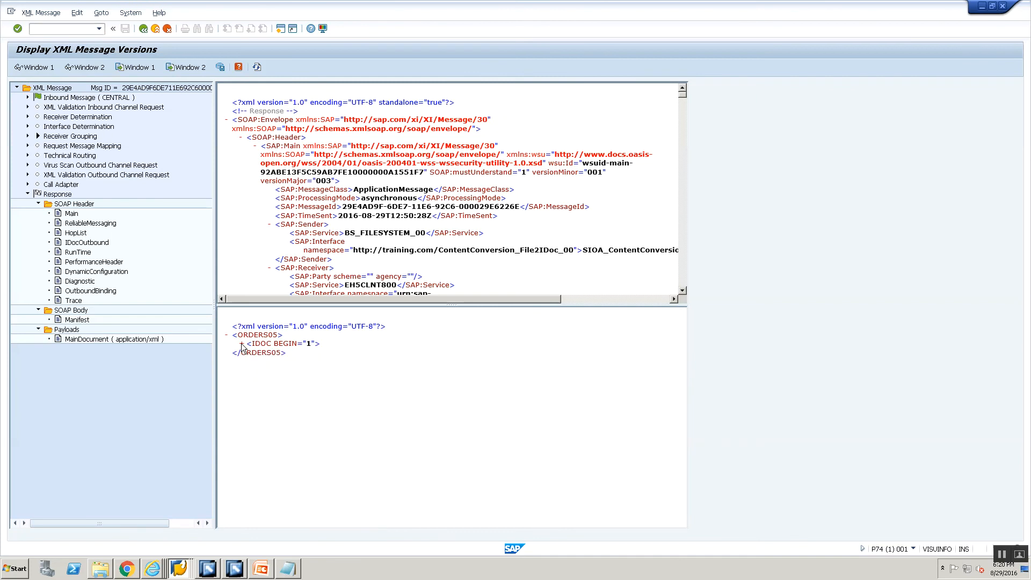
{"action": "left_click", "coordinate": [143, 28]}
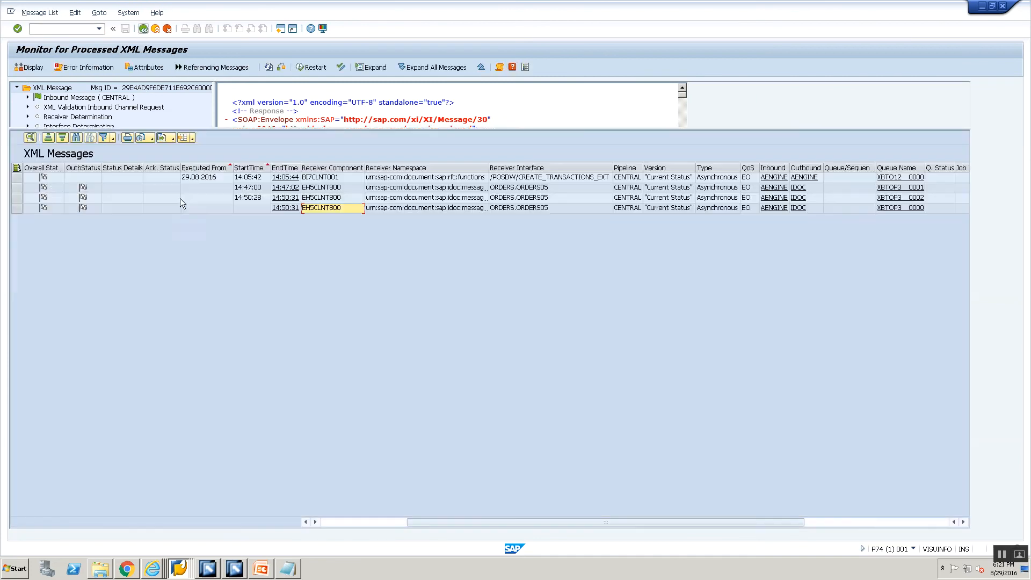
- Switch back to the Integration Builder and review the sender channel's processing and content conversion parameters
{"action": "key", "text": "alt+Tab"}
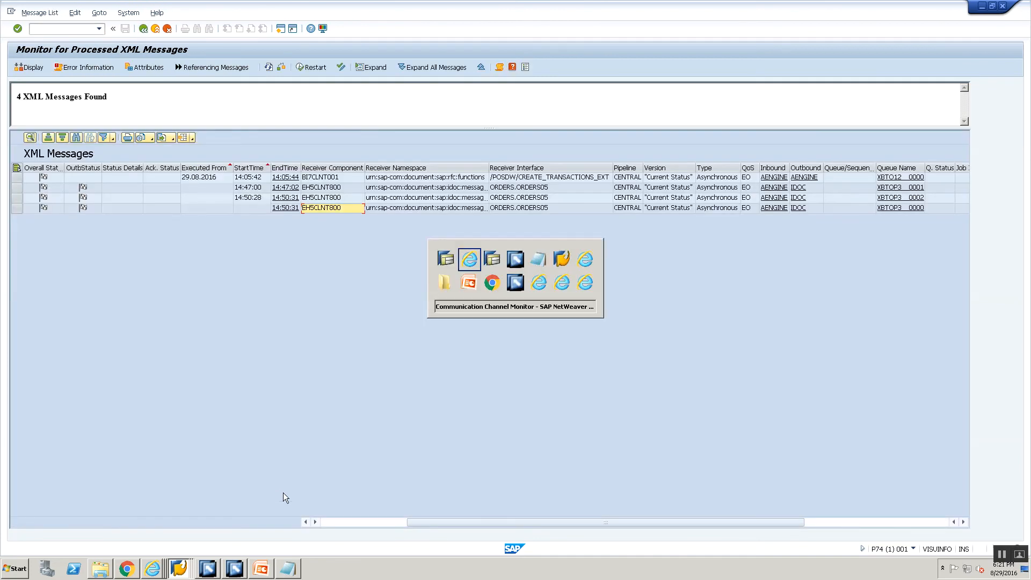
{"action": "key", "text": "alt+Tab"}
{"action": "key", "text": "alt+Tab"}
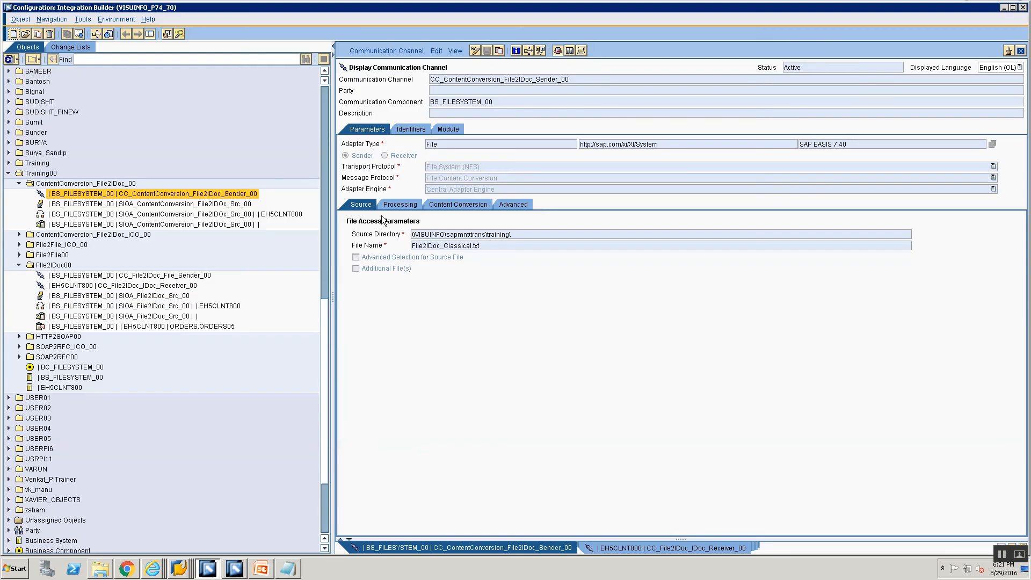
{"action": "left_click", "coordinate": [400, 205]}
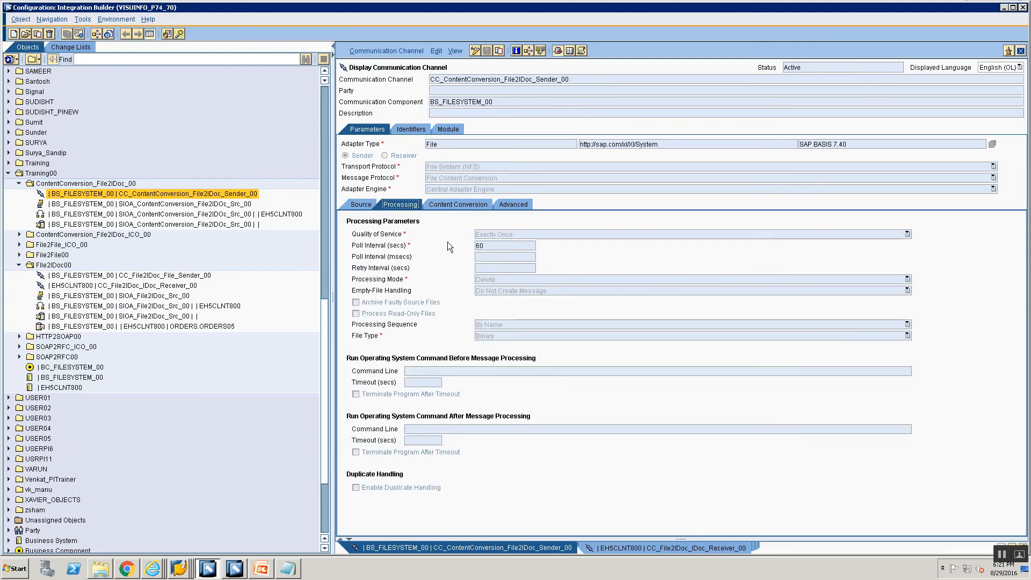
{"action": "left_click", "coordinate": [444, 203]}
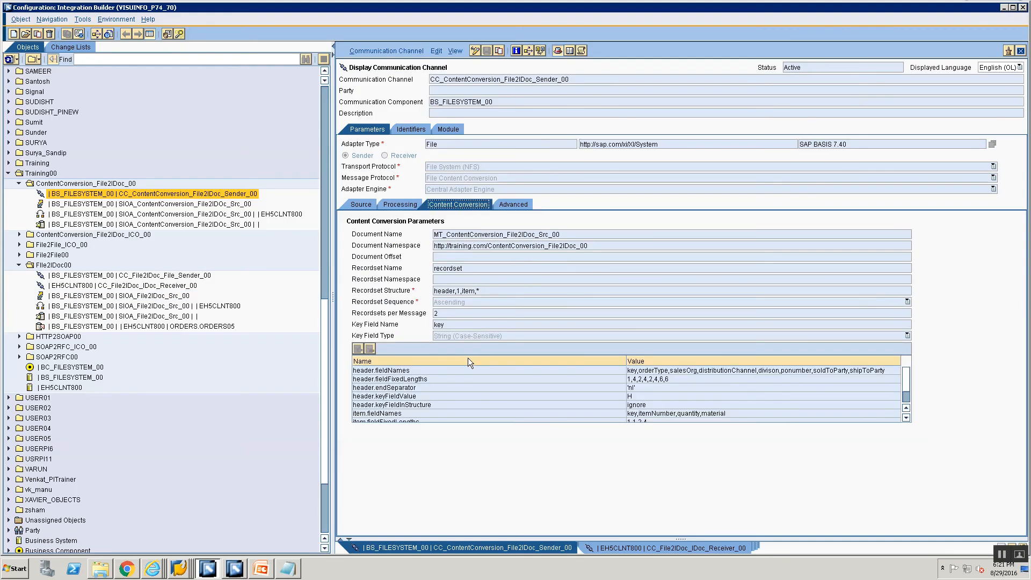